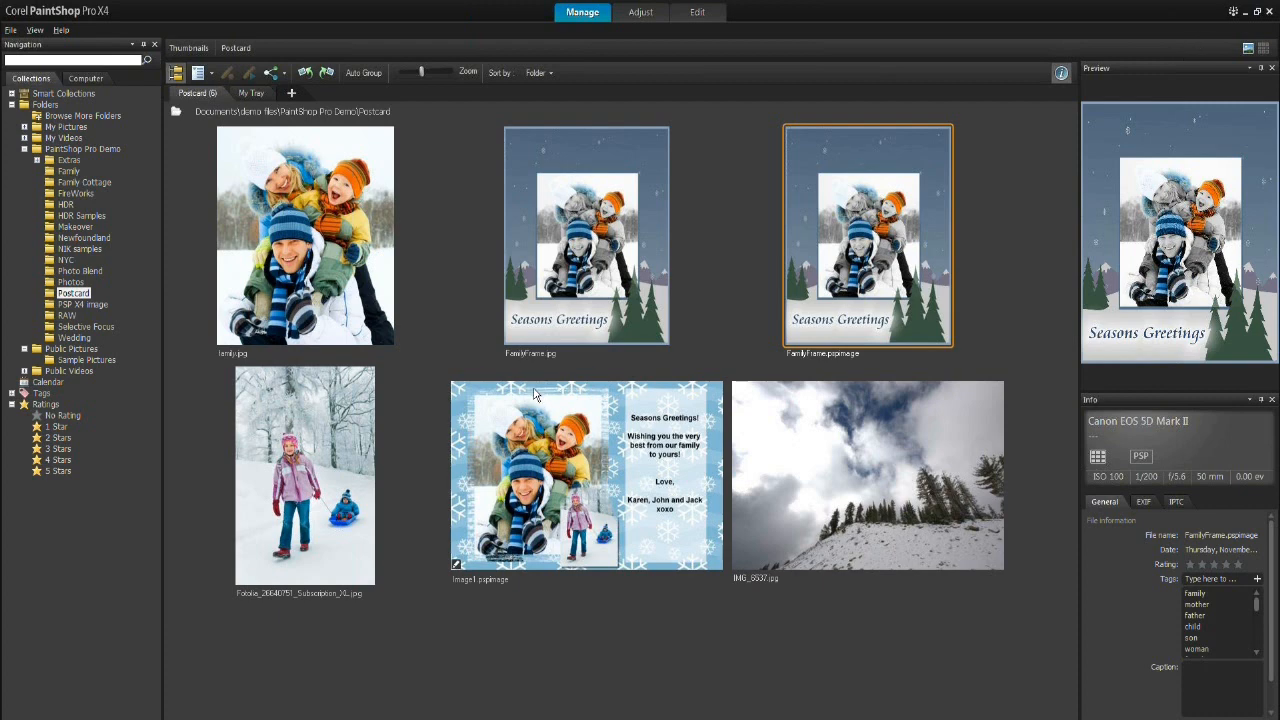
Step: Select the family.jpg photo in the Postcard folder and open it for editing
mouse_move(537, 394)
mouse_move(498, 485)
click(336, 255)
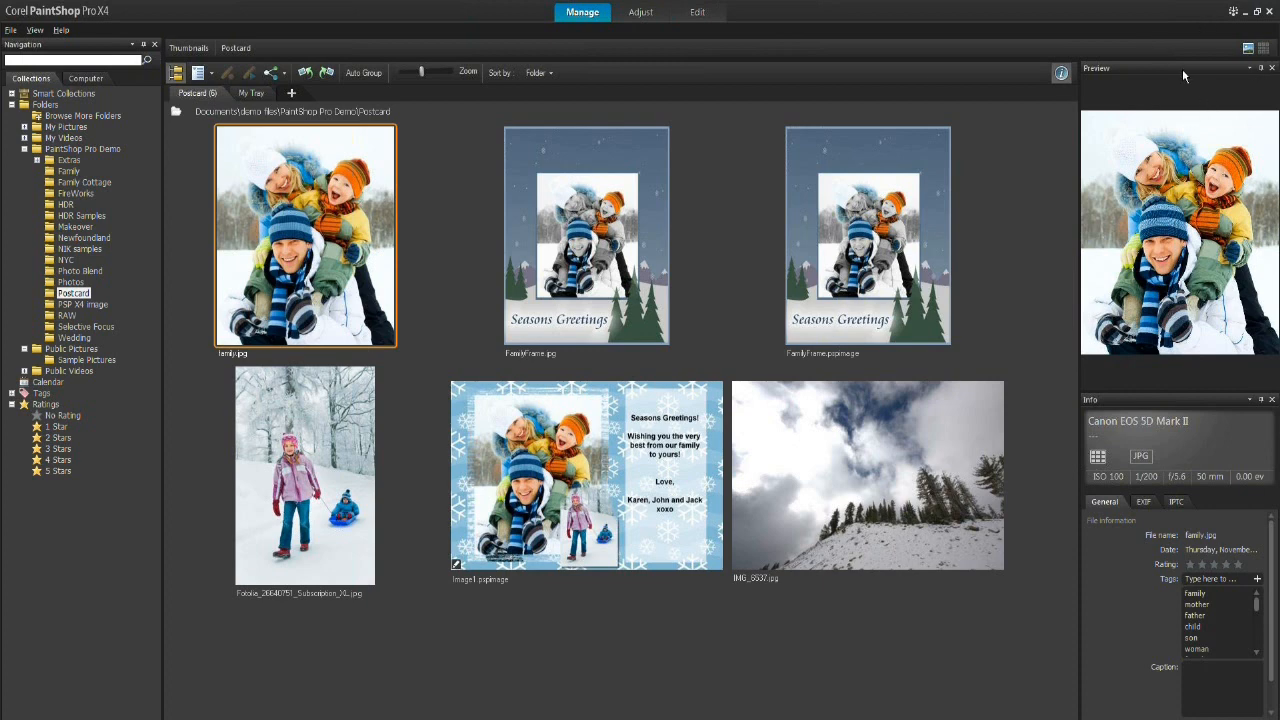
click(702, 12)
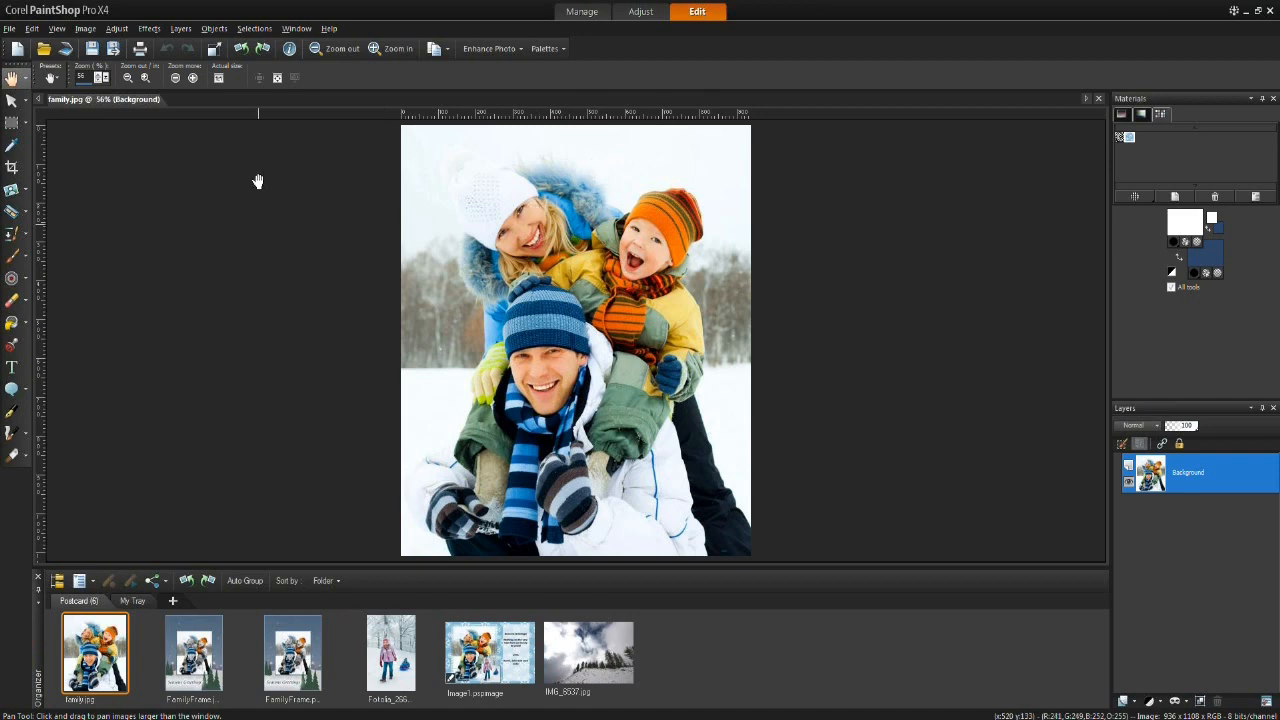
click(86, 29)
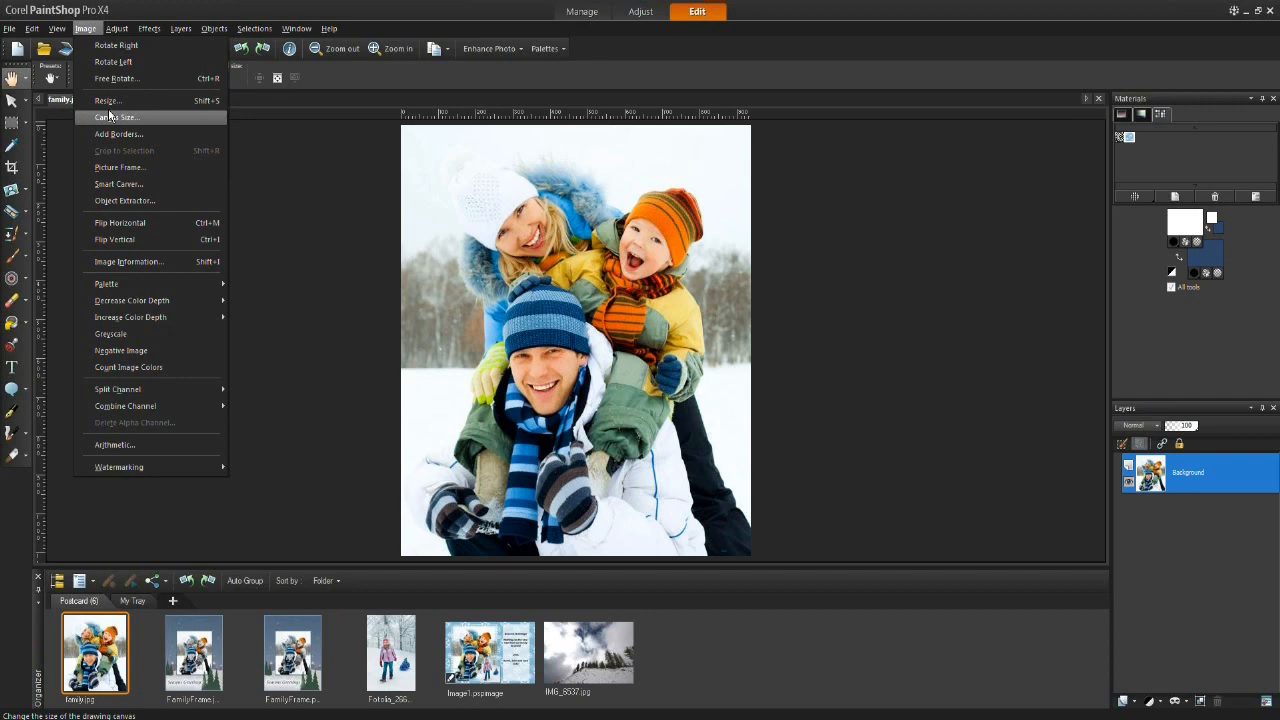
click(92, 167)
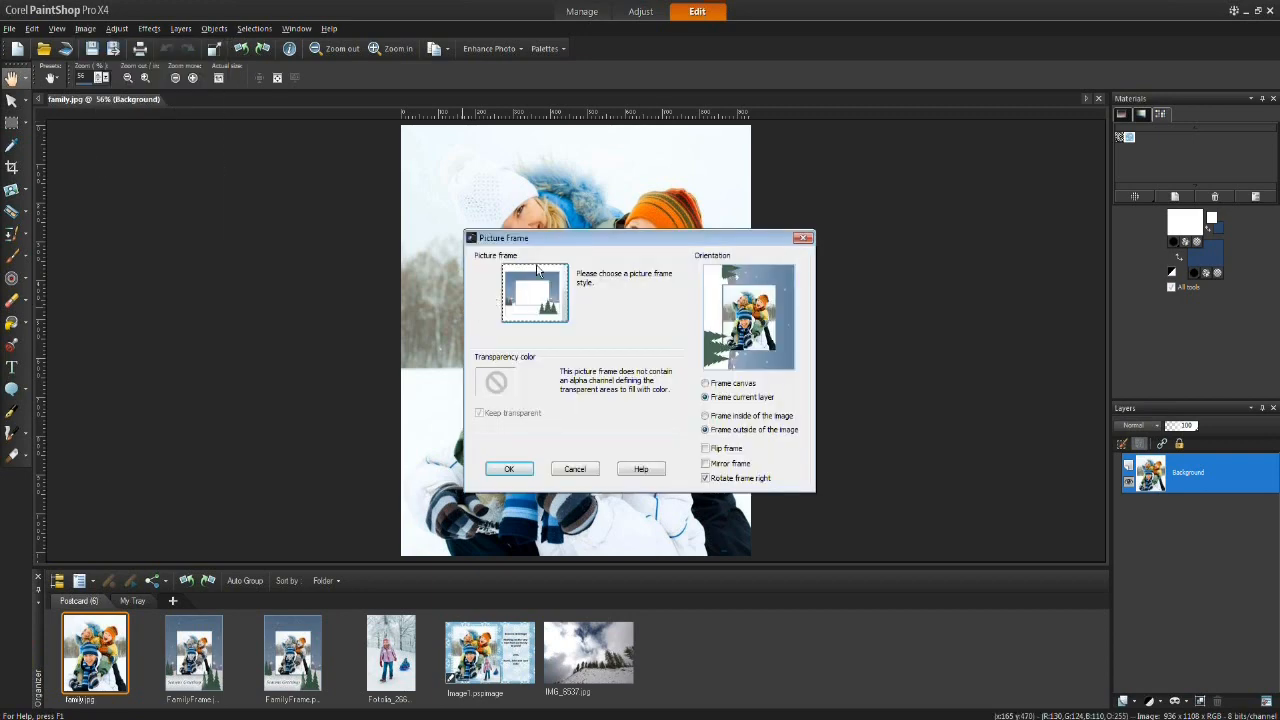
drag(549, 237, 171, 150)
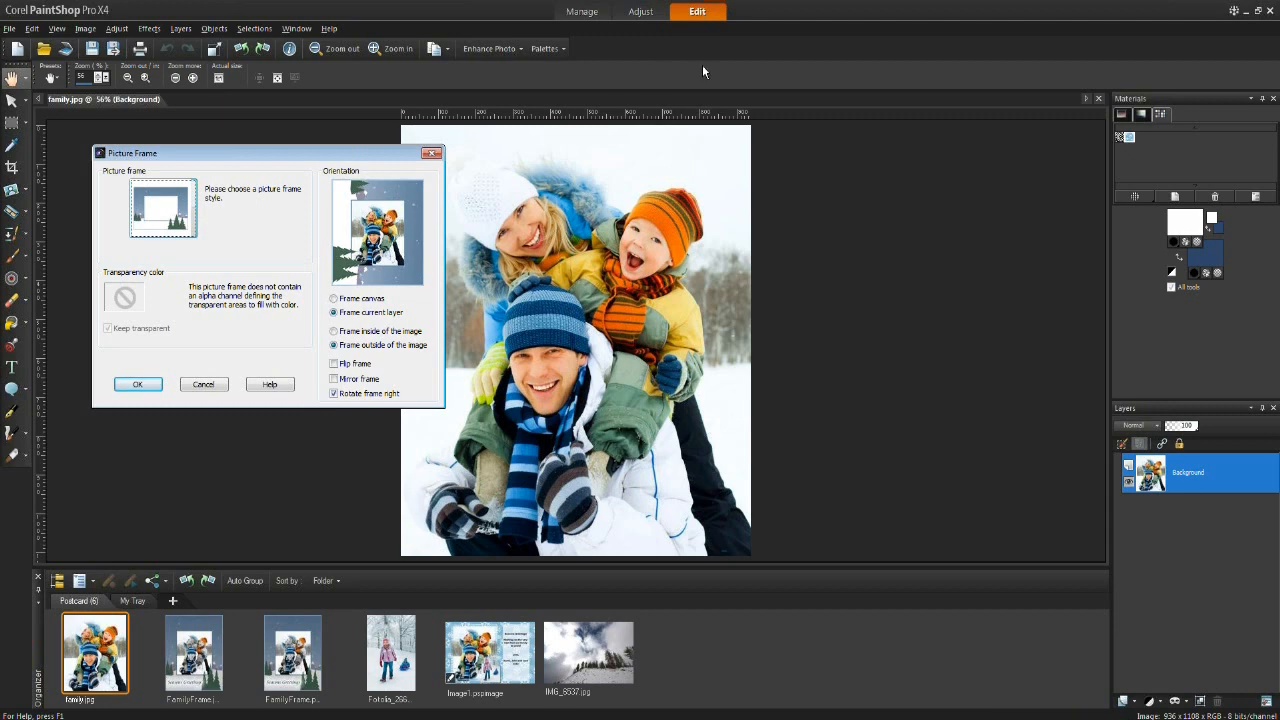
click(201, 385)
Step: Open the Learning Center palette and launch Add Frames and Photo Edges under Text and Graphics
click(548, 49)
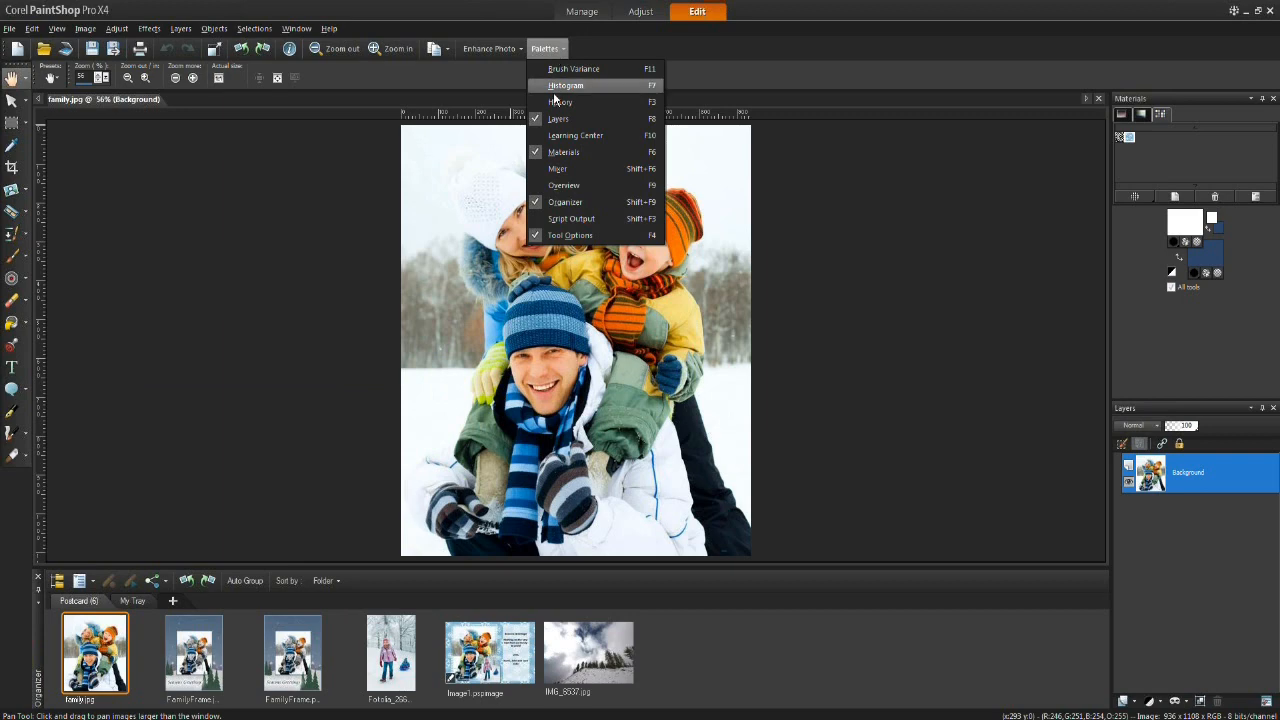
click(606, 134)
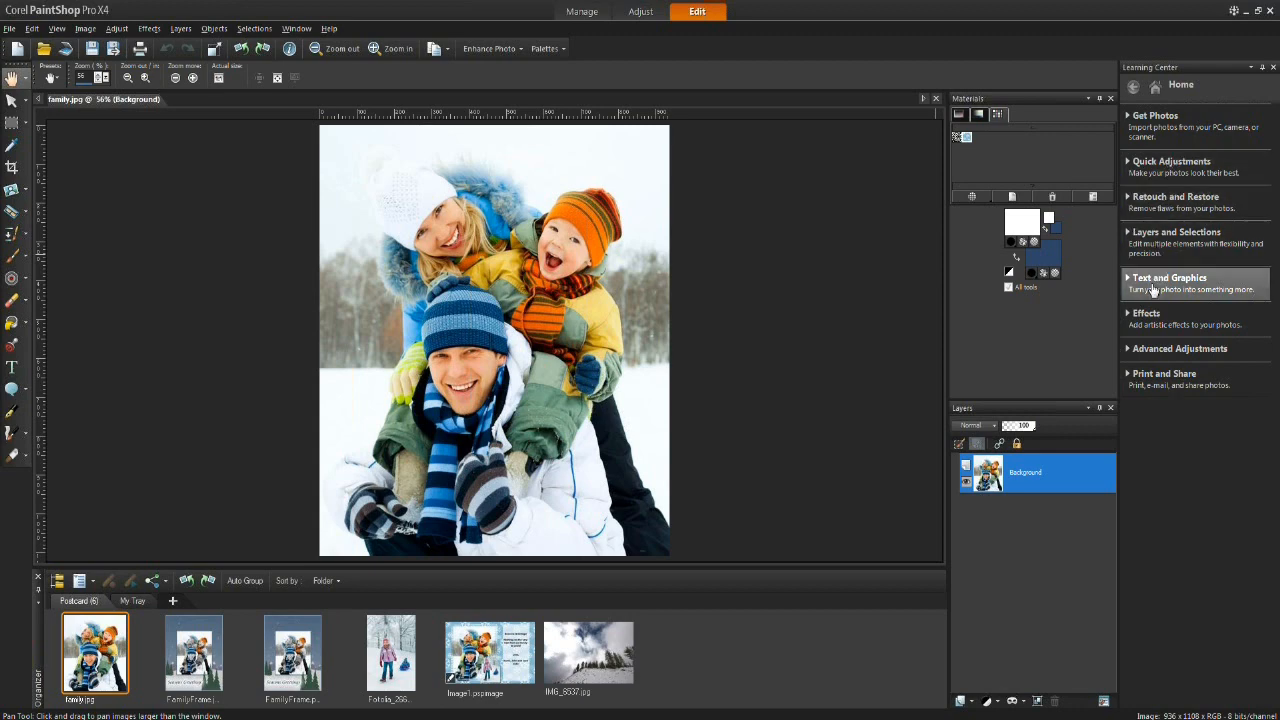
click(1204, 283)
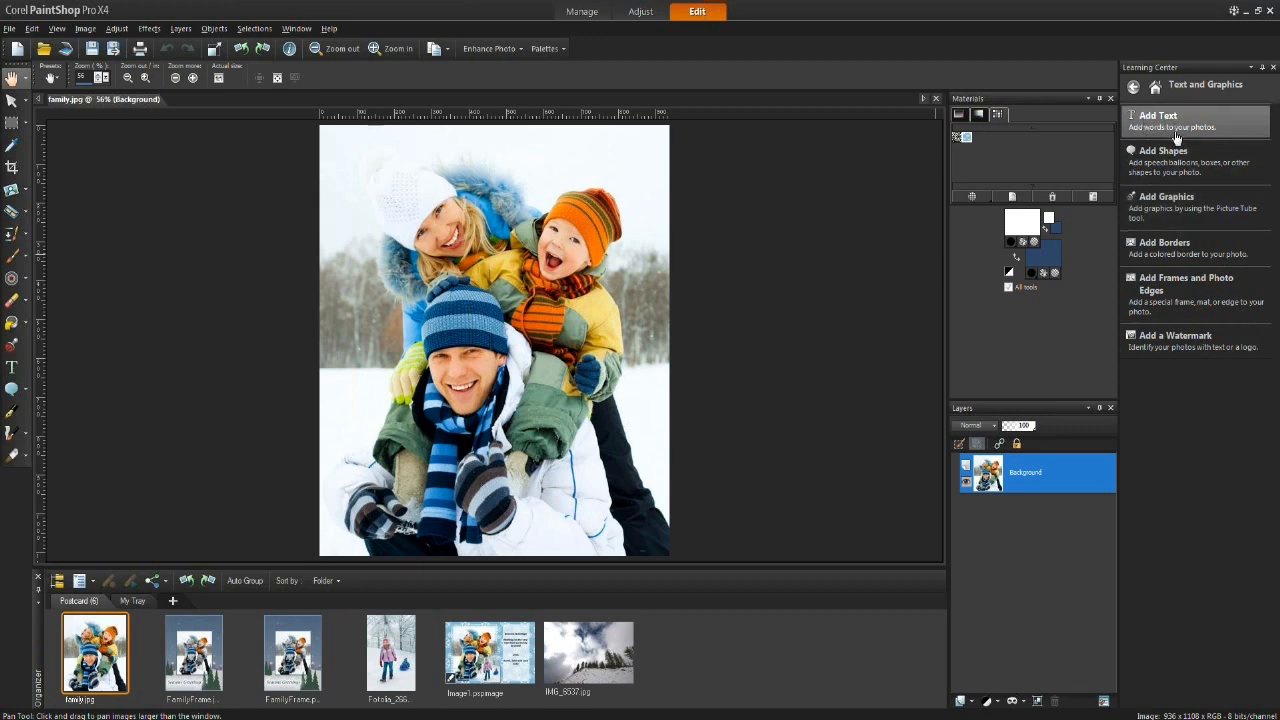
click(1183, 289)
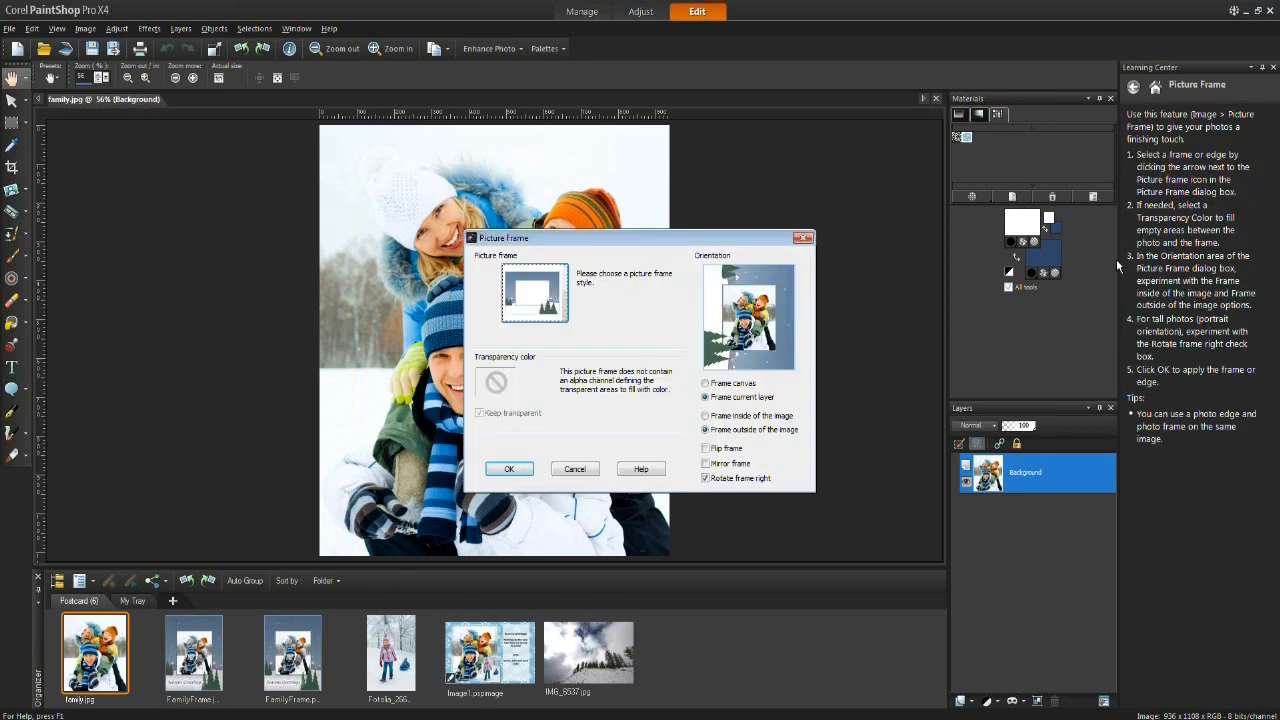
Step: Browse the frame styles in the Picture Frame dialog and choose the Snow frame
drag(669, 237, 806, 114)
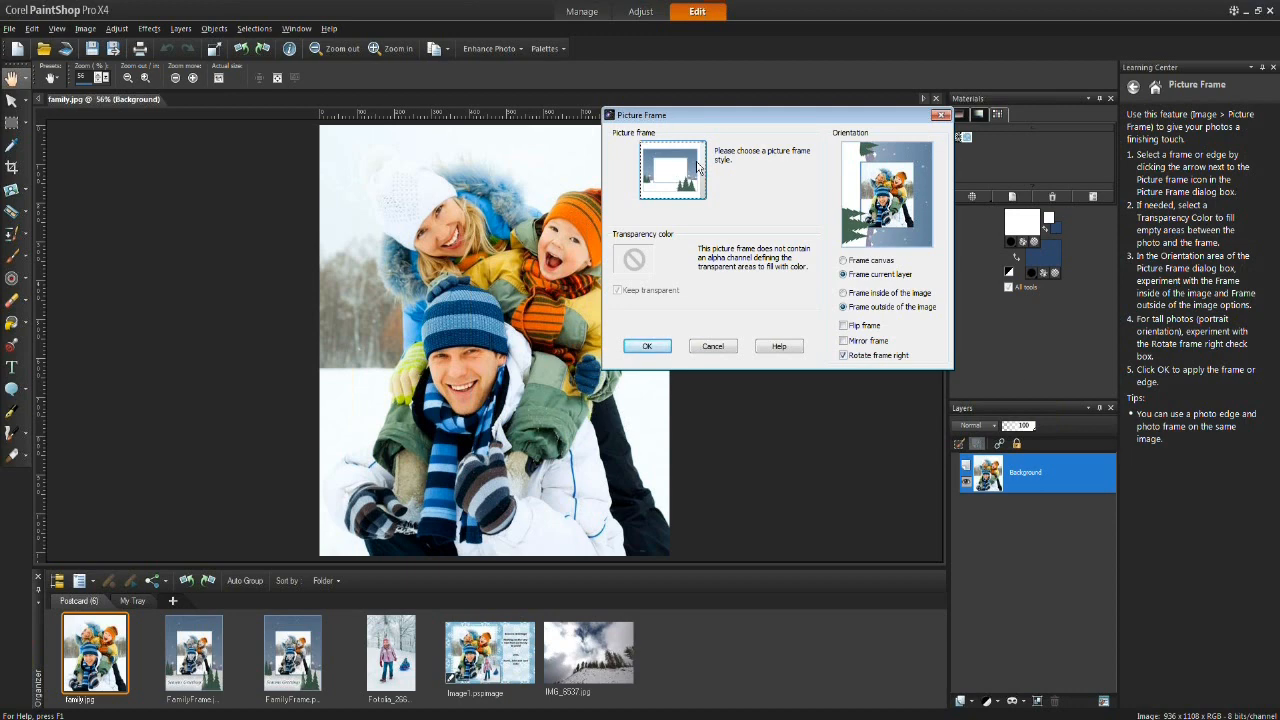
drag(712, 117, 722, 126)
click(711, 188)
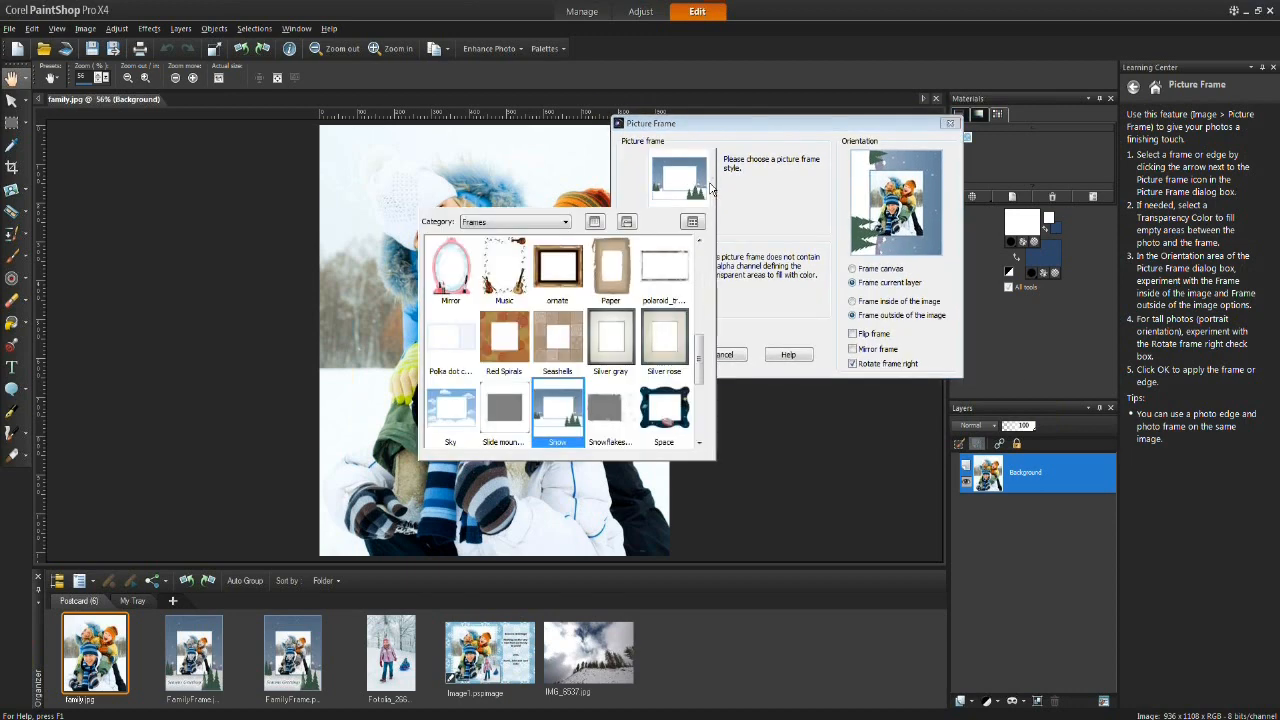
drag(702, 360, 702, 268)
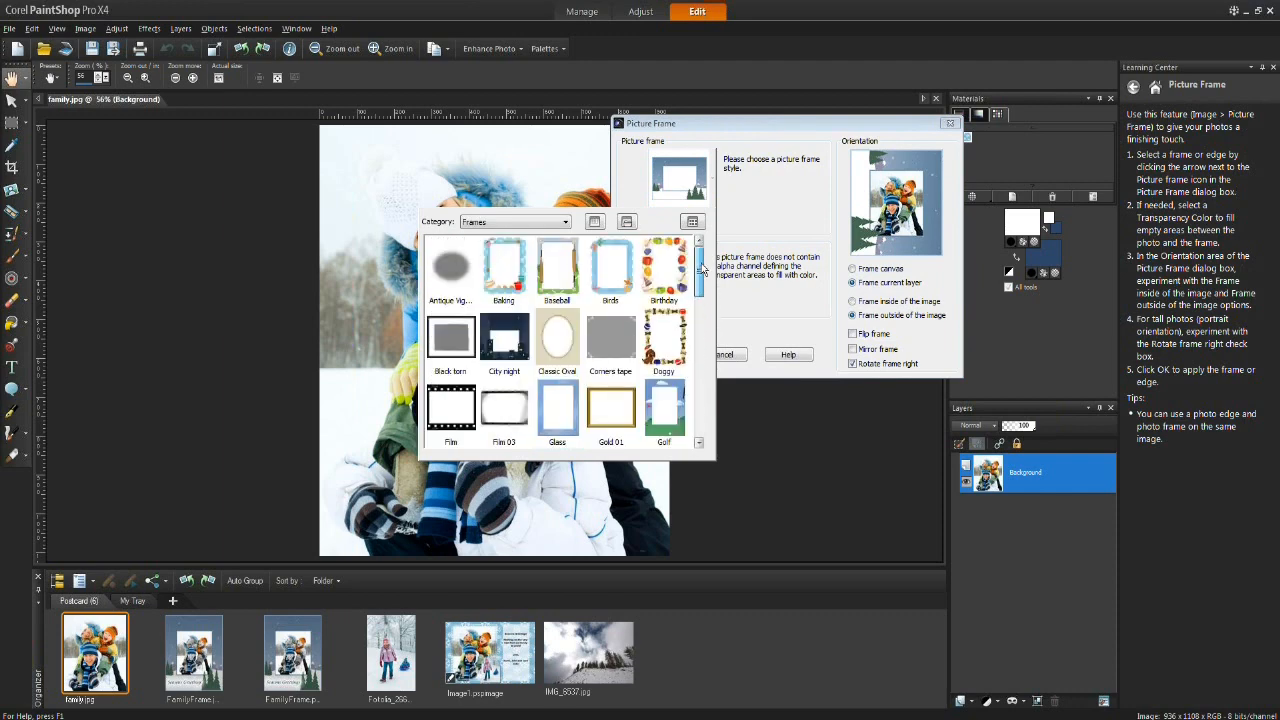
click(464, 316)
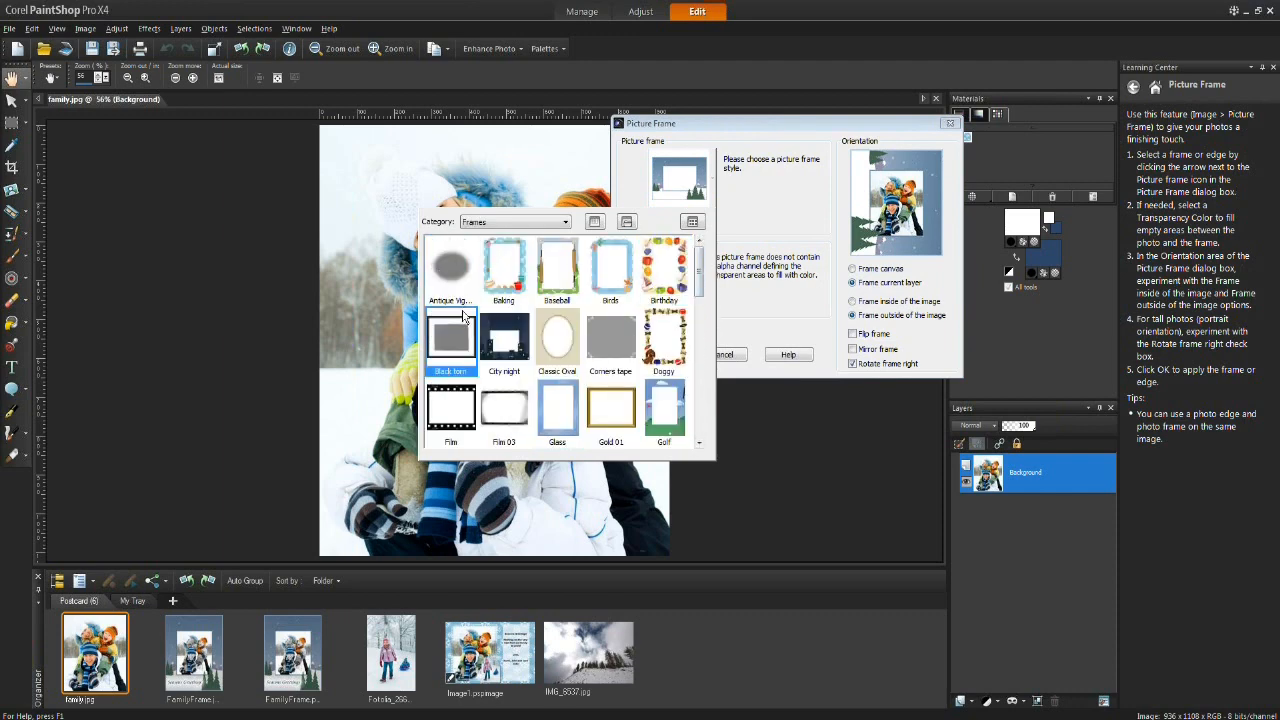
click(612, 290)
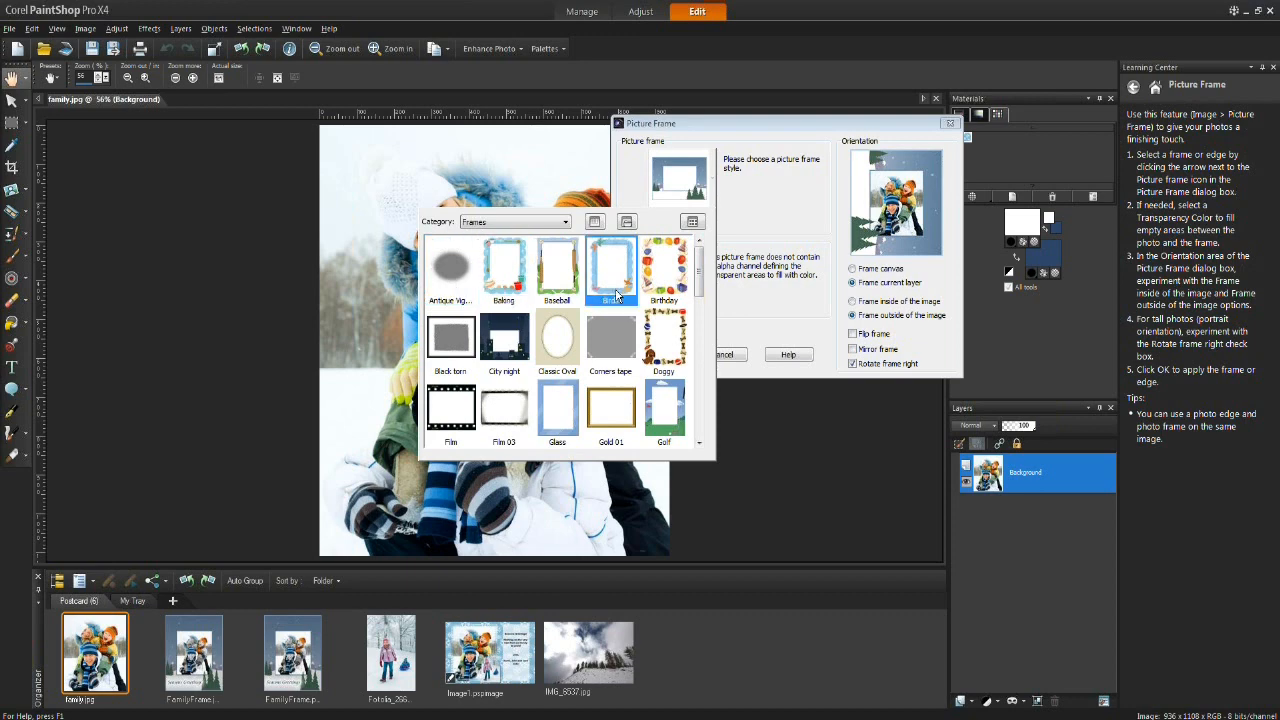
drag(702, 288, 705, 374)
click(562, 352)
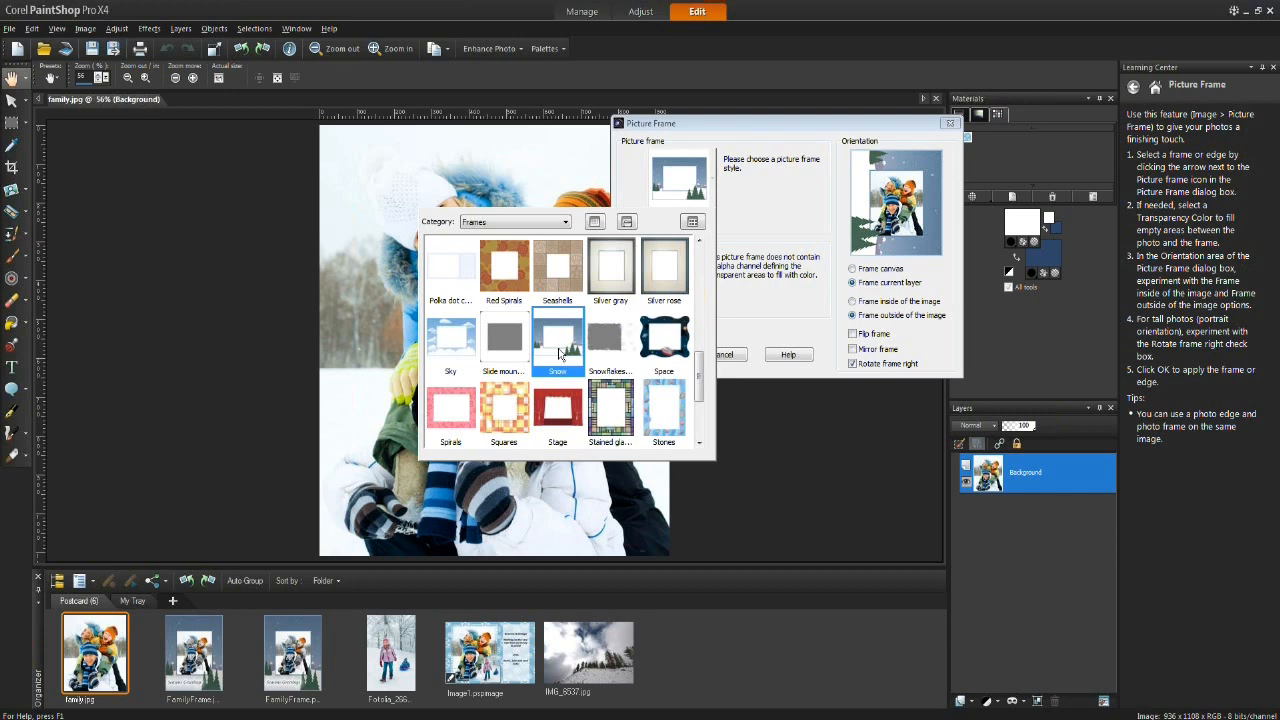
click(614, 344)
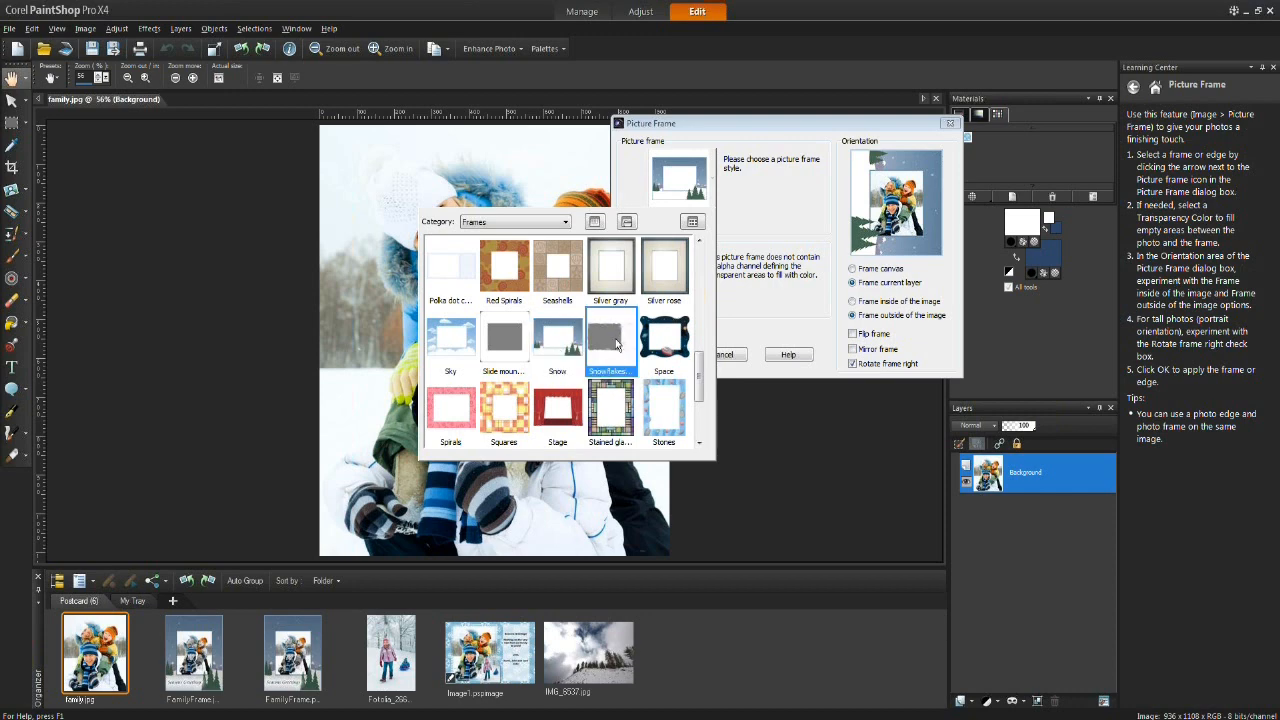
click(616, 344)
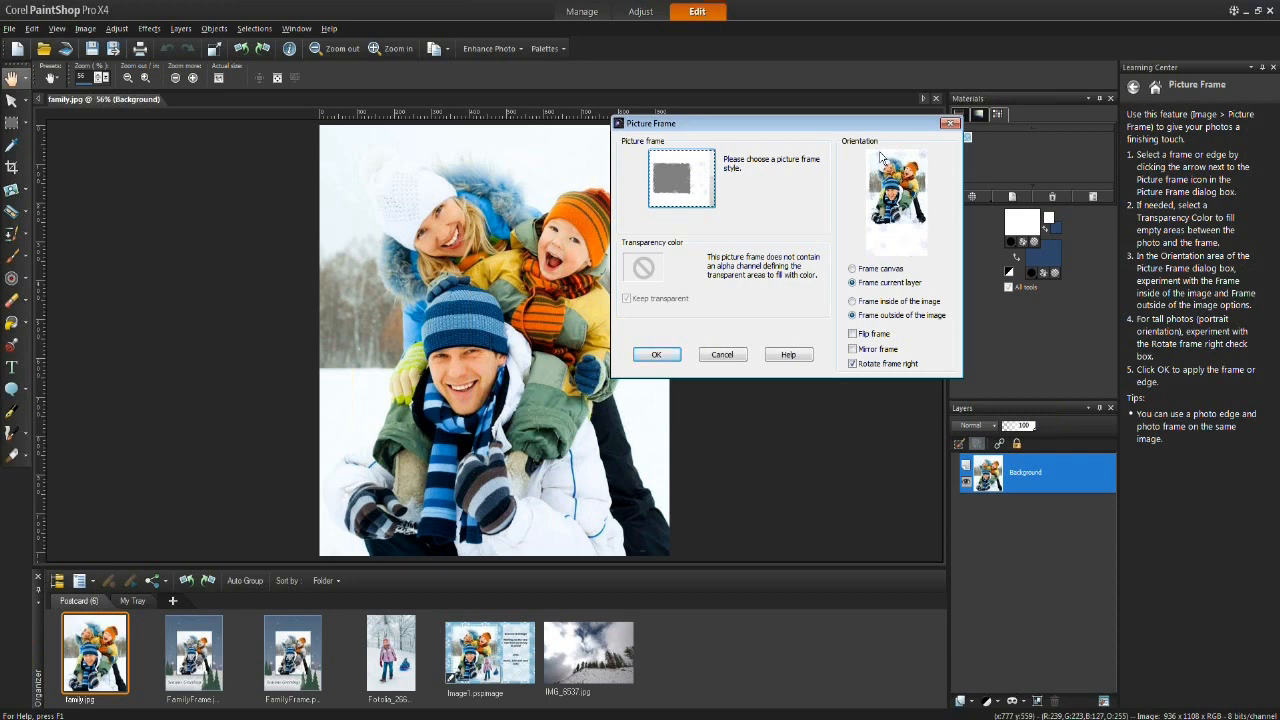
click(700, 205)
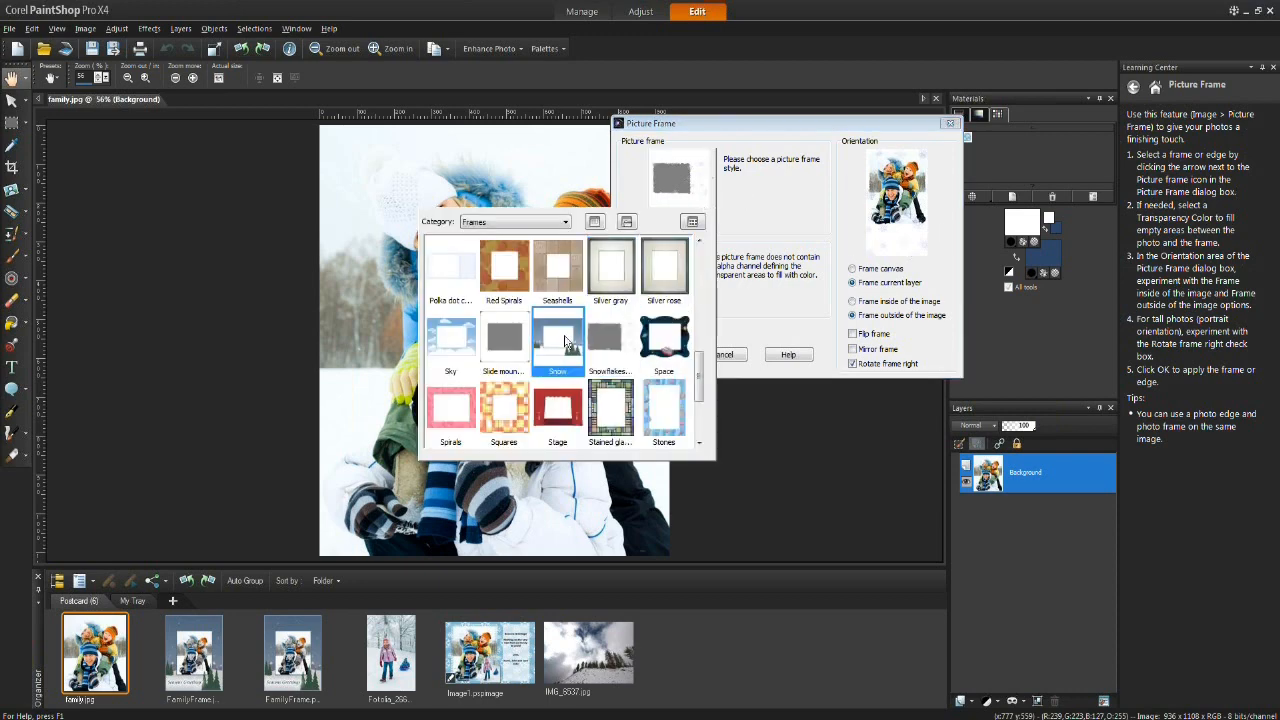
click(551, 340)
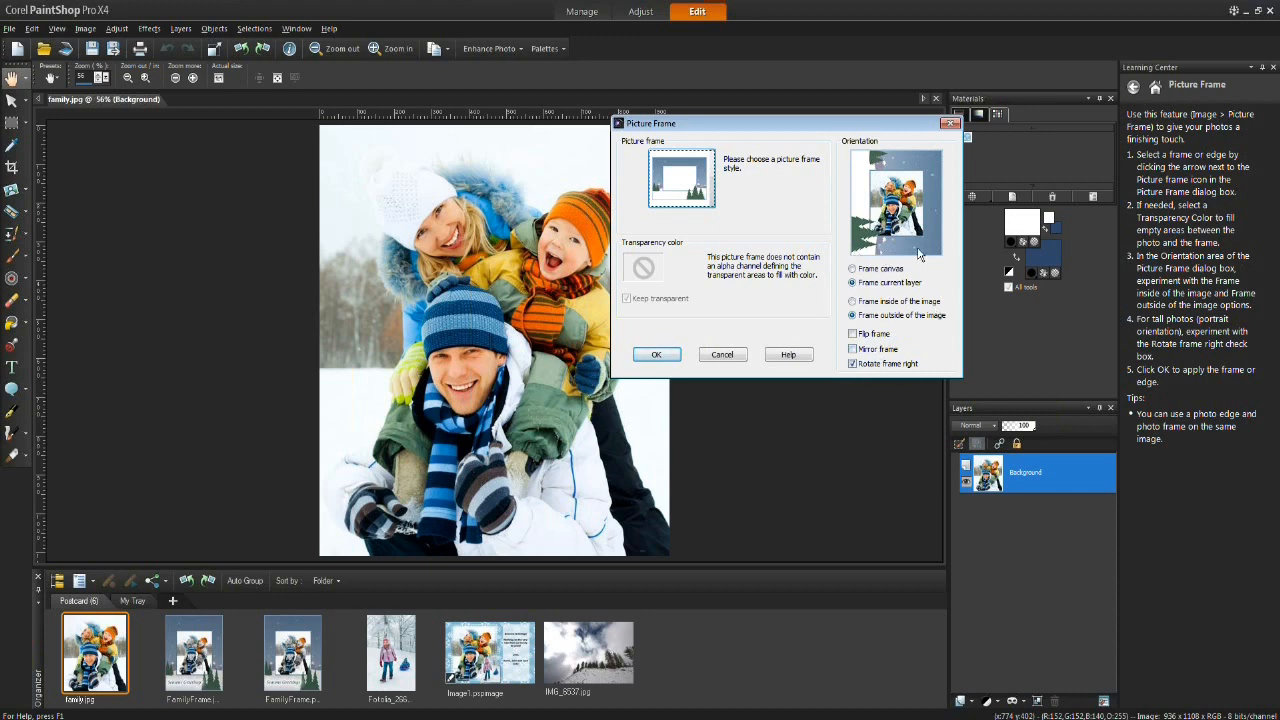
Step: Set the frame outside the image, uncheck Rotate frame right, and apply the picture frame
click(853, 302)
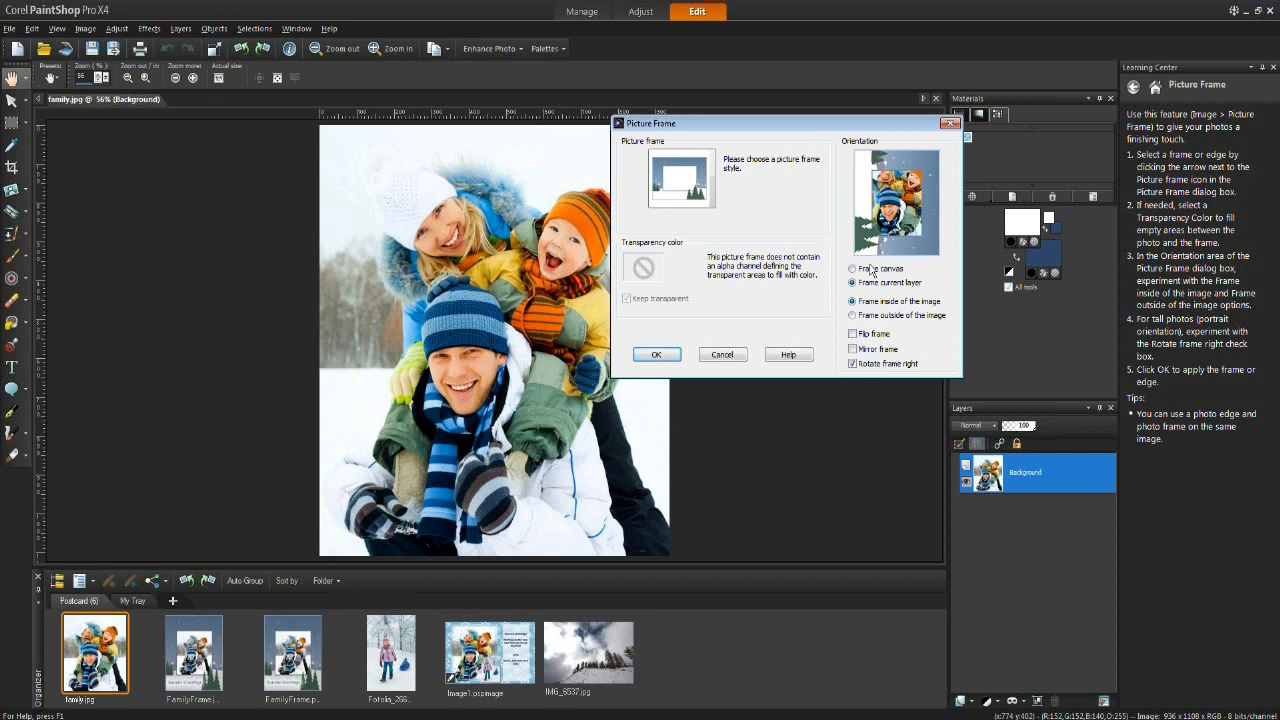
click(853, 316)
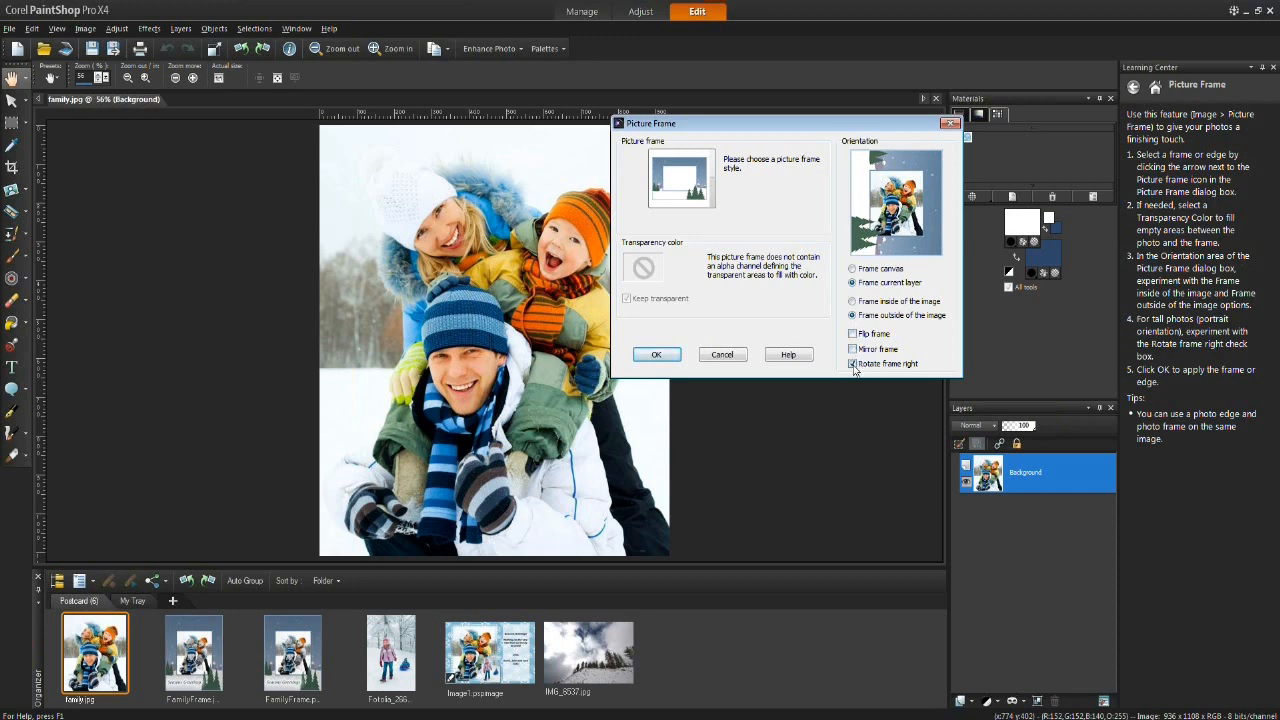
click(853, 365)
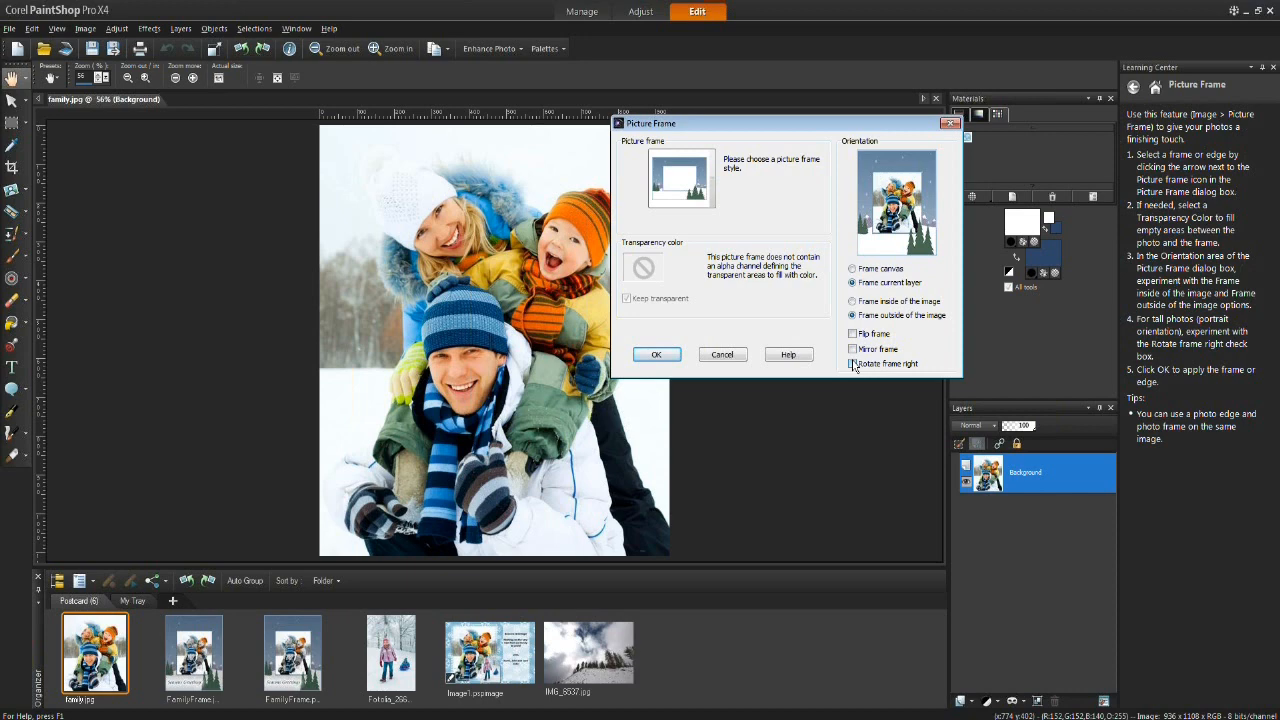
click(652, 356)
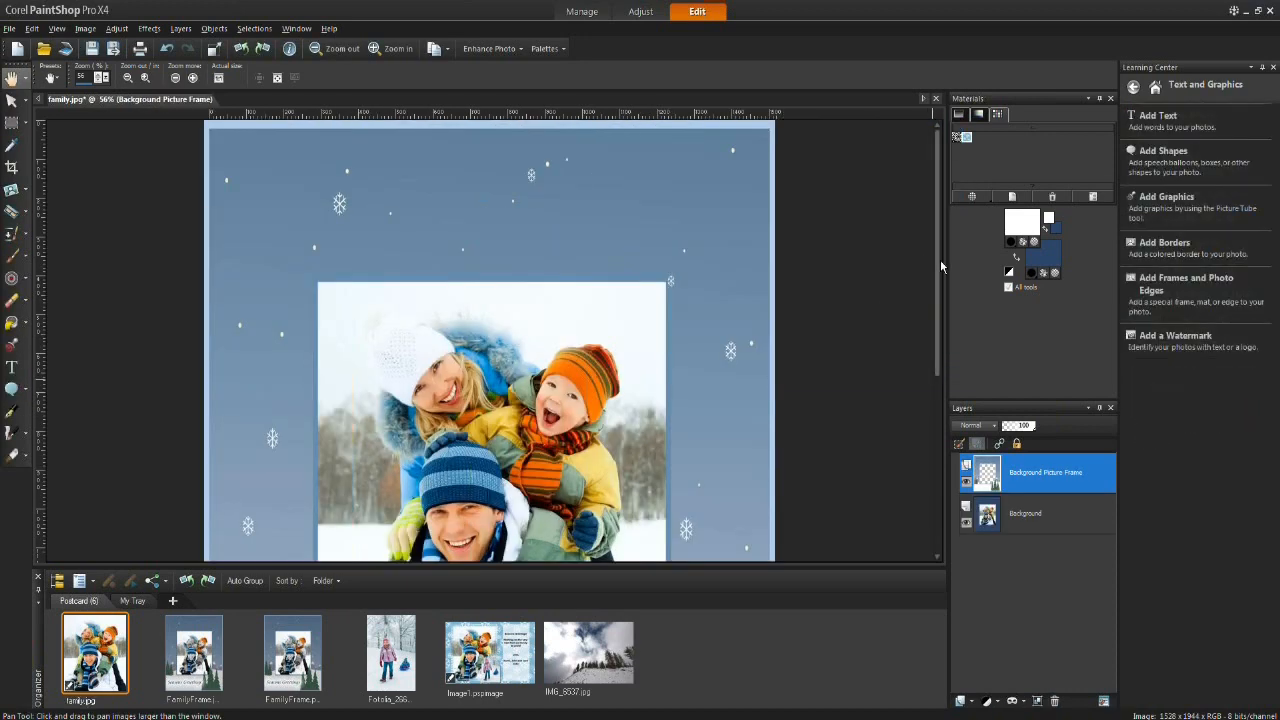
Step: Close the Learning Center palette
drag(938, 265, 925, 354)
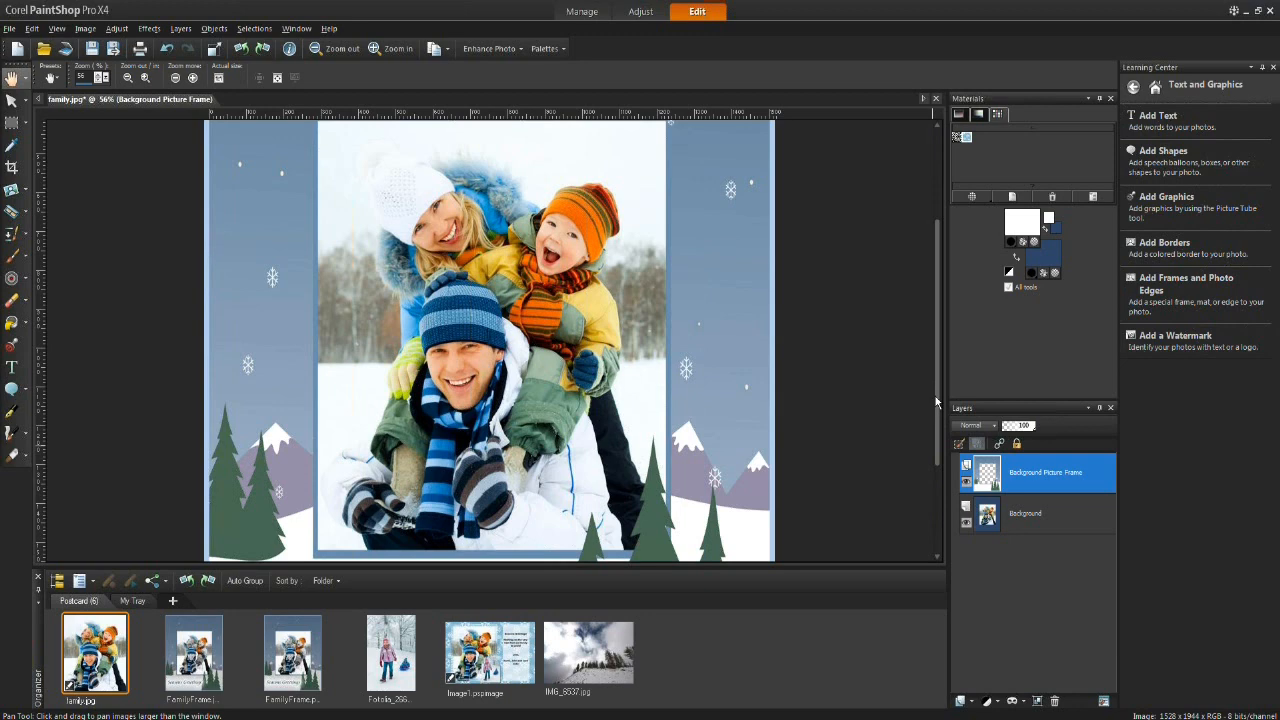
click(1274, 69)
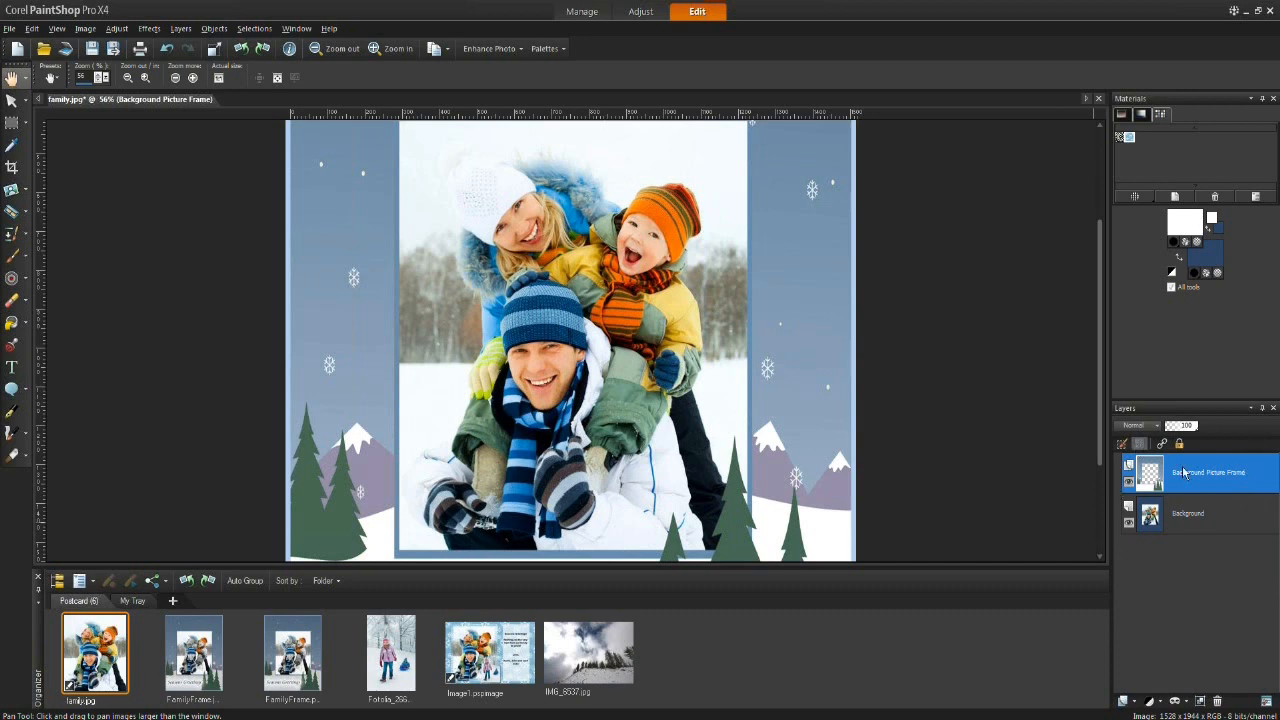
Step: Toggle the picture frame layer's visibility off and on to compare the framed and unframed photo
mouse_move(1185, 516)
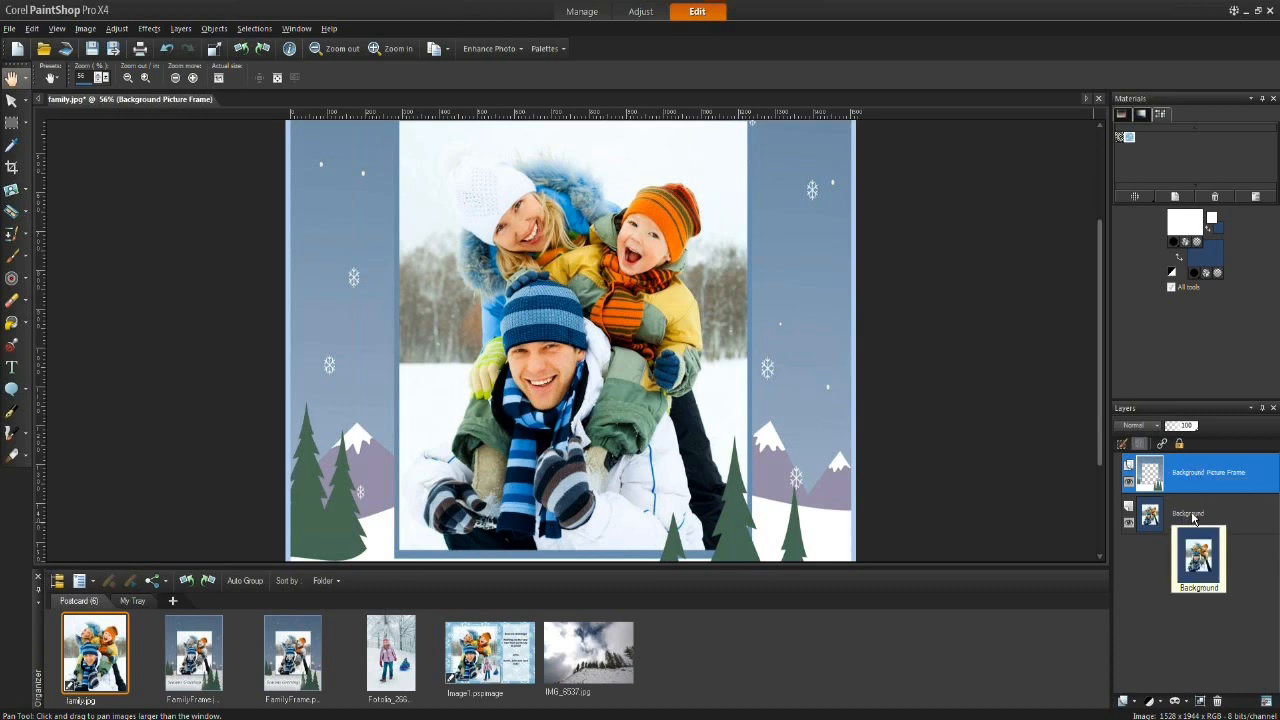
mouse_move(1098, 330)
mouse_down()
mouse_move(1099, 402)
mouse_move(1098, 339)
mouse_up()
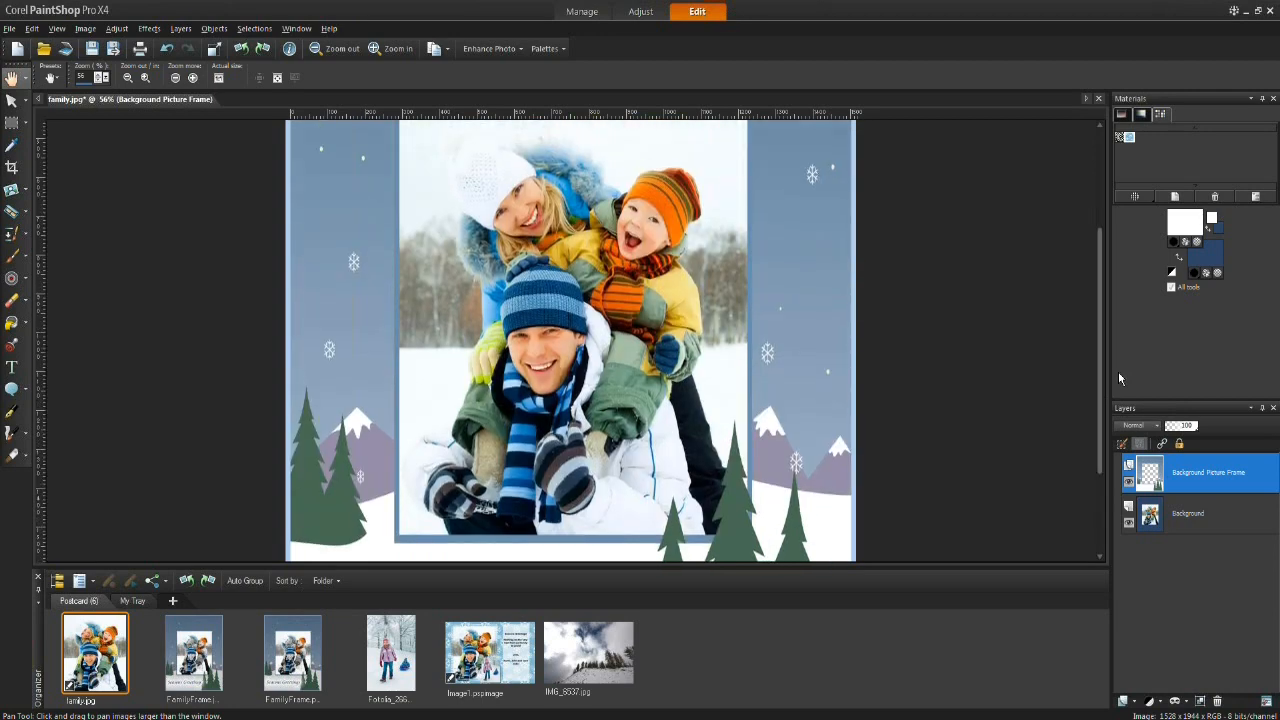
click(1129, 485)
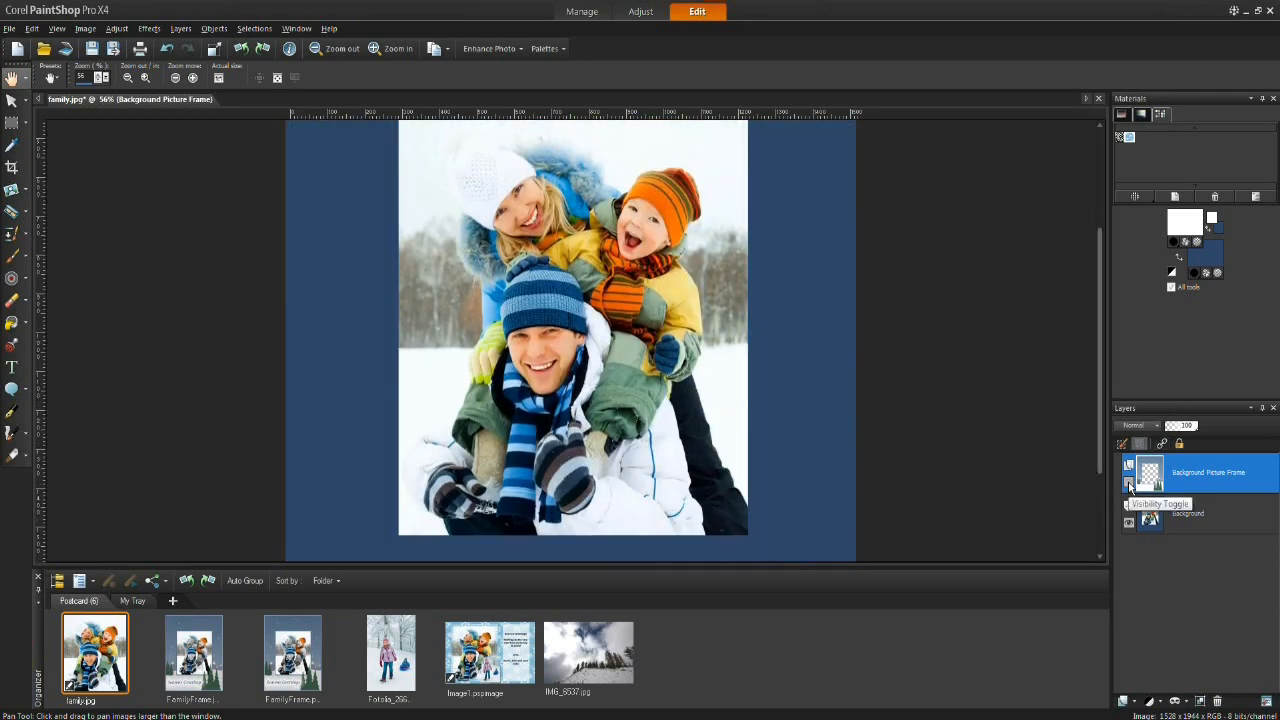
click(1129, 485)
drag(1098, 454, 1105, 551)
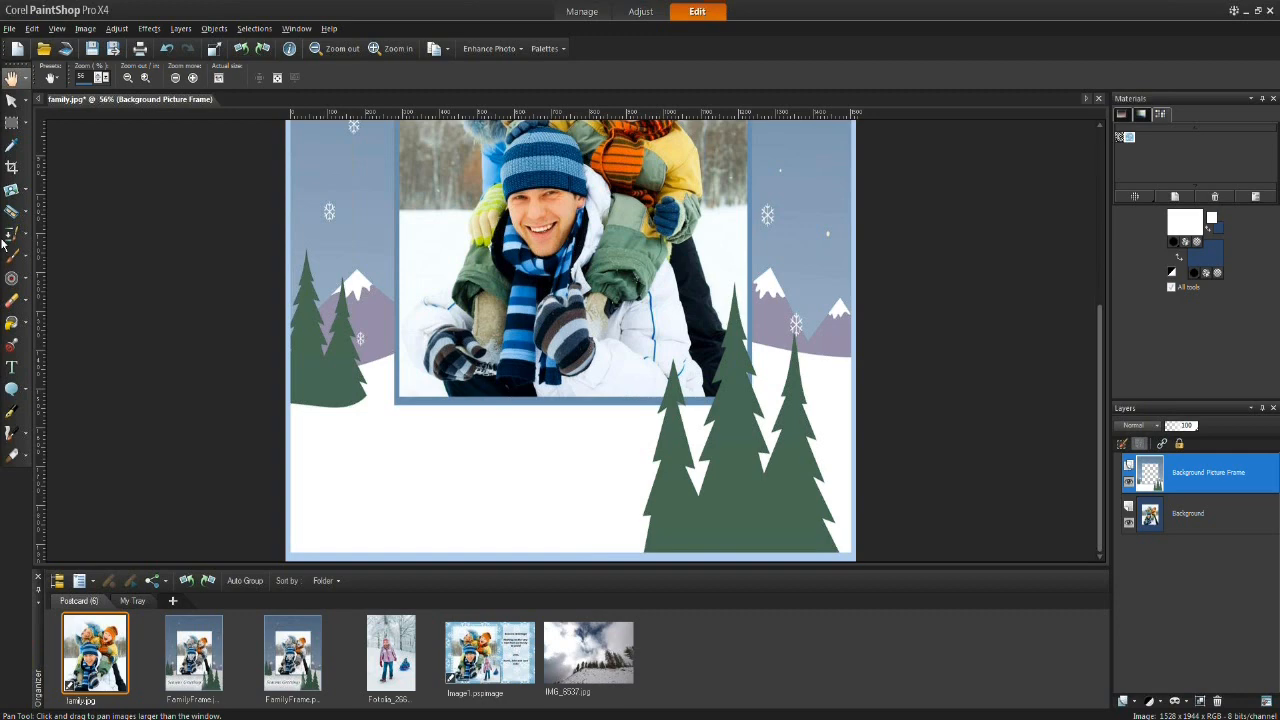
click(330, 28)
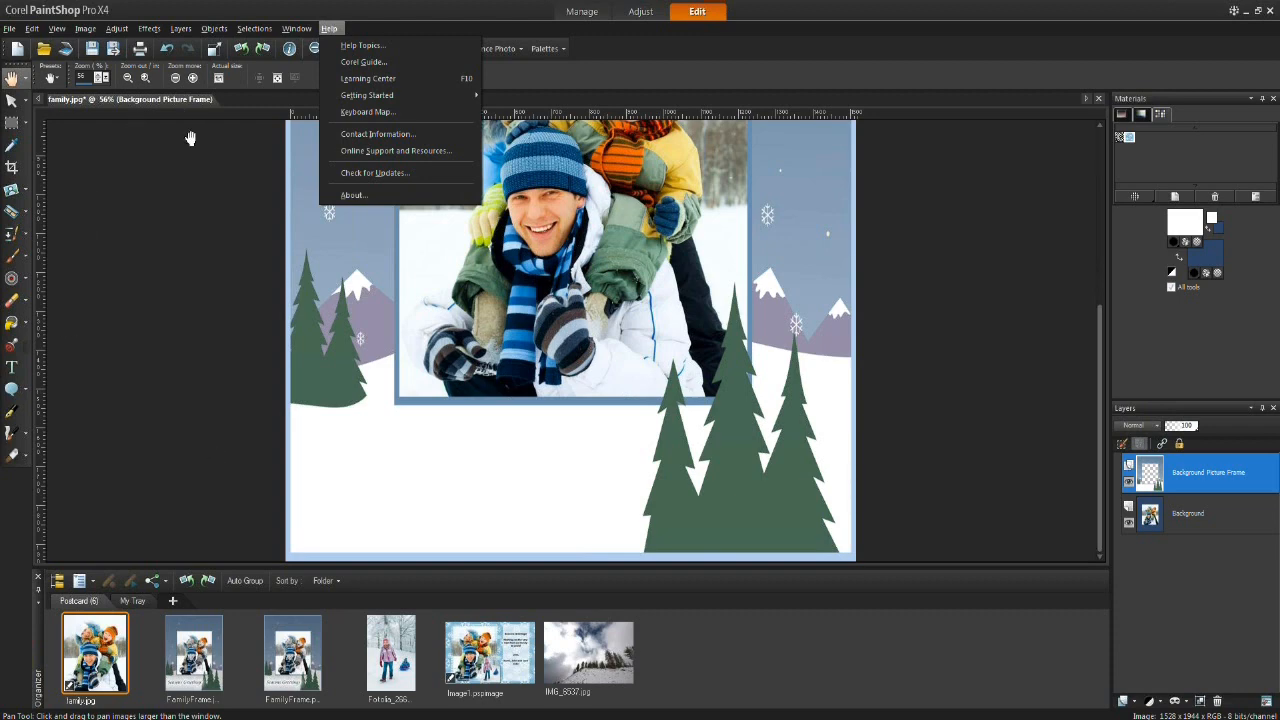
click(196, 407)
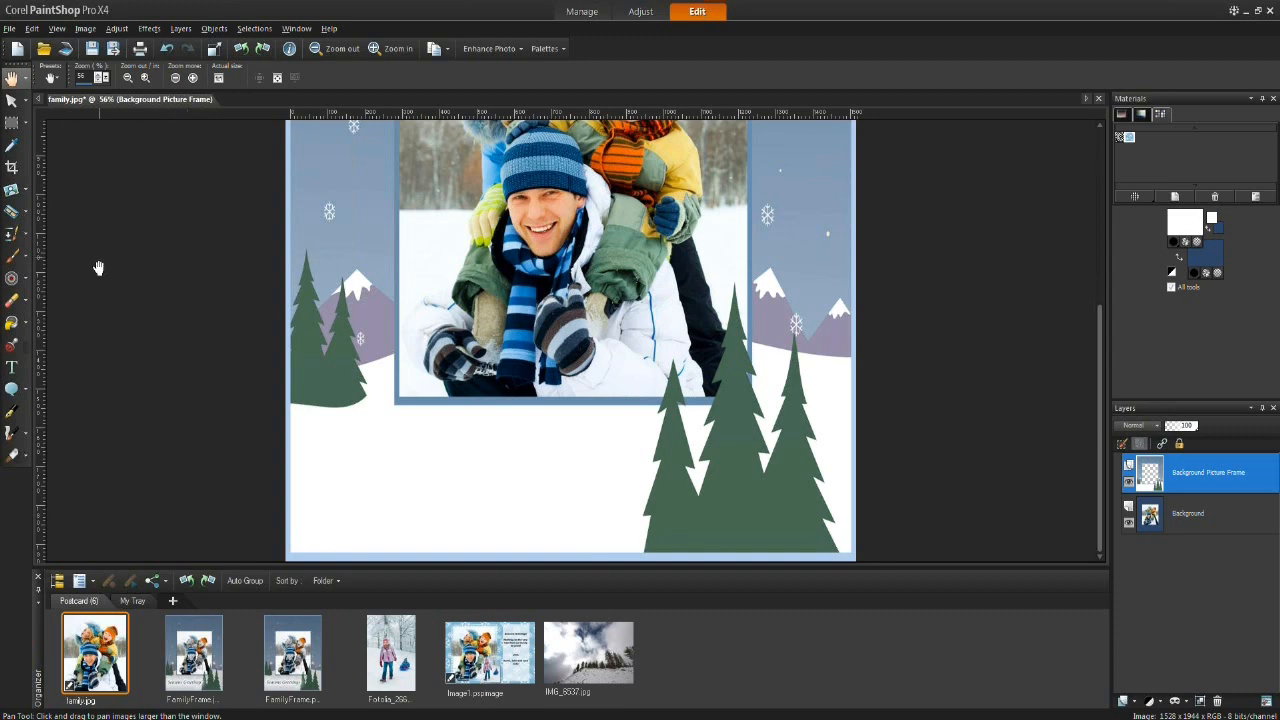
Step: Pick the Text tool and choose the Franklin Gothic Heavy font
click(12, 370)
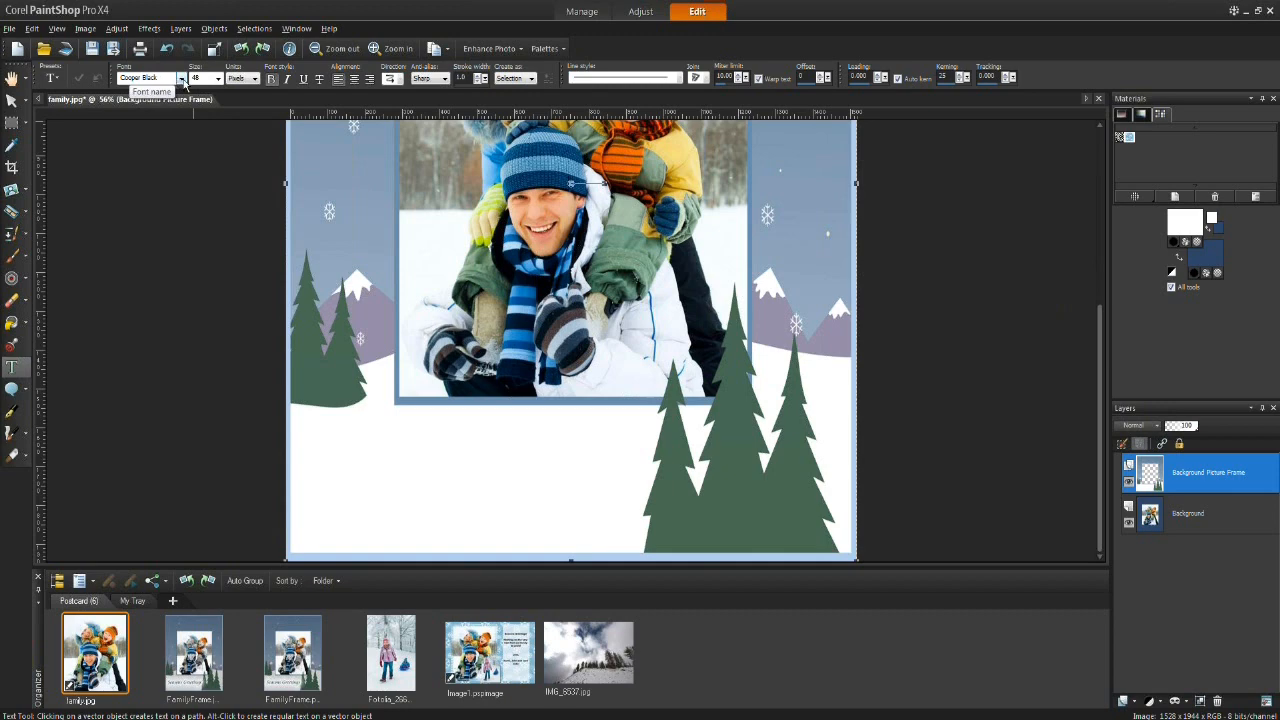
click(181, 80)
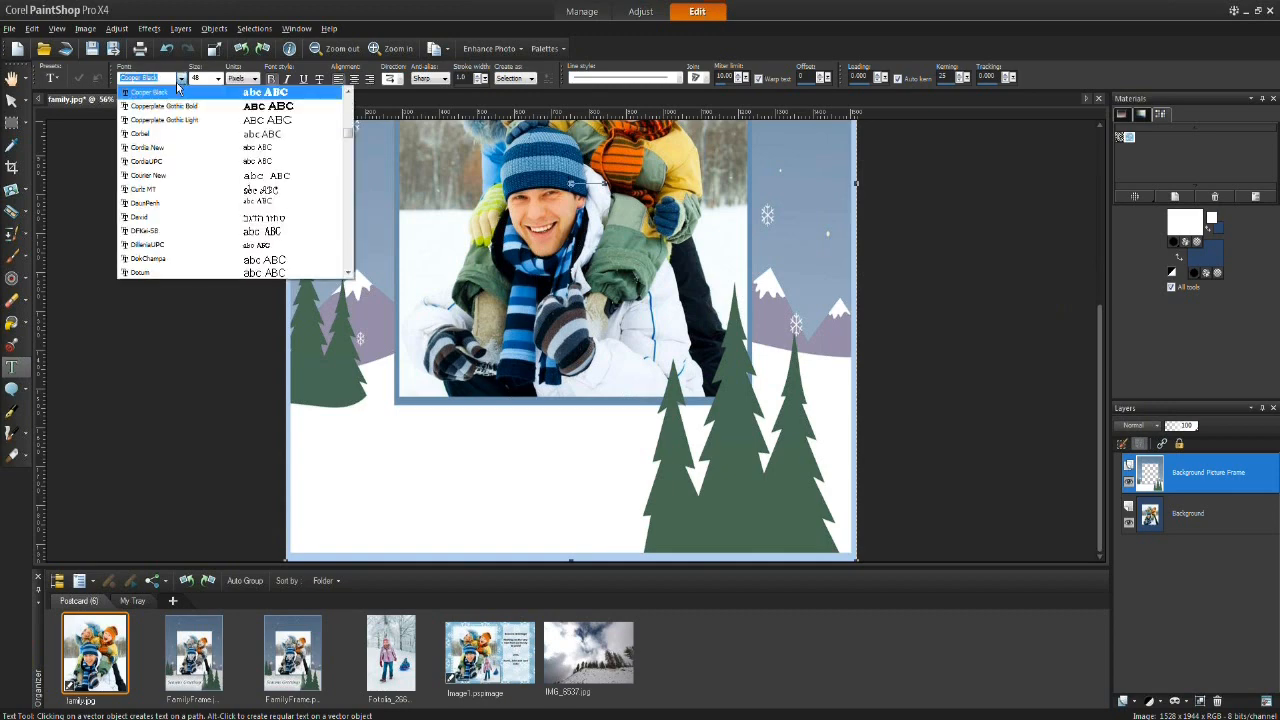
scroll(278, 270, down, 5)
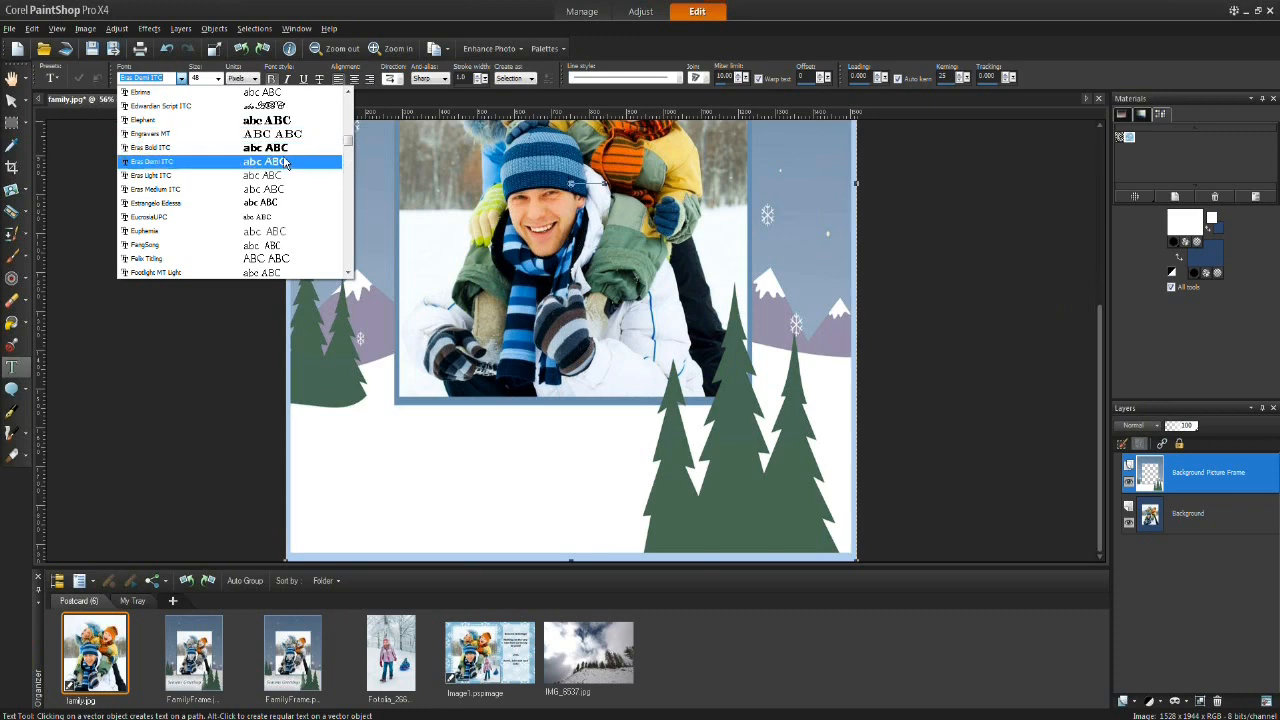
mouse_move(348, 142)
mouse_down()
mouse_move(350, 106)
mouse_move(350, 149)
mouse_up()
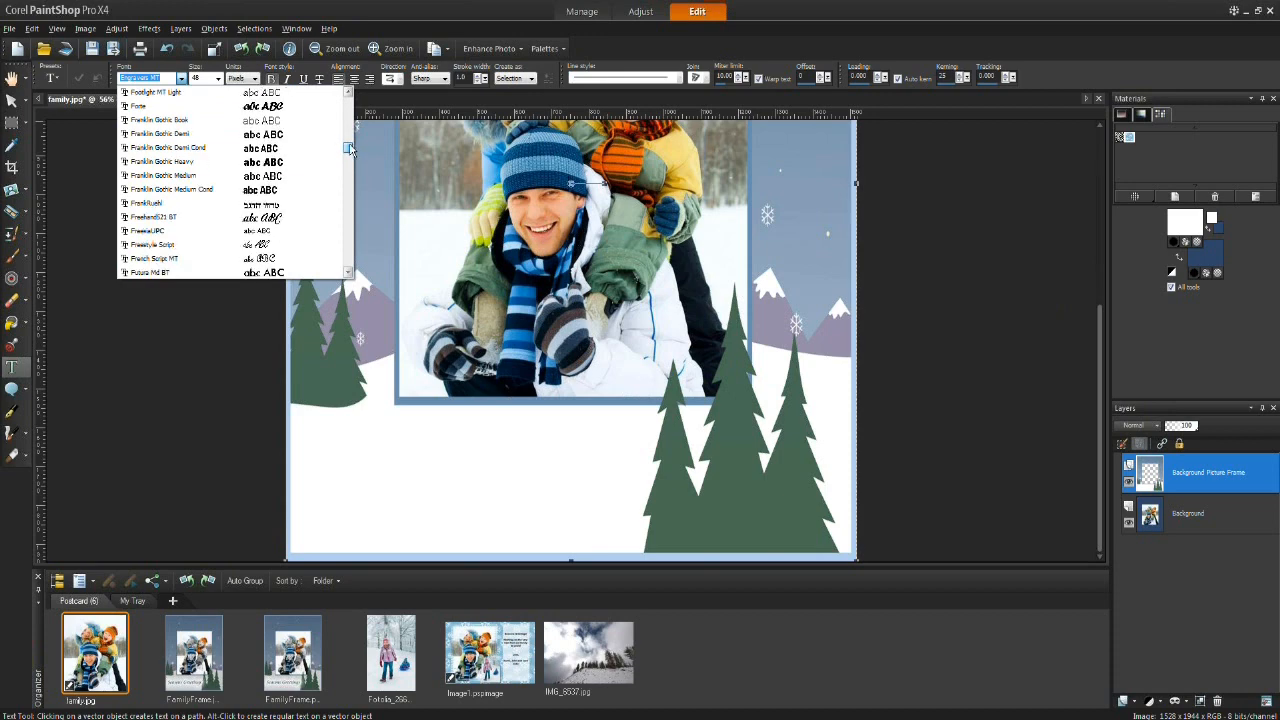
click(273, 163)
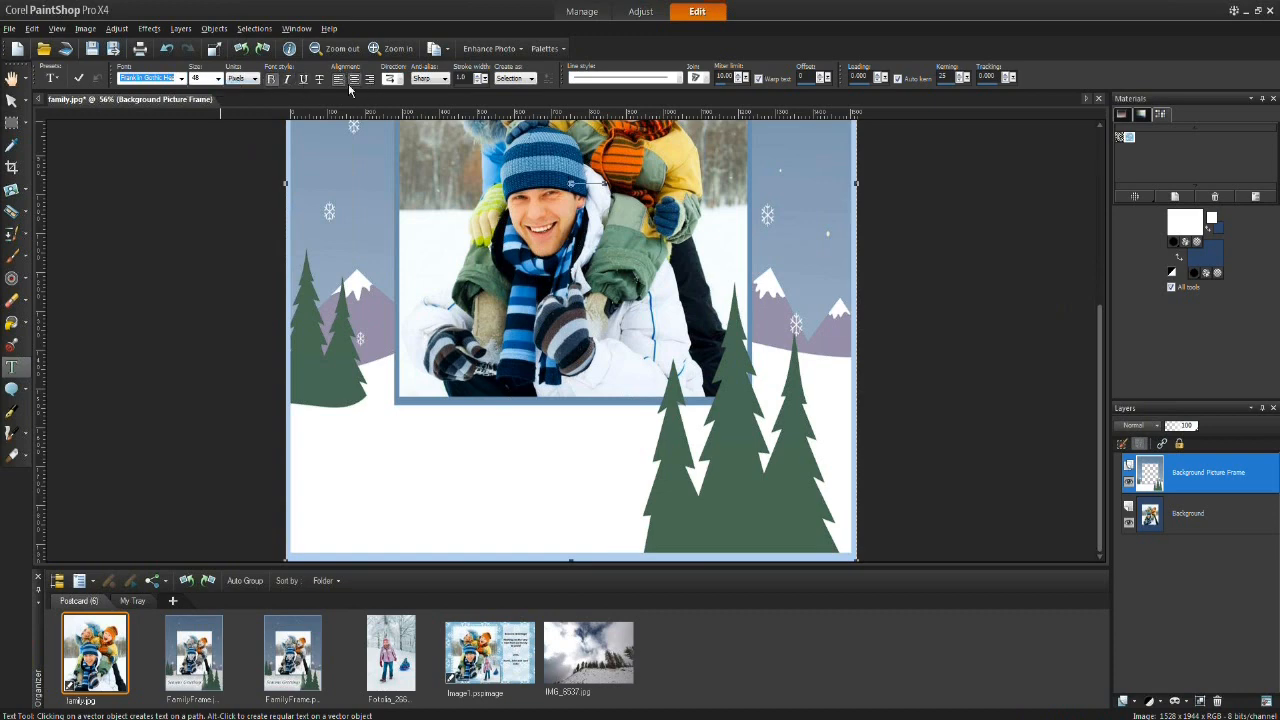
Step: Start a text object in the white area below the photo and set the font size to 60
click(340, 466)
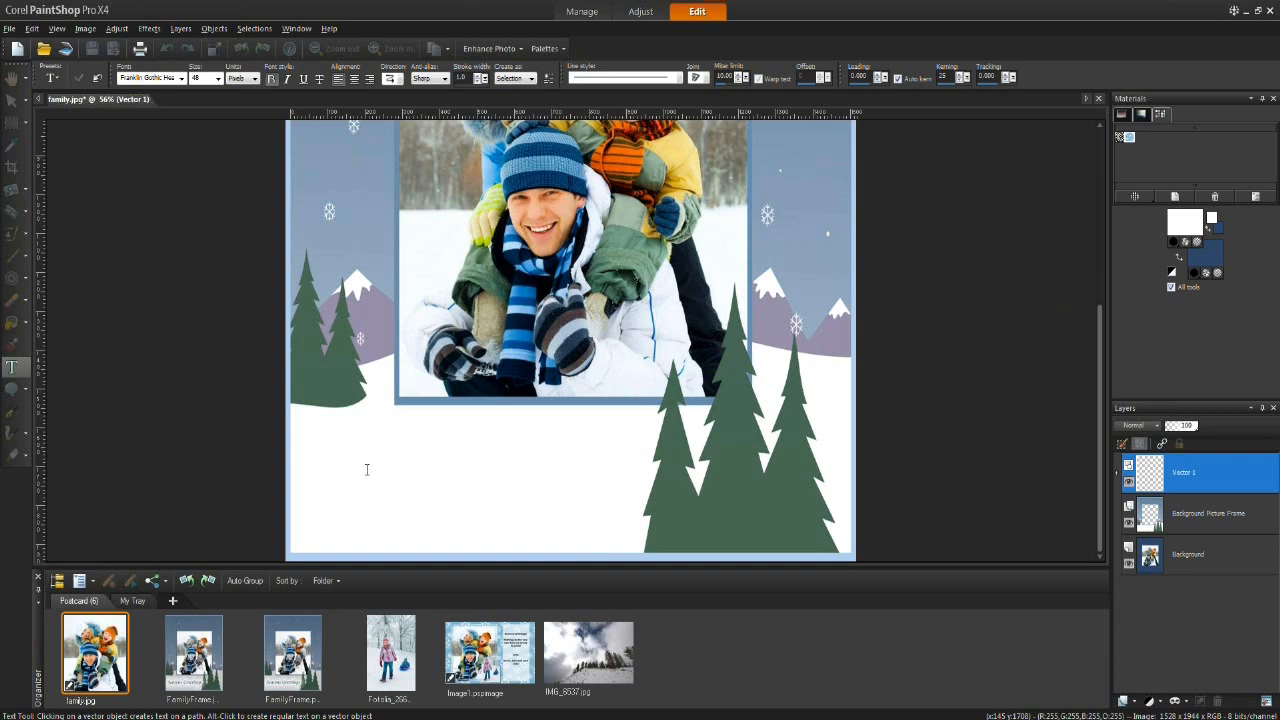
click(218, 79)
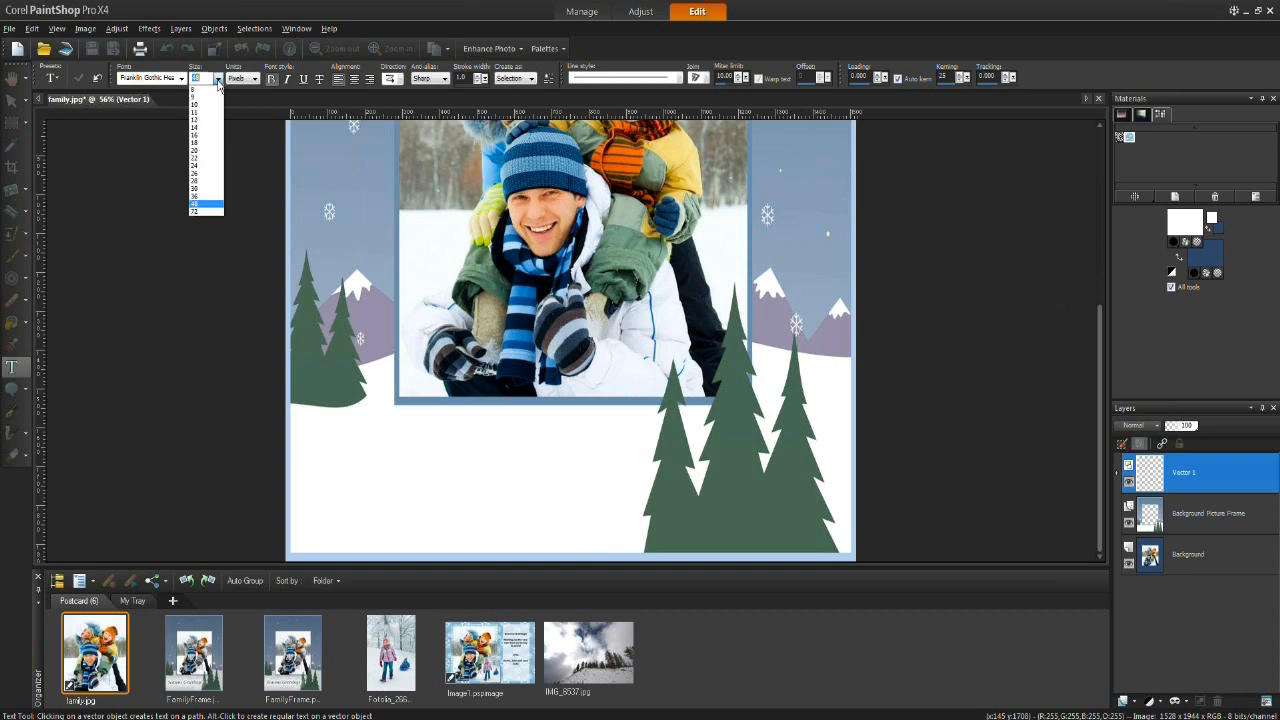
click(201, 89)
text(60)
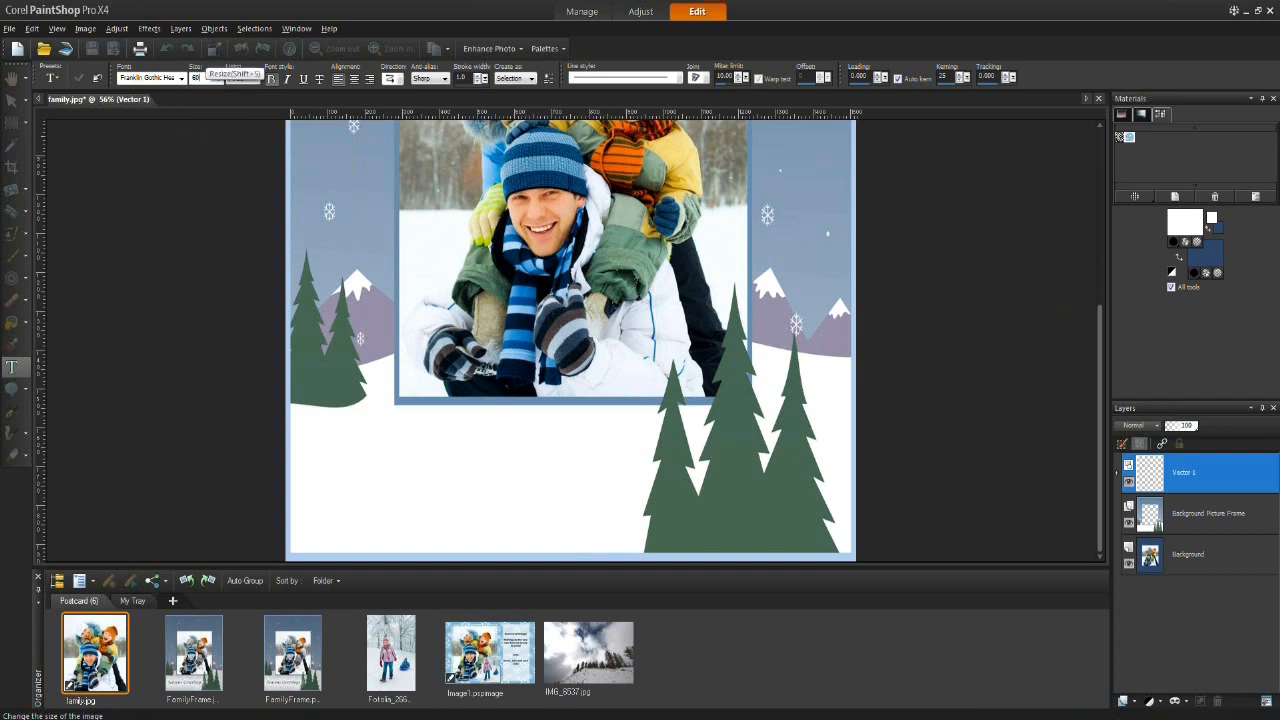
Step: Type "Seasons Greetings" in the white area below the photo
click(340, 464)
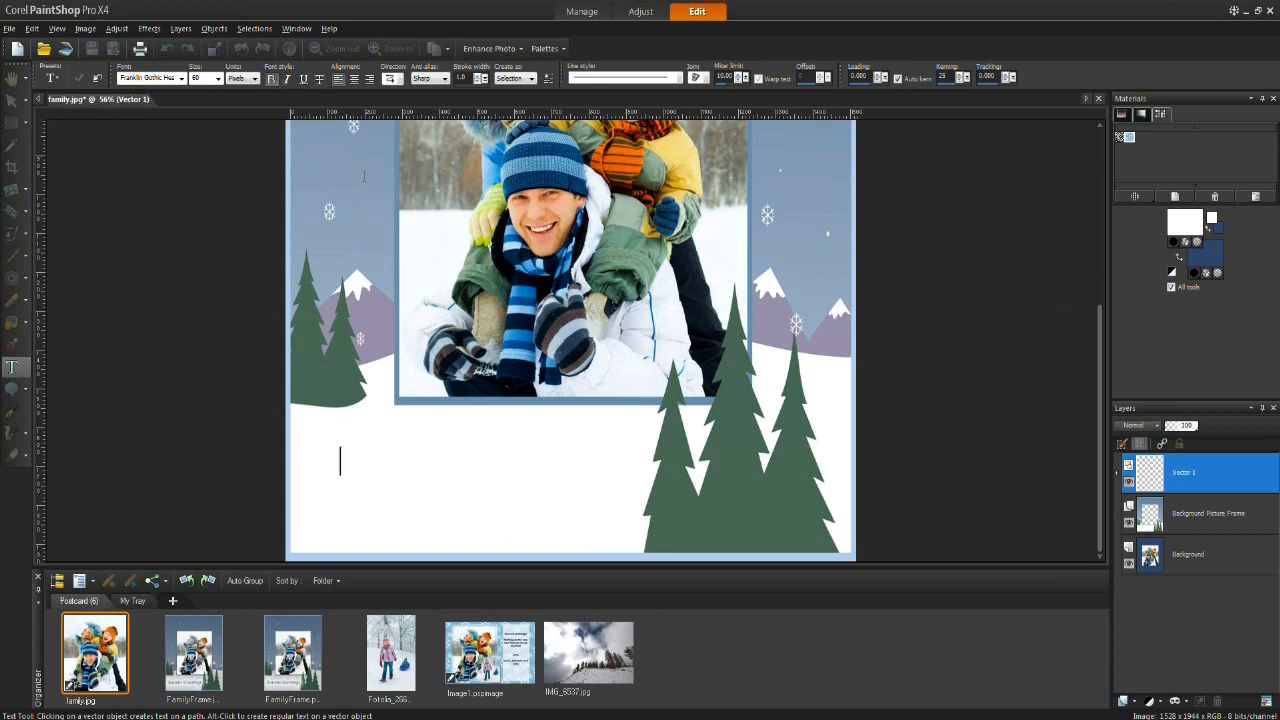
text(Seasons Greetings)
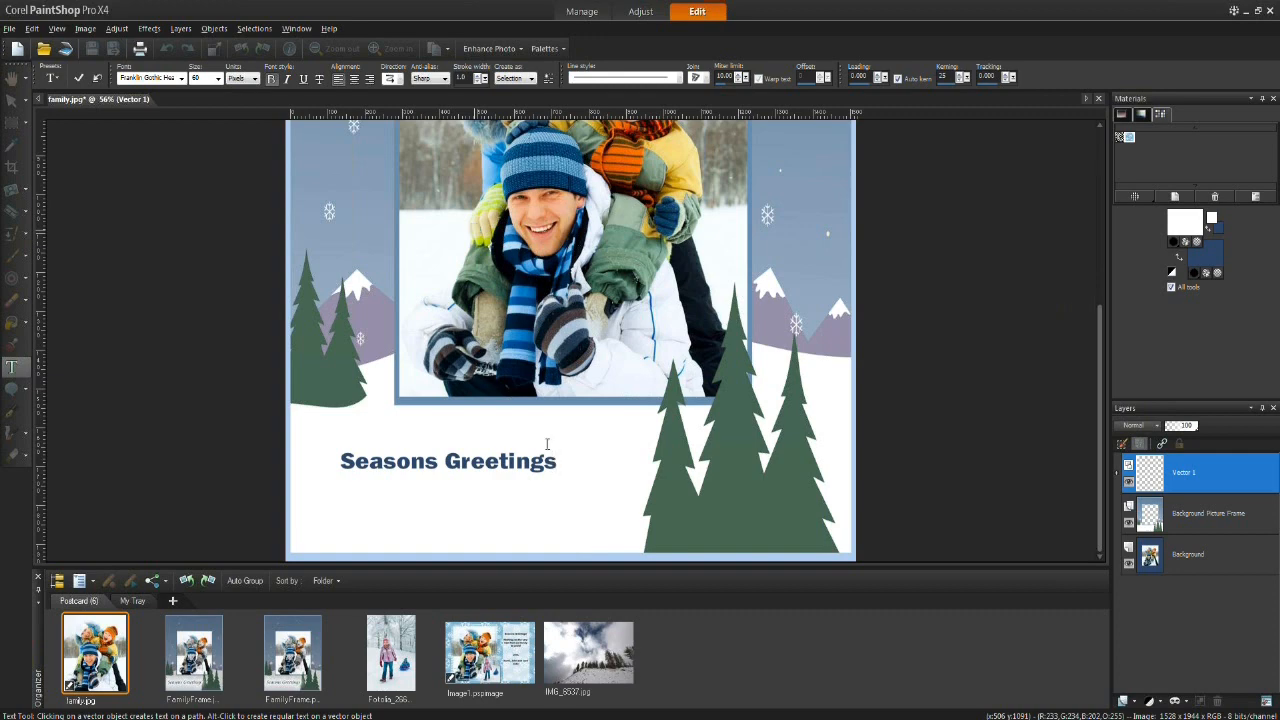
Step: Select the greeting text and set its fill colour to the blue #005294 sampled from the photo
drag(557, 460, 338, 460)
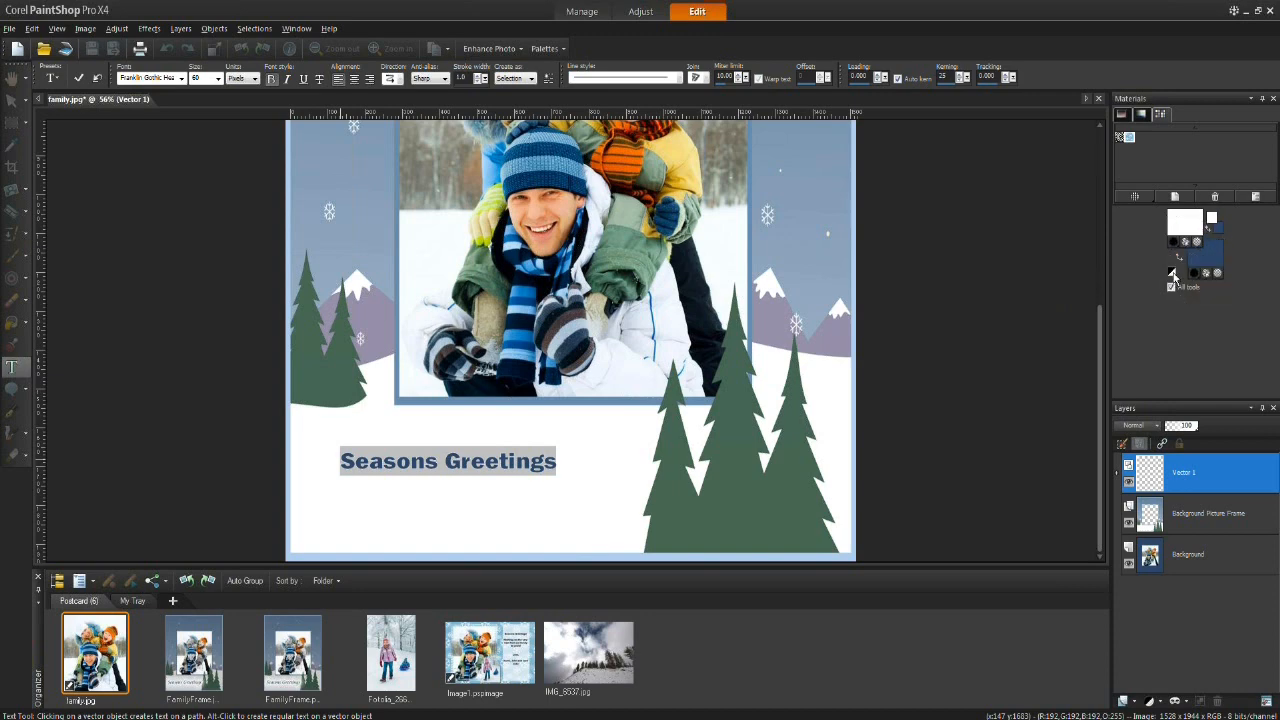
click(1173, 275)
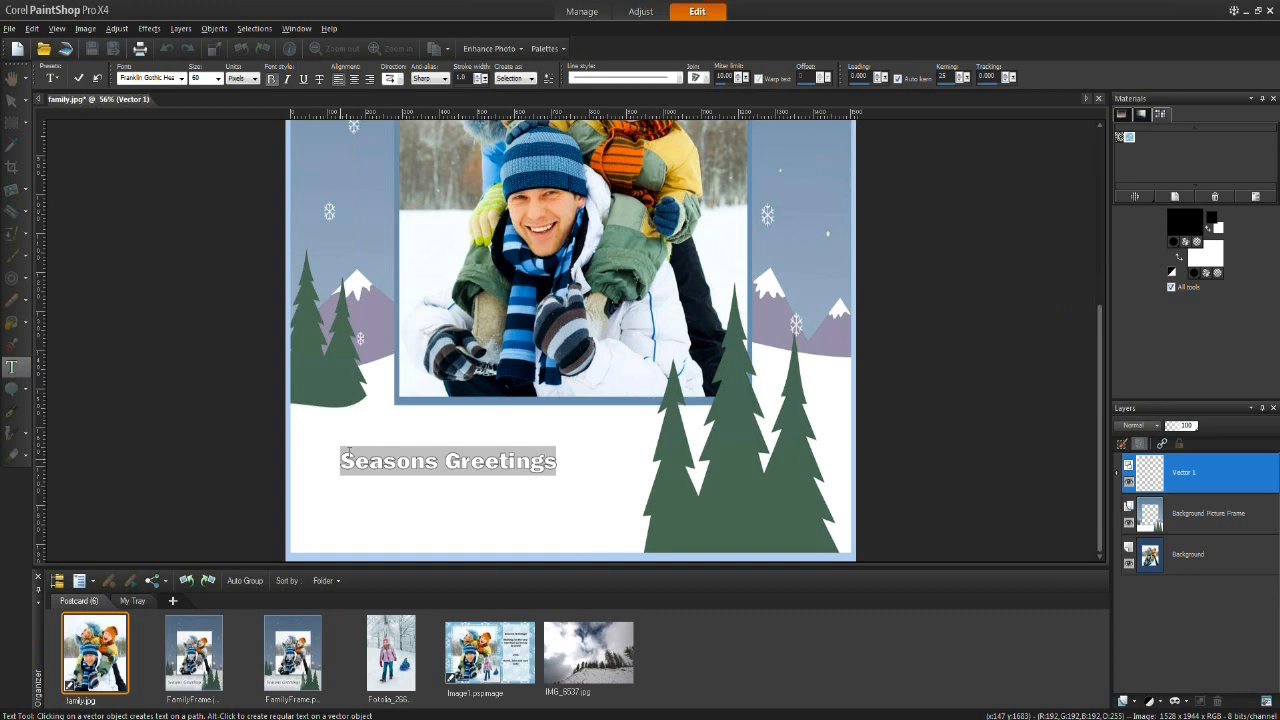
click(1214, 250)
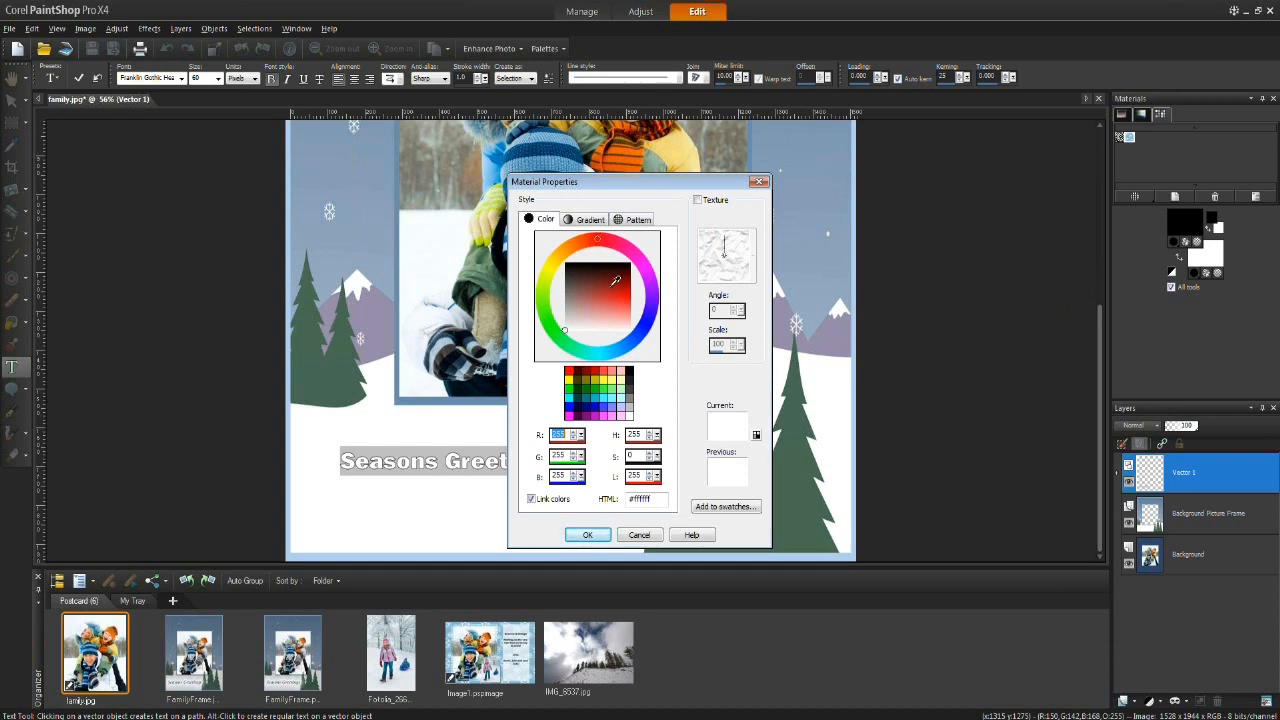
drag(640, 182, 922, 154)
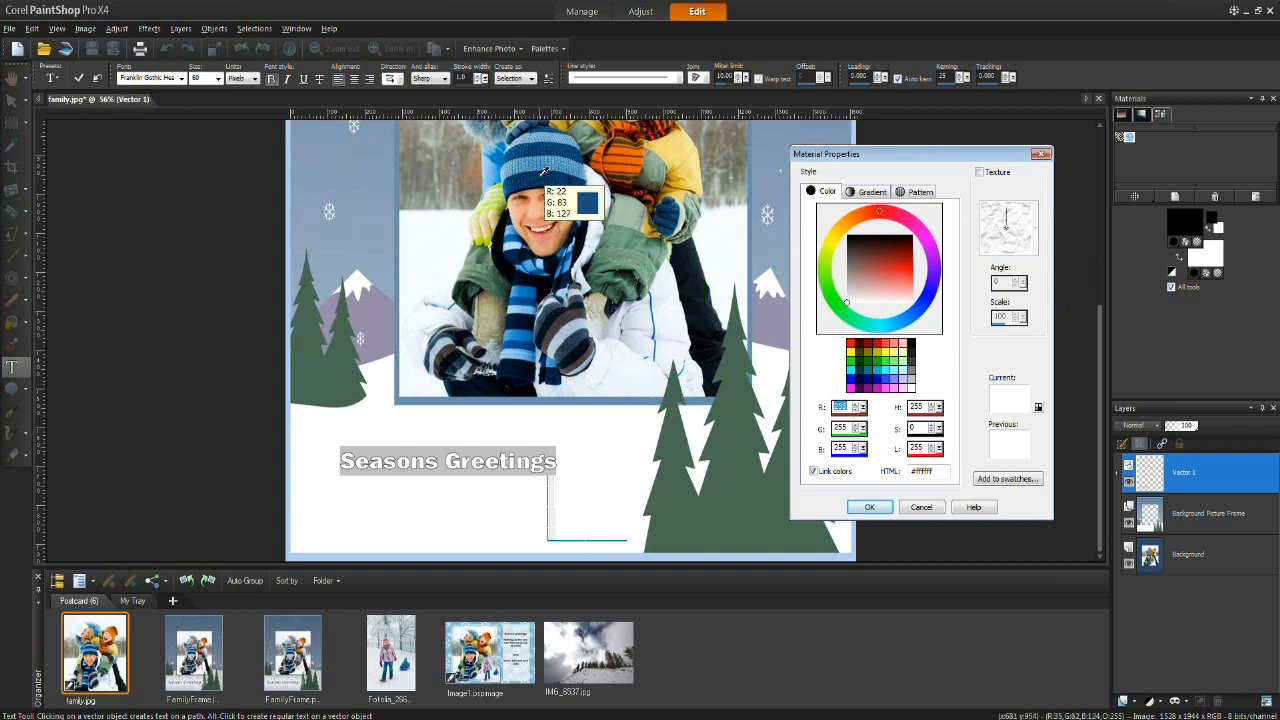
click(522, 295)
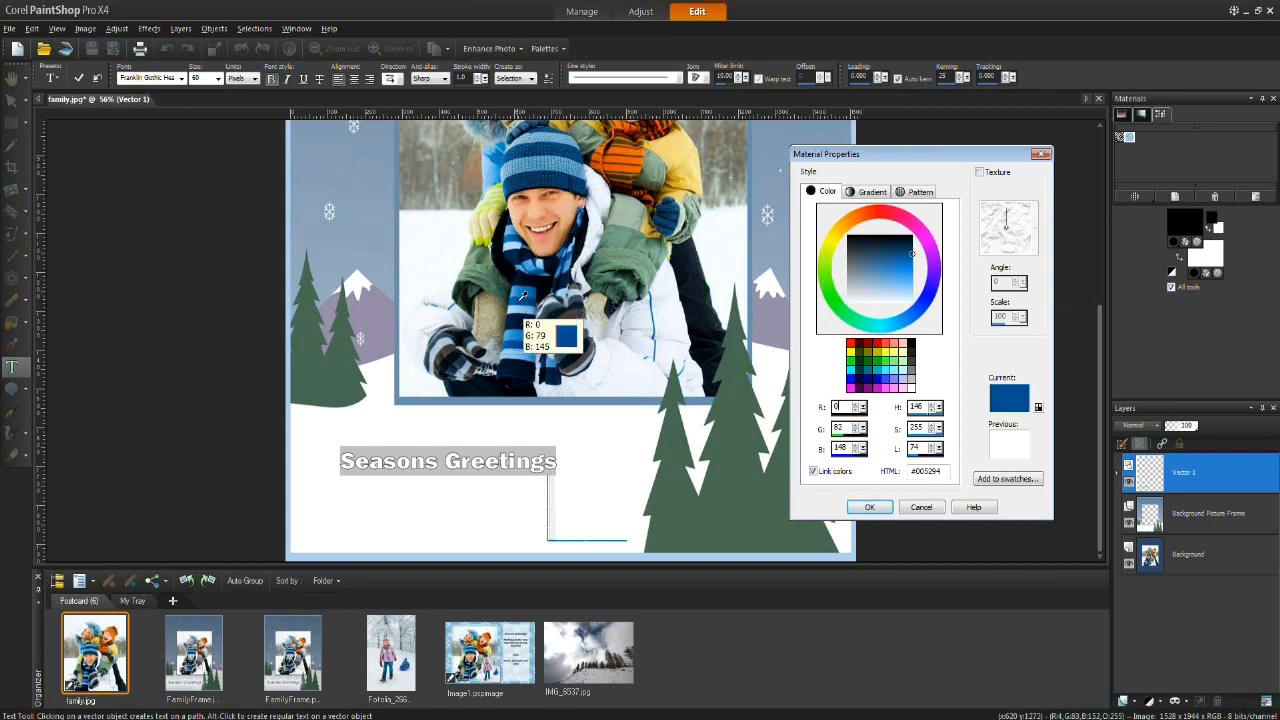
click(870, 507)
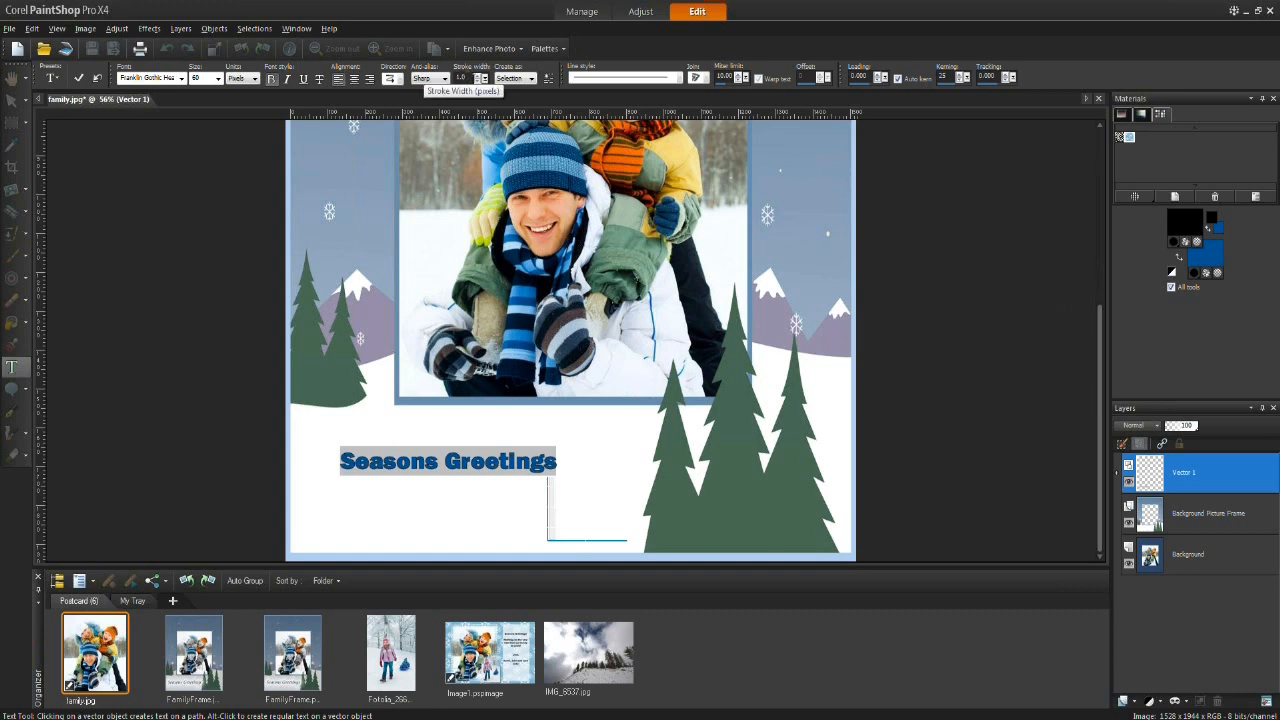
Step: Set the text stroke width to 0 and apply the text
click(479, 82)
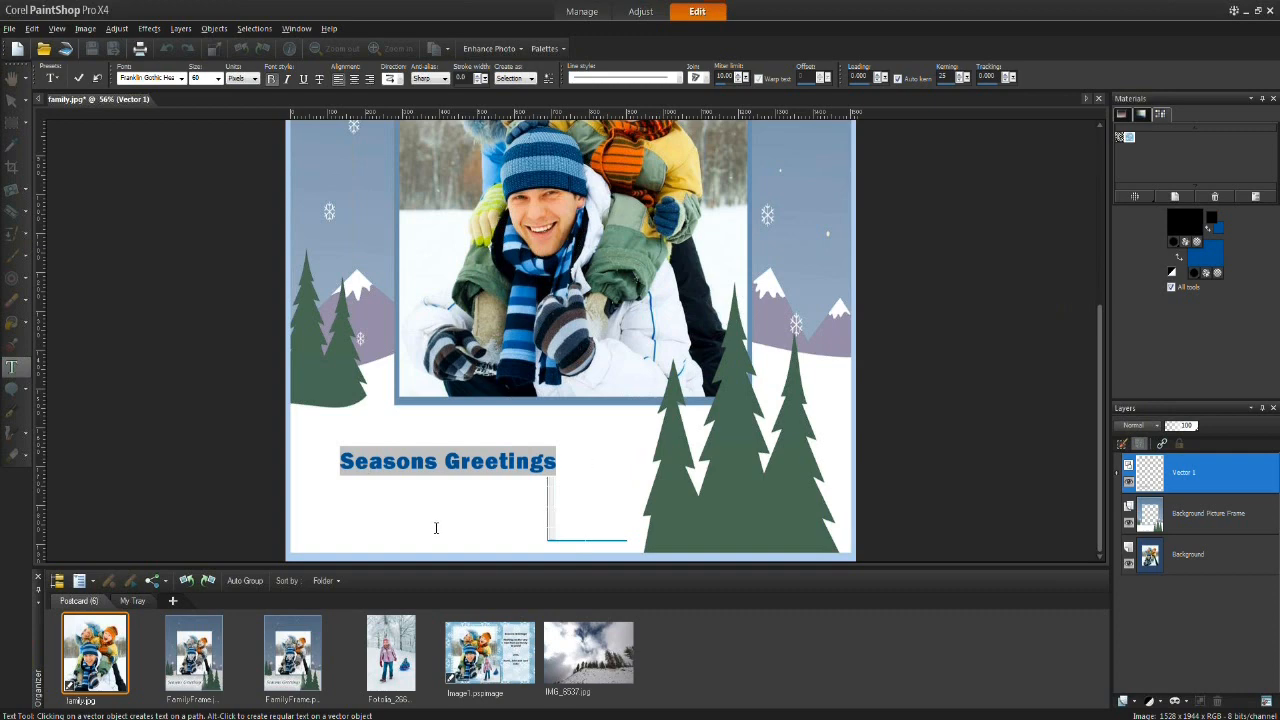
click(78, 77)
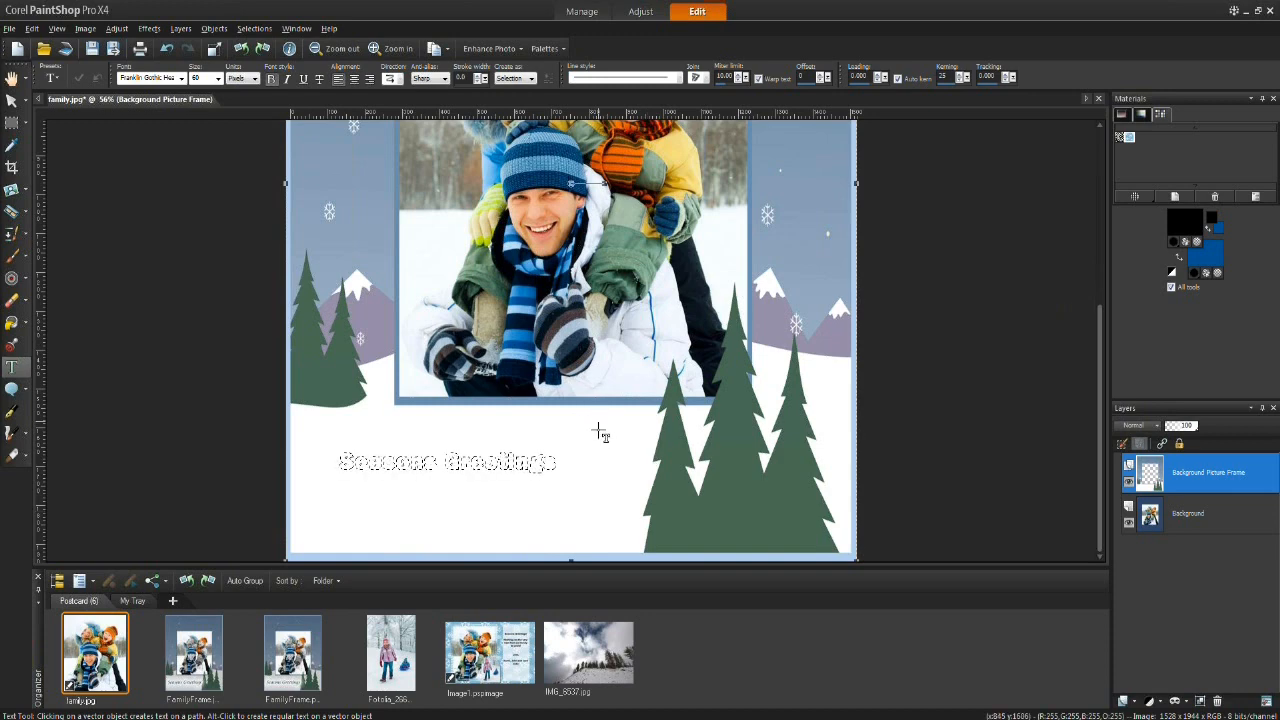
Step: Switch the text creation mode to Vector and undo the text applied as a selection
click(531, 79)
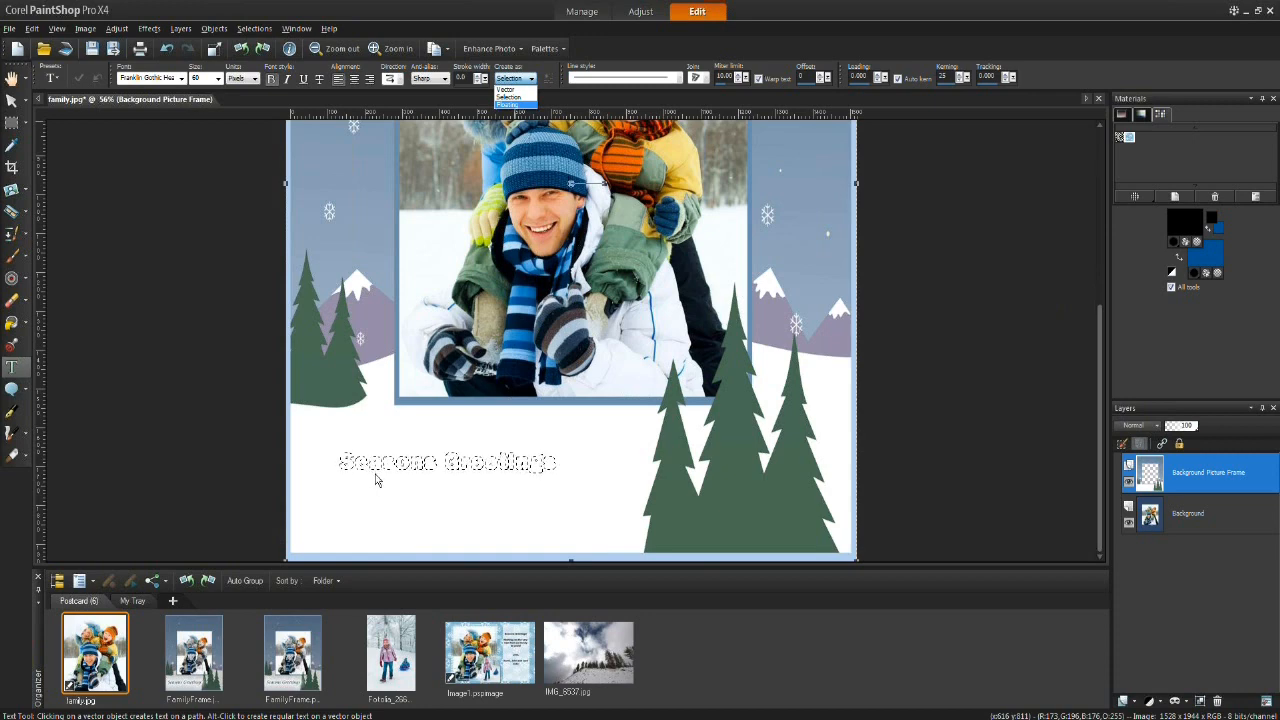
click(505, 89)
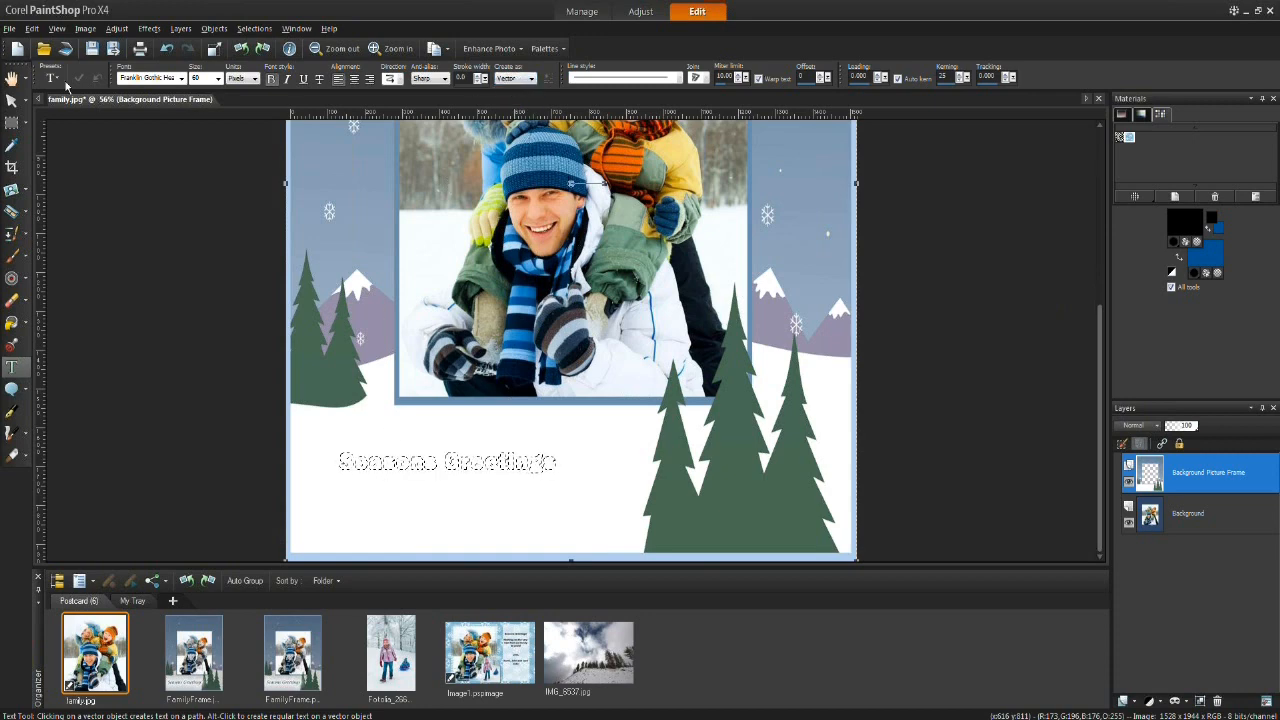
click(166, 50)
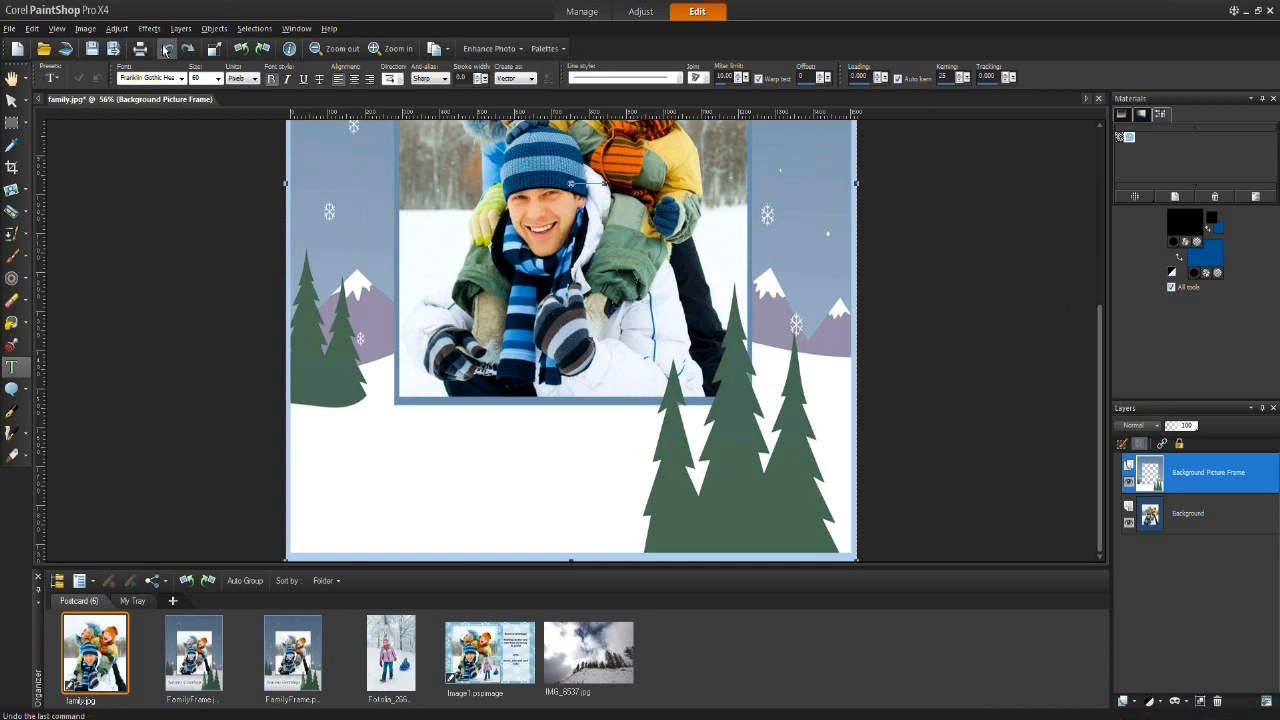
click(166, 50)
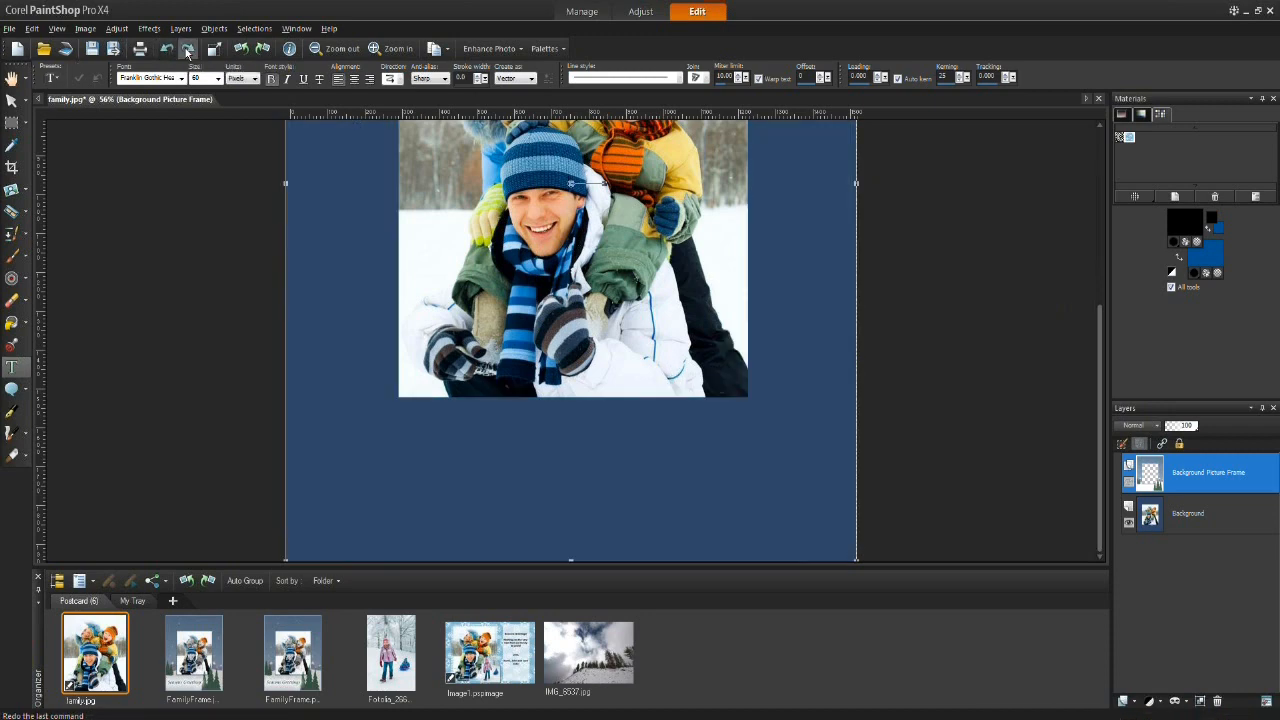
click(188, 49)
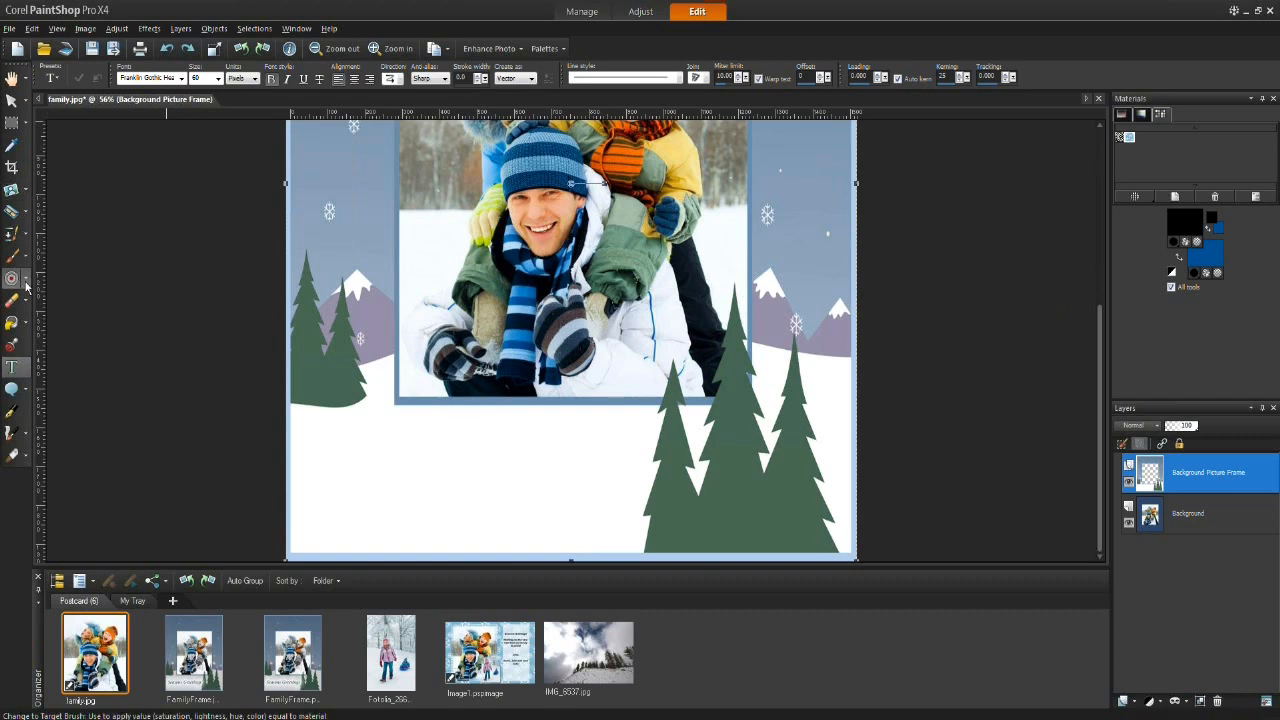
Step: Create vector text reading "Seasons Greetings 2" below the photo and apply it
click(371, 478)
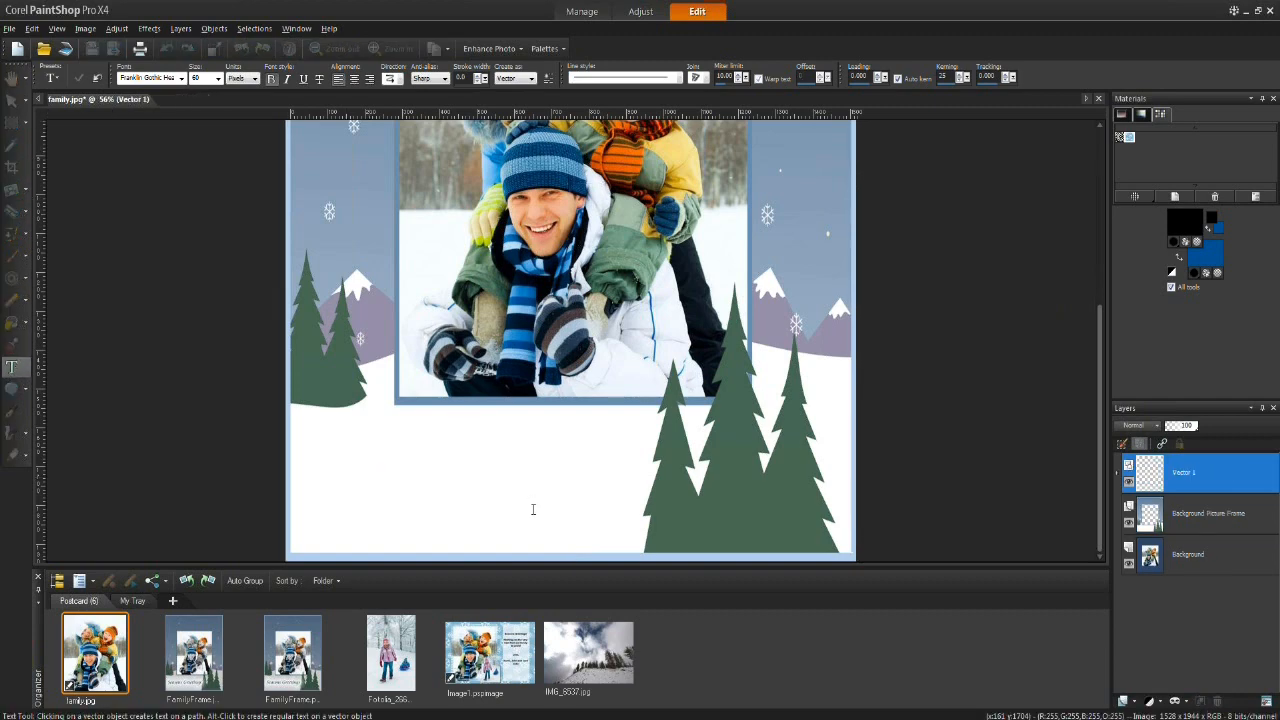
click(509, 80)
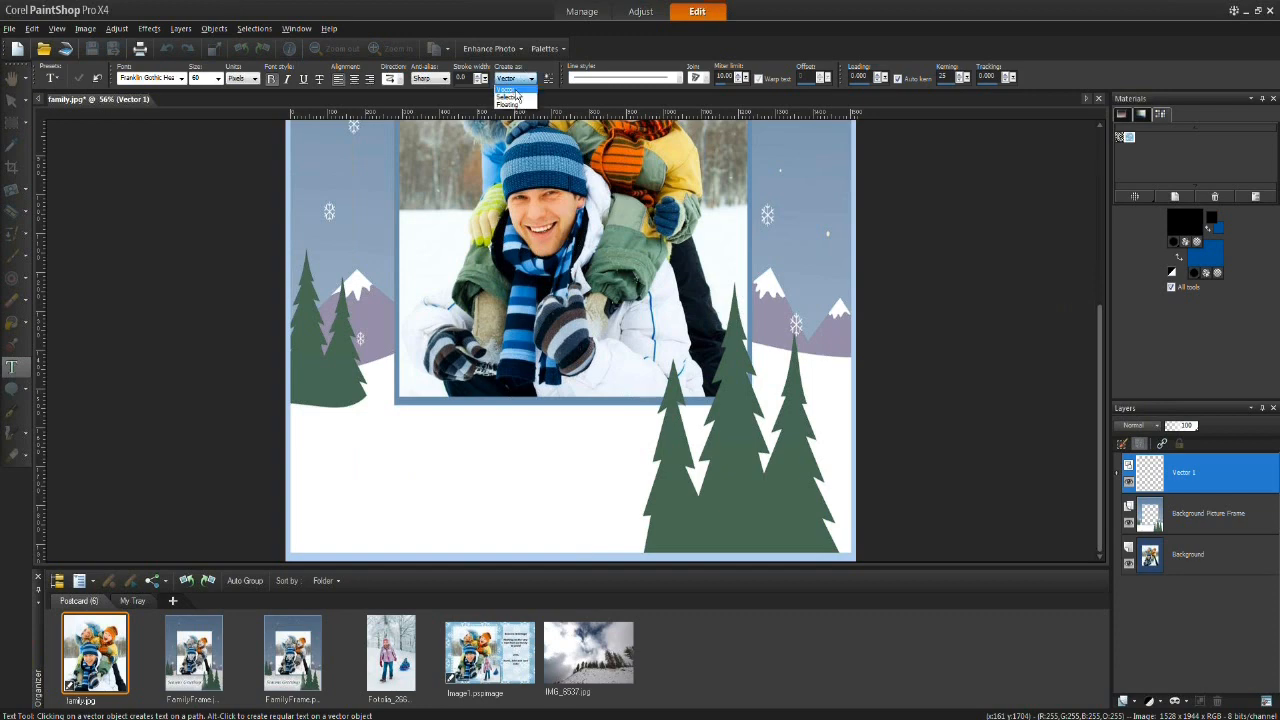
click(506, 89)
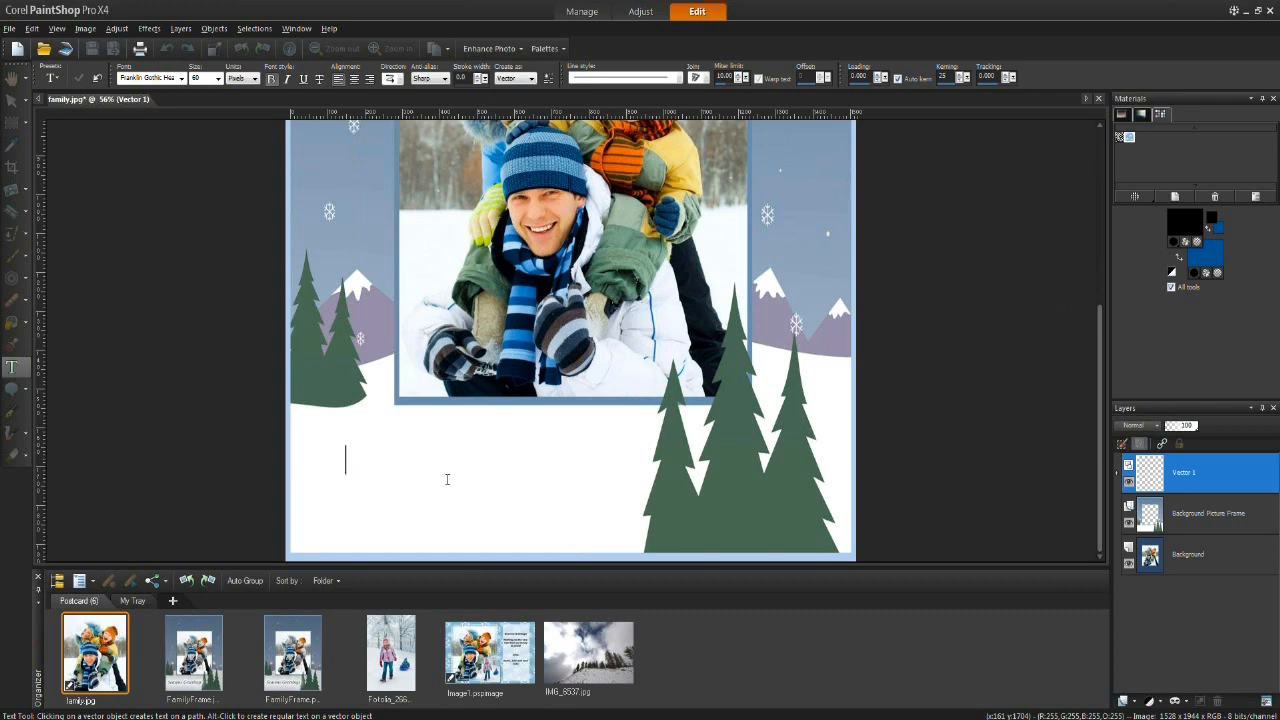
text(Seasons Gr)
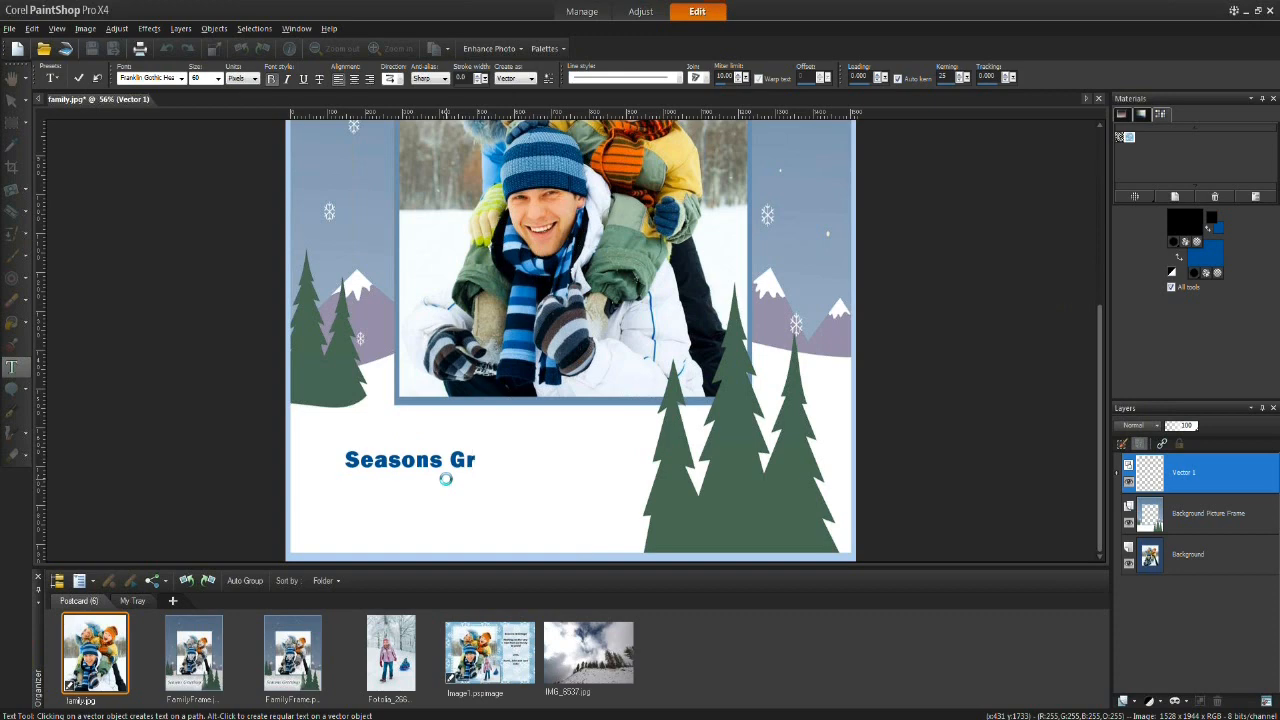
text(eetings 2)
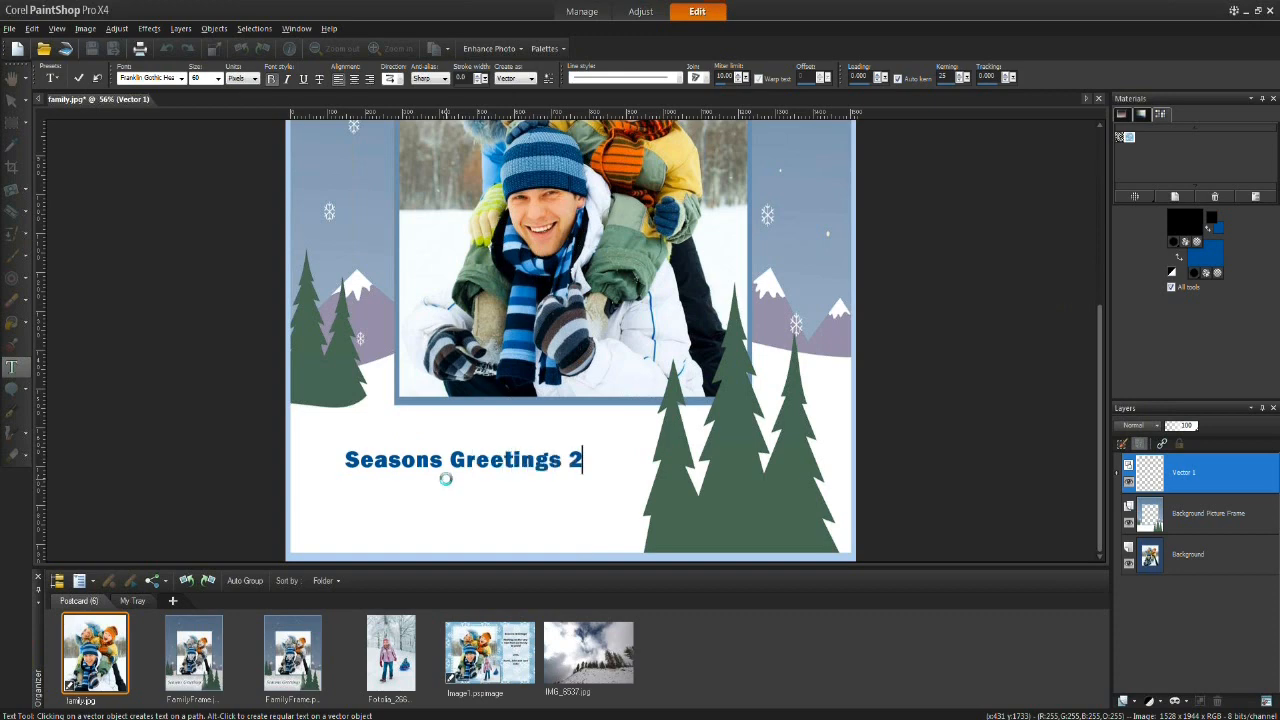
click(79, 82)
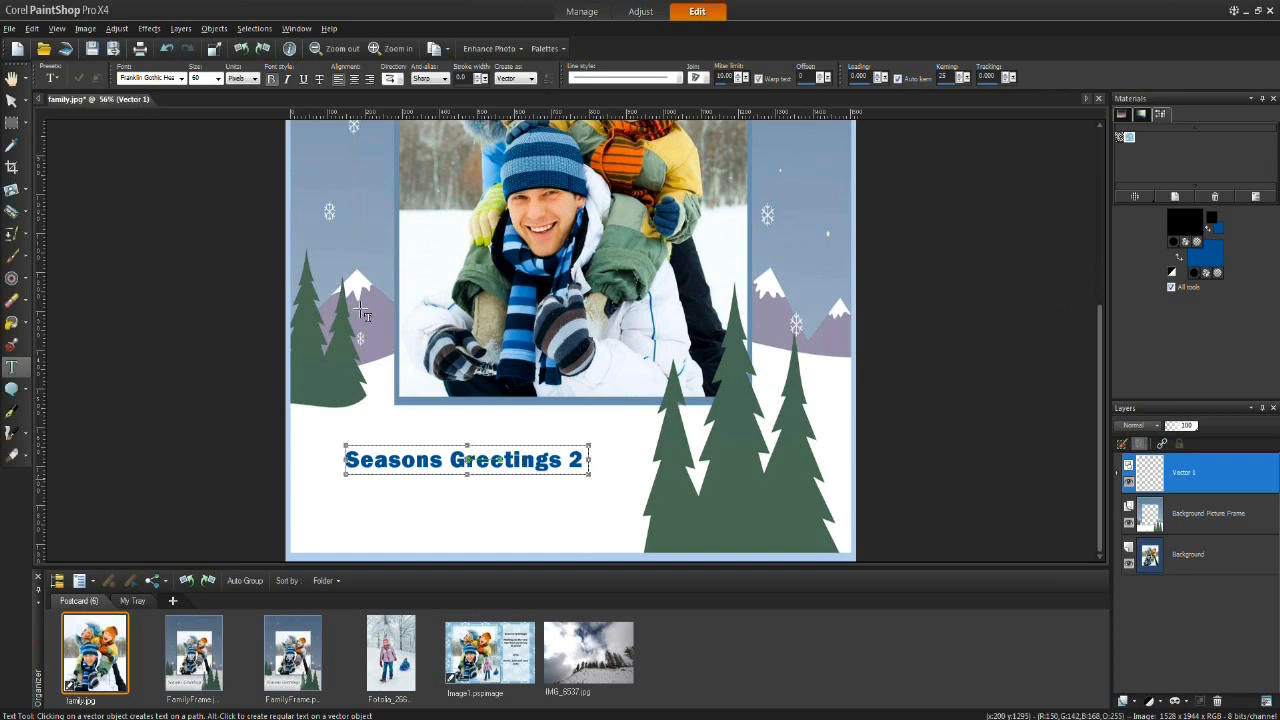
Step: Move the greeting text slightly left and lower, then deselect it
drag(346, 474, 325, 507)
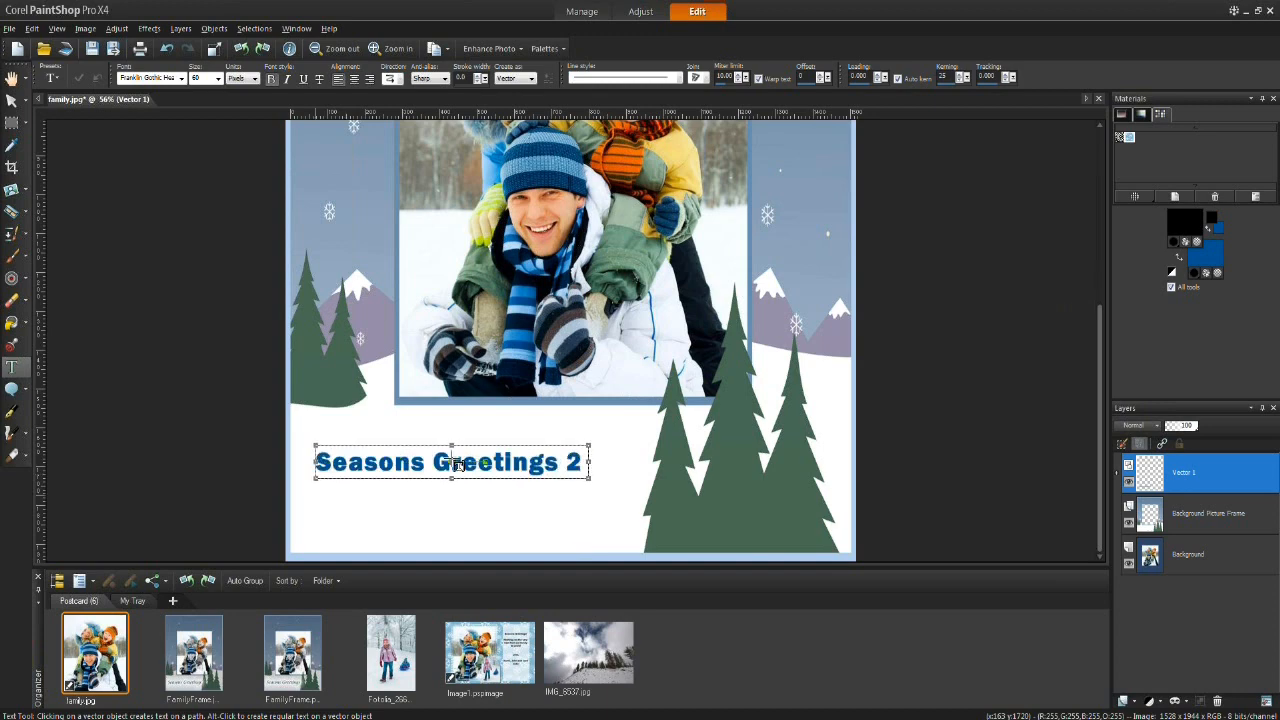
key(ctrl+d)
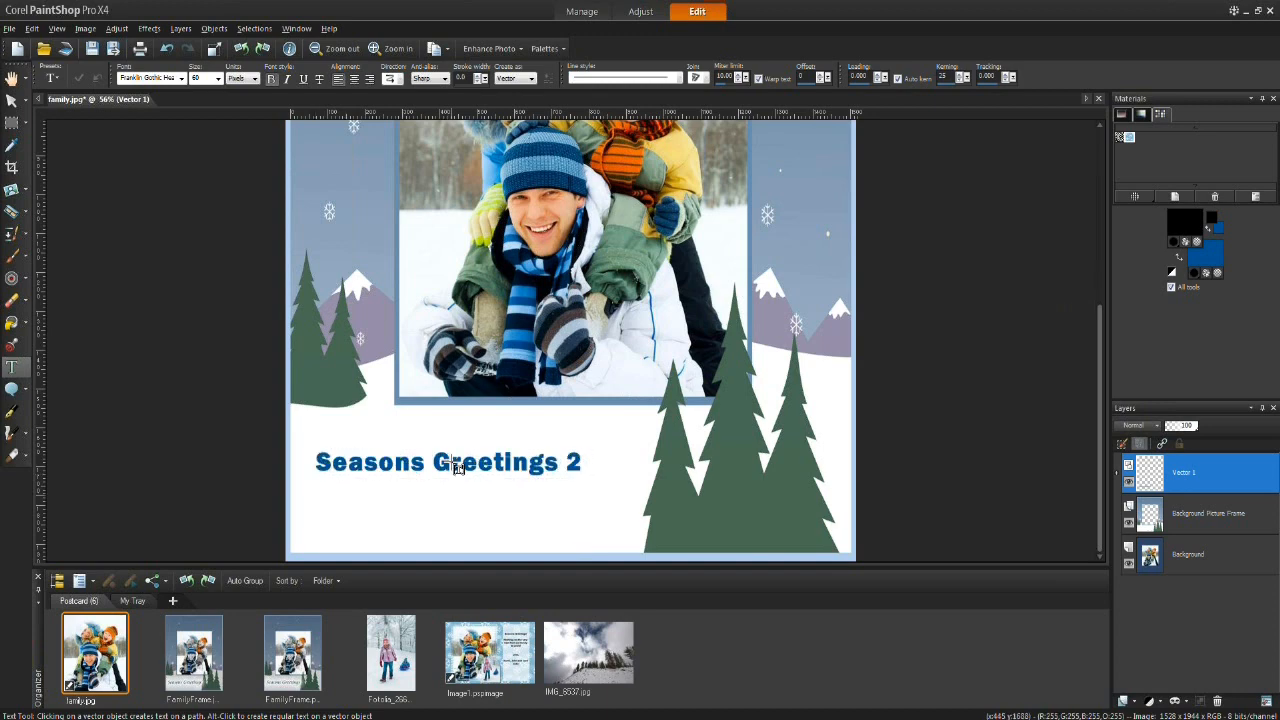
click(531, 434)
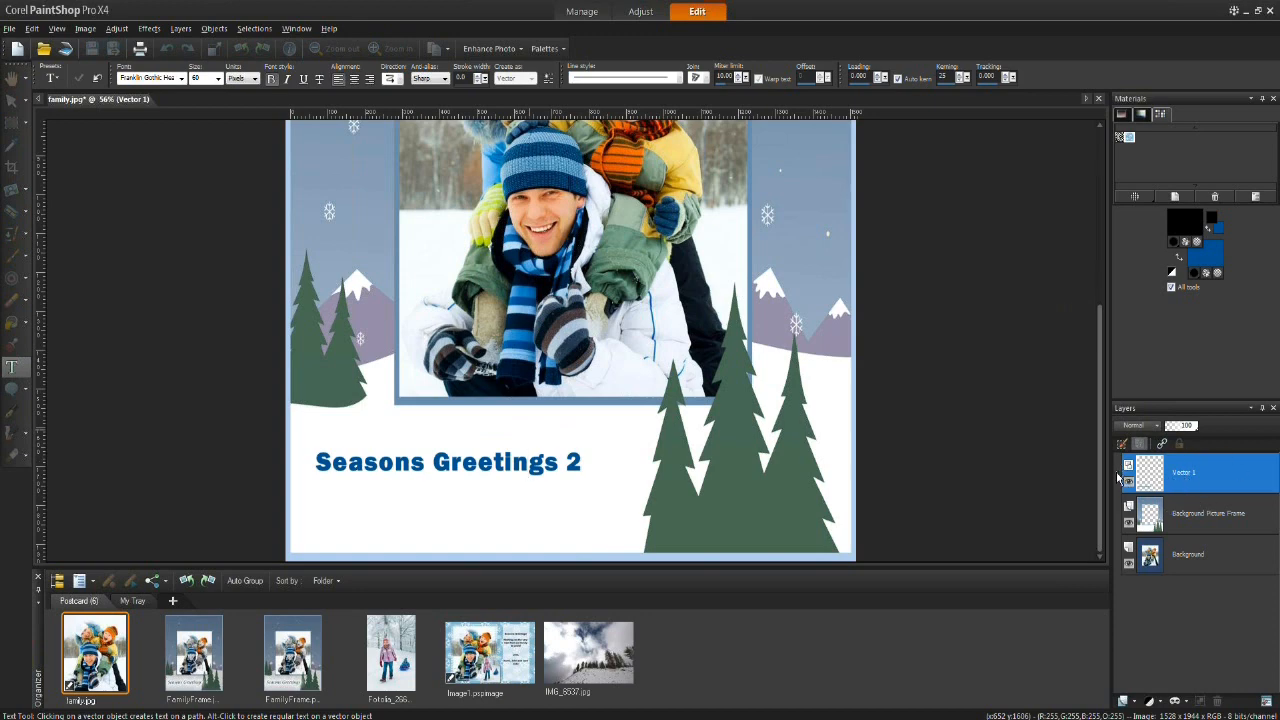
click(100, 80)
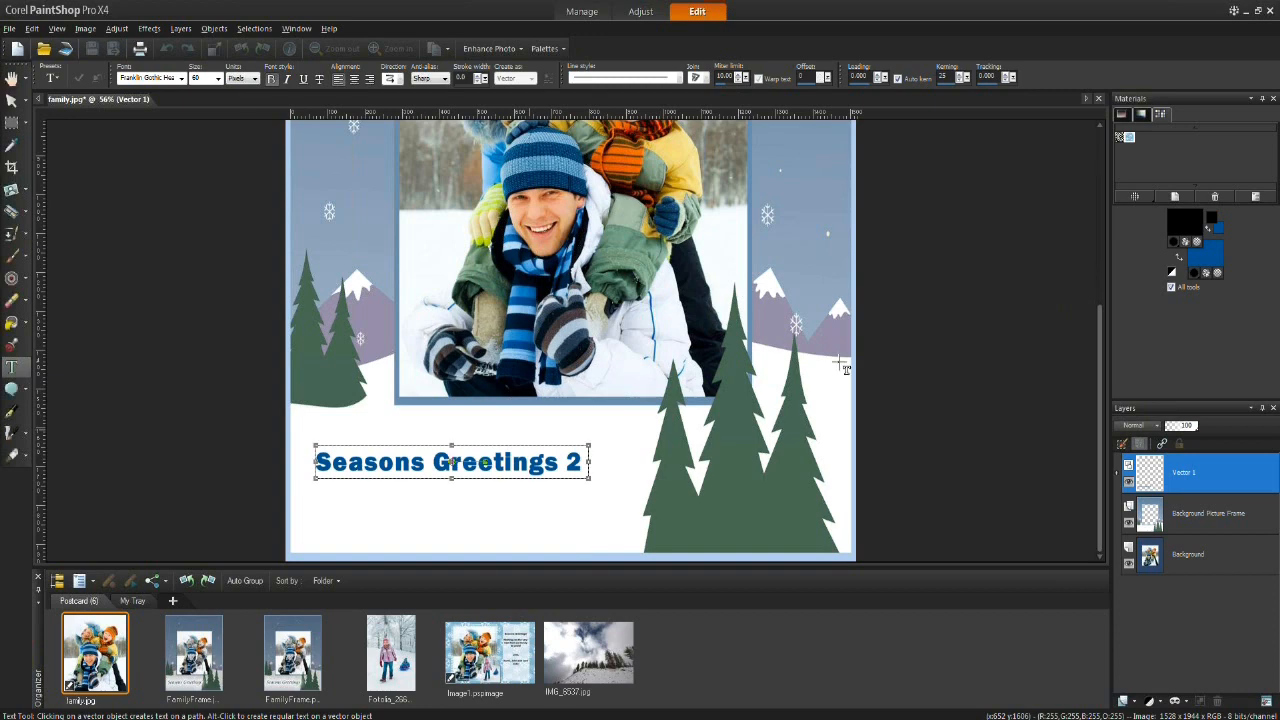
Step: Edit the greeting text layer, select all its characters, change the text fill color to black and apply the changes
click(1118, 478)
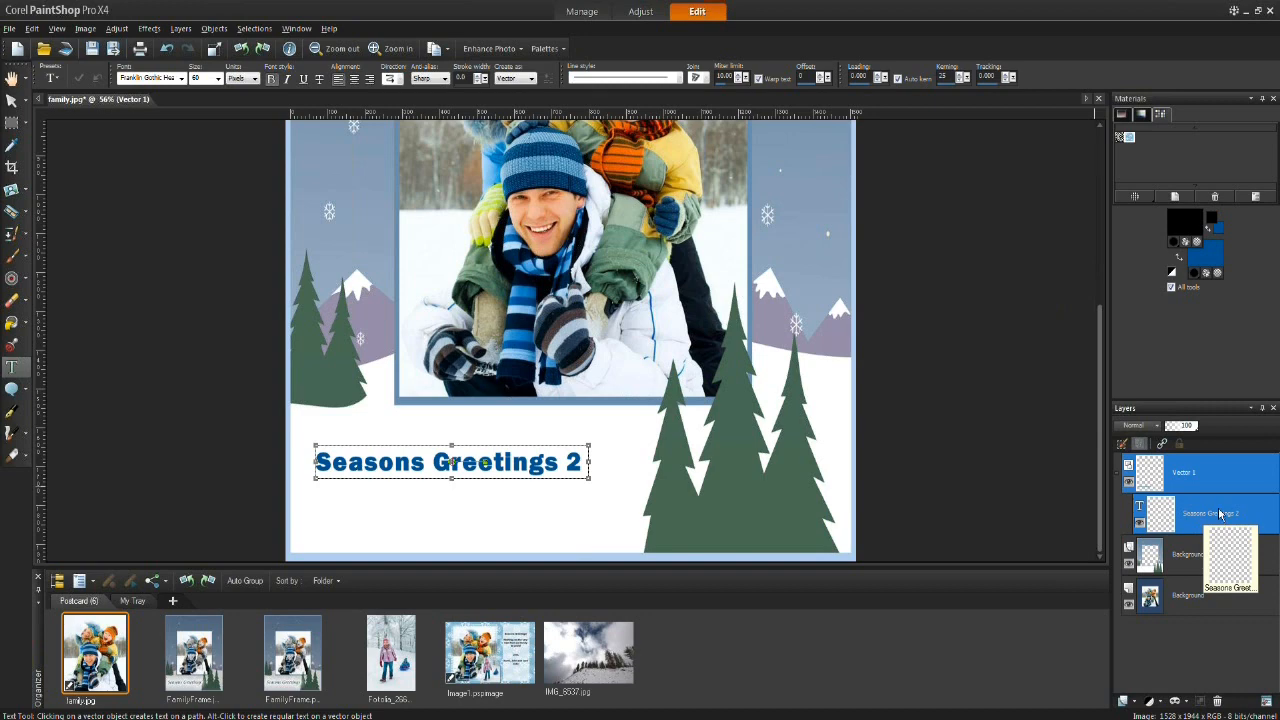
double_click(1212, 530)
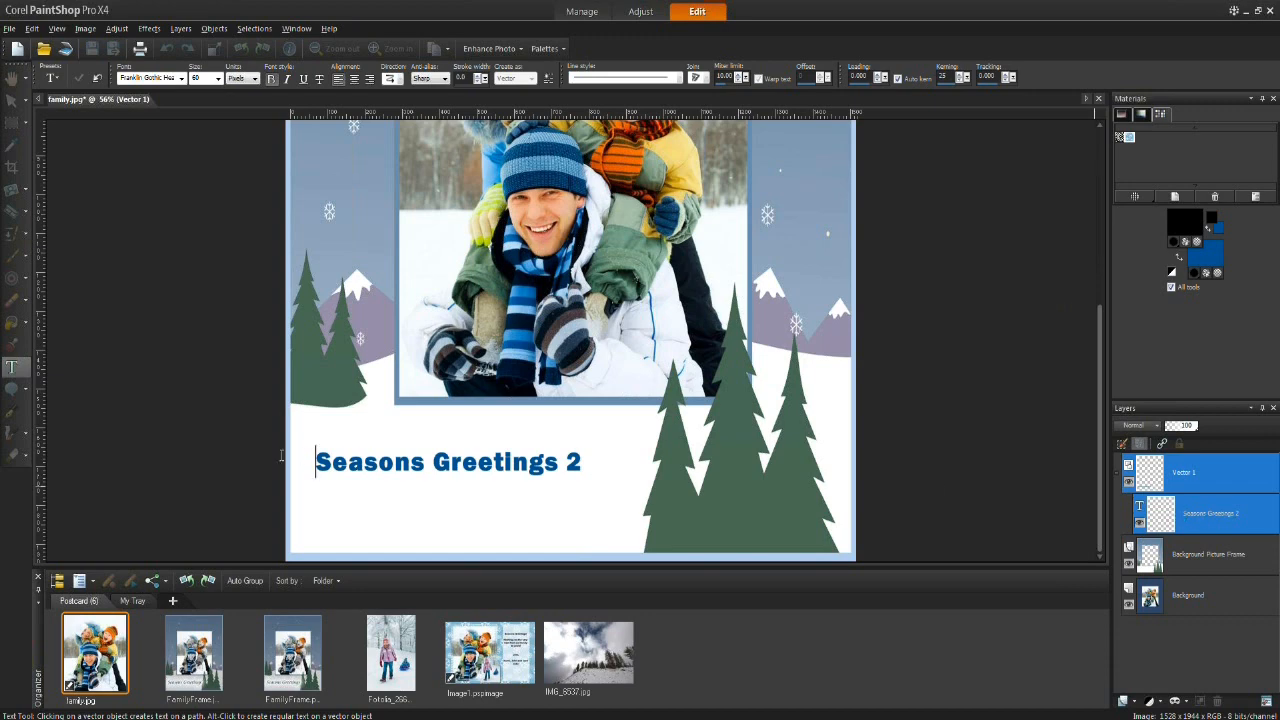
drag(583, 463, 312, 463)
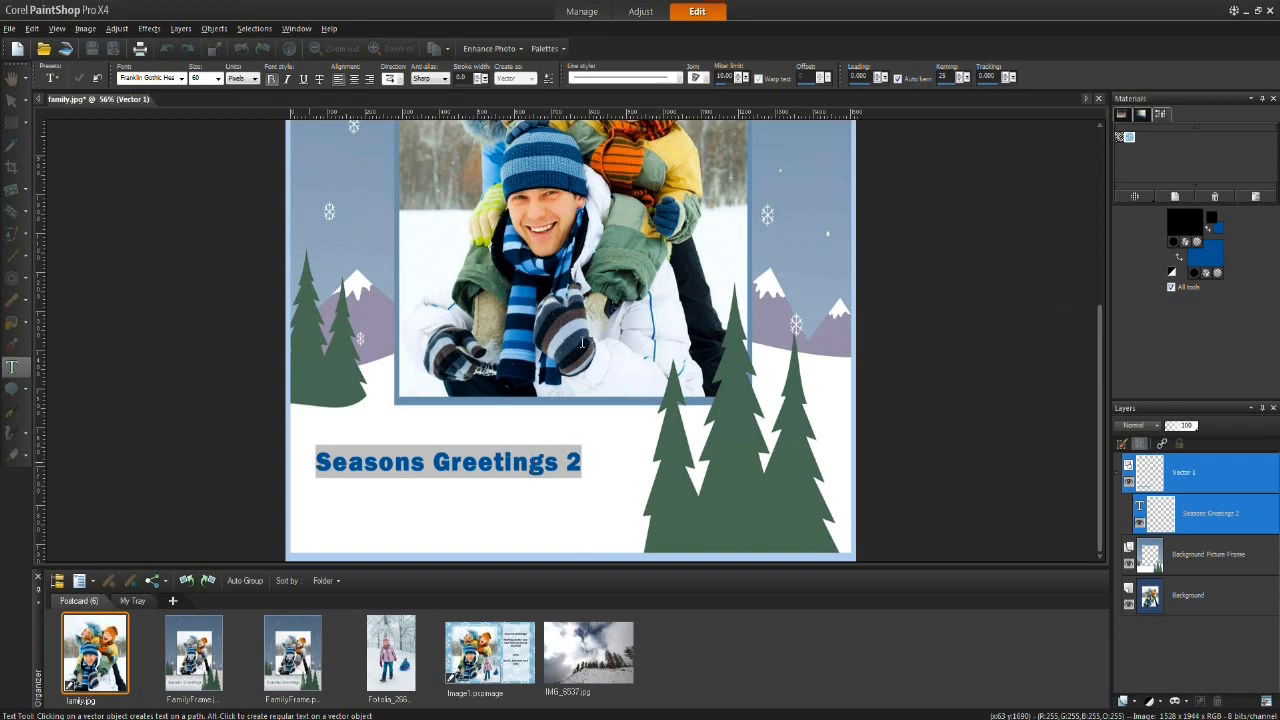
click(1172, 272)
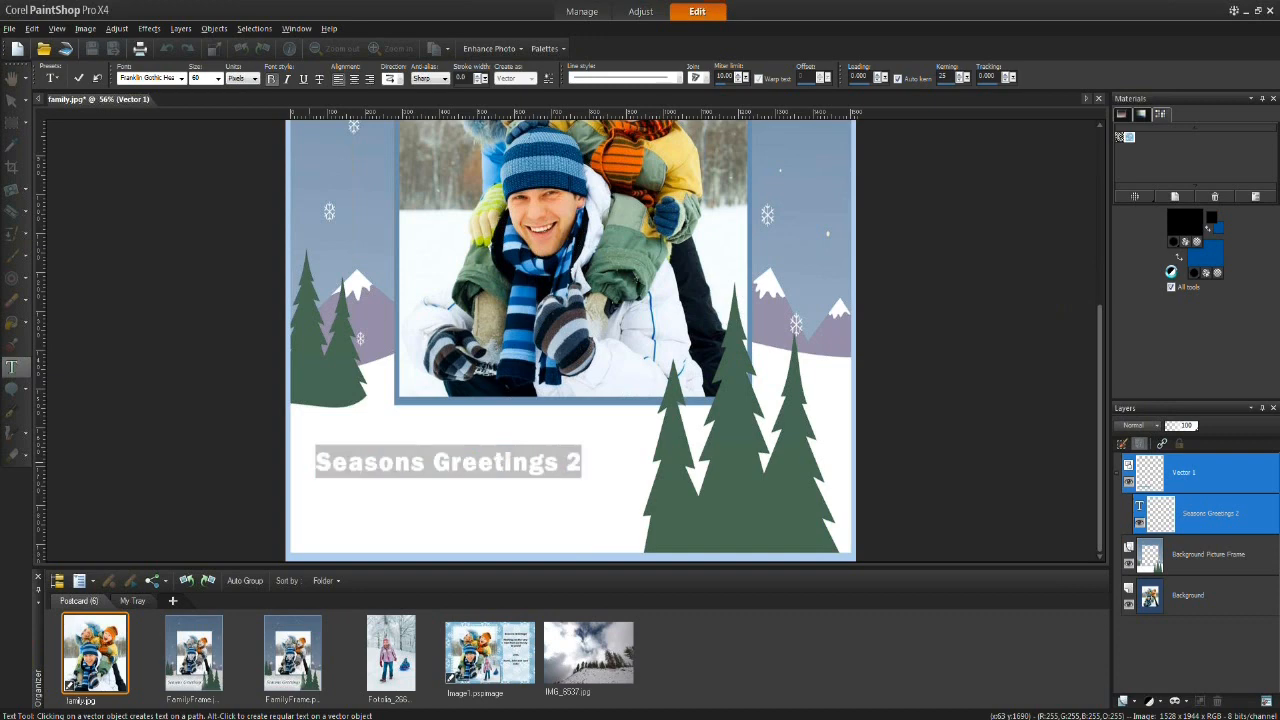
click(1178, 260)
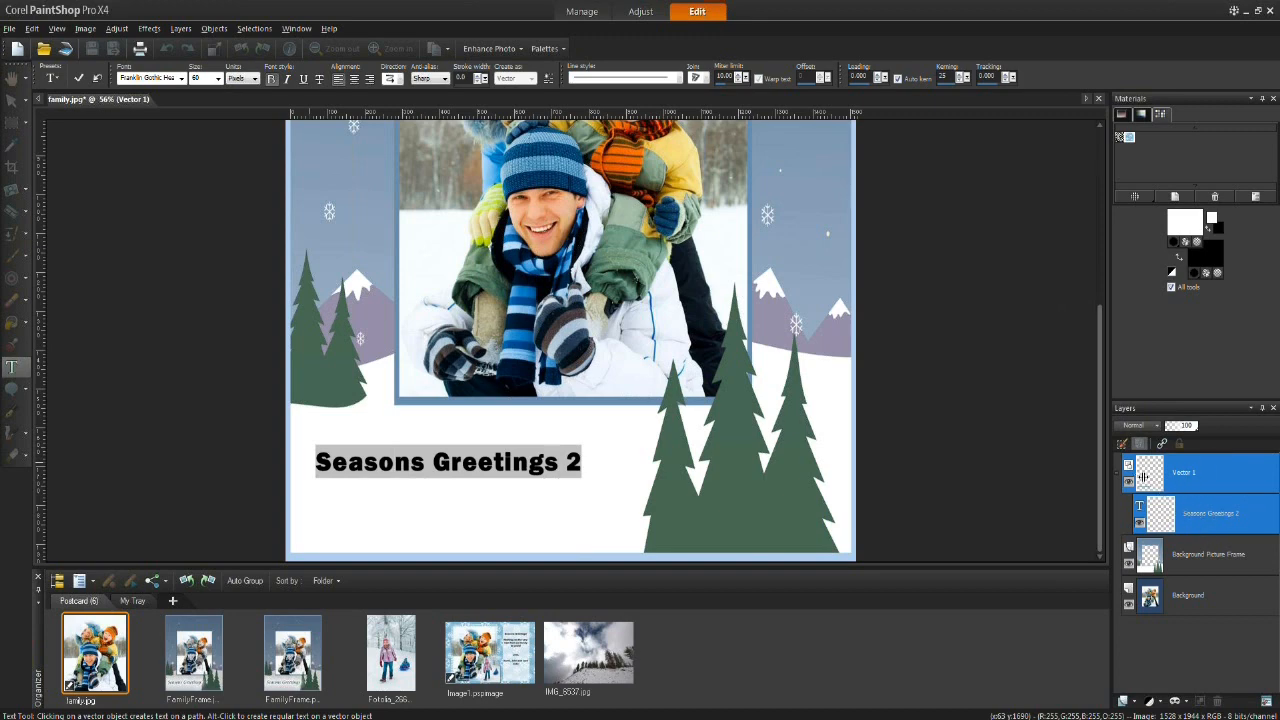
click(441, 79)
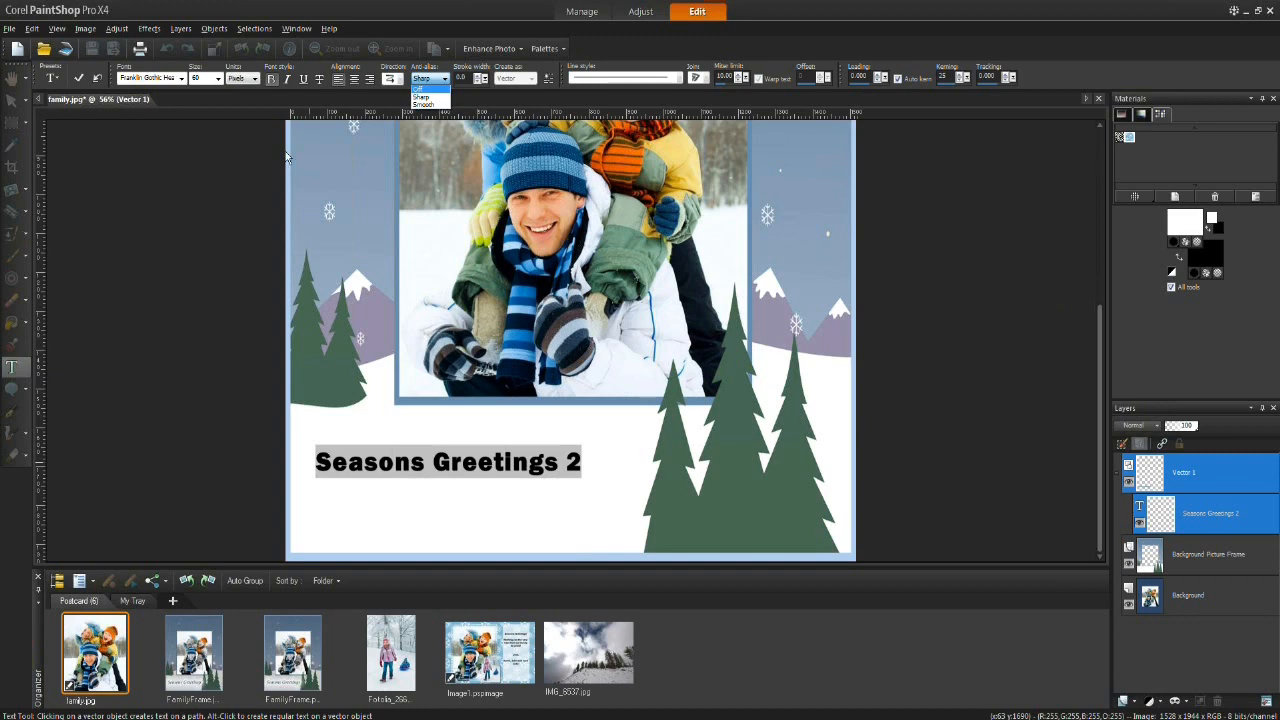
click(80, 80)
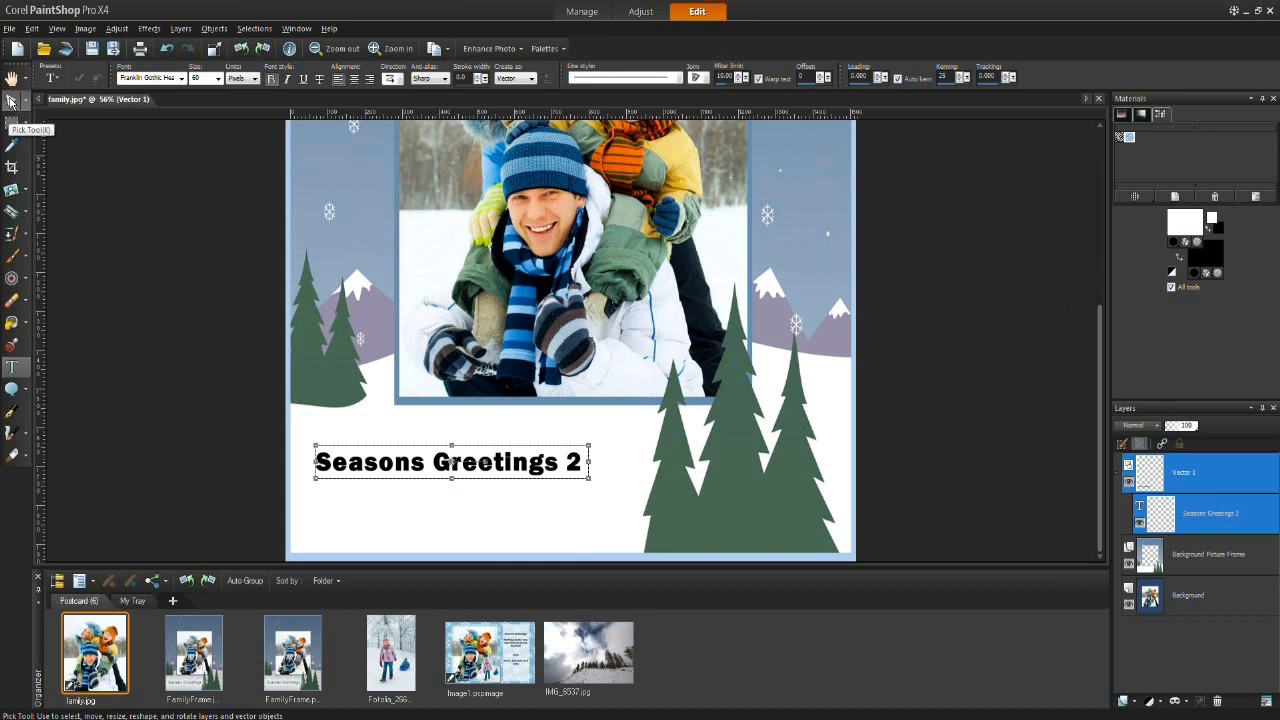
Step: Enlarge the greeting text with the Pick tool so it spans wider below the photo
click(11, 101)
drag(452, 461, 476, 463)
drag(614, 480, 672, 488)
drag(498, 470, 473, 460)
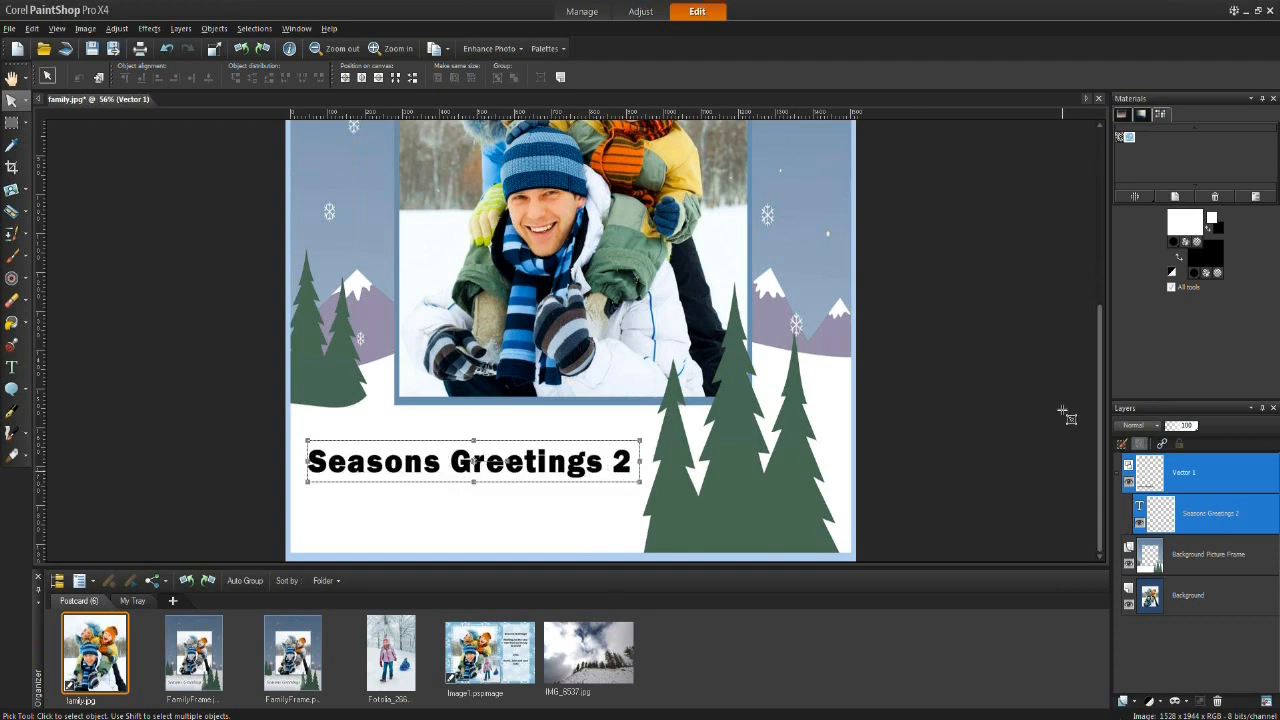
mouse_move(1099, 407)
mouse_down()
mouse_move(1089, 277)
mouse_move(1110, 432)
mouse_move(1106, 413)
mouse_up()
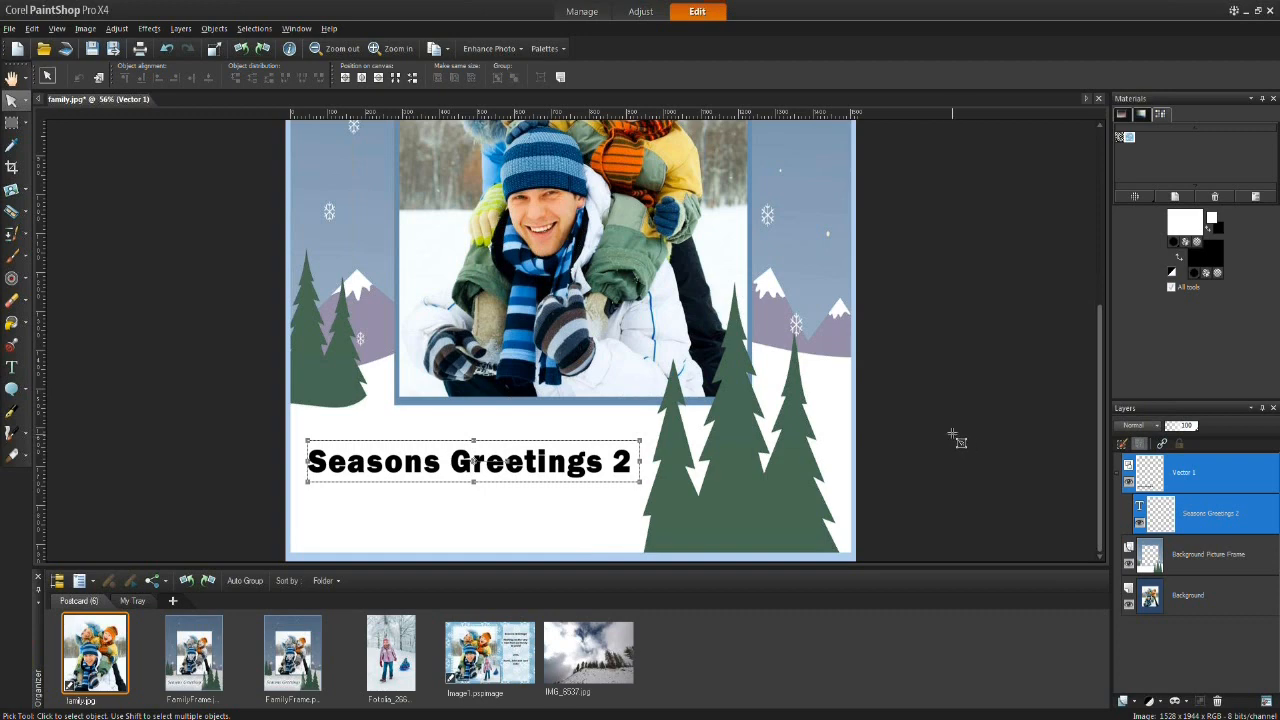
Step: Open the Drop Shadow effect on the text, accept converting it to a raster layer, and set vertical offset 13, horizontal 11
click(148, 30)
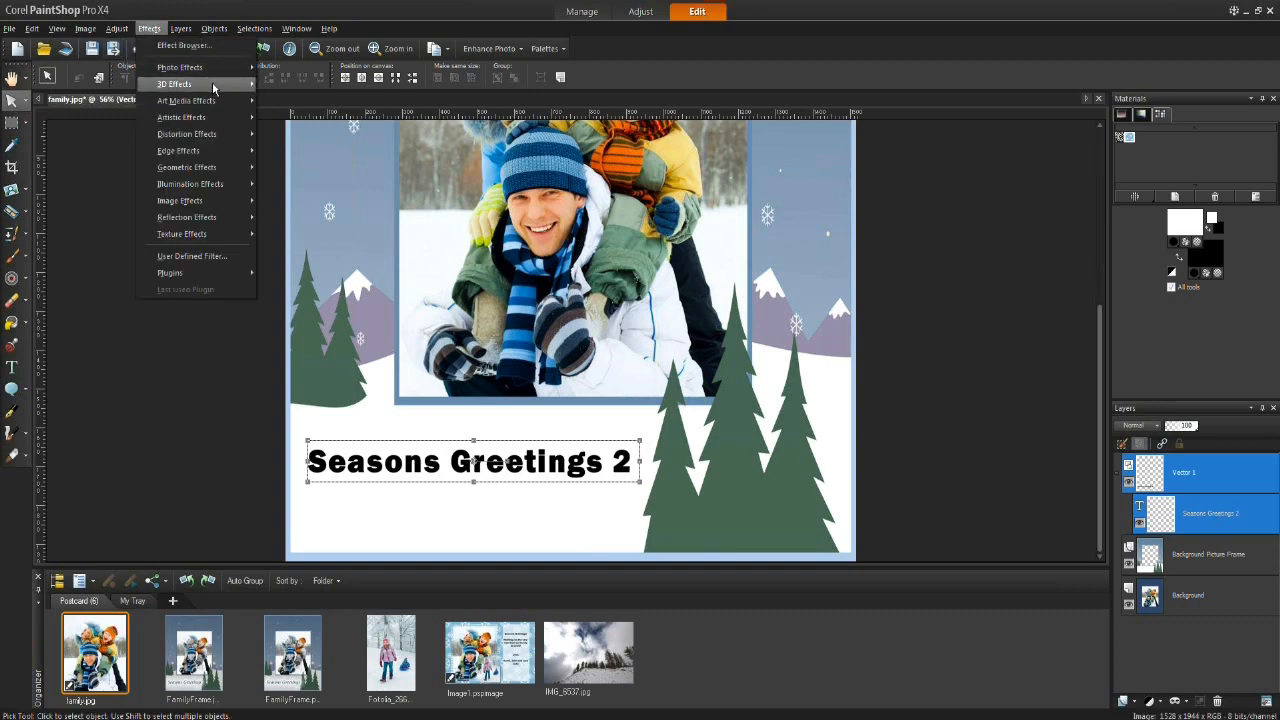
mouse_move(216, 83)
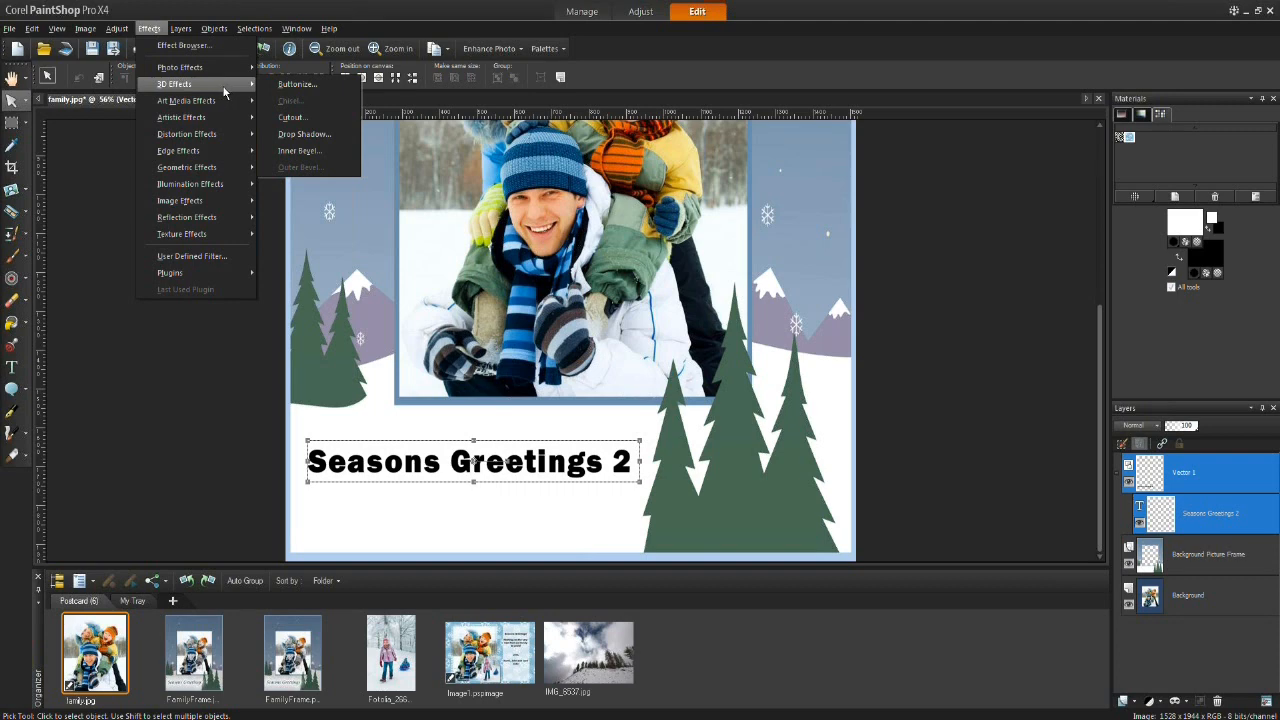
click(322, 140)
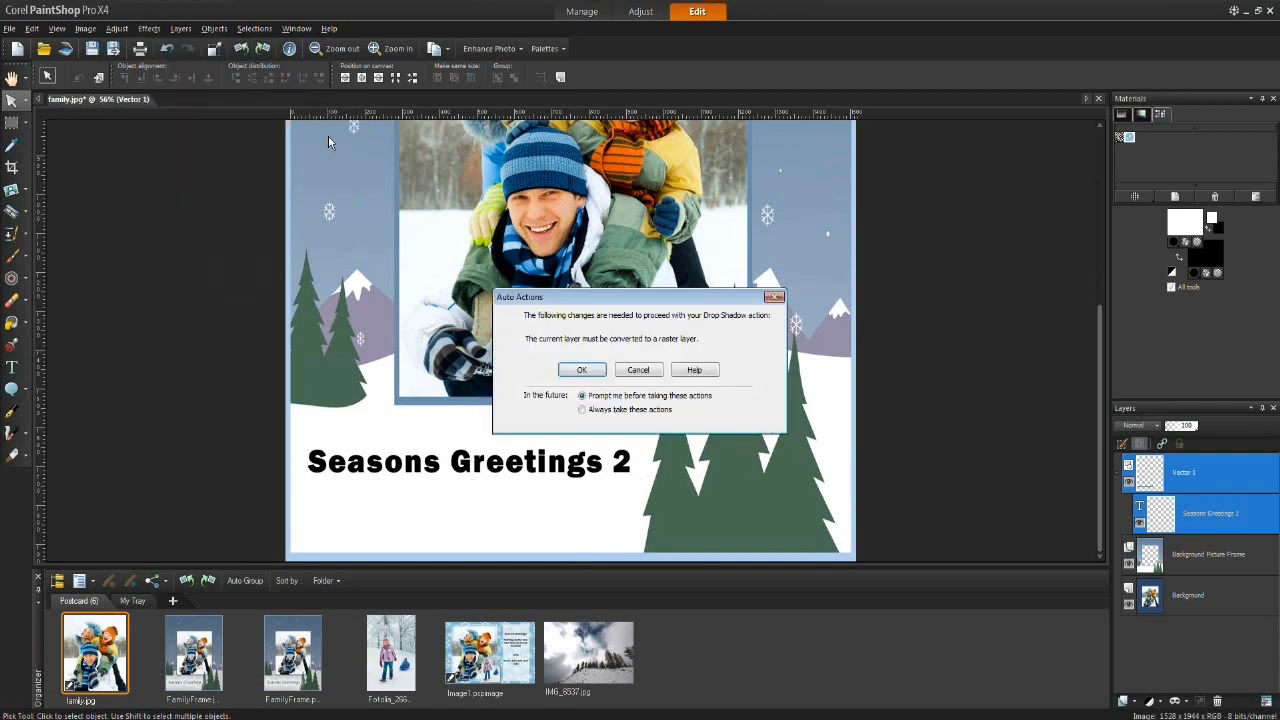
drag(643, 302, 737, 291)
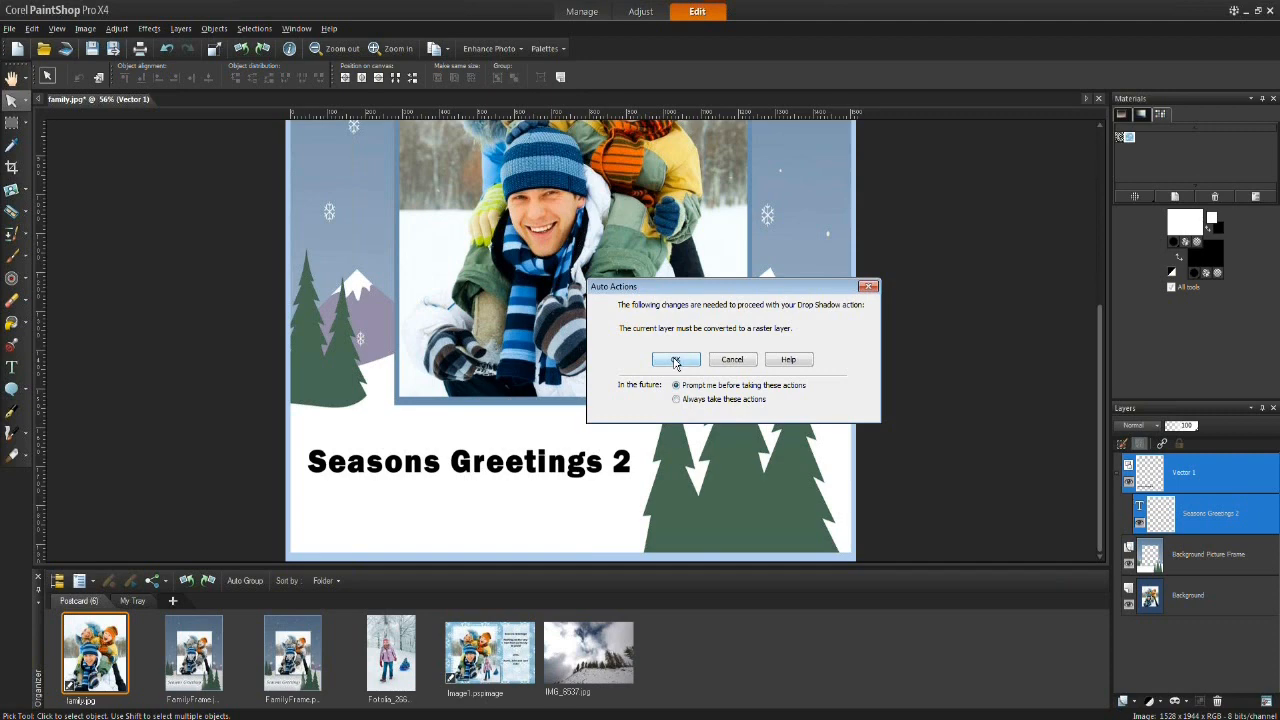
click(676, 362)
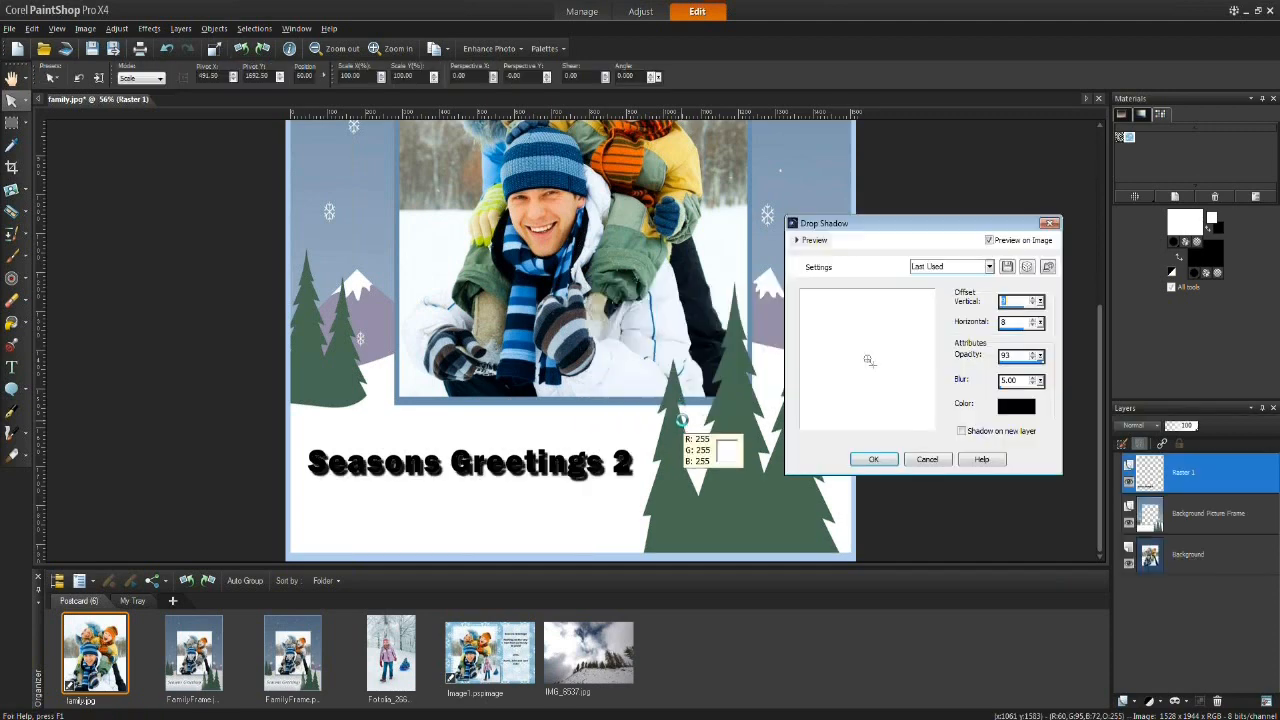
drag(873, 366, 915, 395)
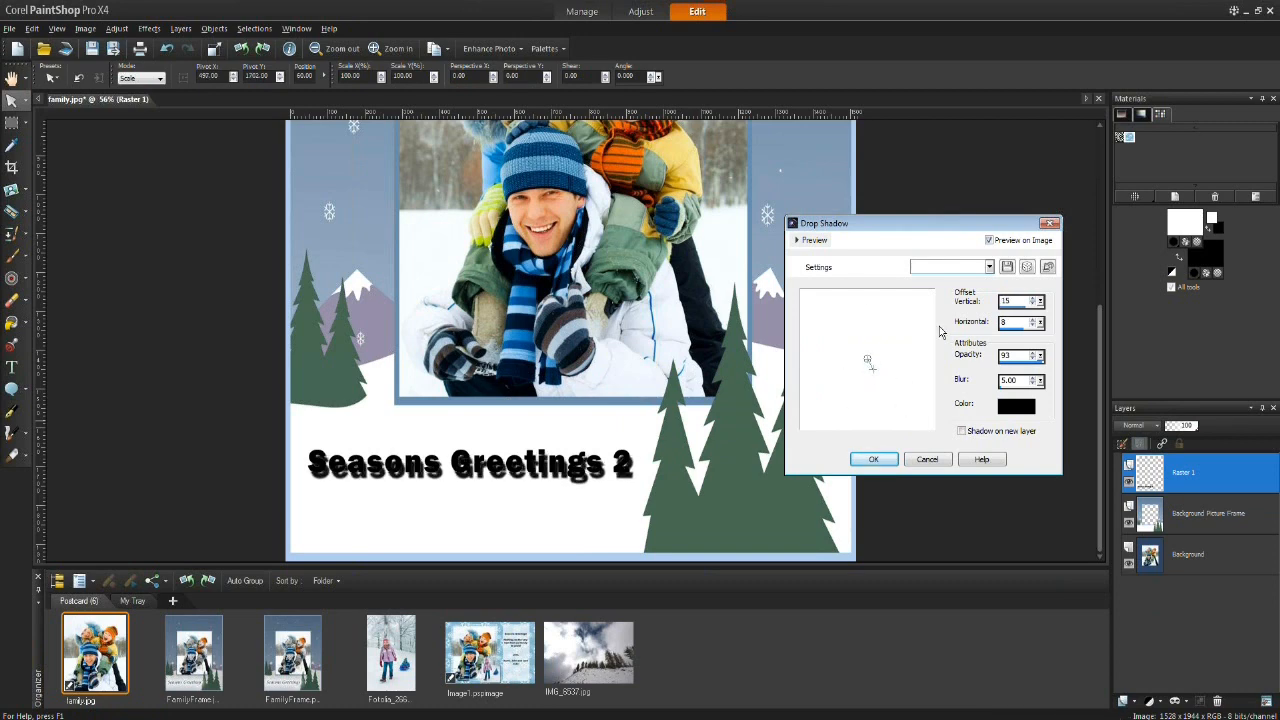
click(802, 241)
drag(871, 251, 844, 252)
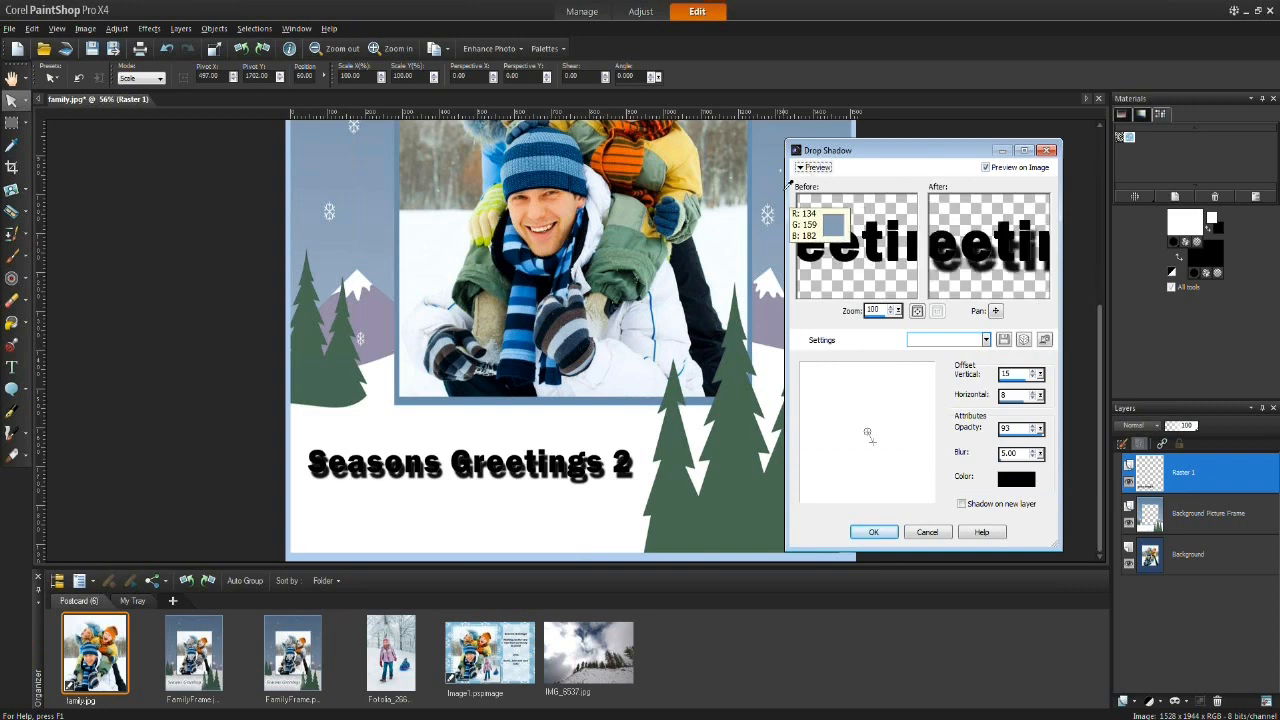
drag(786, 182, 632, 182)
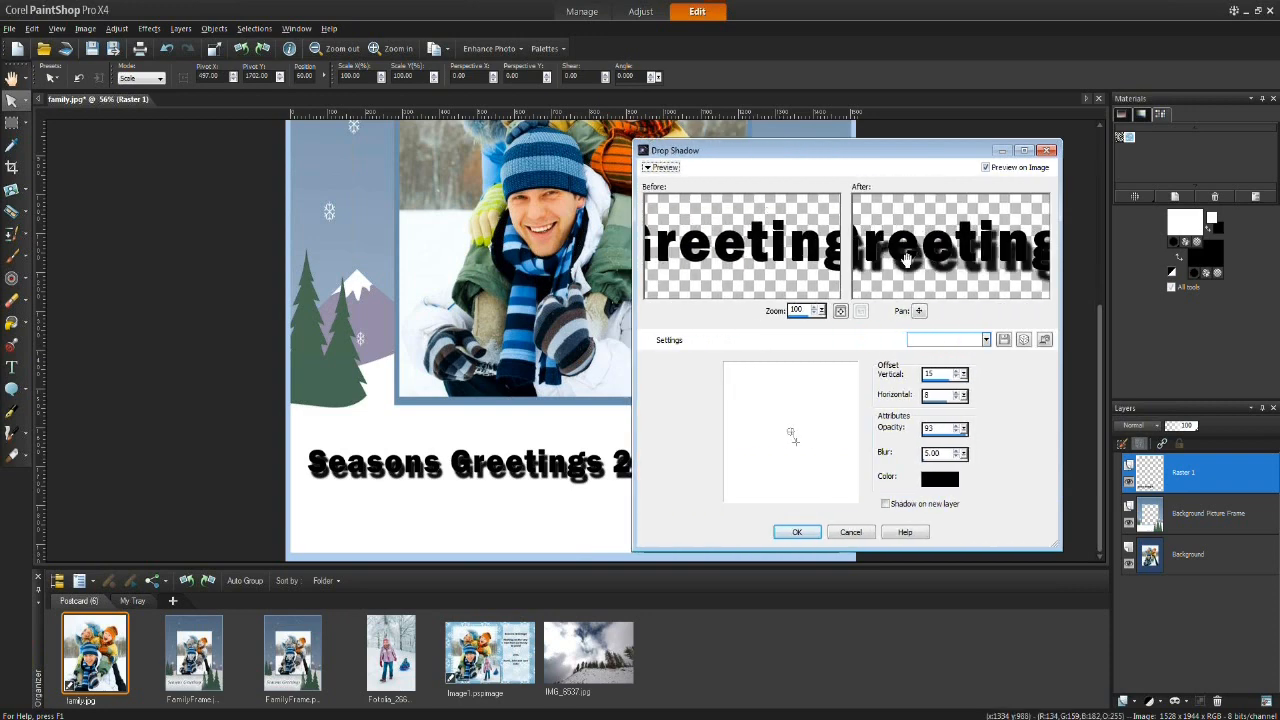
mouse_move(792, 434)
mouse_down()
mouse_move(806, 462)
mouse_move(823, 458)
mouse_move(830, 420)
mouse_move(798, 467)
mouse_move(795, 437)
mouse_up()
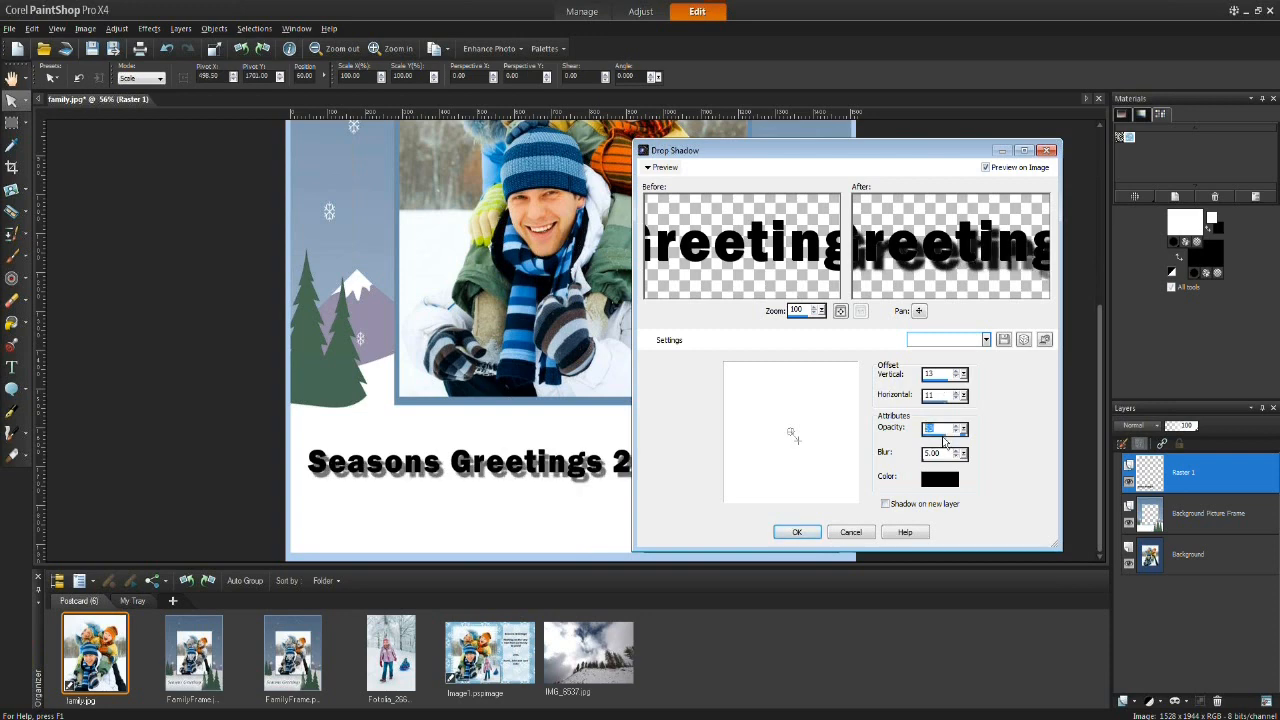
Step: Set the shadow opacity to 40 and its color to blue #4040ff, then apply the drop shadow
double_click(940, 430)
text(40)
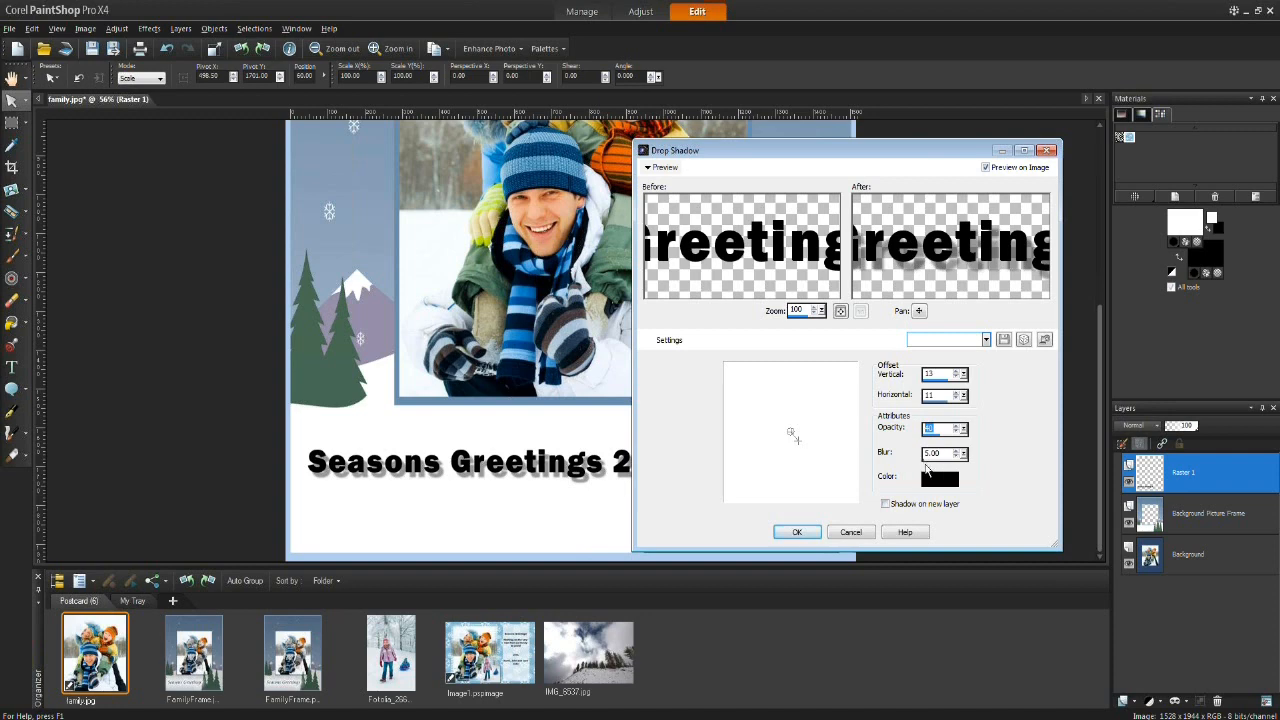
click(938, 476)
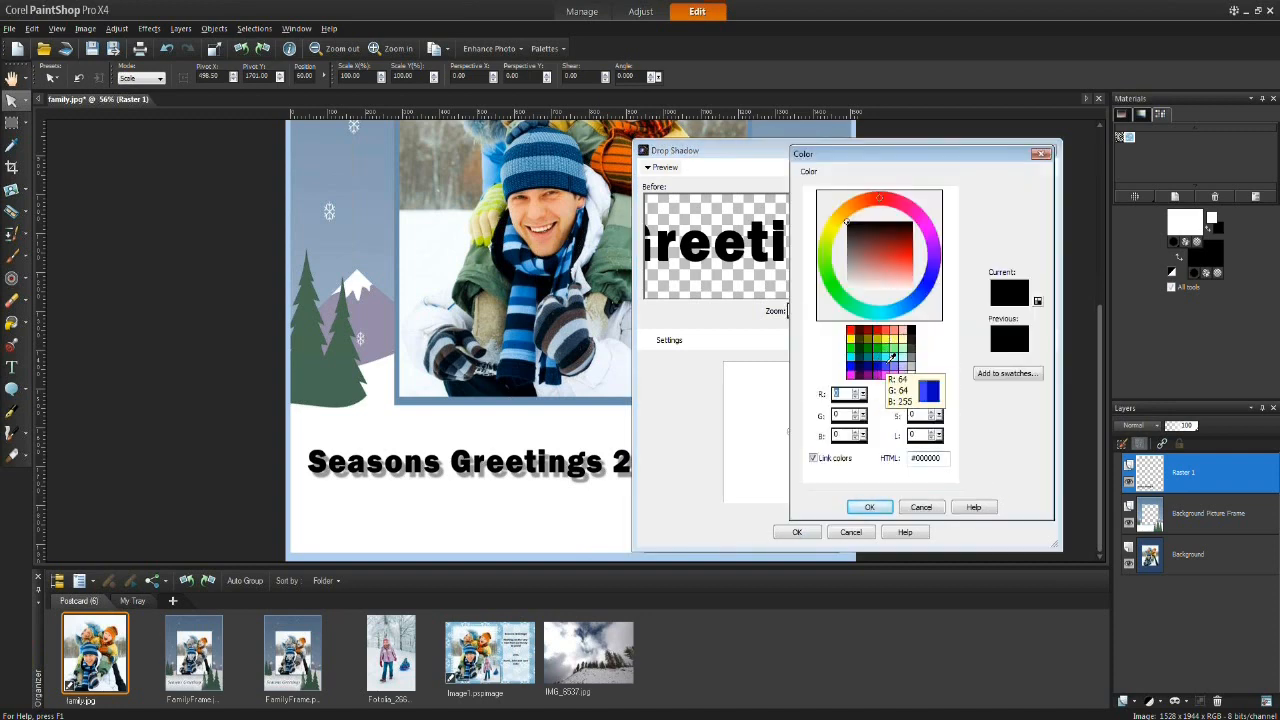
click(890, 358)
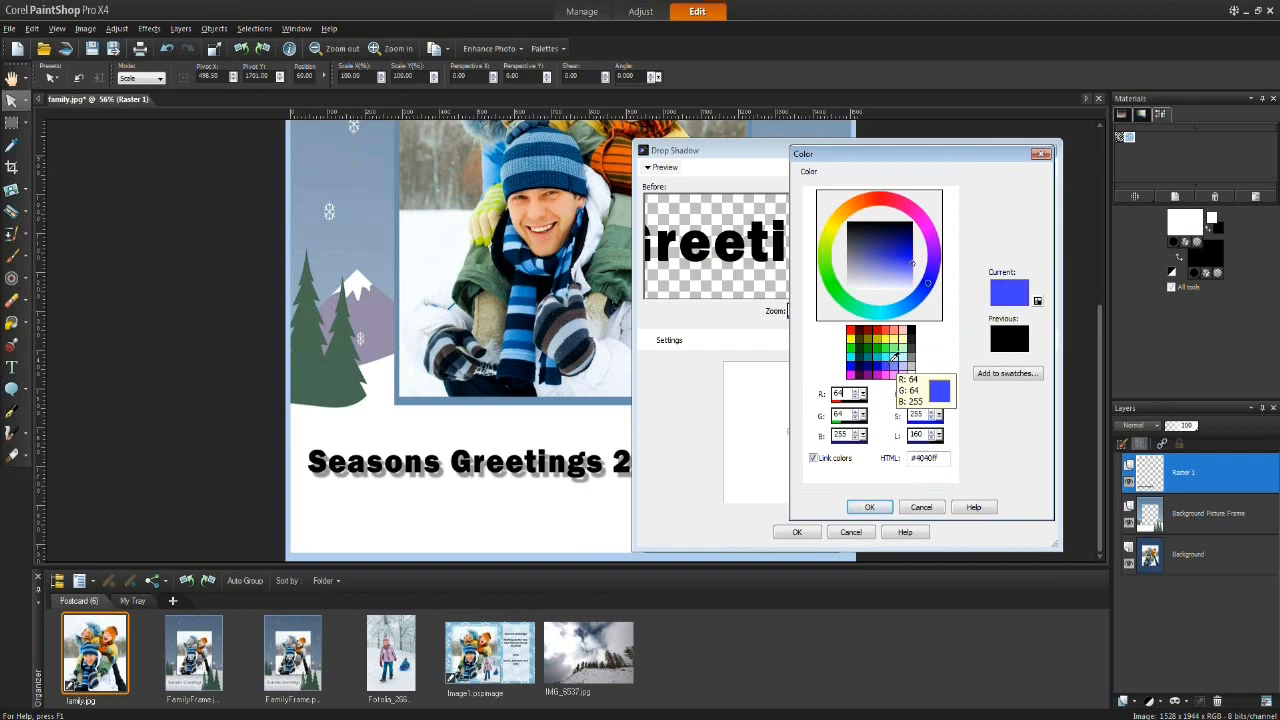
click(867, 507)
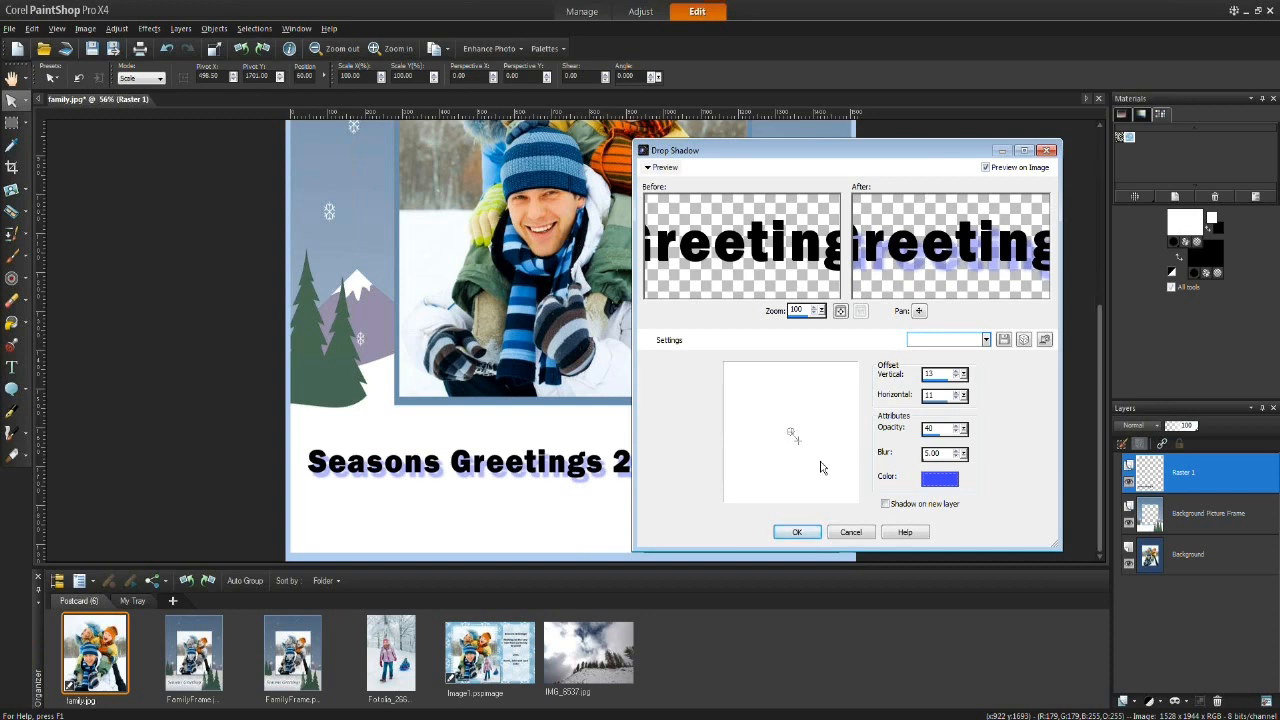
click(795, 533)
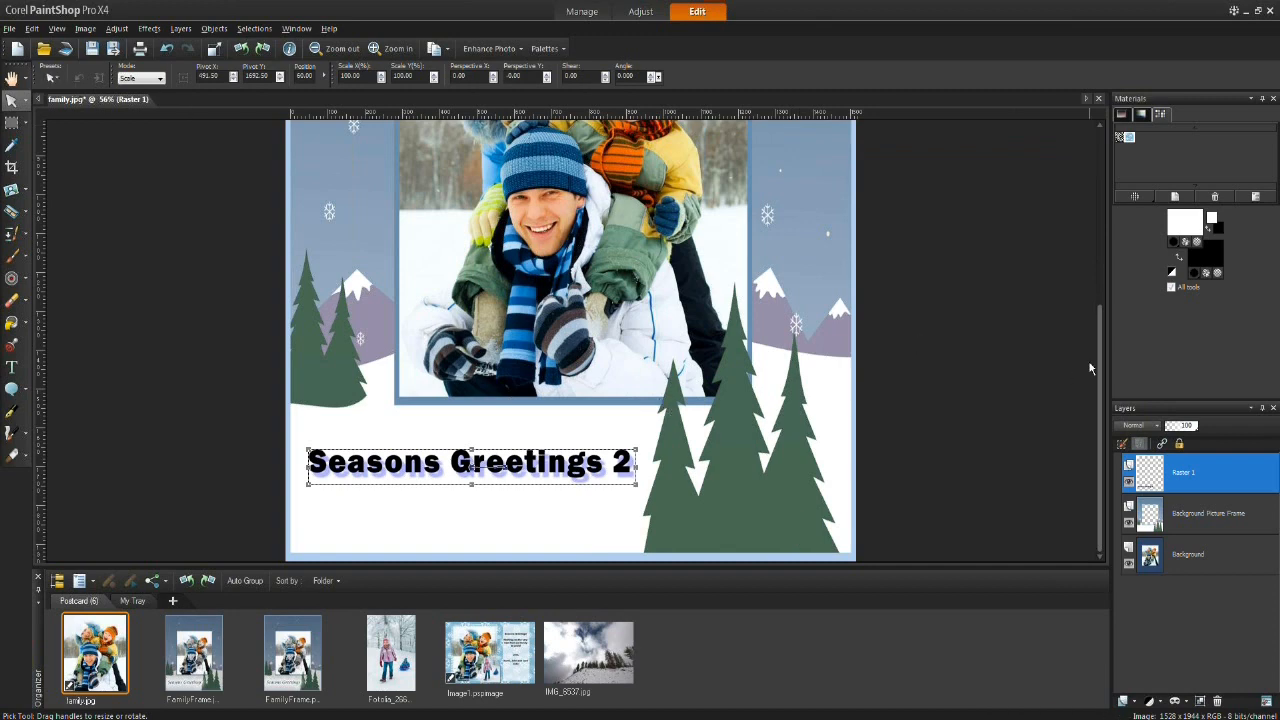
Step: Start a new image and choose the Postcard horizontal preset
click(12, 80)
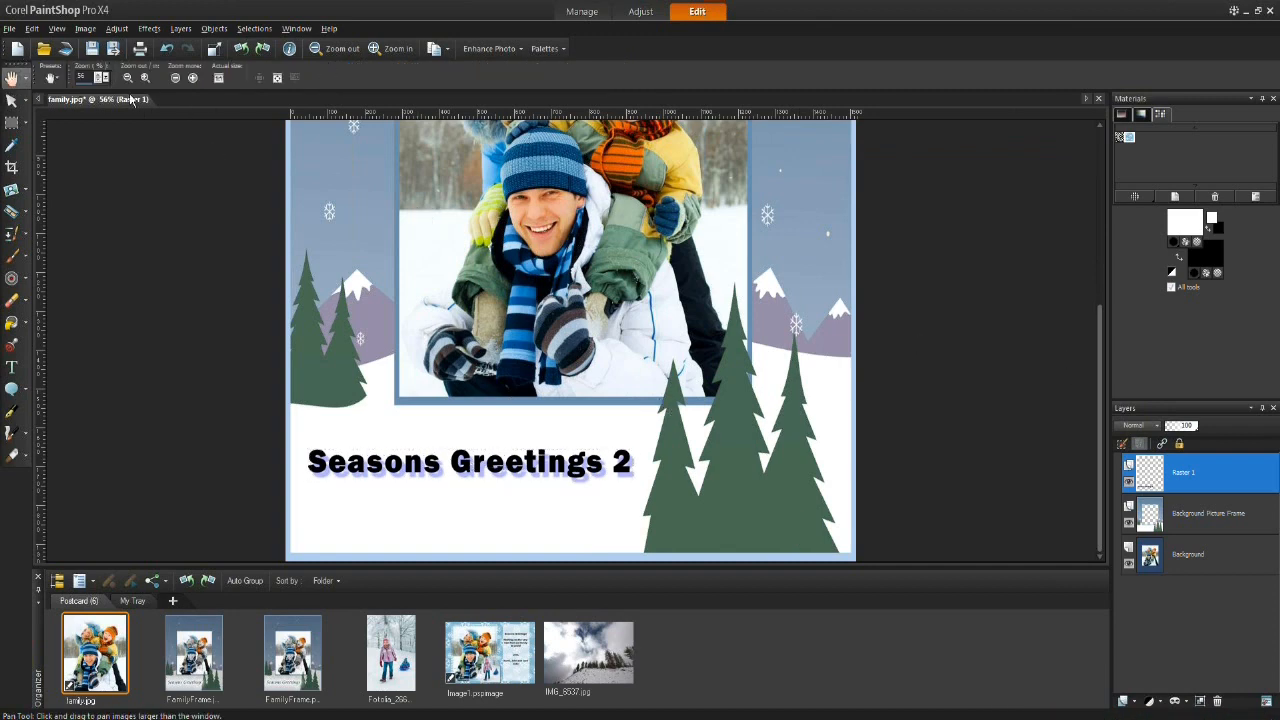
click(277, 79)
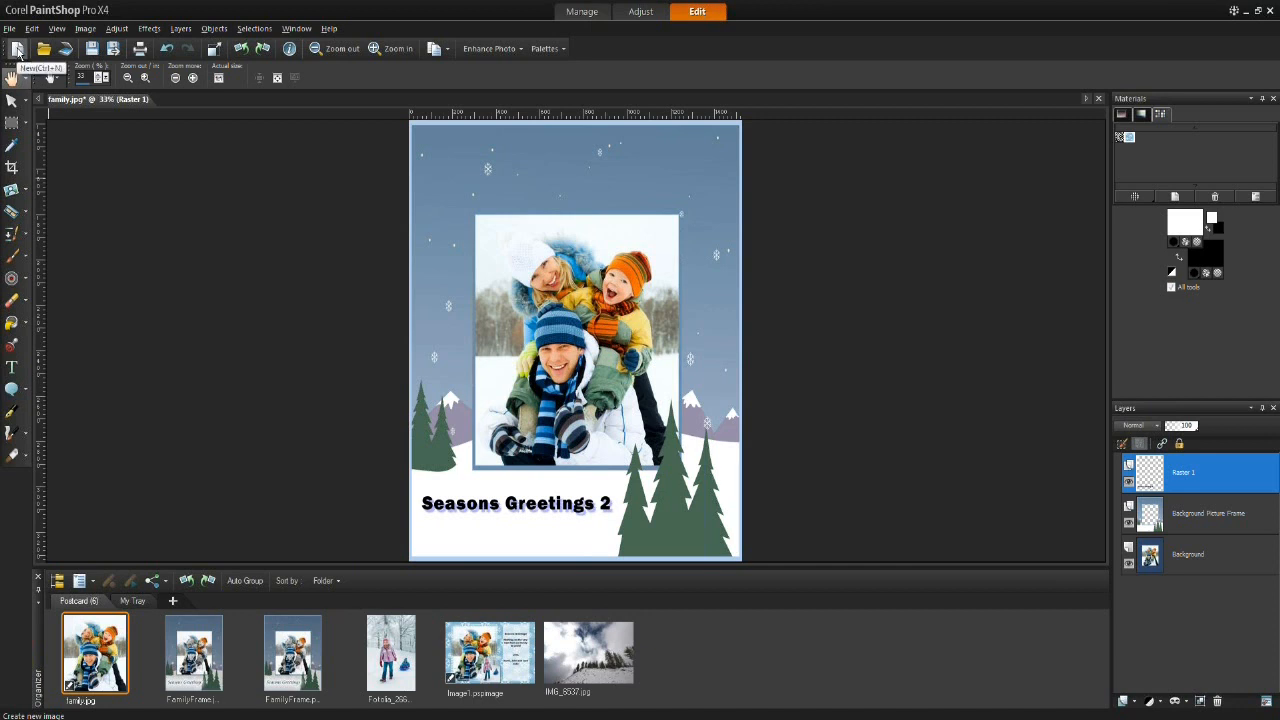
click(8, 30)
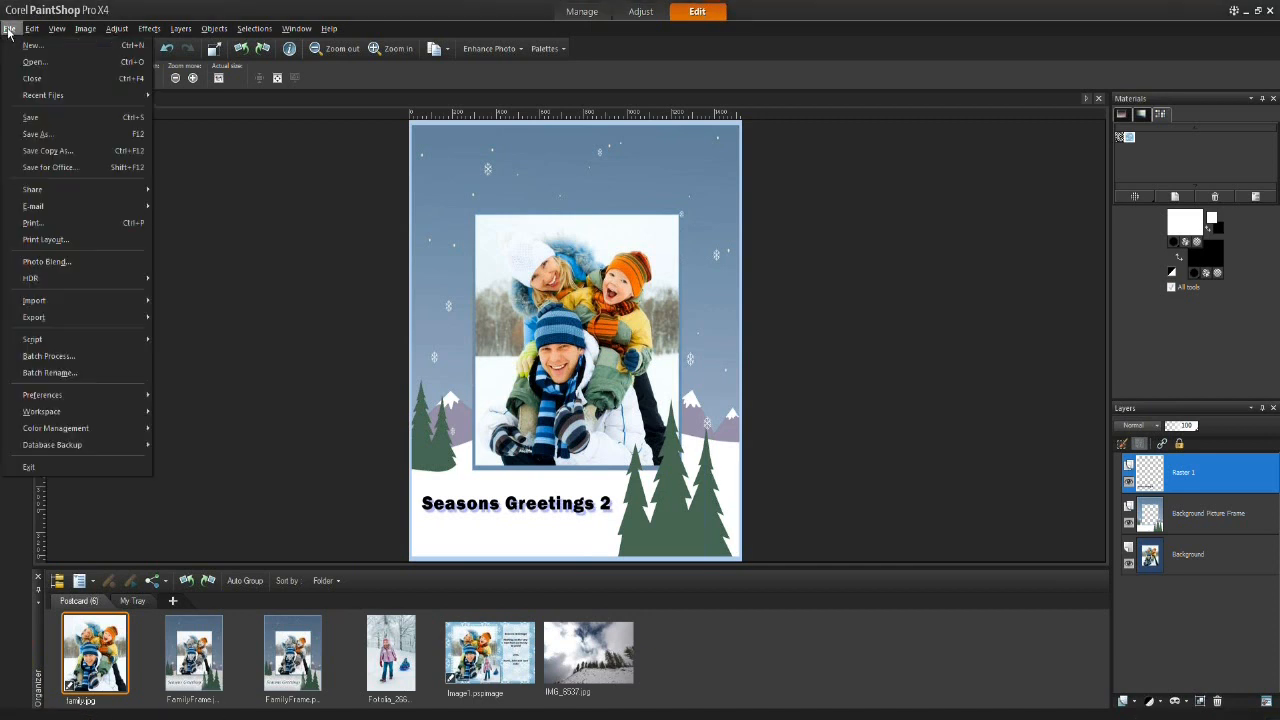
click(66, 47)
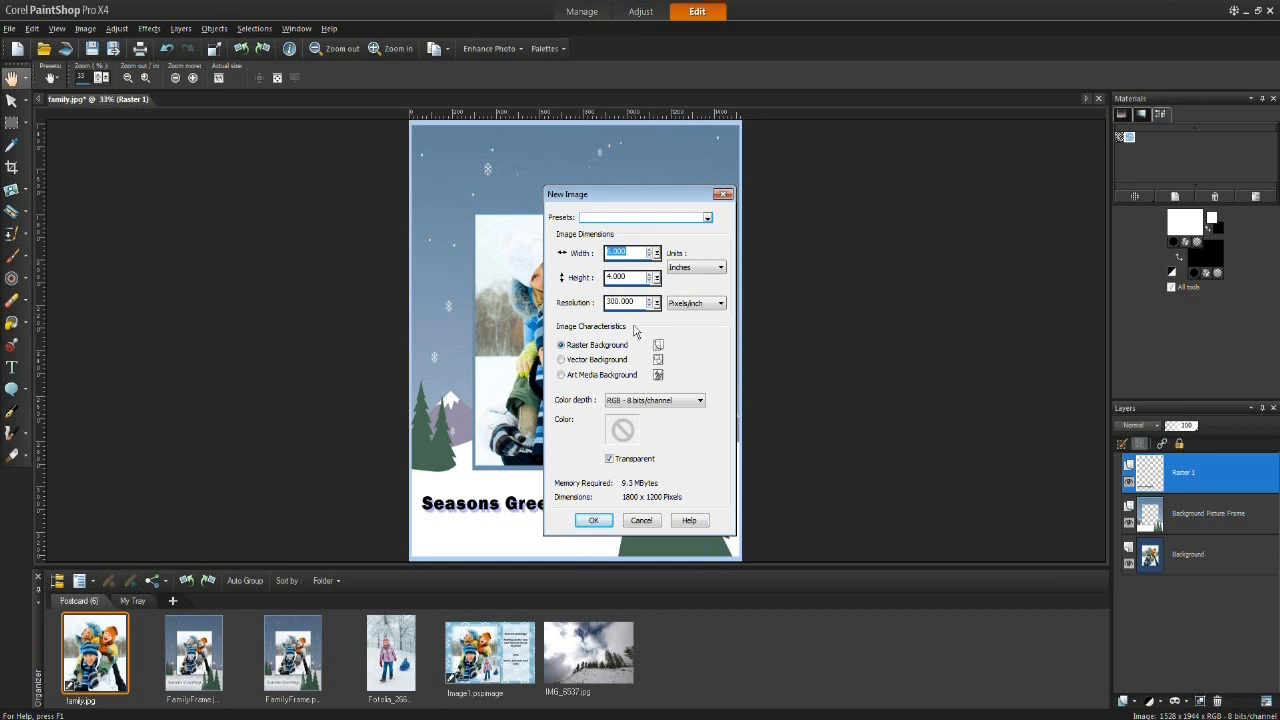
click(708, 220)
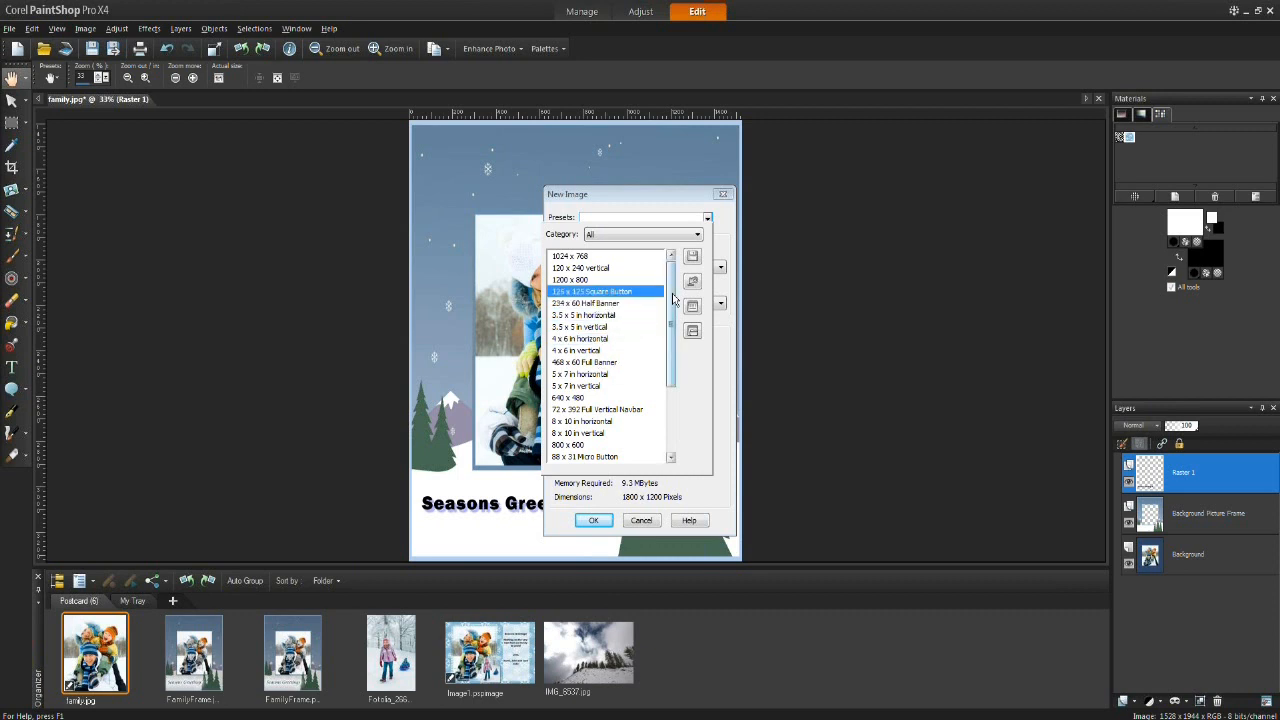
drag(673, 300, 681, 382)
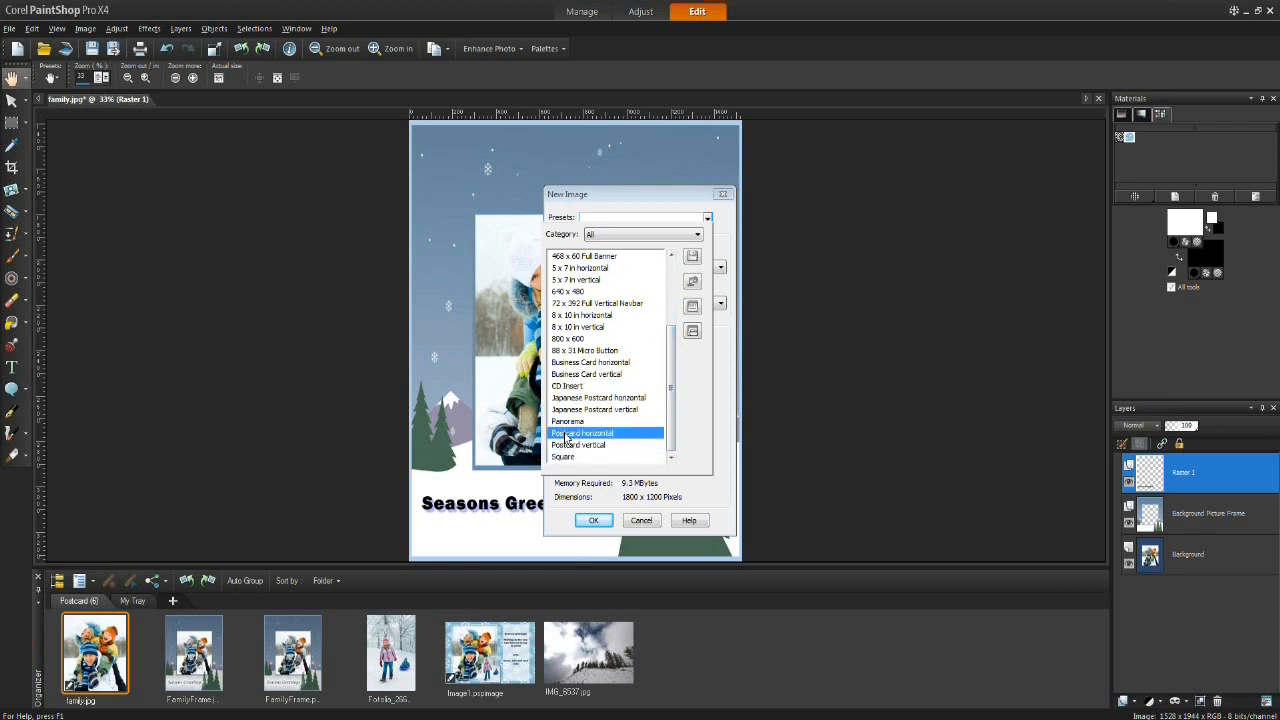
click(598, 433)
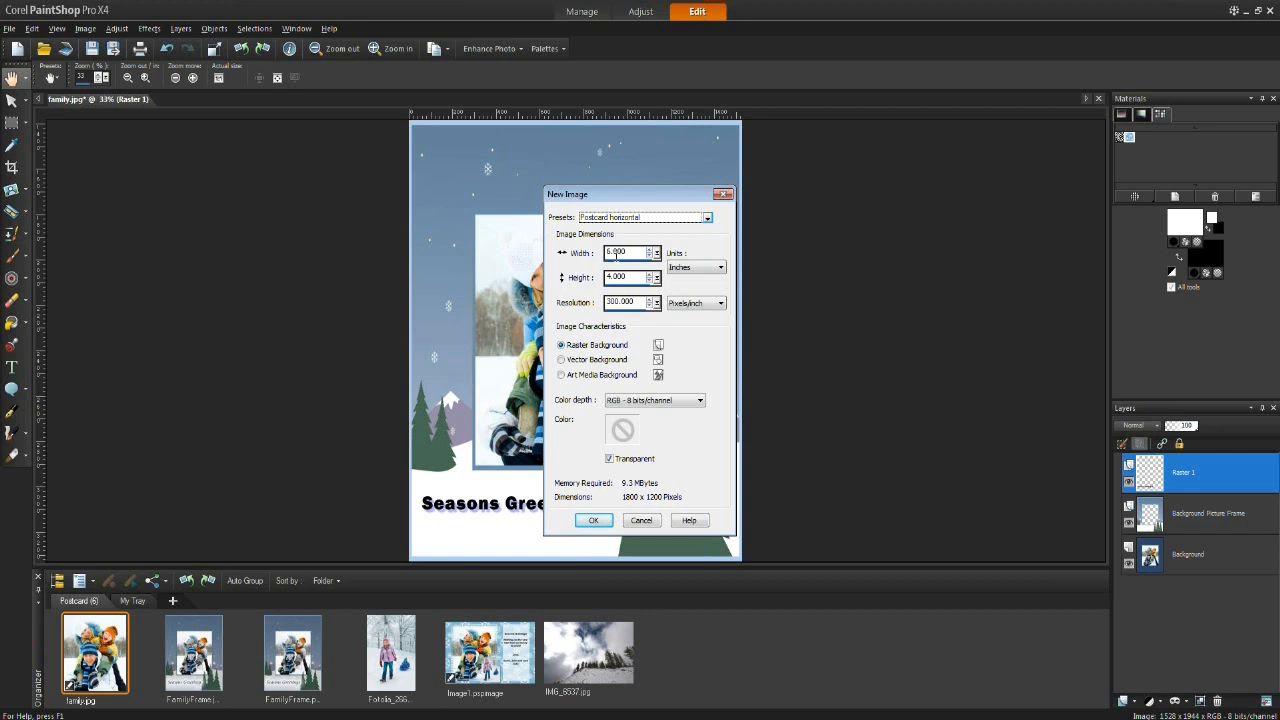
Step: Set the new image width to 8.5 inches
click(614, 252)
drag(607, 252, 624, 251)
text(8.5)
Step: Save the current 8.5 × 4 inch new-image settings as a custom postcard preset under a personal name
click(708, 219)
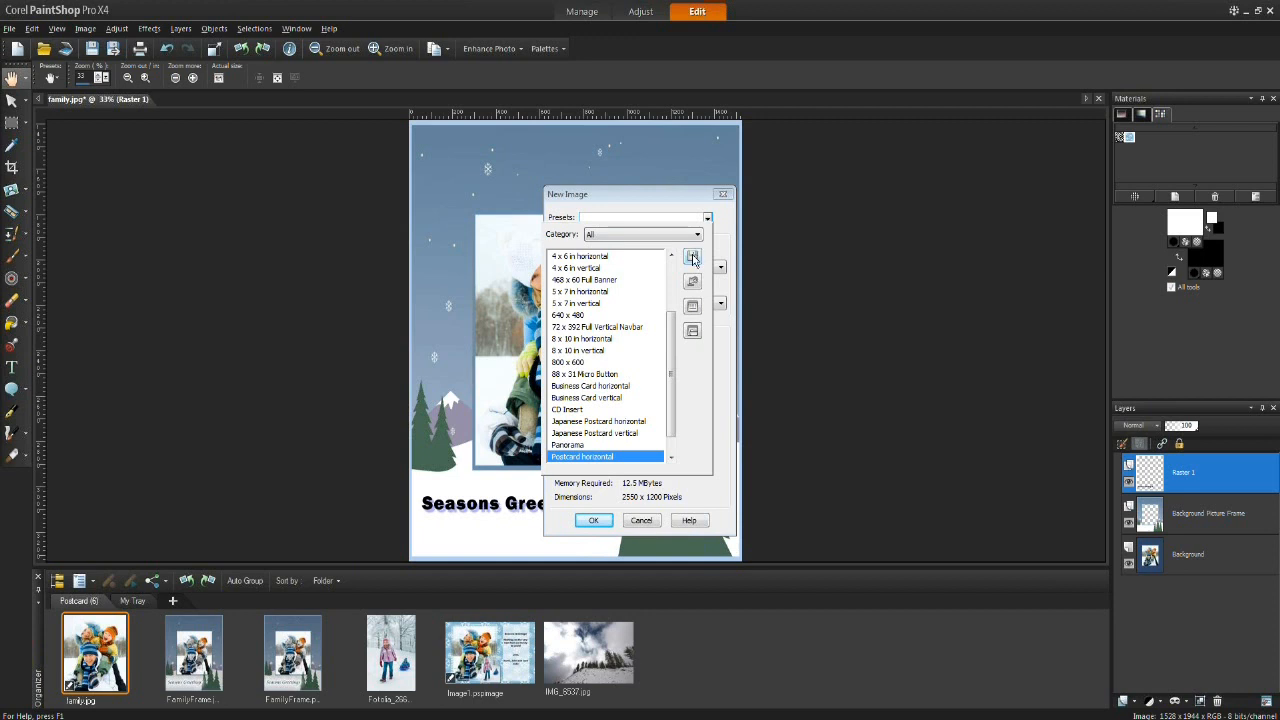
click(721, 228)
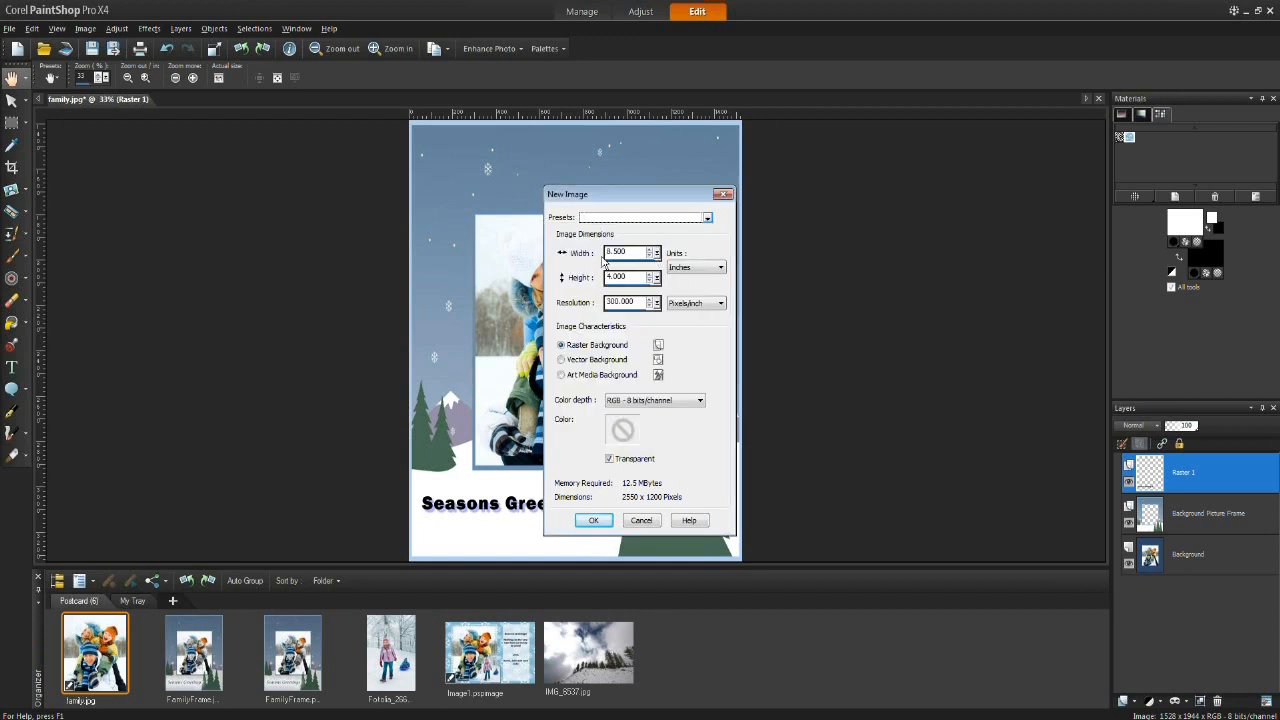
click(707, 220)
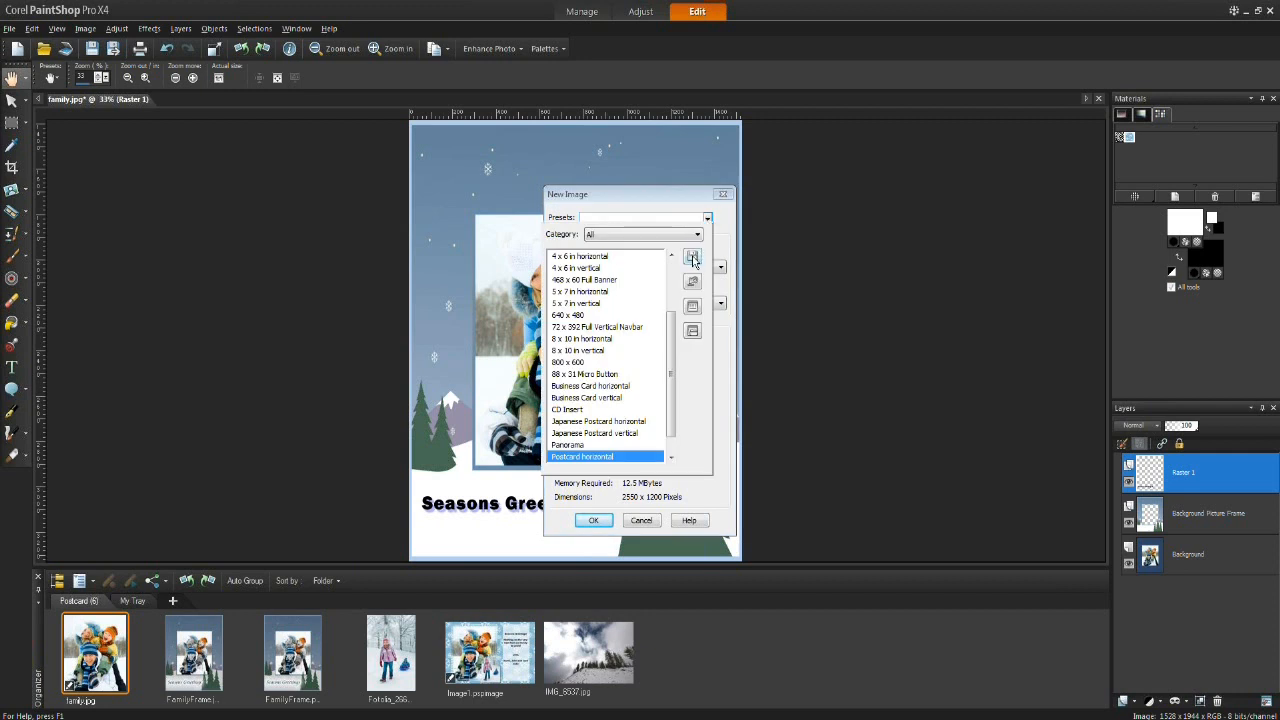
click(693, 259)
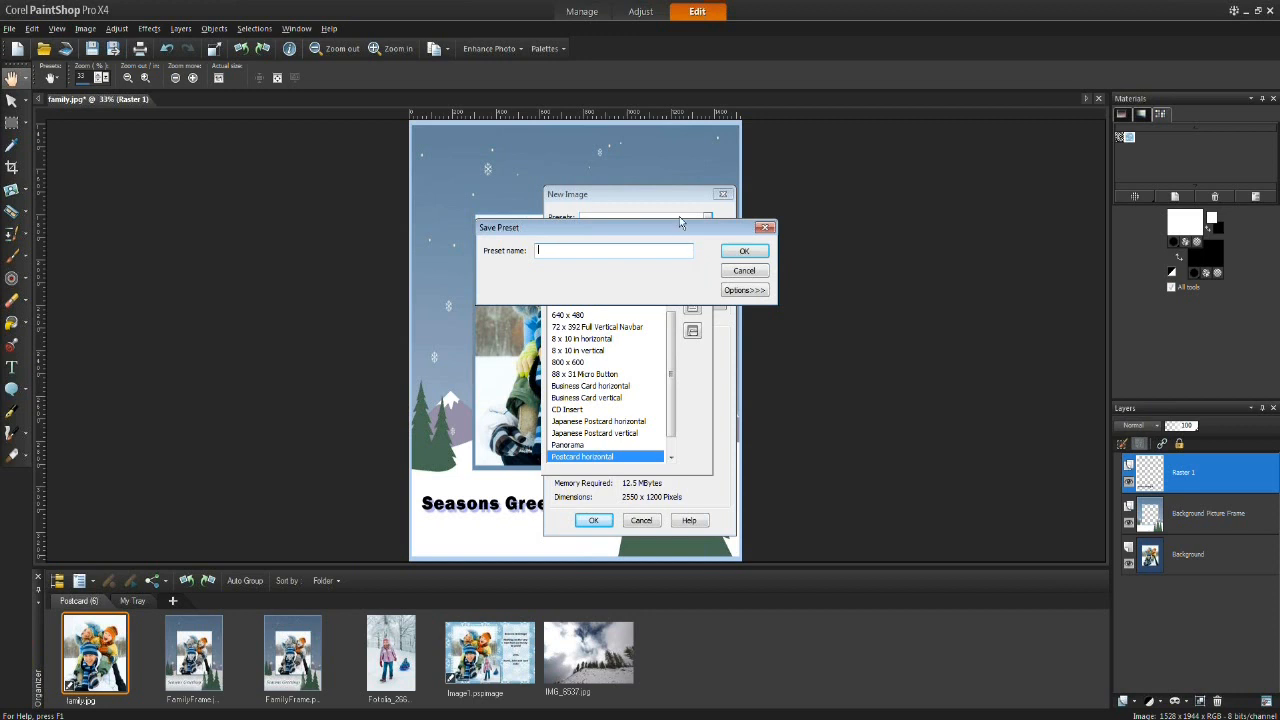
text(Evelyn custom postcard)
click(743, 290)
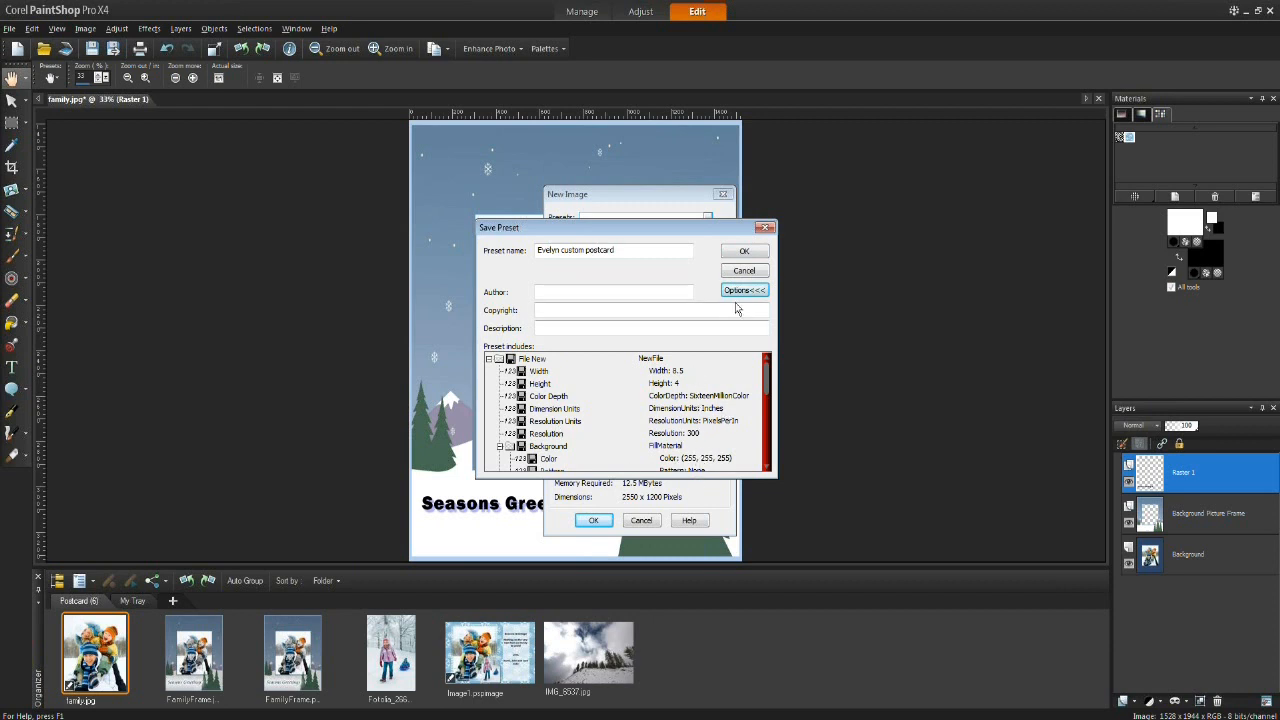
click(741, 256)
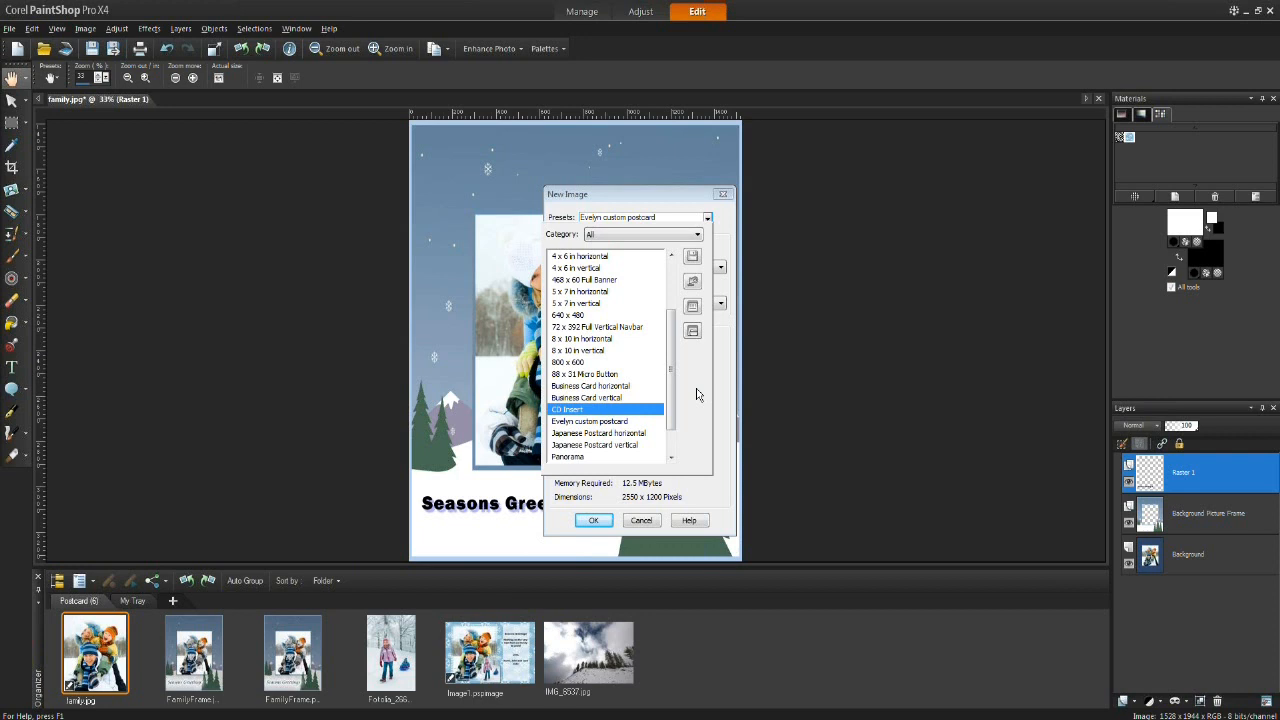
Step: Create a new image from the Postcard horizontal preset
click(731, 482)
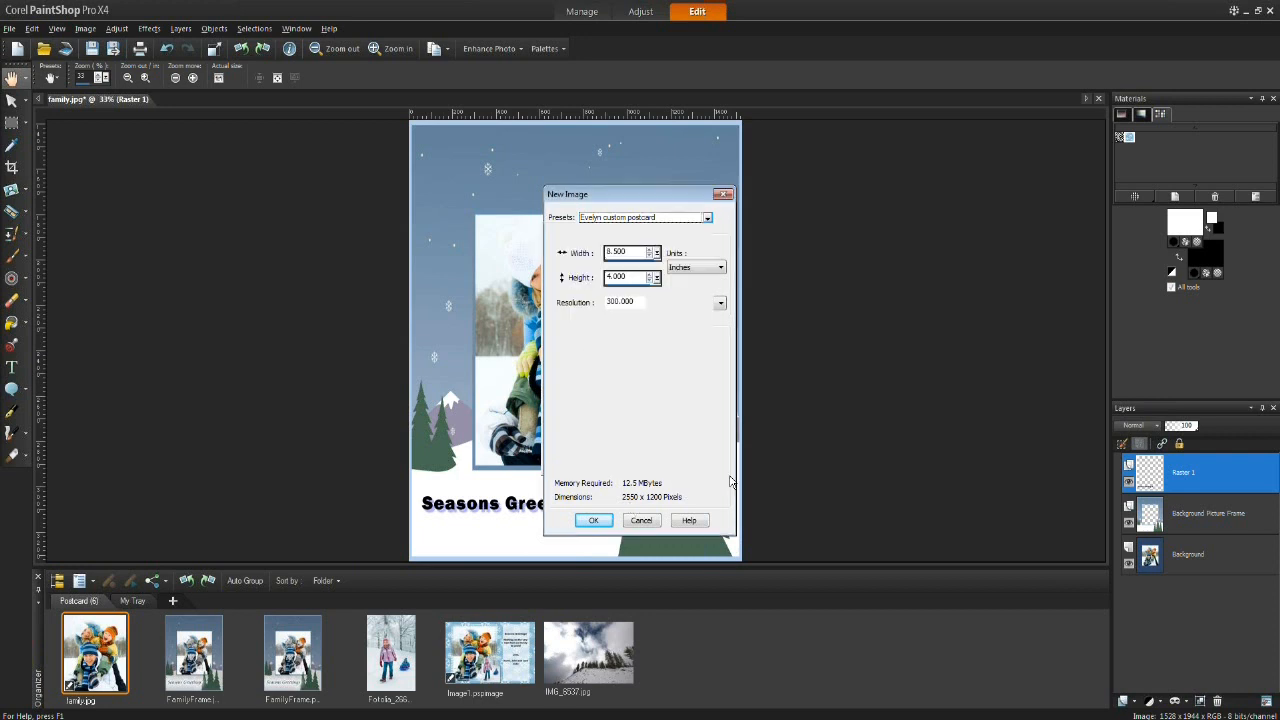
click(656, 219)
scroll(668, 427, down, 1)
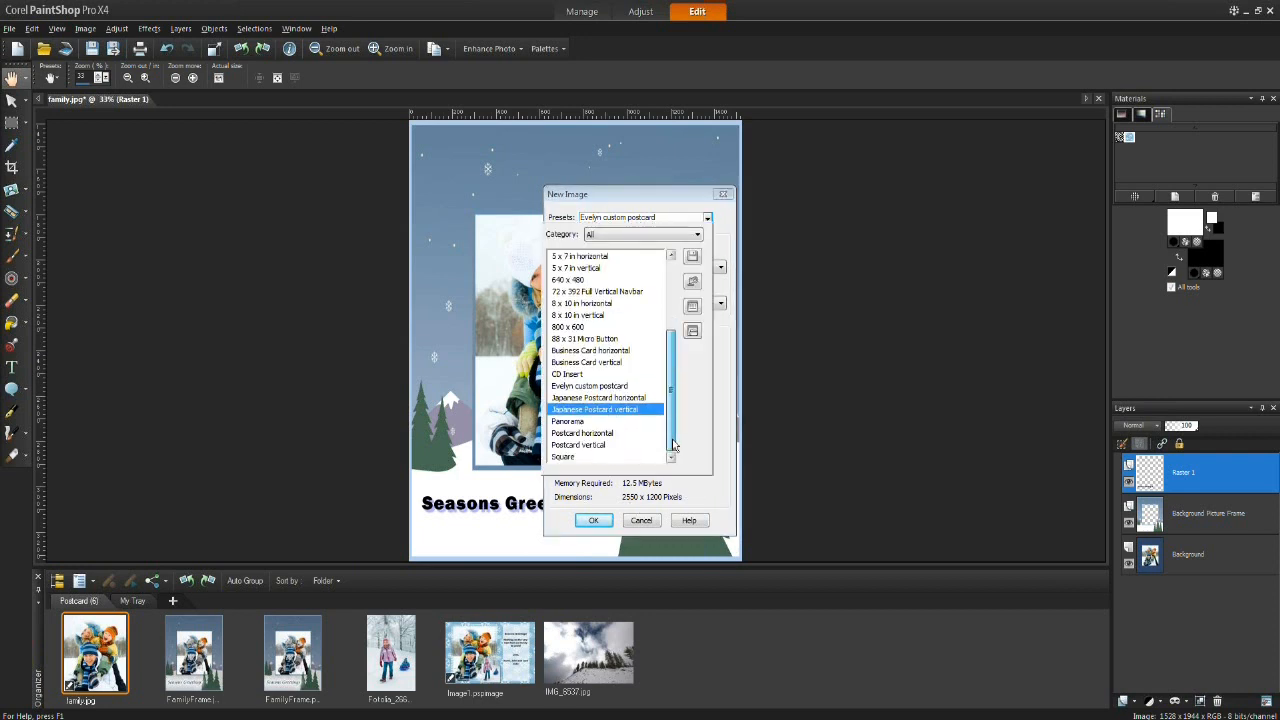
click(587, 435)
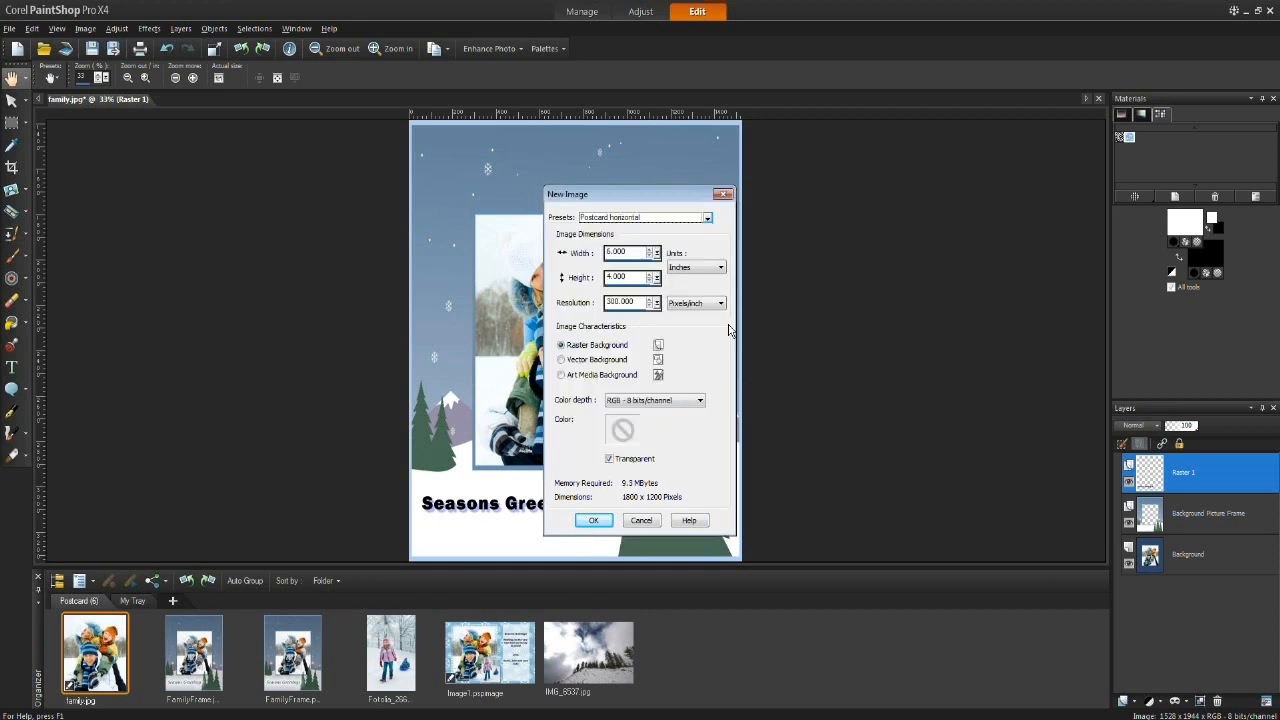
click(593, 520)
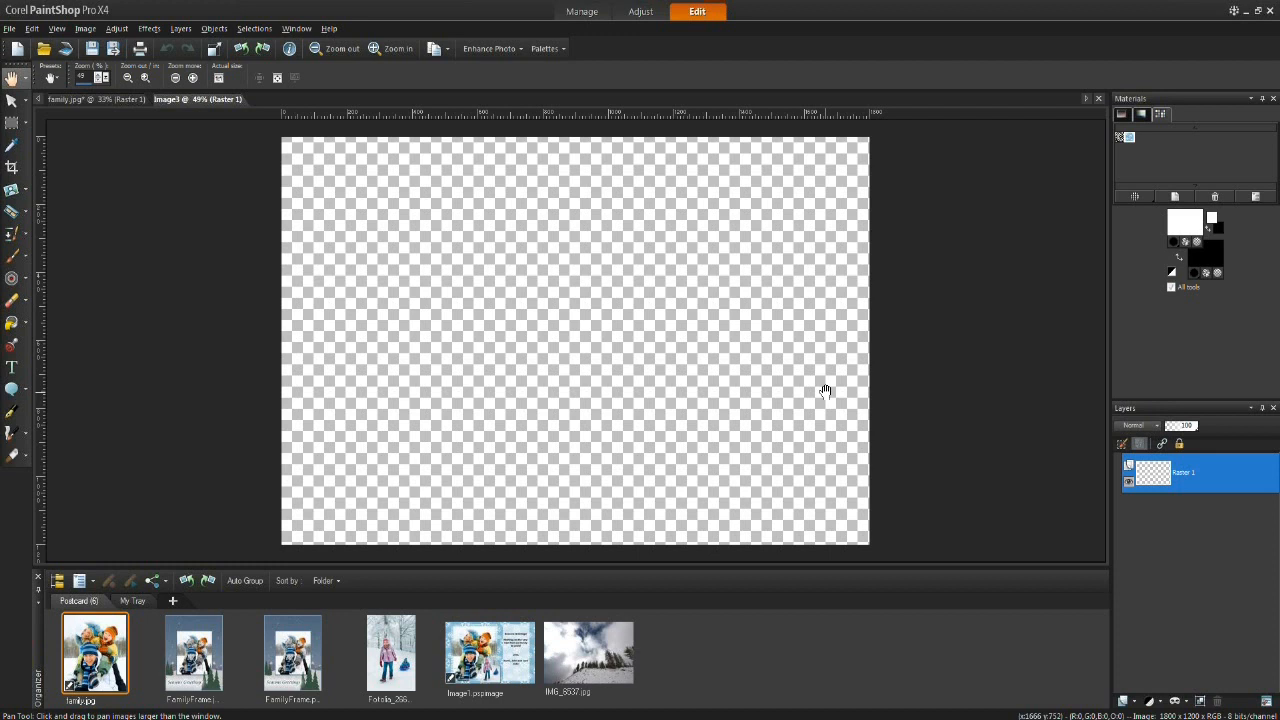
Step: Open family.jpg and revert it to its last saved version
double_click(97, 650)
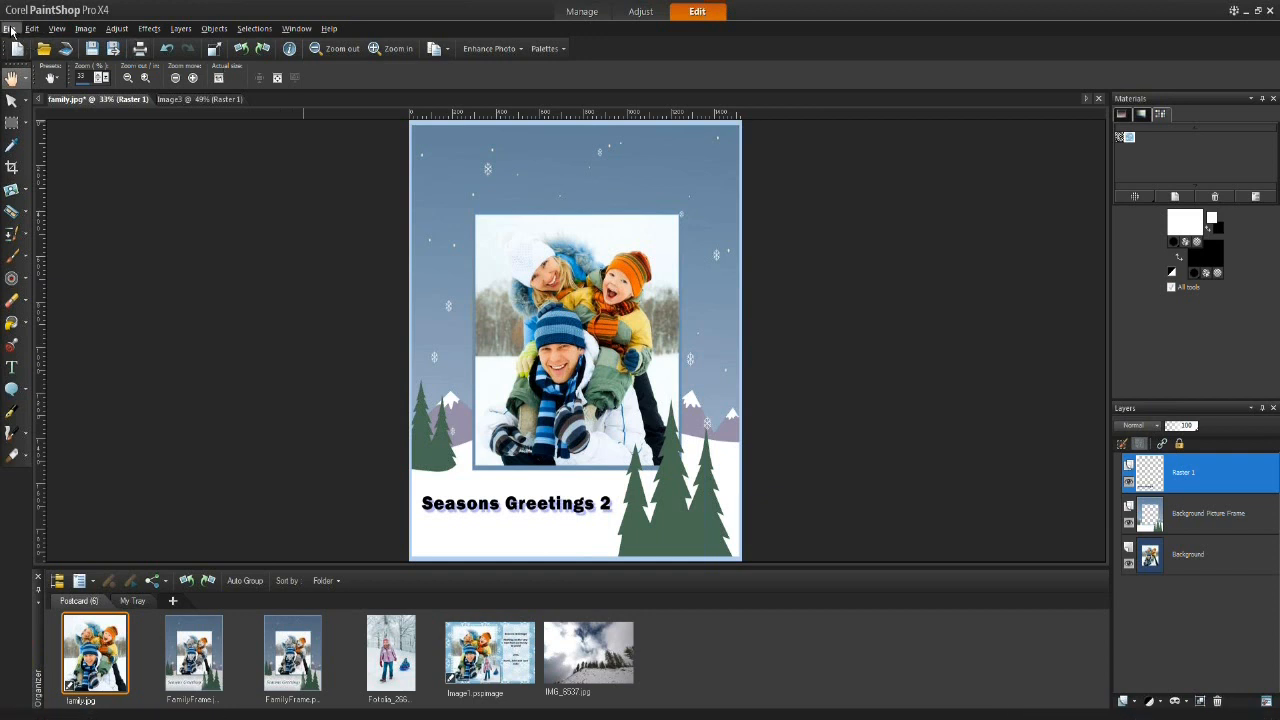
click(10, 29)
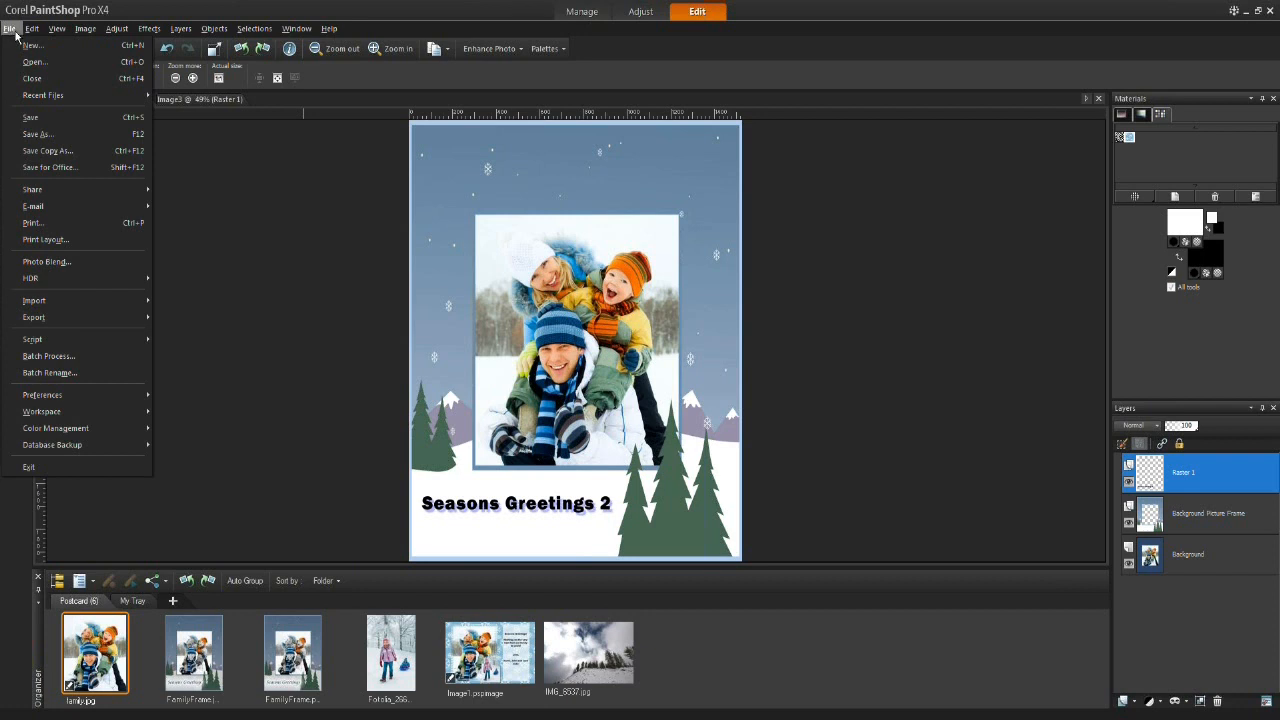
mouse_move(30, 30)
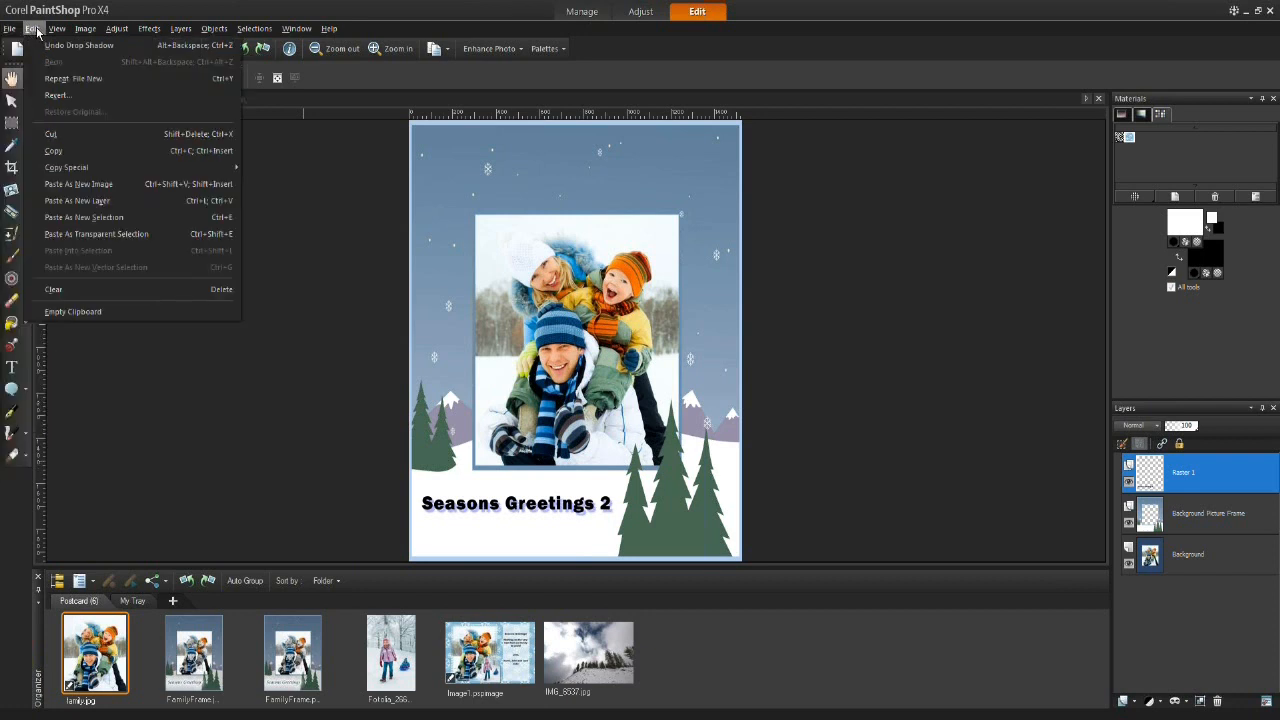
click(91, 94)
click(637, 398)
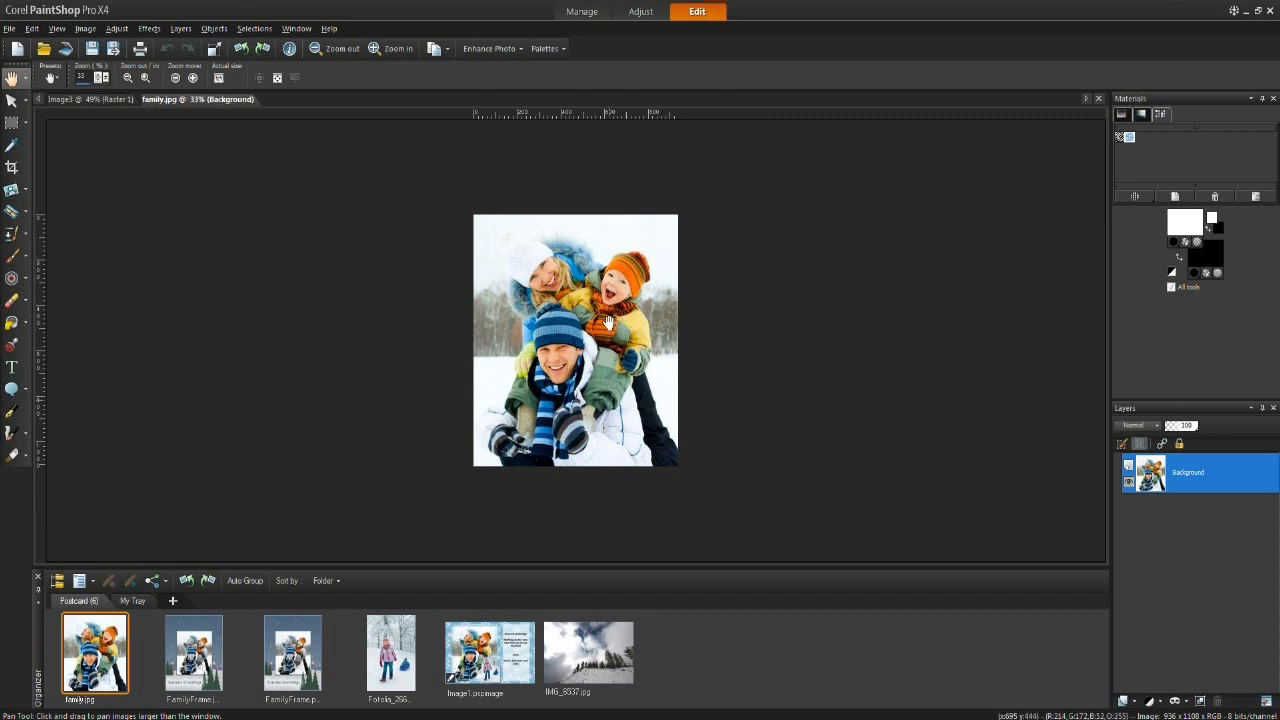
Step: Select and copy the whole family photo, then paste it as a new layer into the new postcard image
key(ctrl)
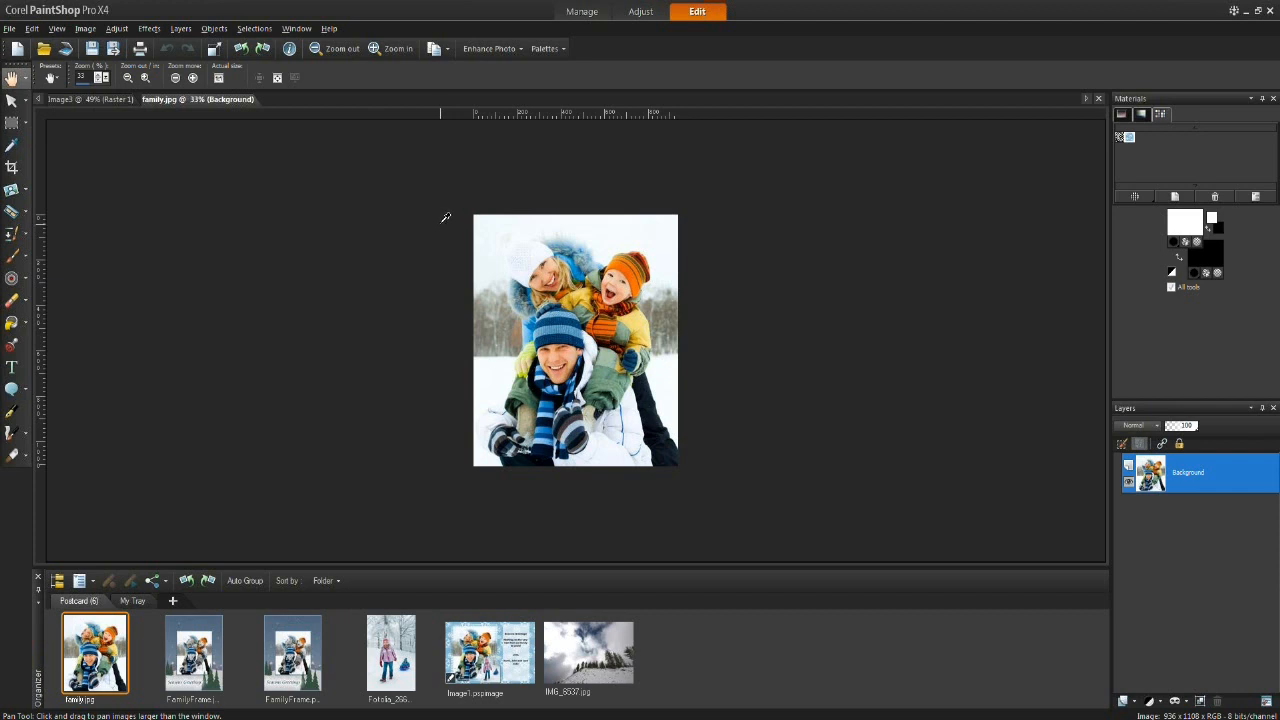
key(ctrl+a)
click(262, 30)
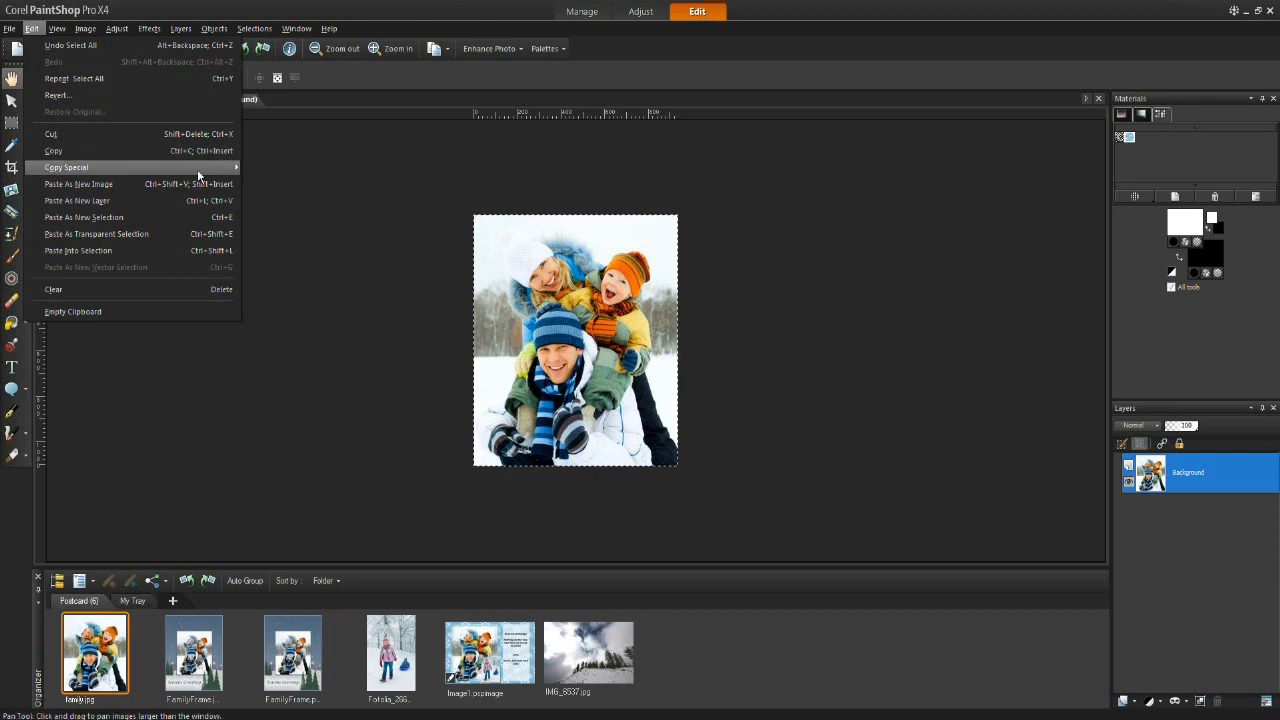
click(632, 246)
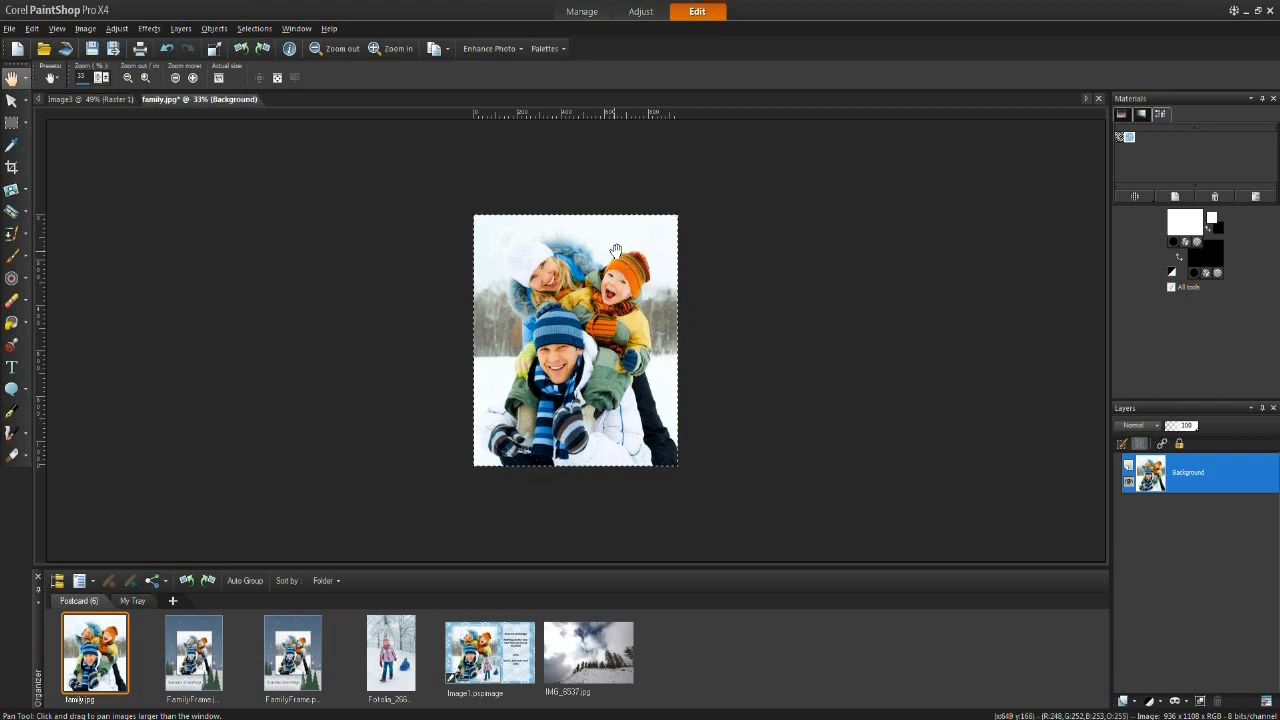
click(88, 98)
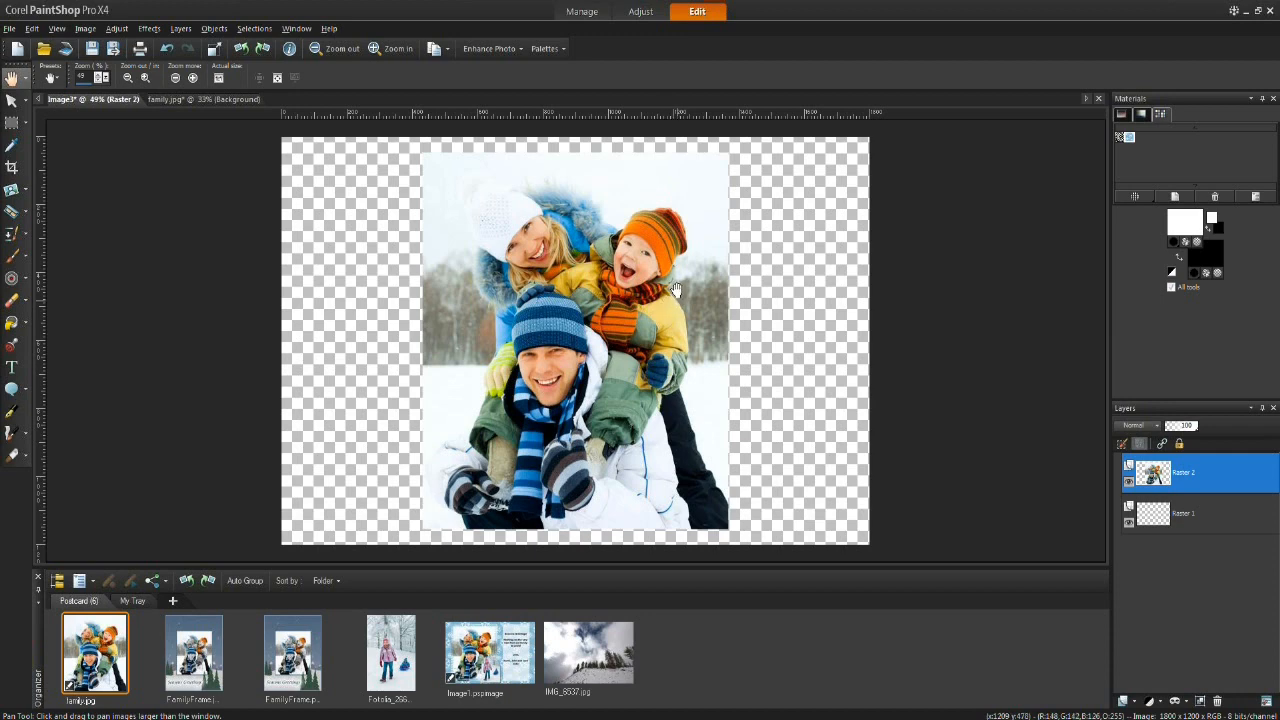
Step: Scale the pasted family photo down to about 56% and position it on the left of the postcard
click(11, 102)
drag(592, 318, 504, 318)
mouse_move(643, 150)
mouse_down()
mouse_move(552, 256)
mouse_move(627, 160)
mouse_up()
drag(517, 284, 512, 284)
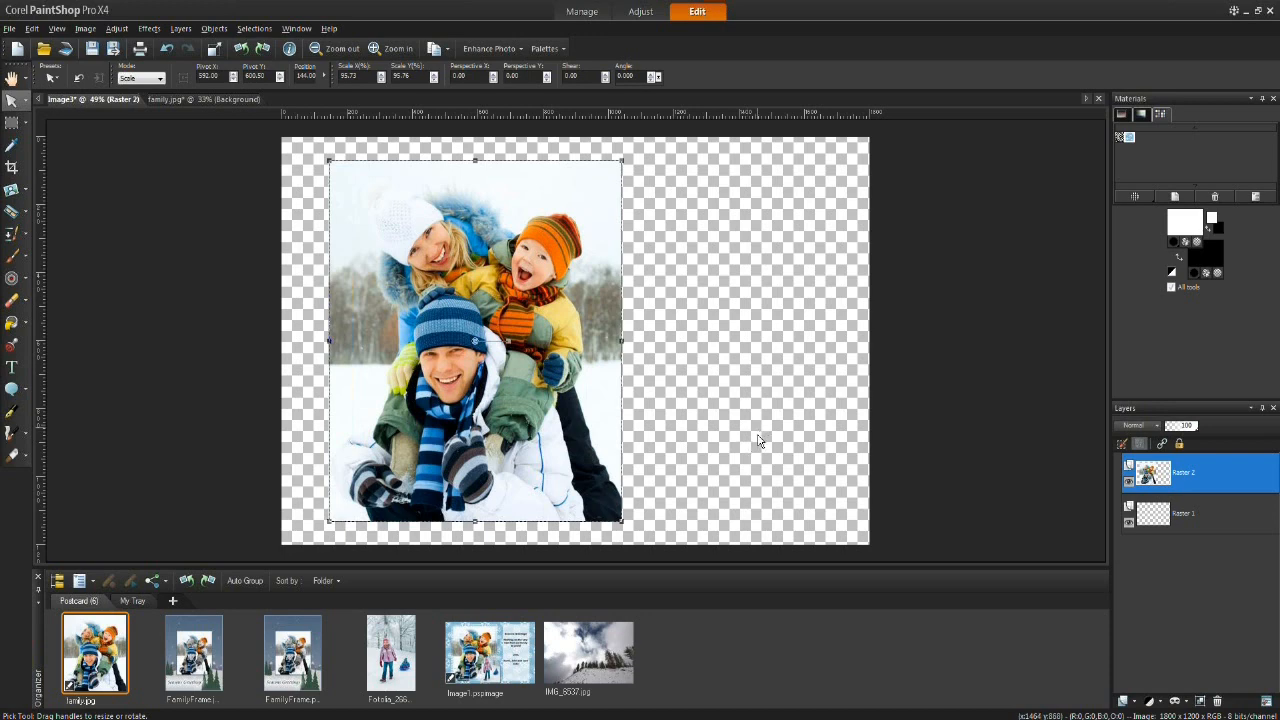
Step: Open the sledding photo and paste it as a new layer into the postcard image
double_click(388, 648)
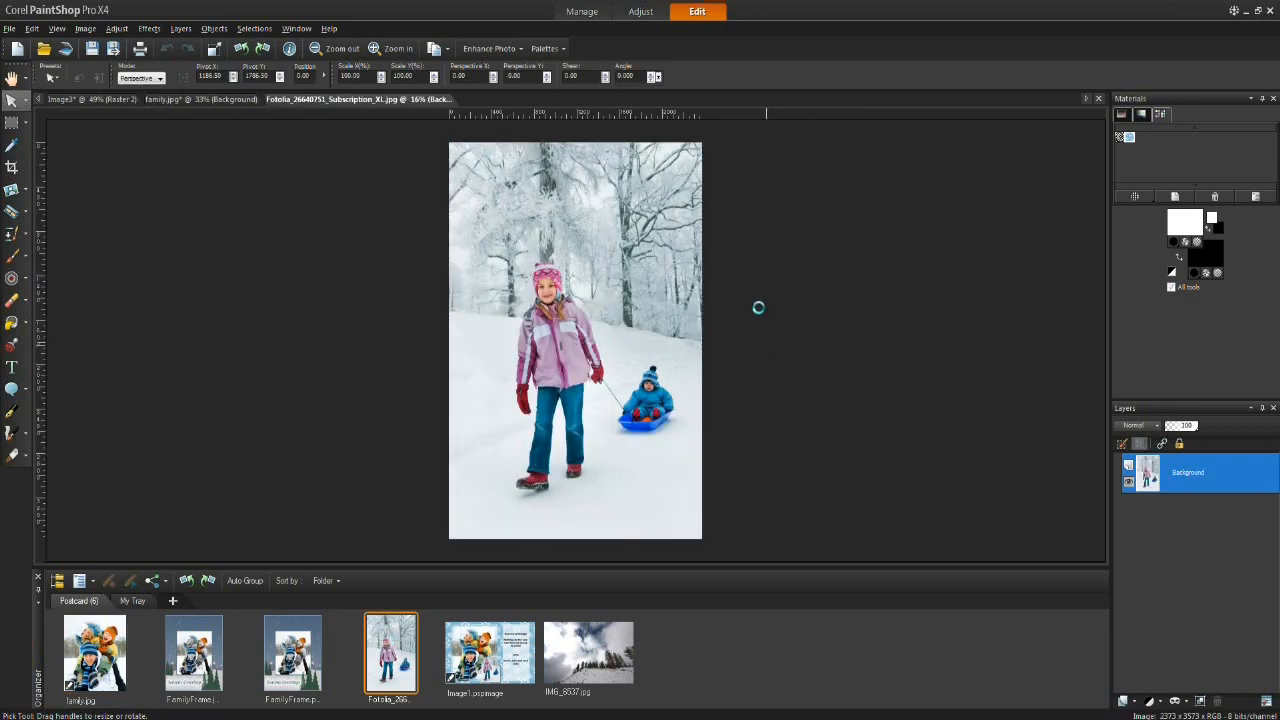
click(97, 99)
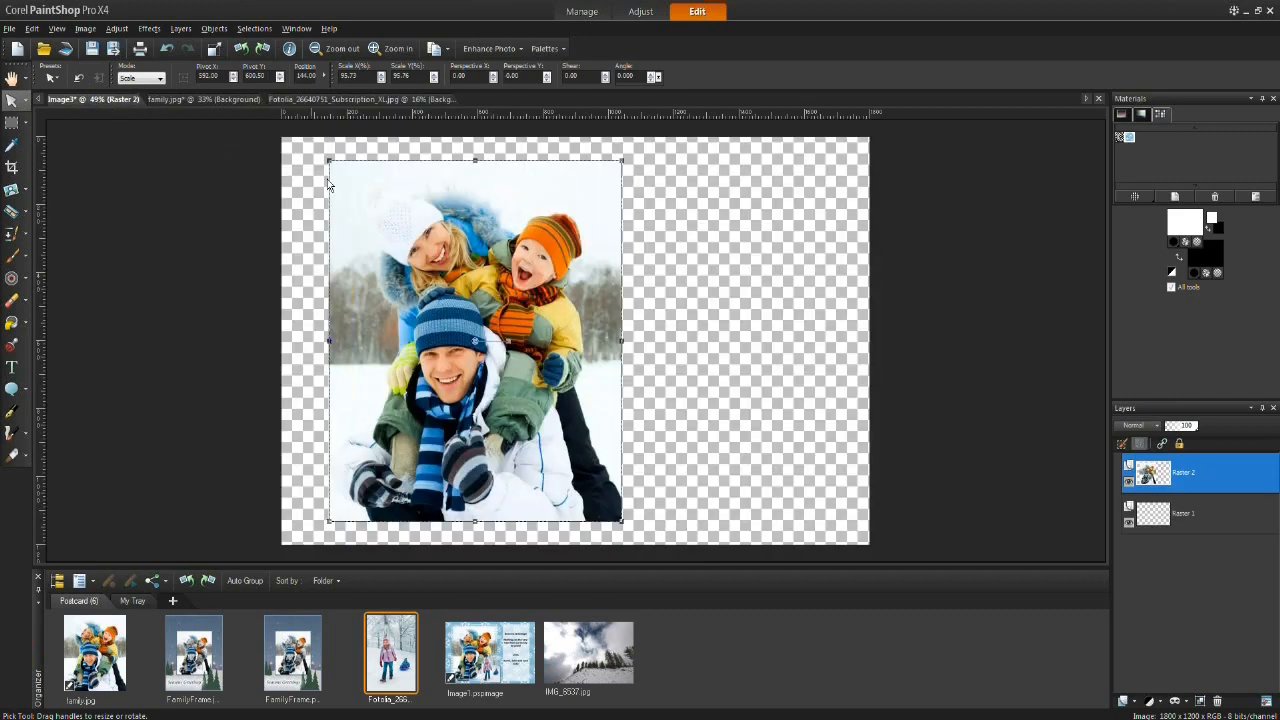
key(ctrl+v)
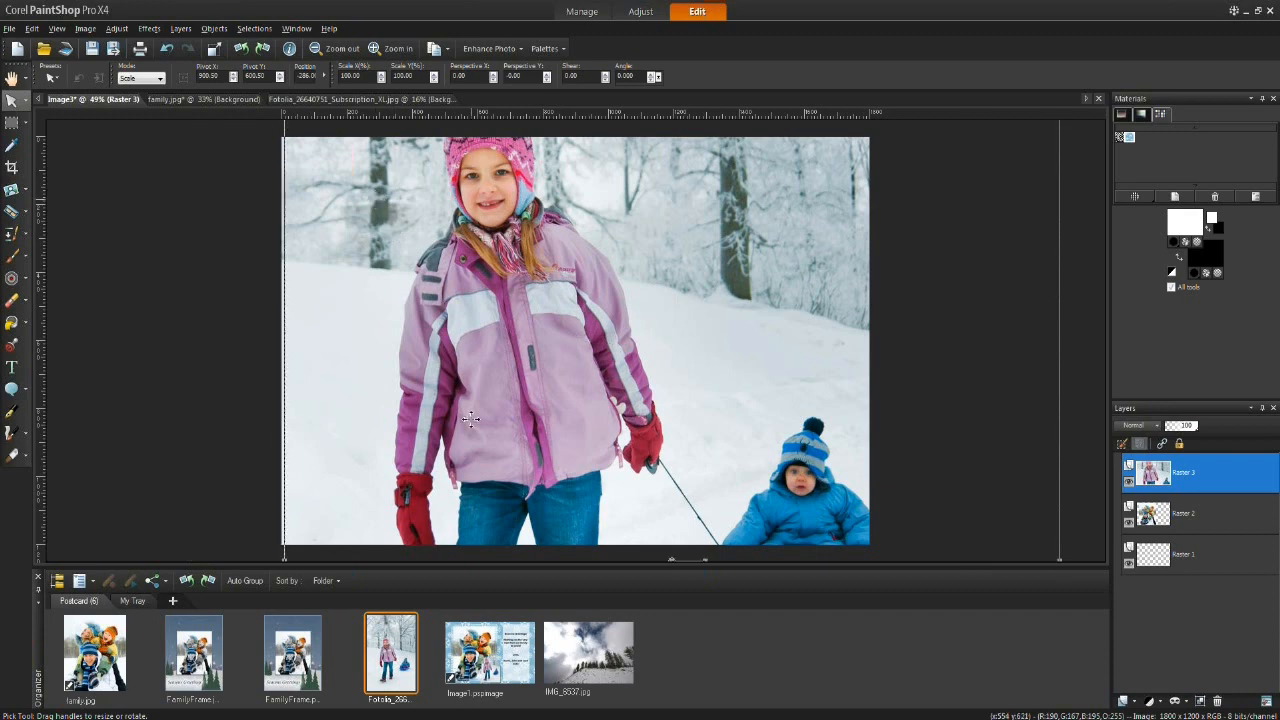
Step: Scale the sledding photo layer down to about 26% of its size
drag(374, 199, 474, 454)
drag(494, 372, 614, 340)
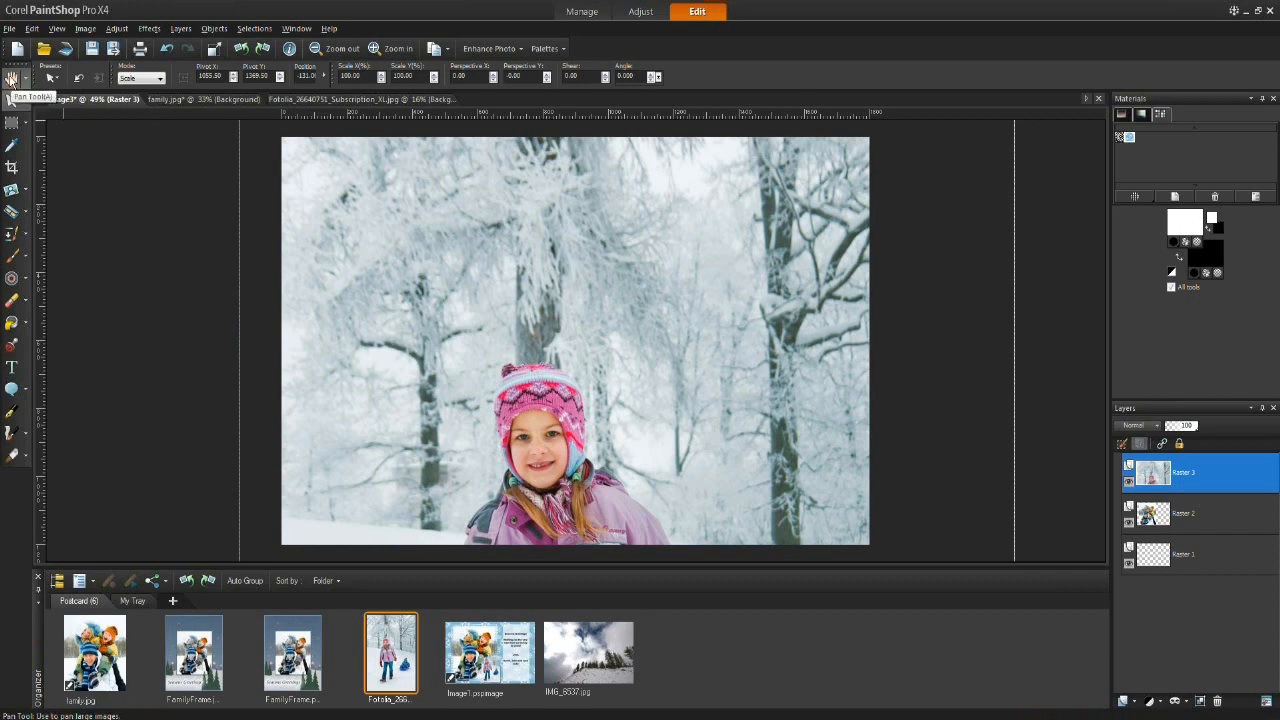
click(12, 79)
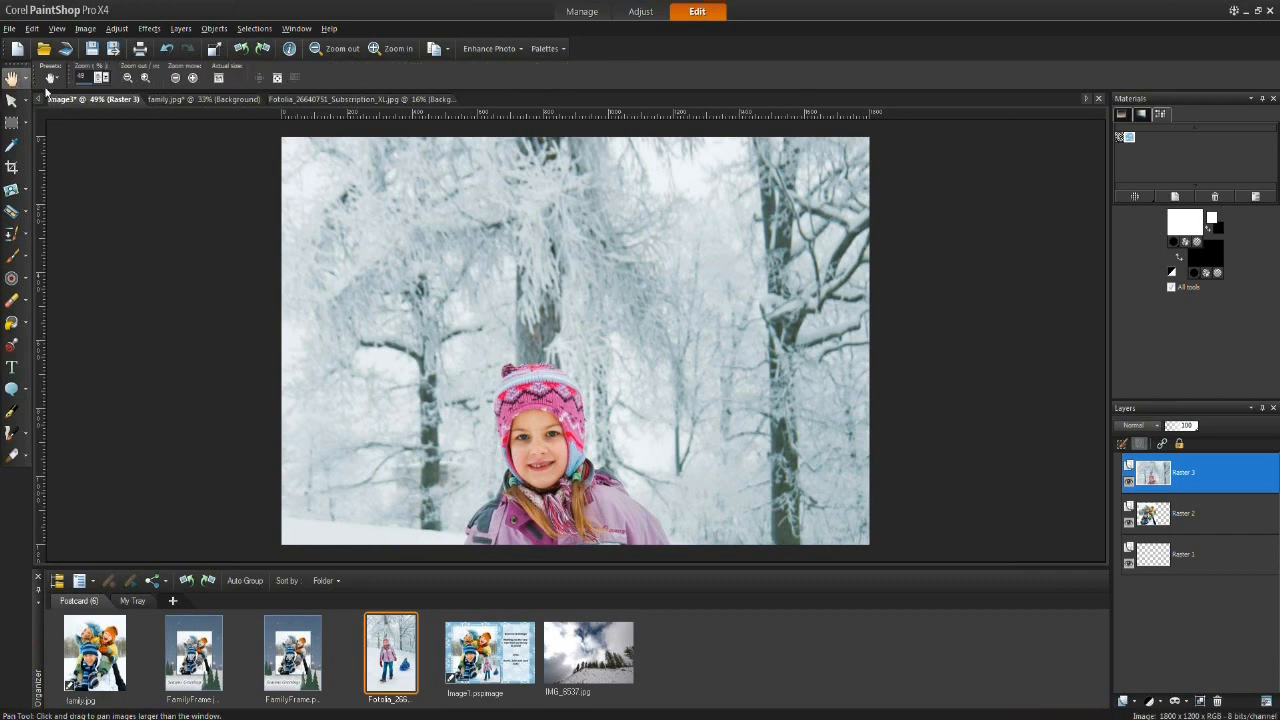
click(277, 79)
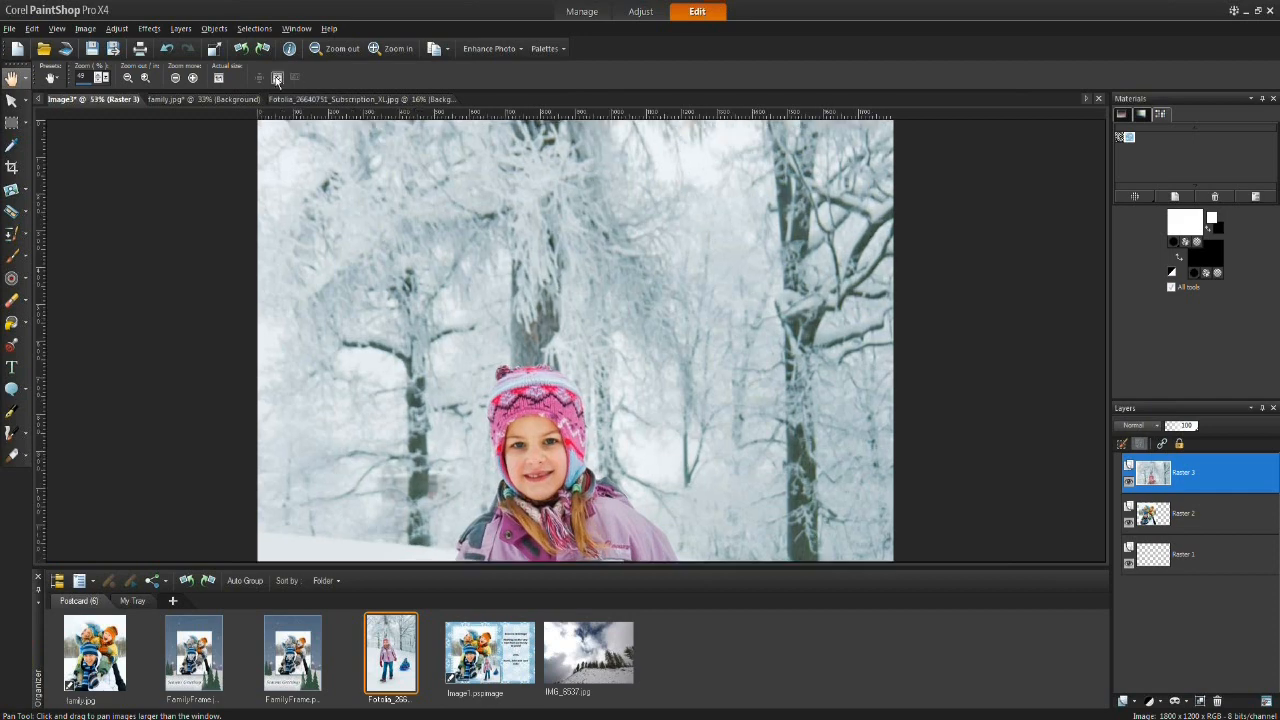
click(218, 78)
click(176, 78)
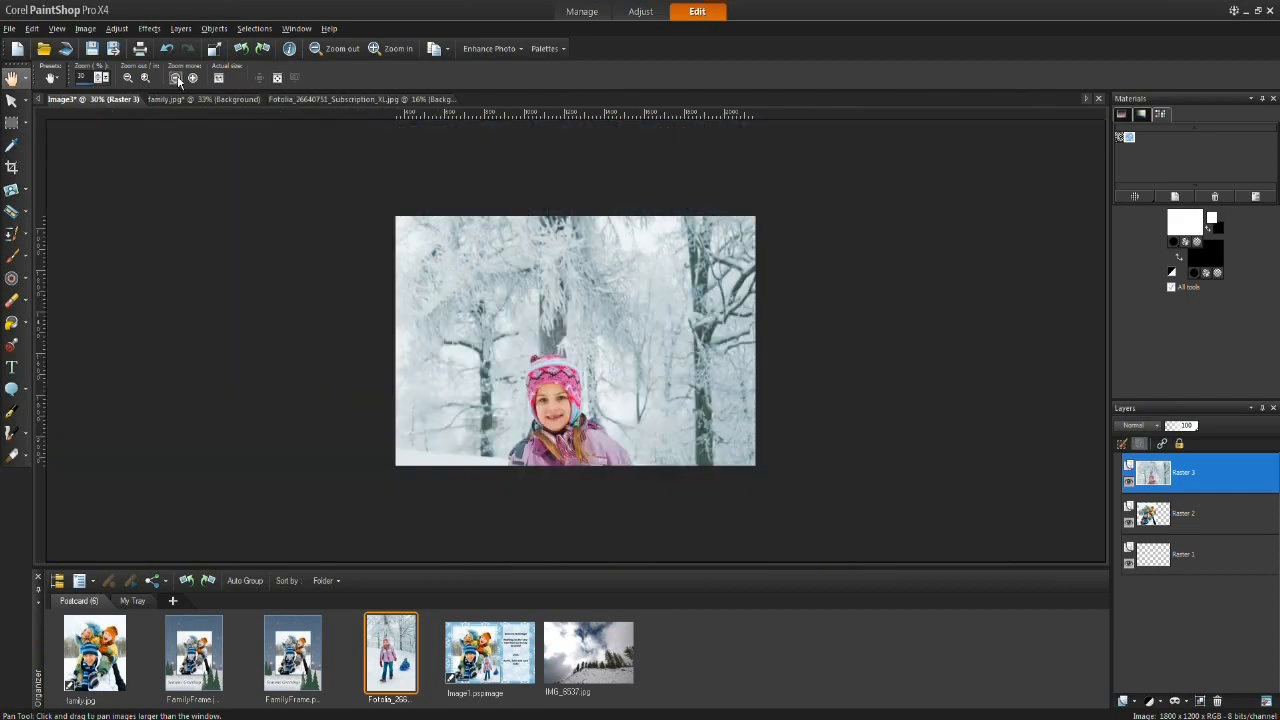
click(176, 78)
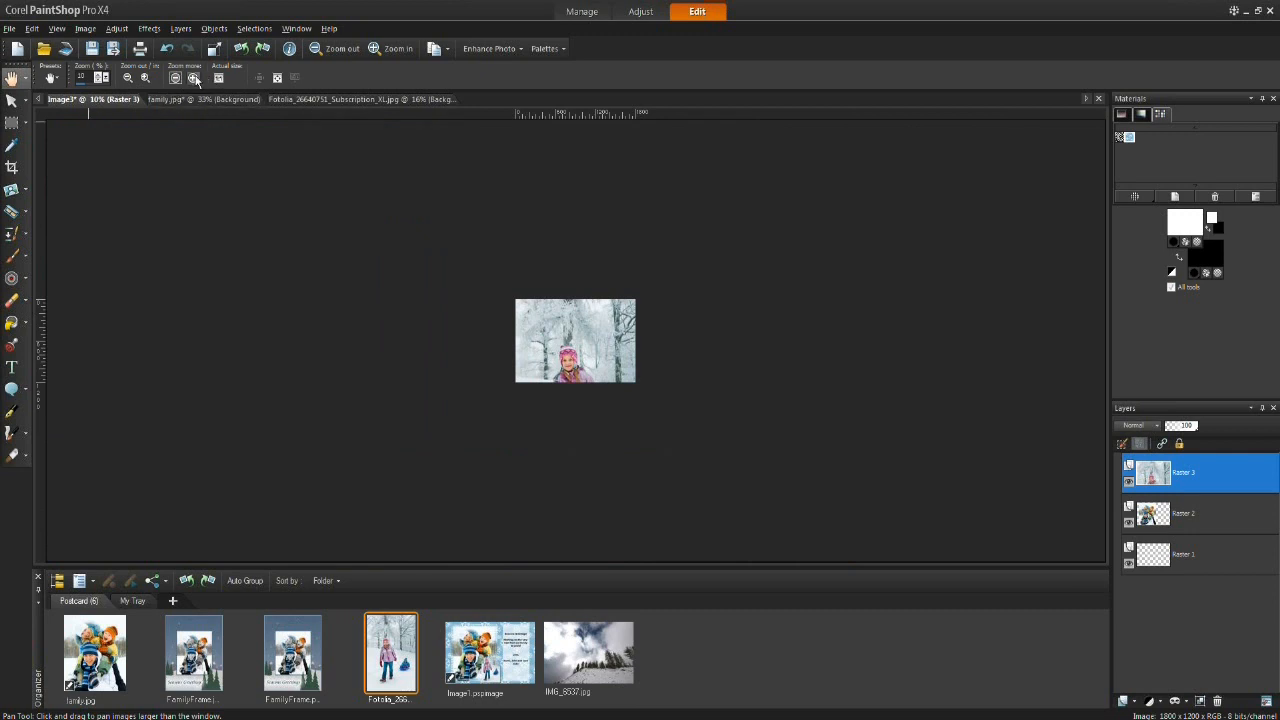
click(192, 78)
click(11, 100)
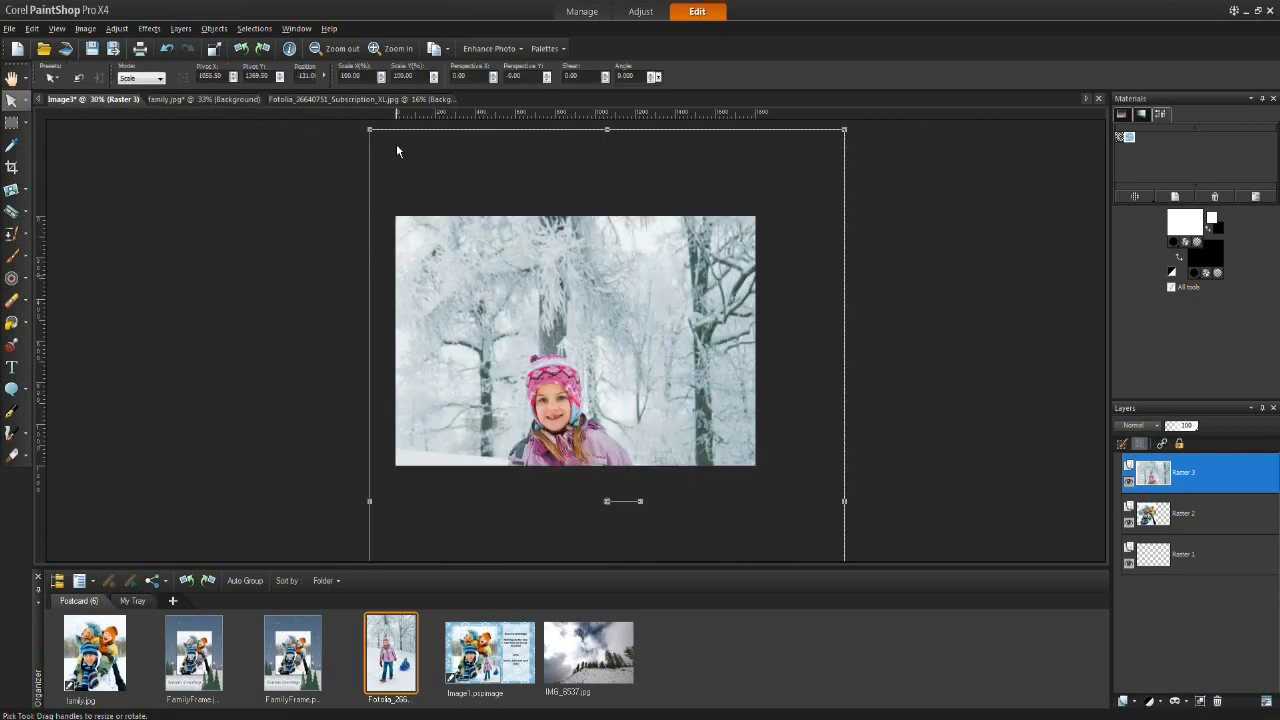
drag(369, 130, 583, 422)
drag(844, 436, 585, 486)
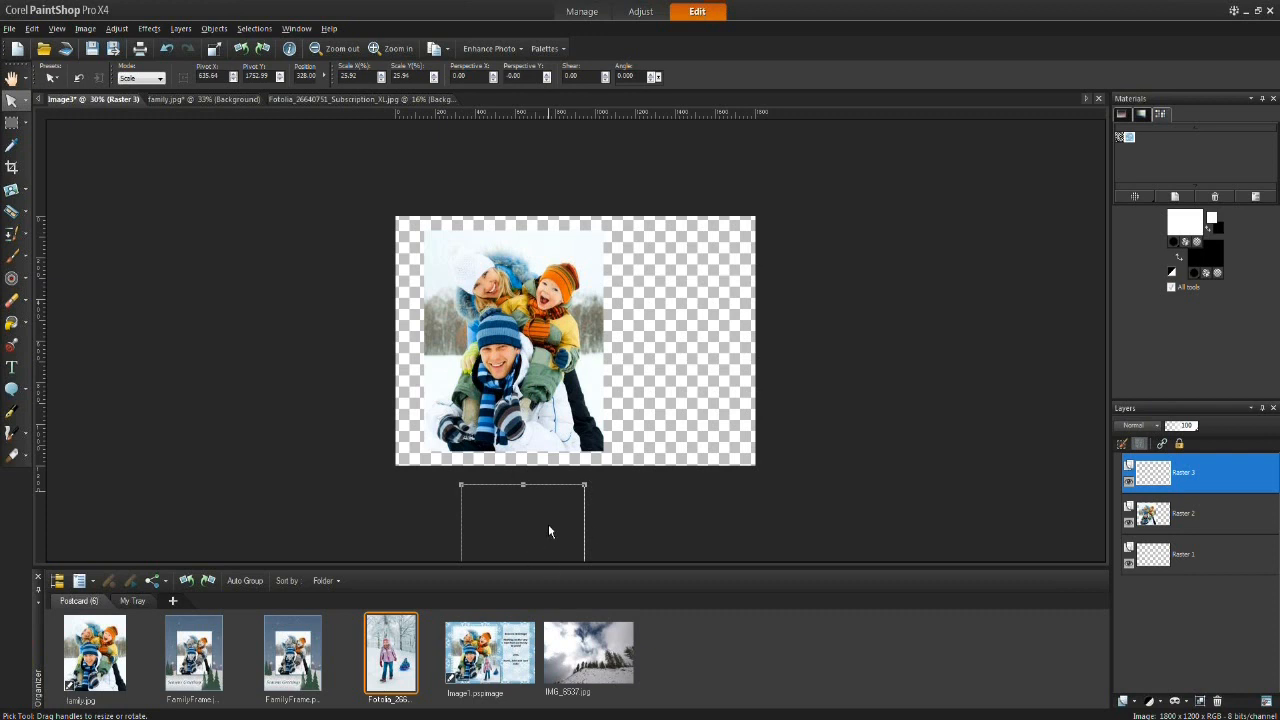
Step: Move the scaled sledding photo to the right side of the postcard beside the family photo
click(11, 78)
scroll(481, 387, down, 4)
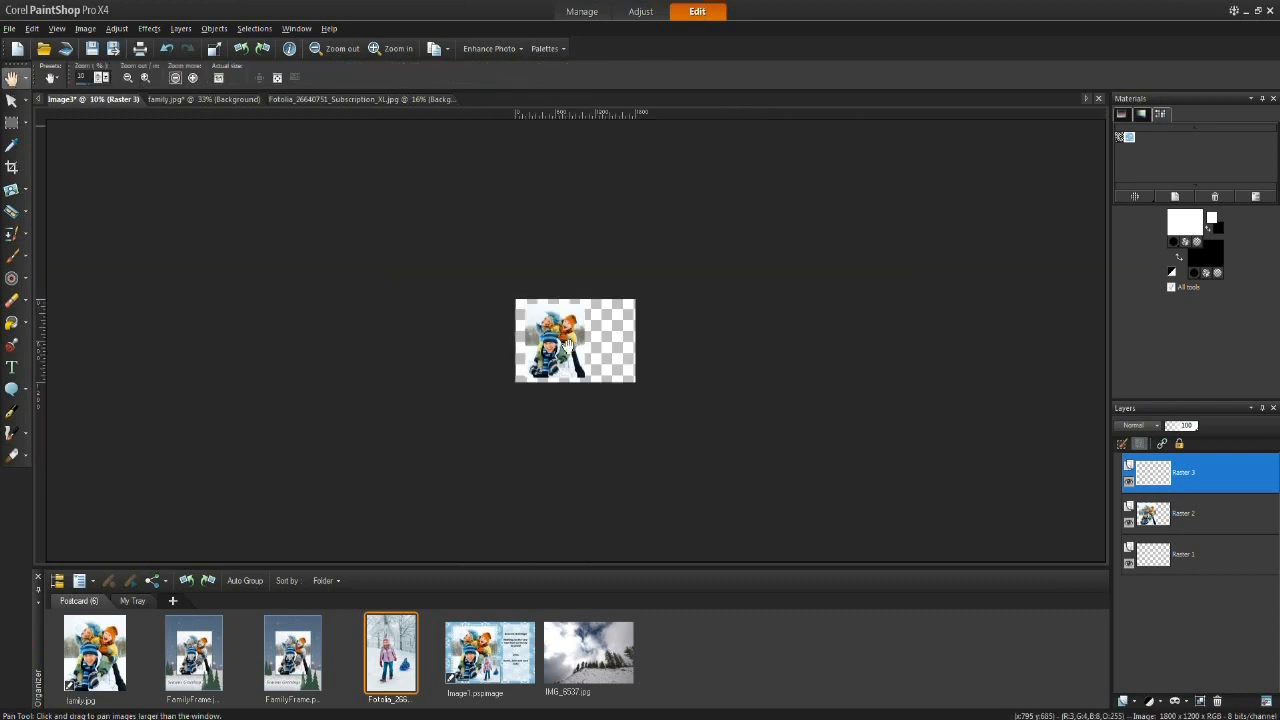
key(k)
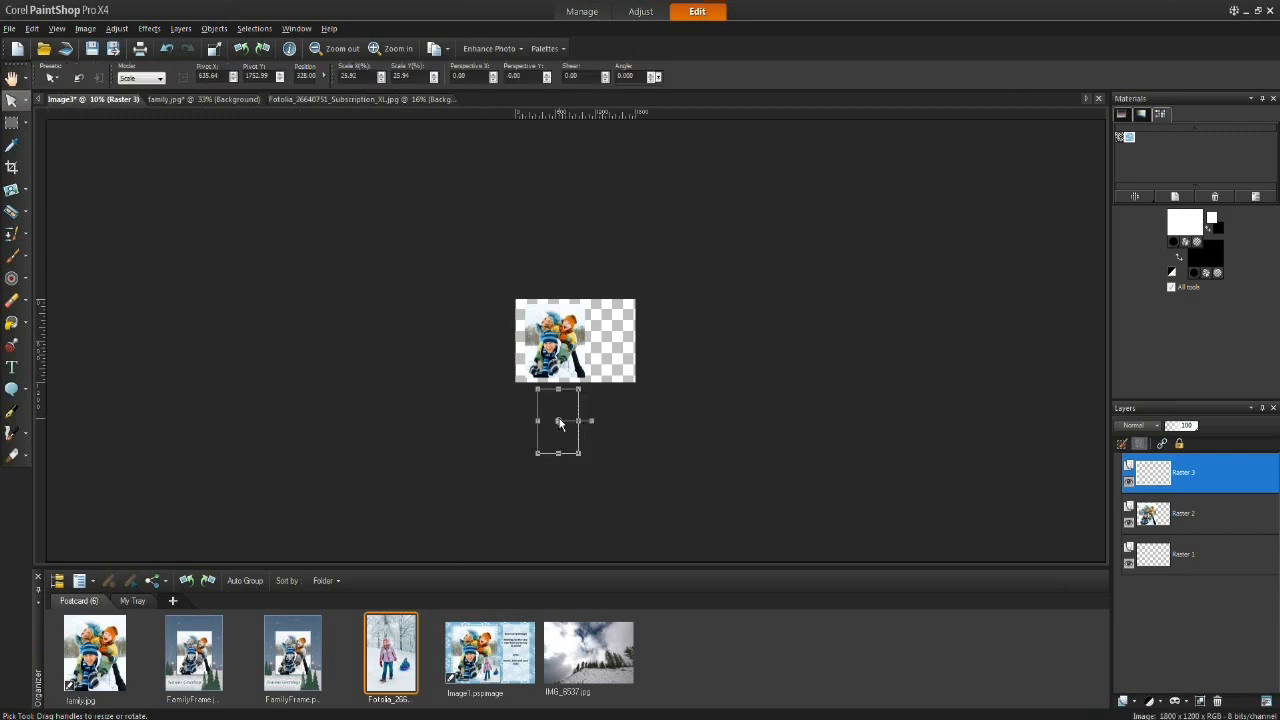
drag(558, 420, 605, 341)
click(14, 78)
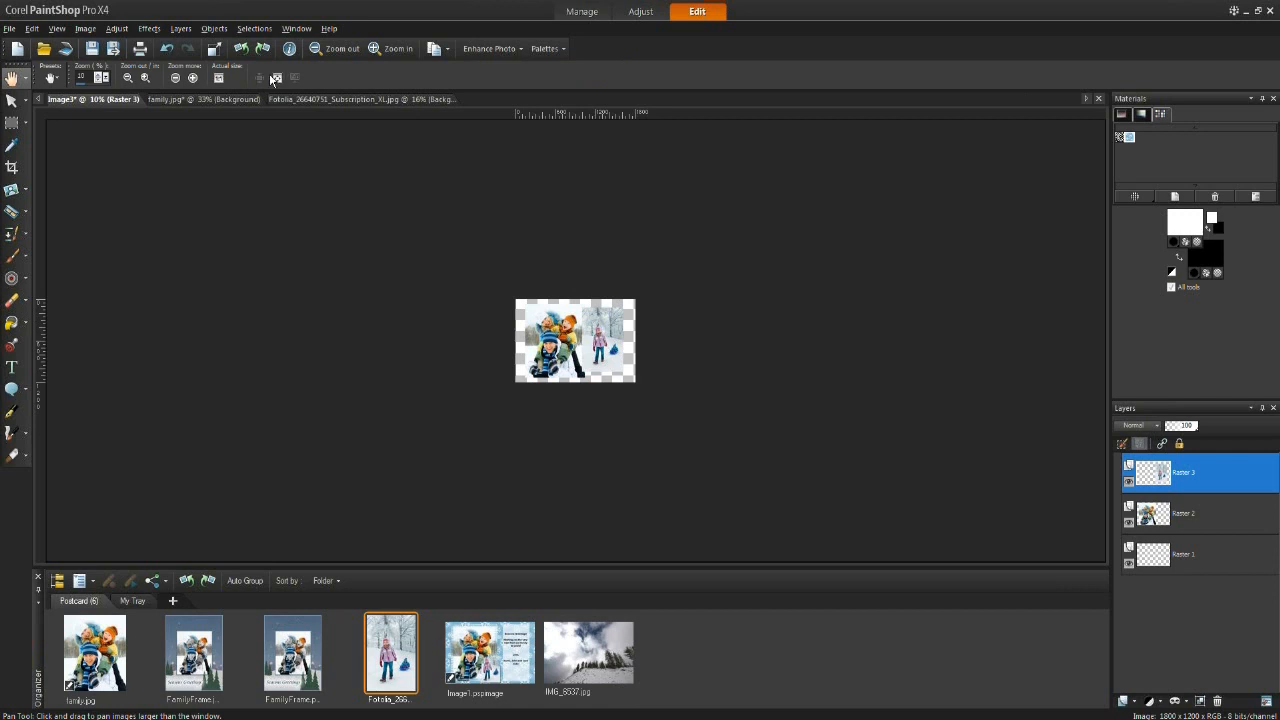
click(278, 78)
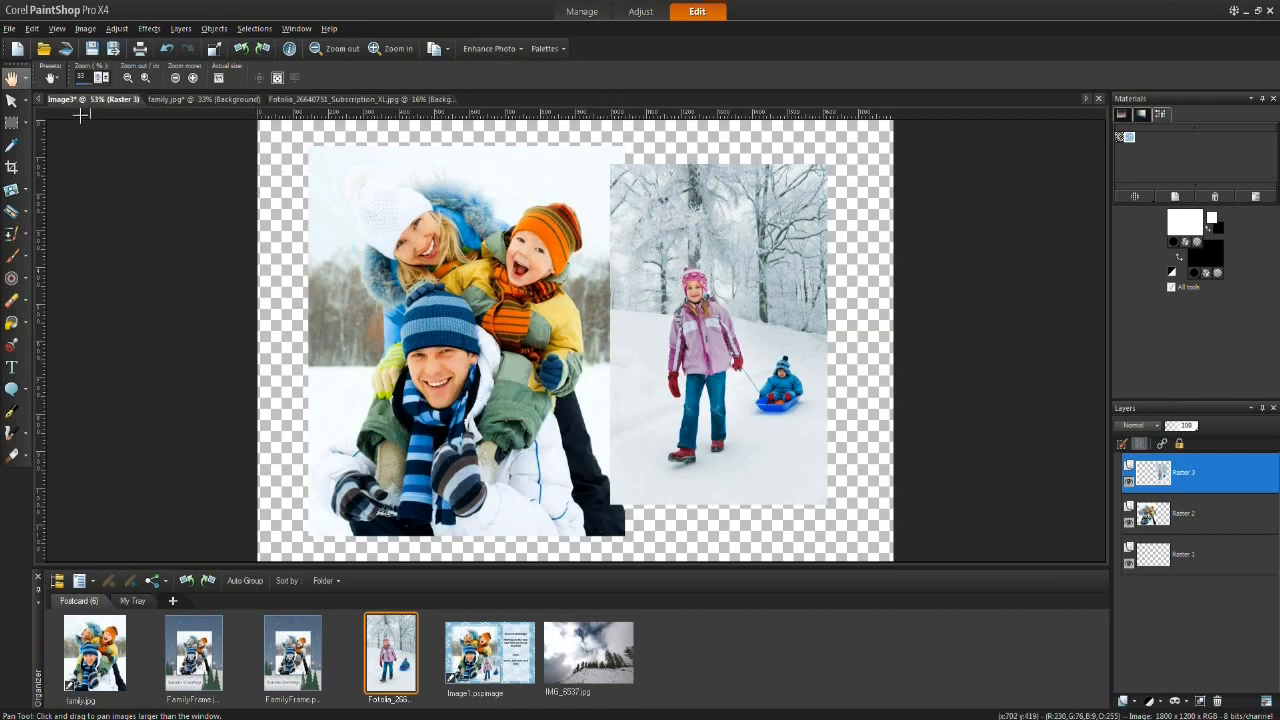
click(12, 103)
drag(719, 336, 755, 342)
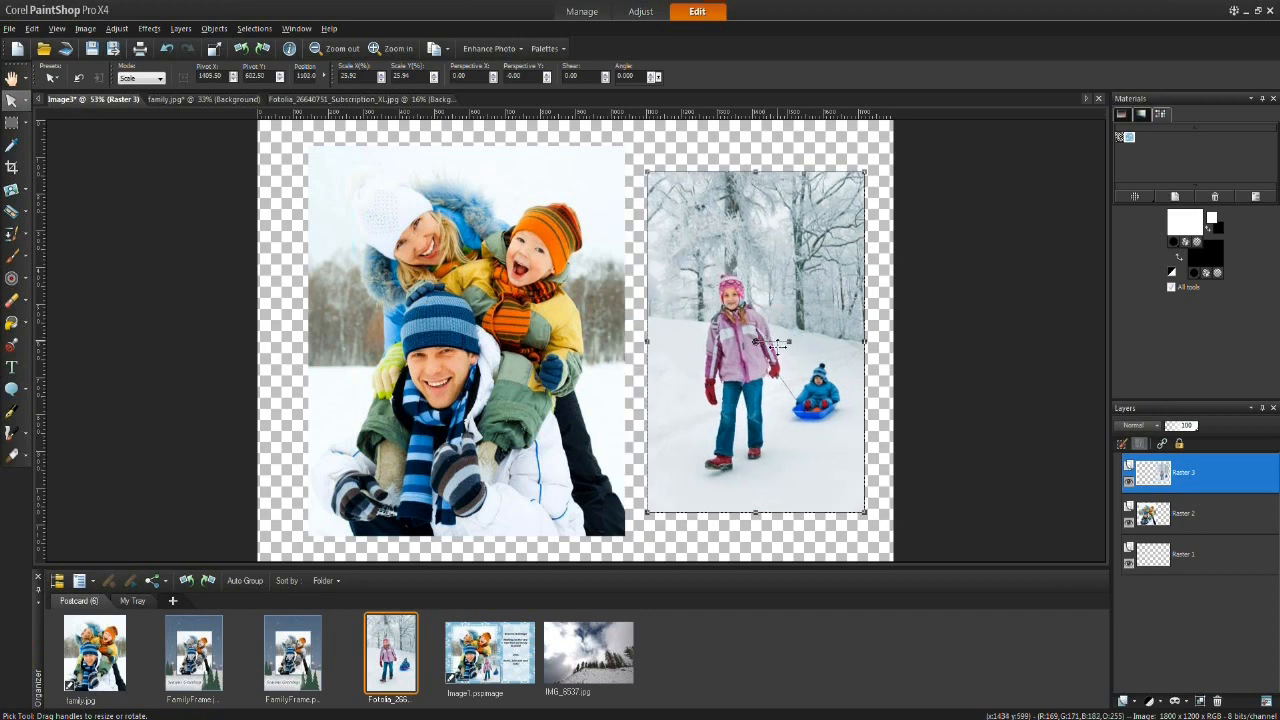
Step: Move the sledding photo left so it overlaps the family photo's right edge
drag(756, 342, 683, 375)
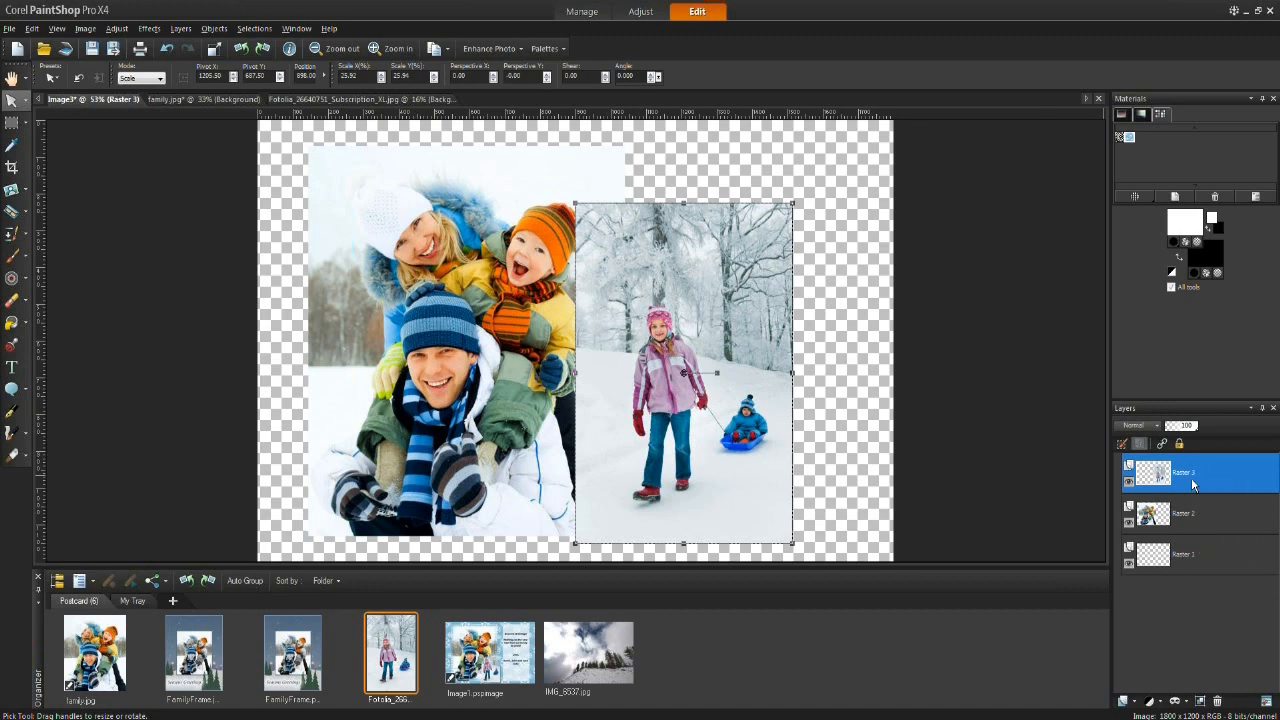
drag(678, 335, 651, 388)
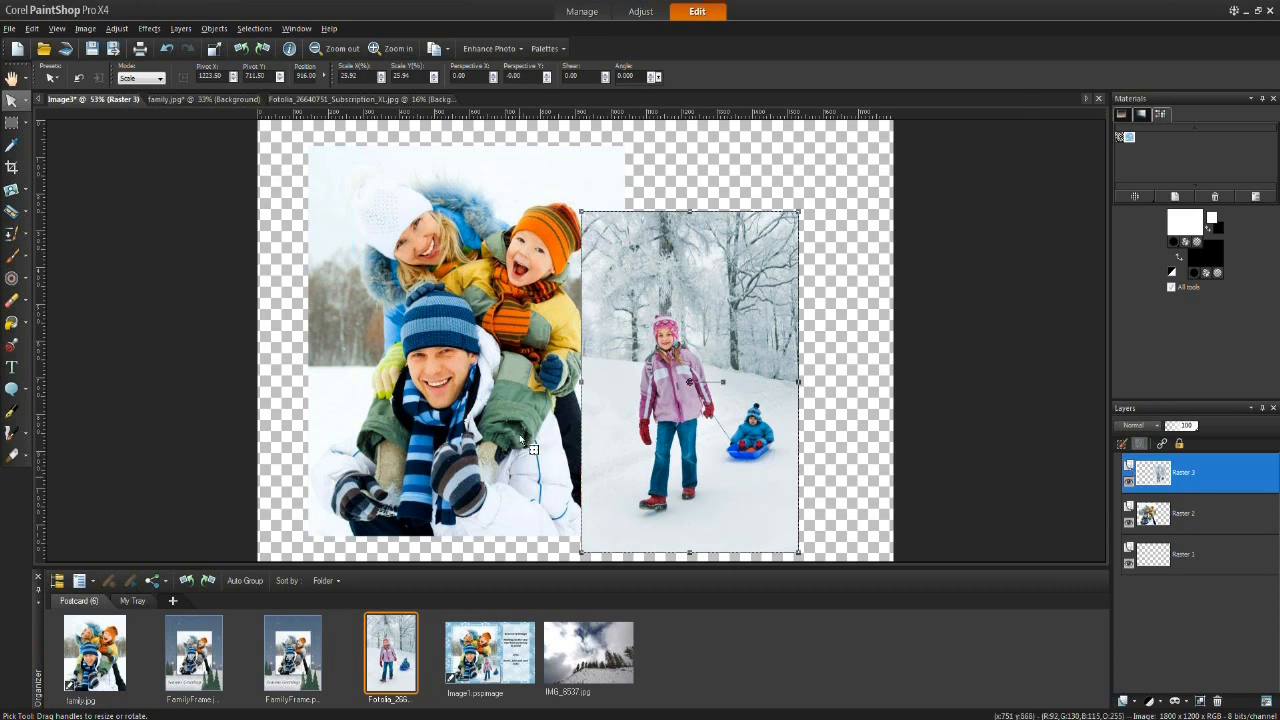
Step: Move the sledding photo's layer below the family layer and back on top, then hide and show it again
drag(1197, 476, 1193, 519)
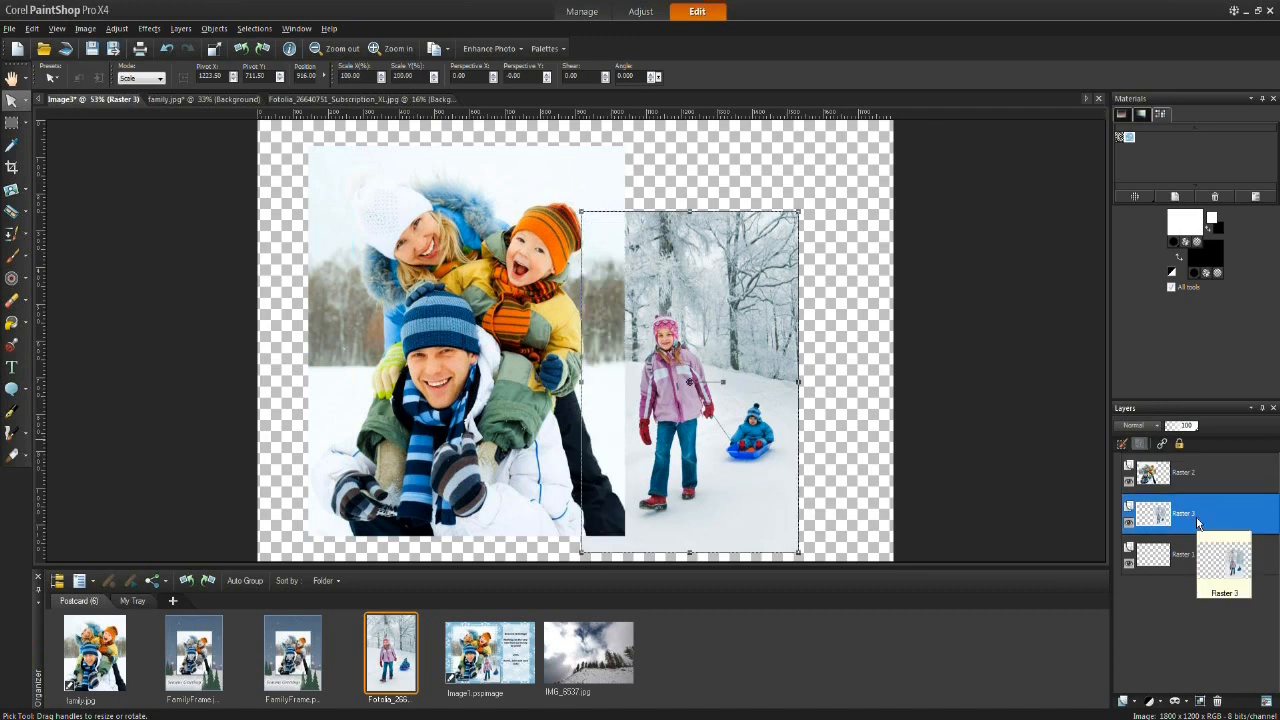
drag(1201, 516, 1200, 460)
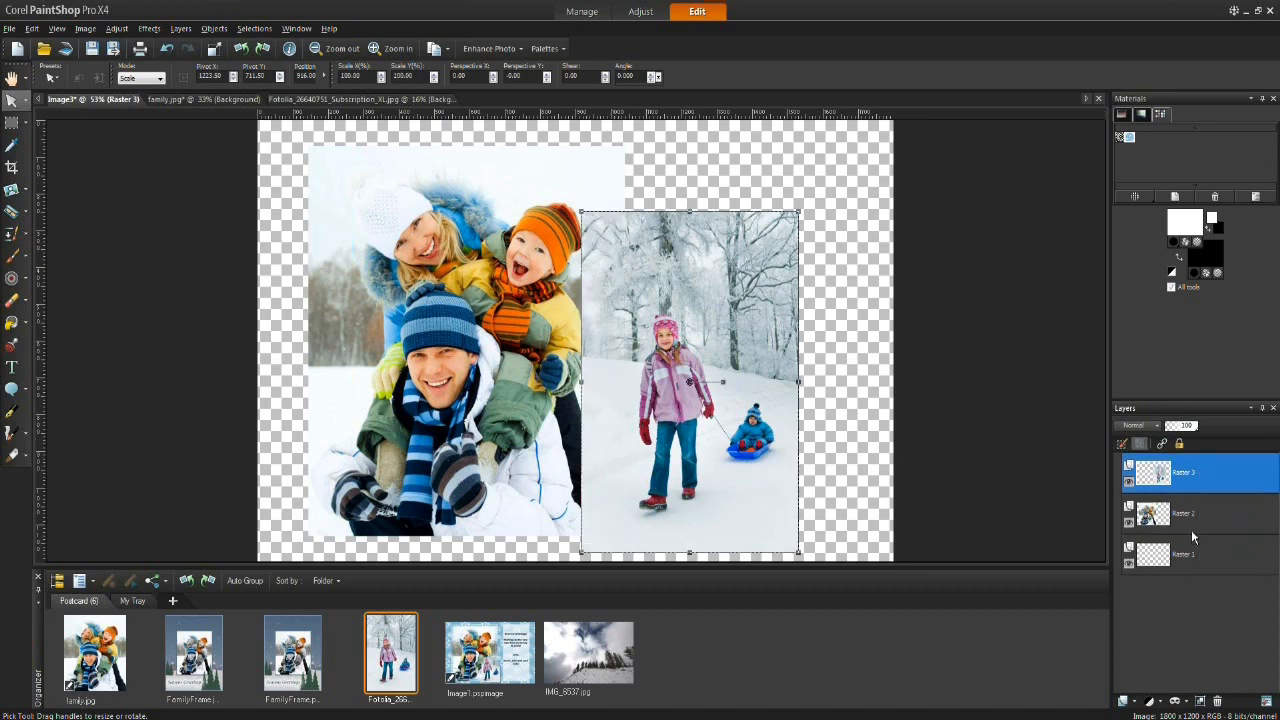
click(1129, 485)
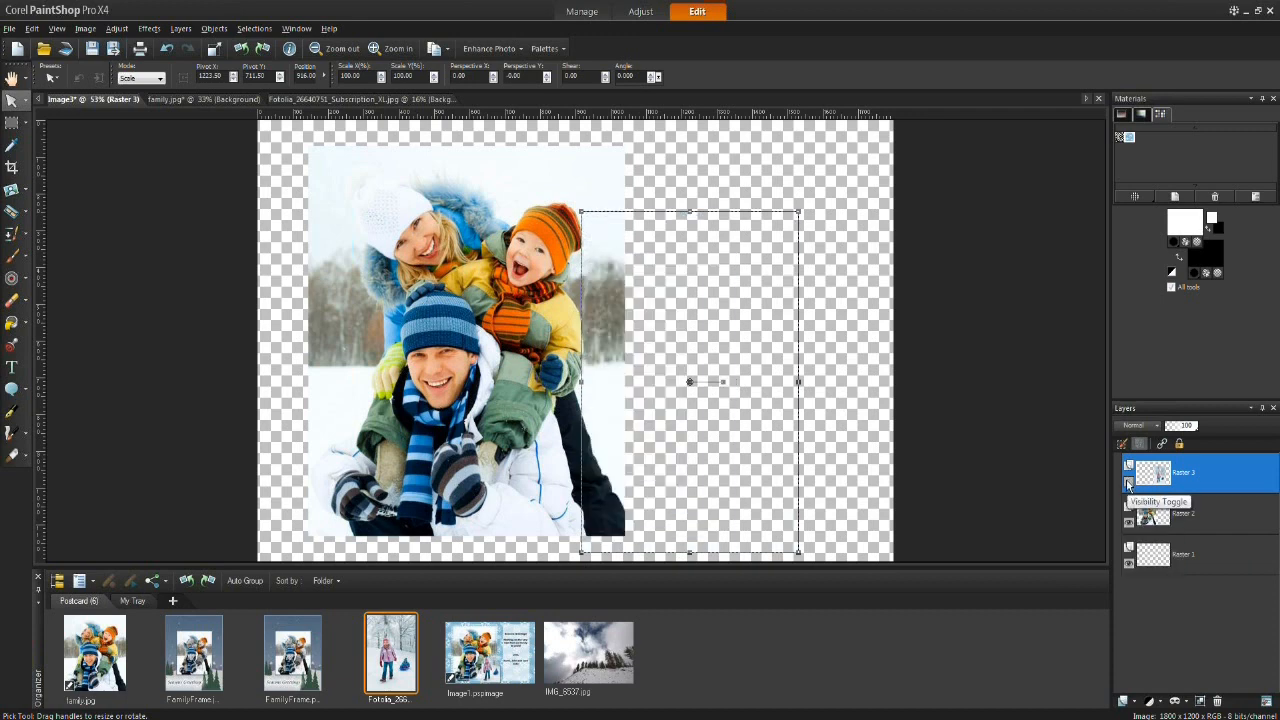
click(1129, 485)
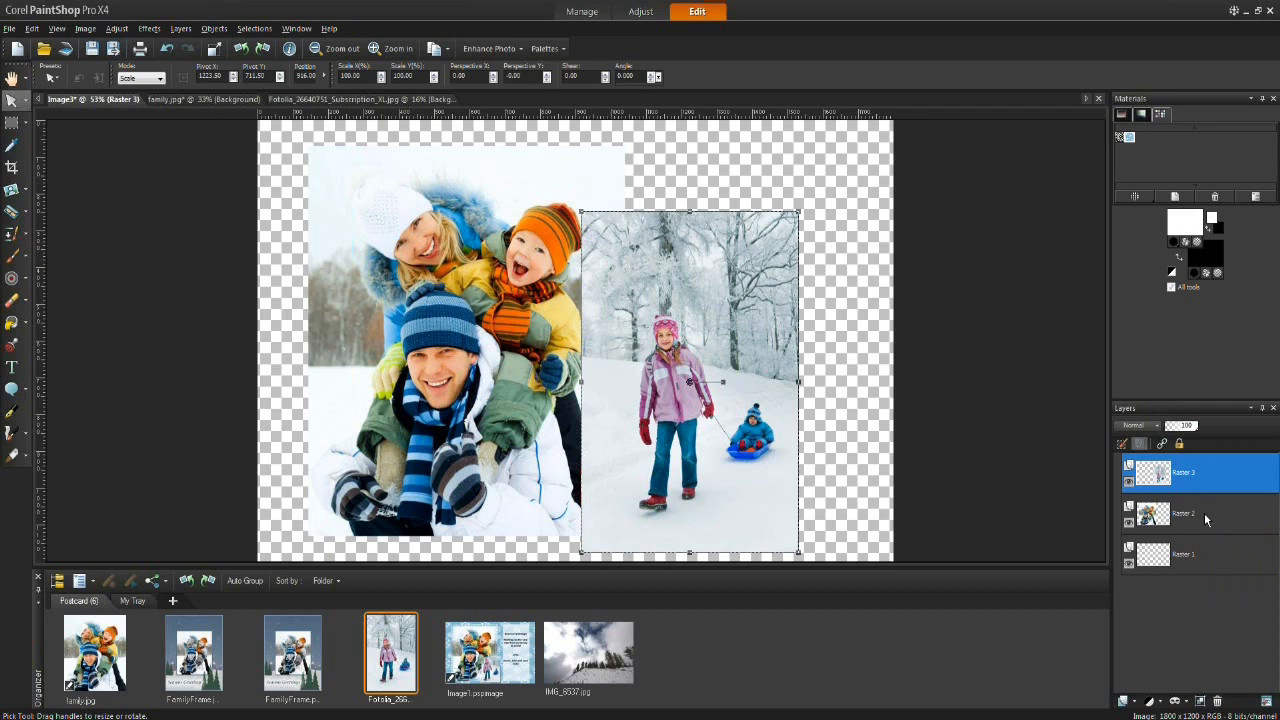
Step: Move the sledding photo back to the right of the family photo and rescale it to about 75%
mouse_move(1181, 519)
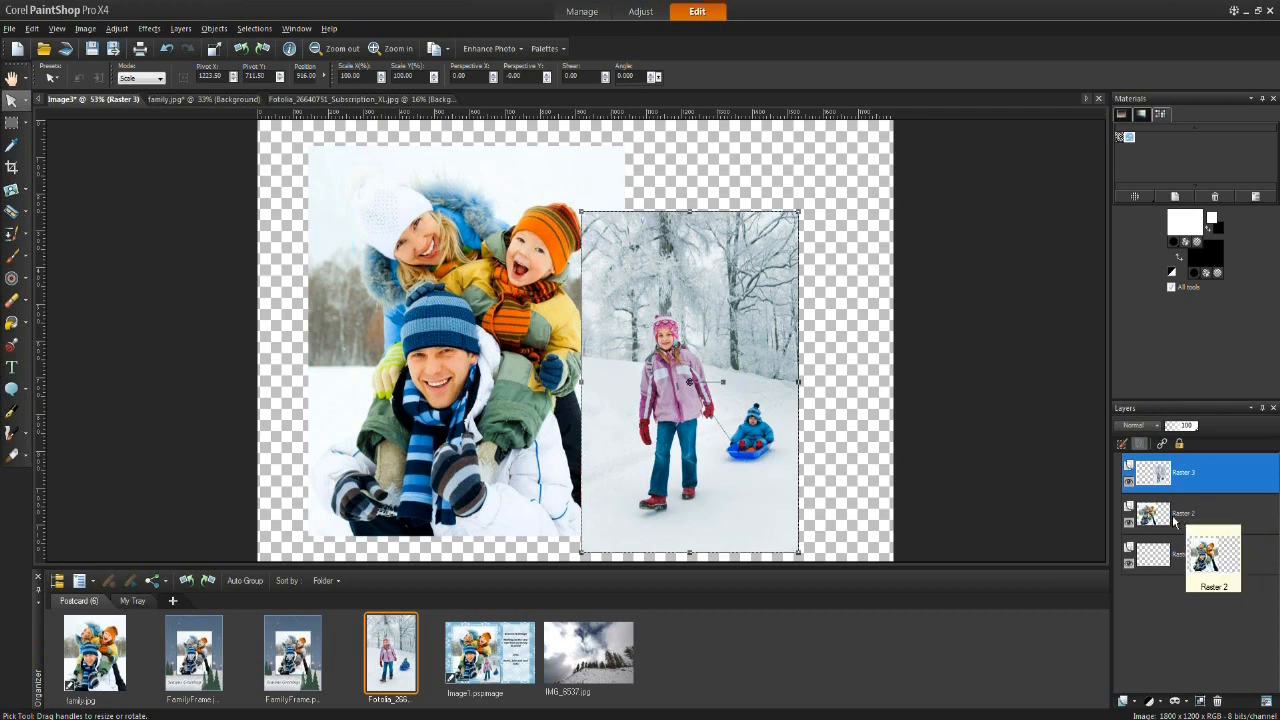
drag(690, 380, 745, 351)
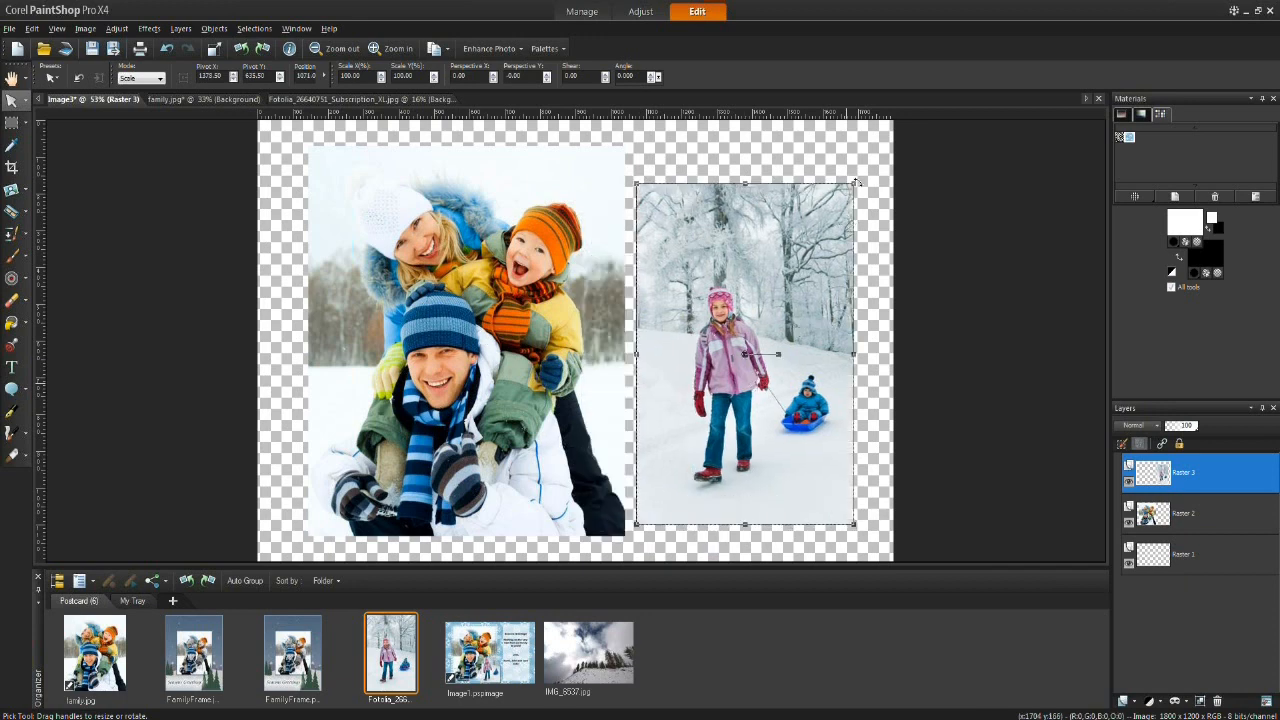
drag(854, 183, 798, 273)
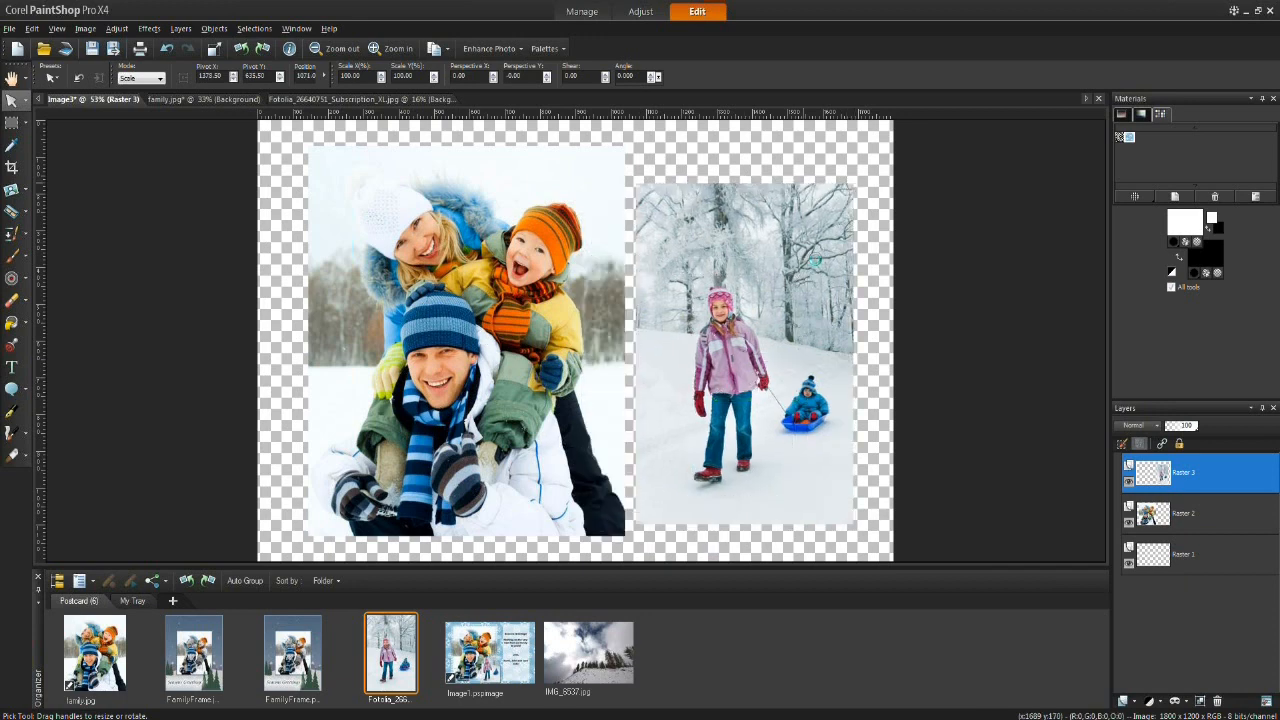
mouse_move(707, 368)
mouse_down()
mouse_move(719, 366)
mouse_move(694, 369)
mouse_move(713, 365)
mouse_up()
drag(812, 251, 790, 286)
drag(703, 383, 726, 371)
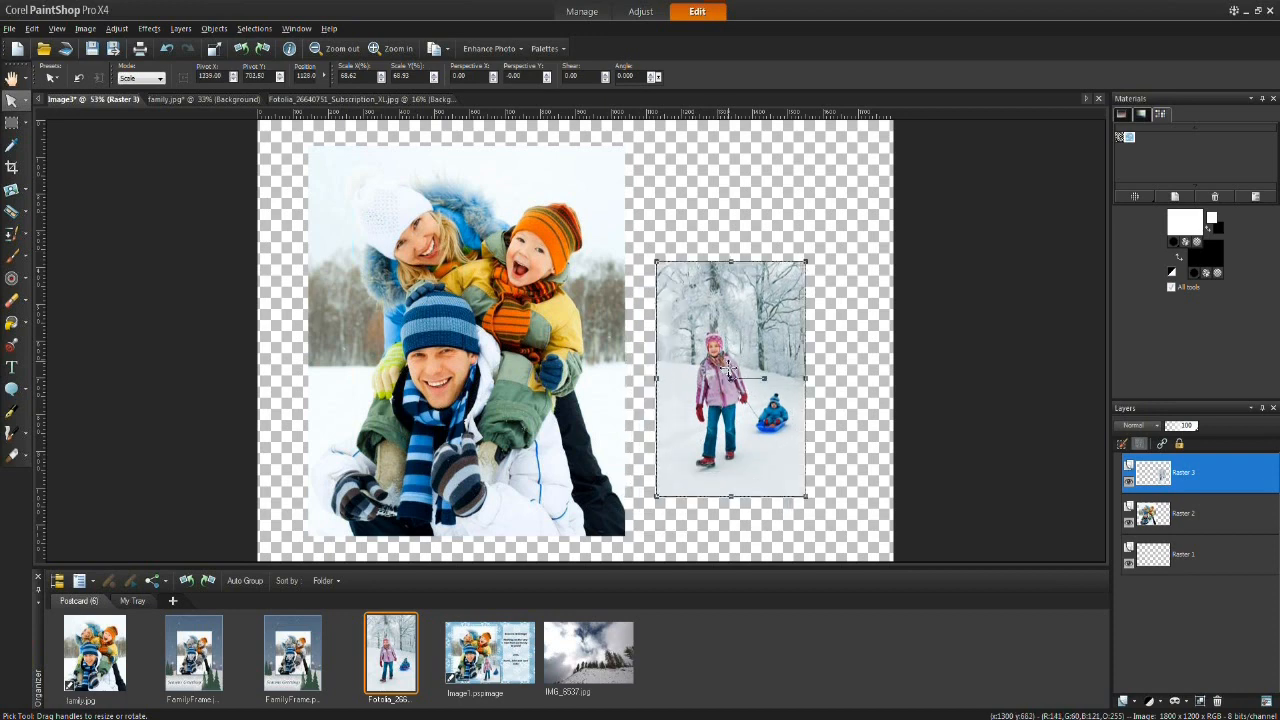
drag(656, 262, 646, 238)
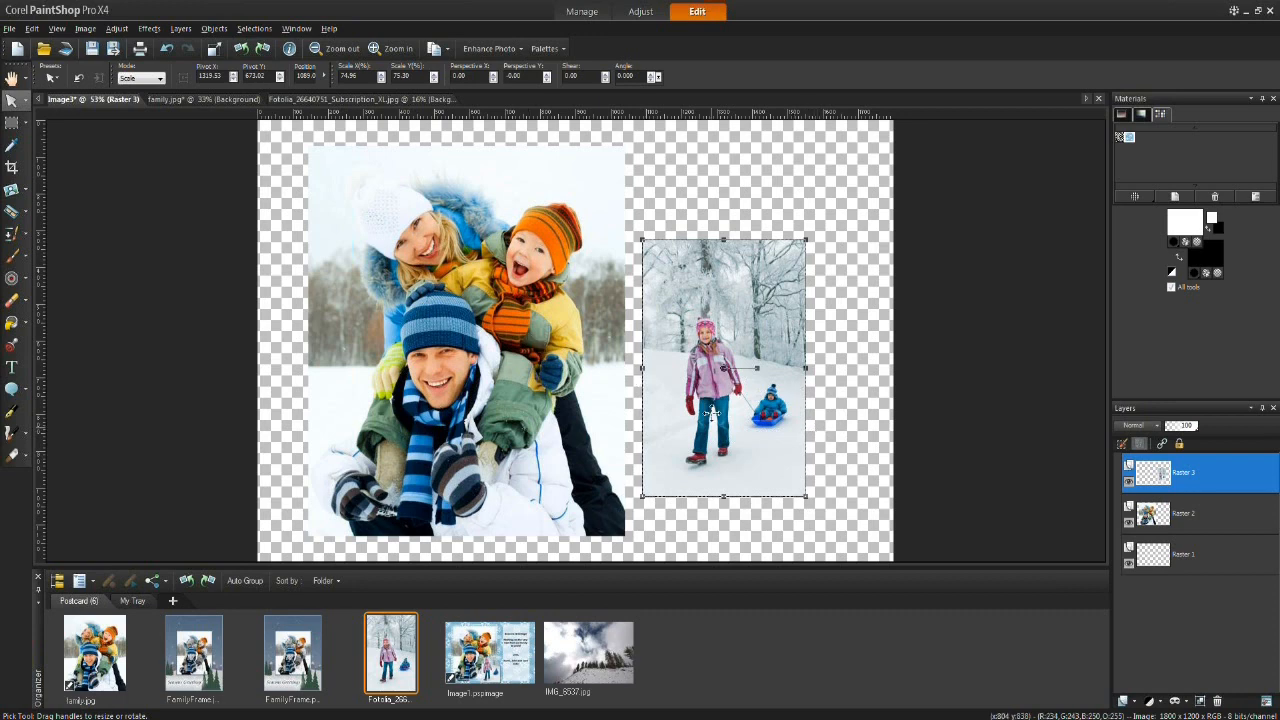
drag(709, 411, 729, 313)
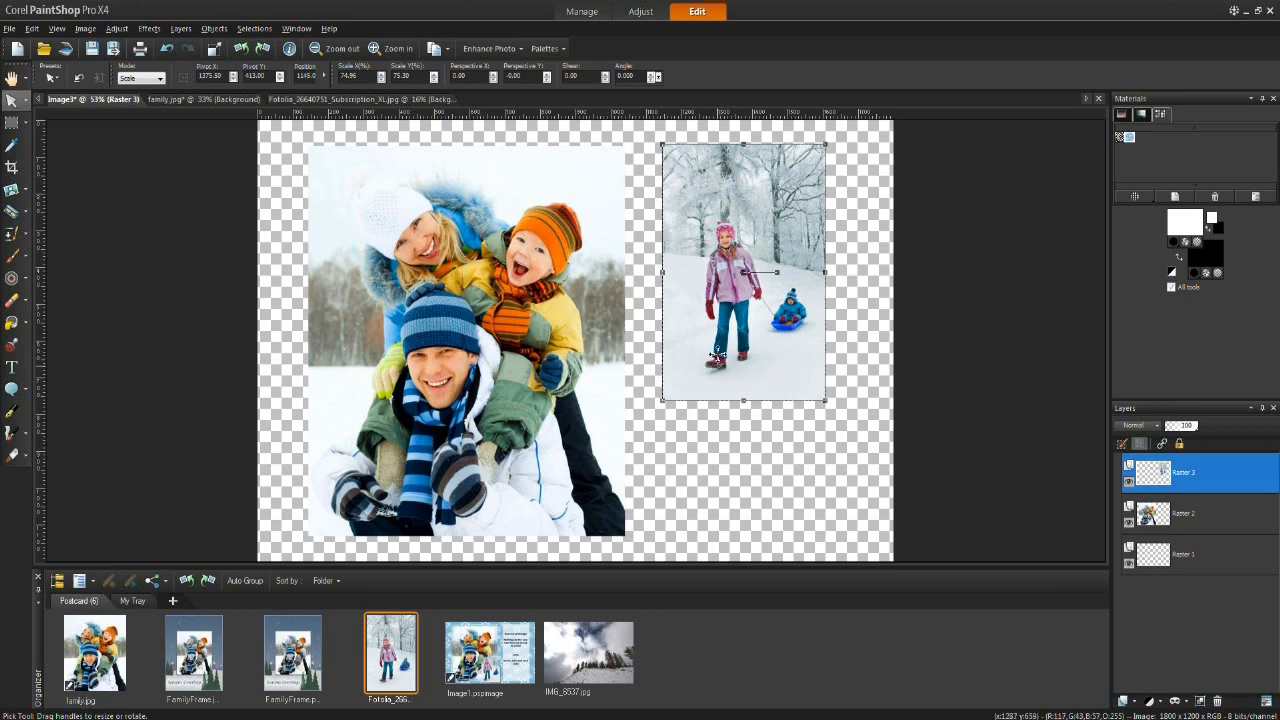
drag(719, 358, 714, 371)
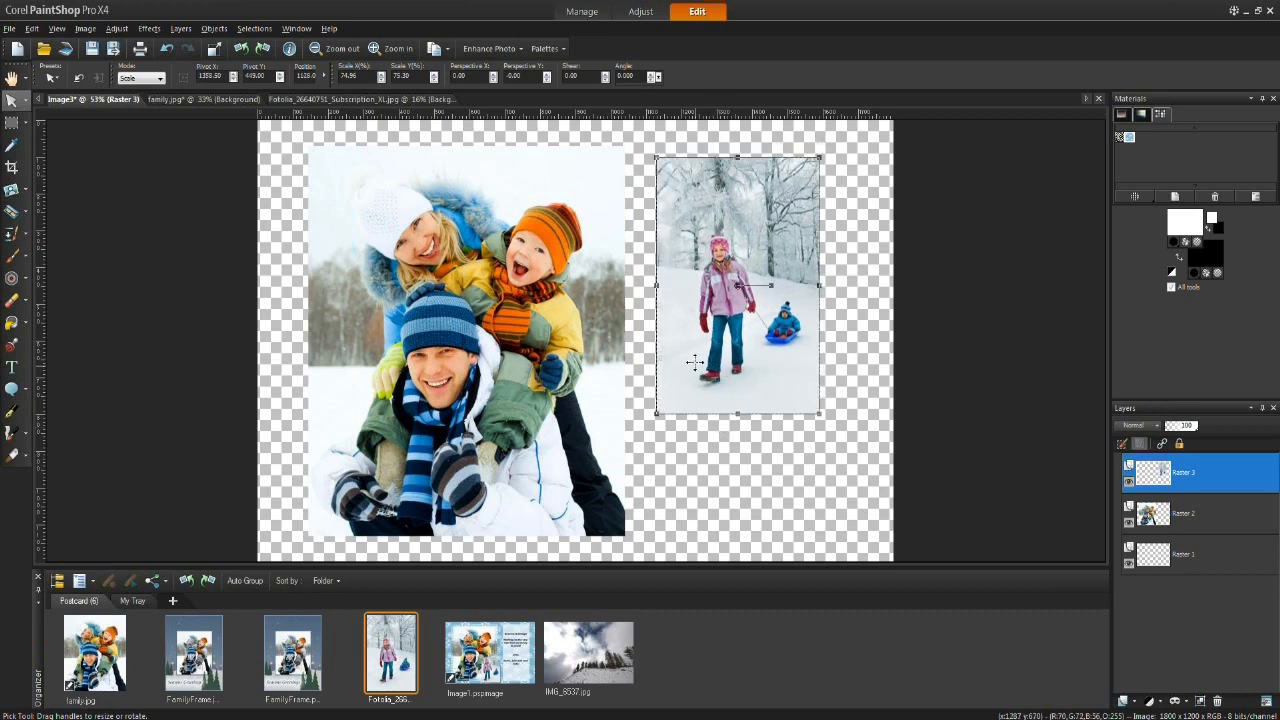
Step: Select both photo layers, align their bottom edges, and undo the alignment
mouse_move(1175, 513)
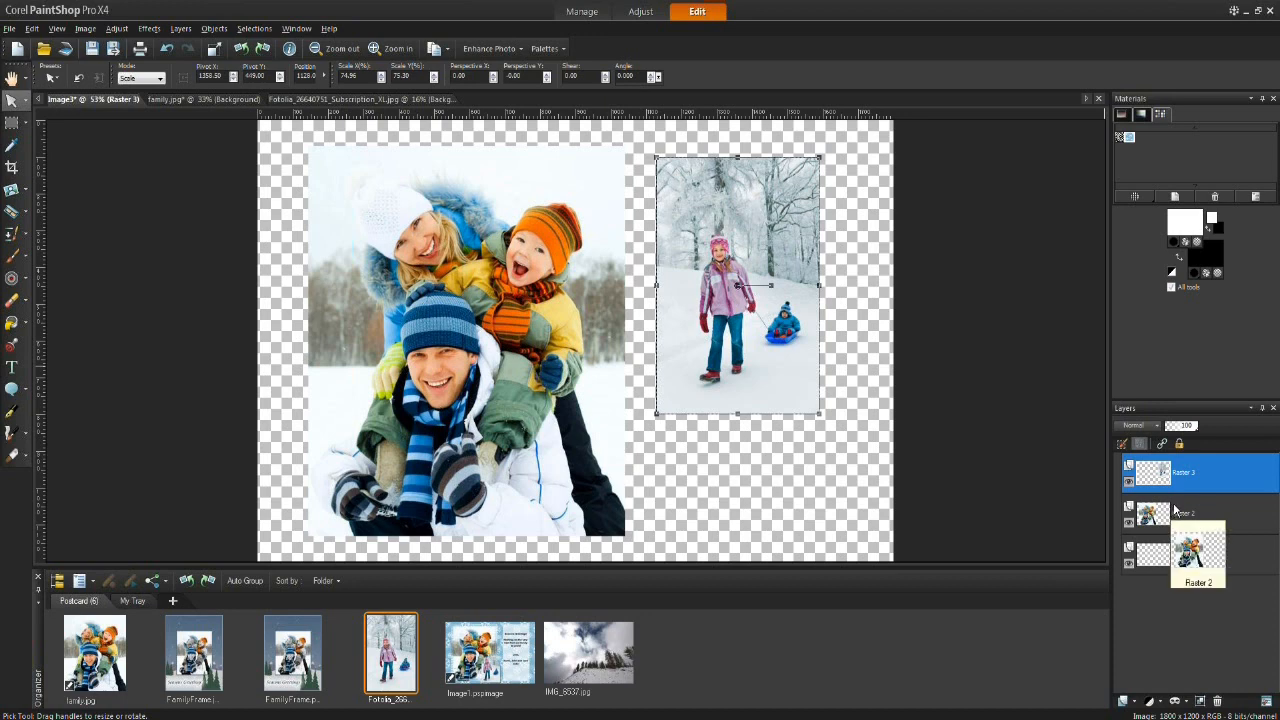
shift+click(1190, 513)
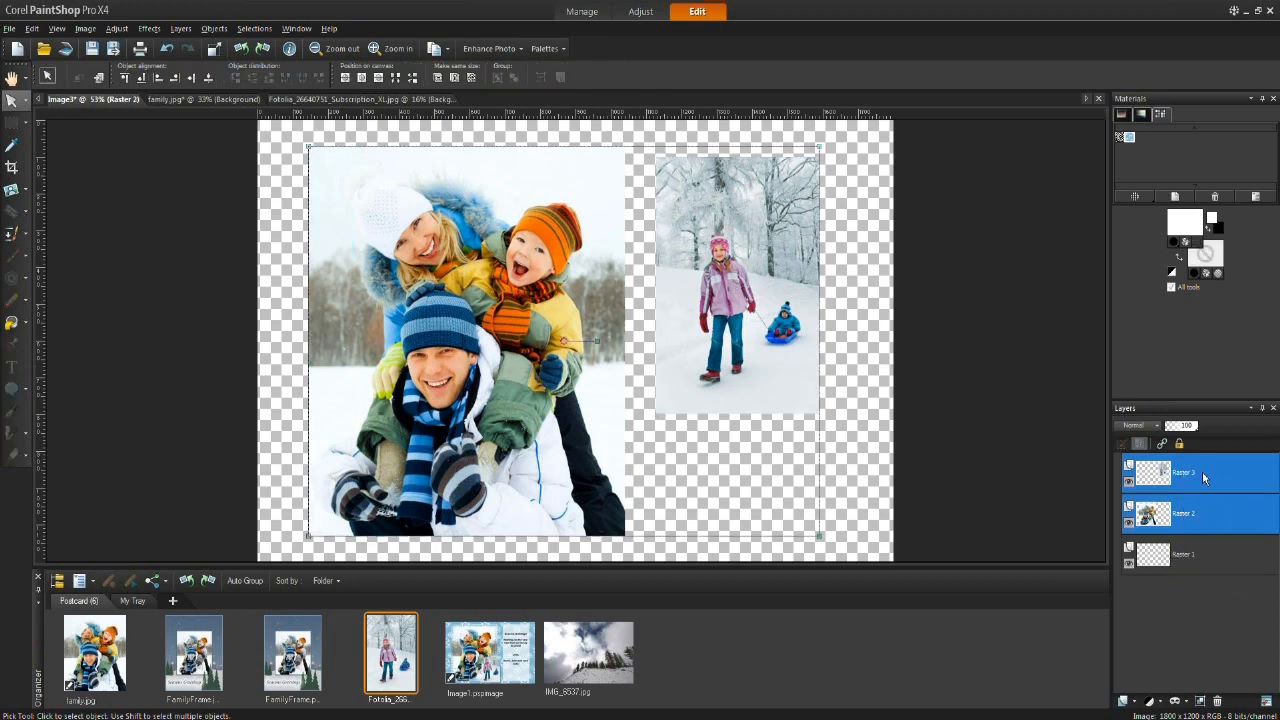
click(978, 430)
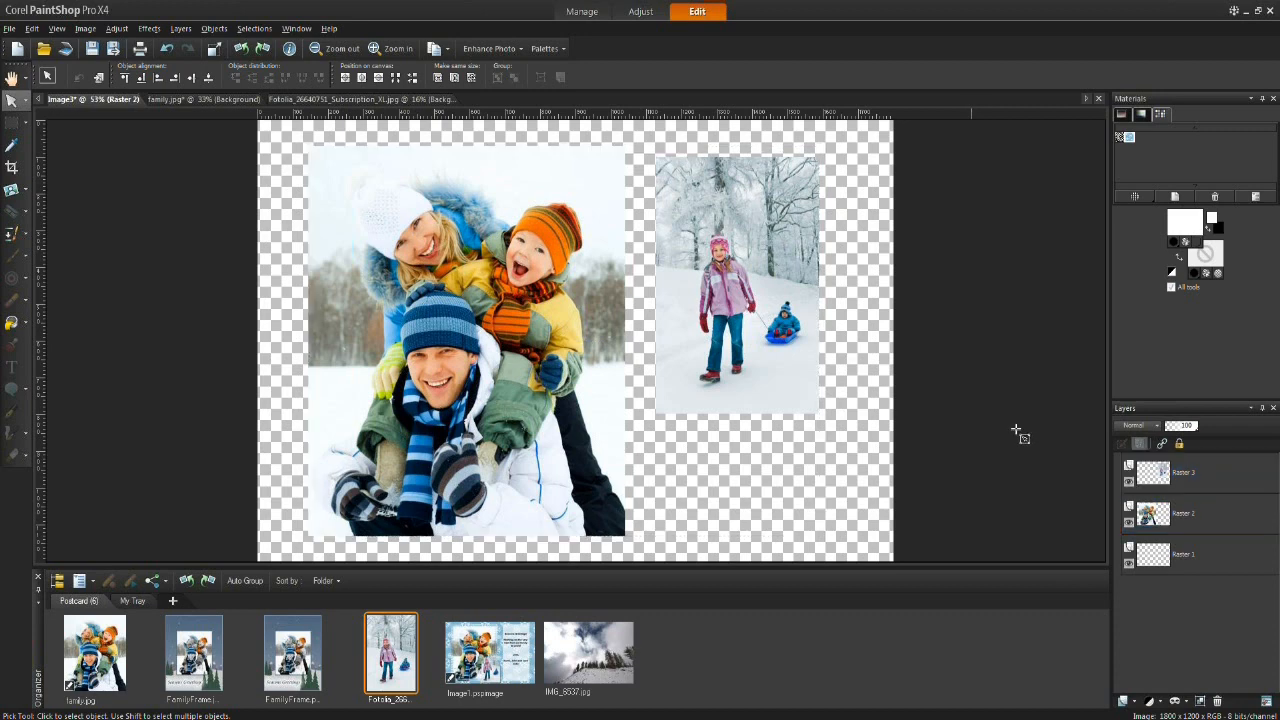
click(1199, 477)
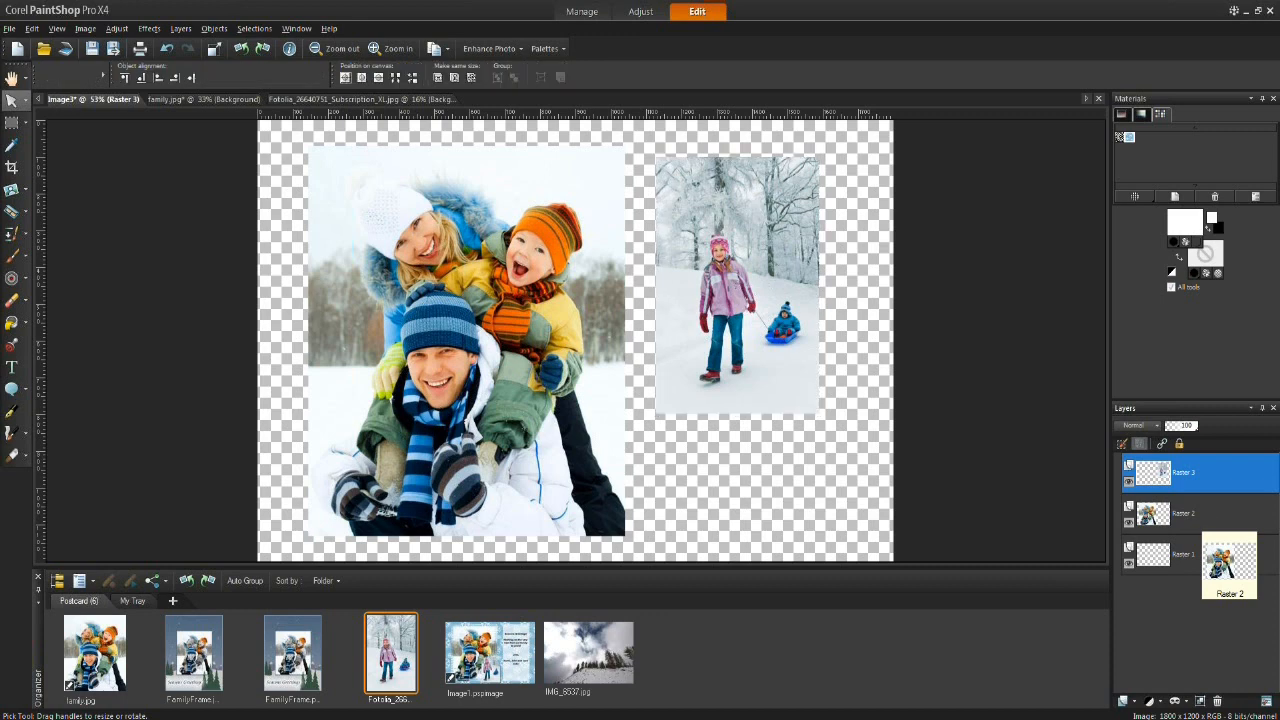
ctrl+click(1206, 513)
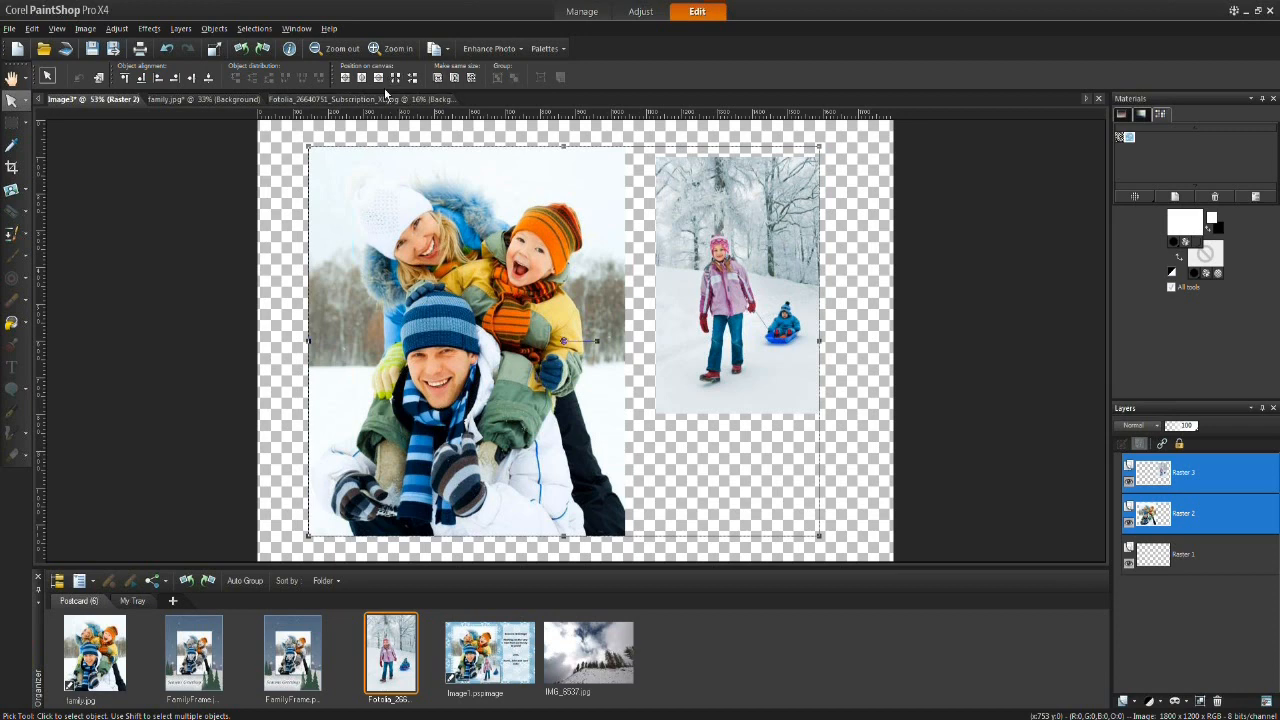
click(141, 79)
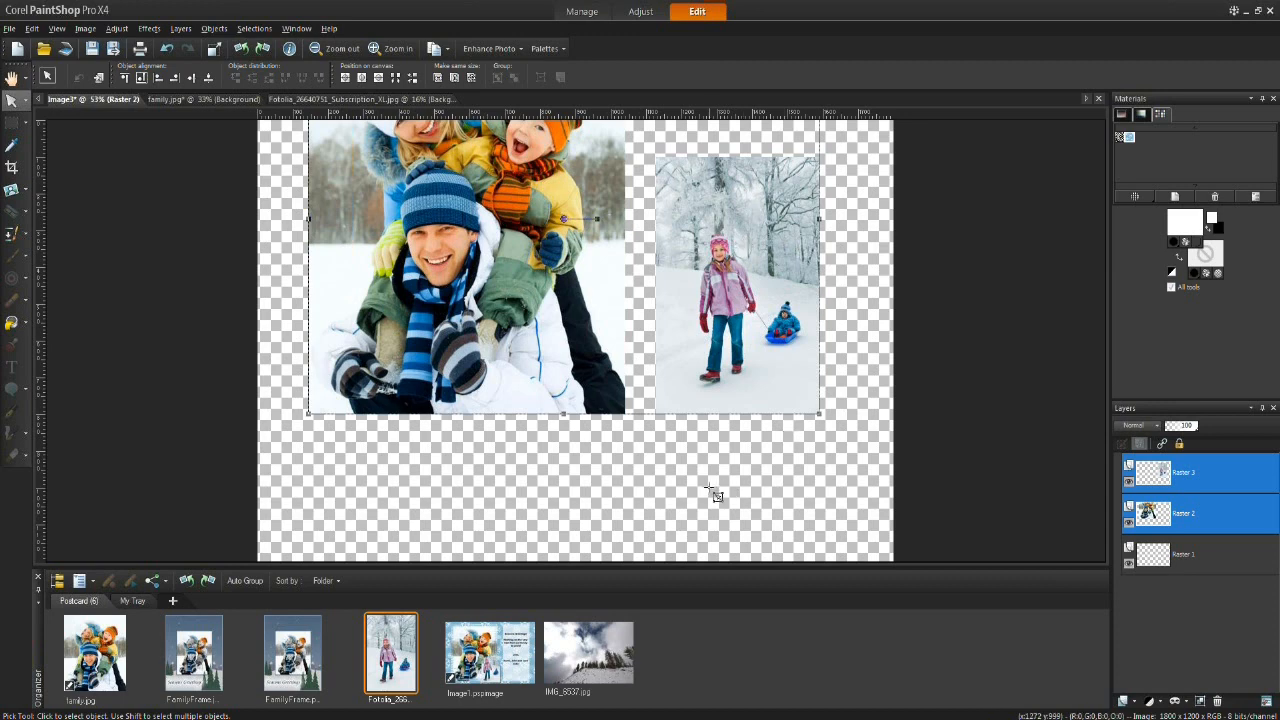
click(166, 48)
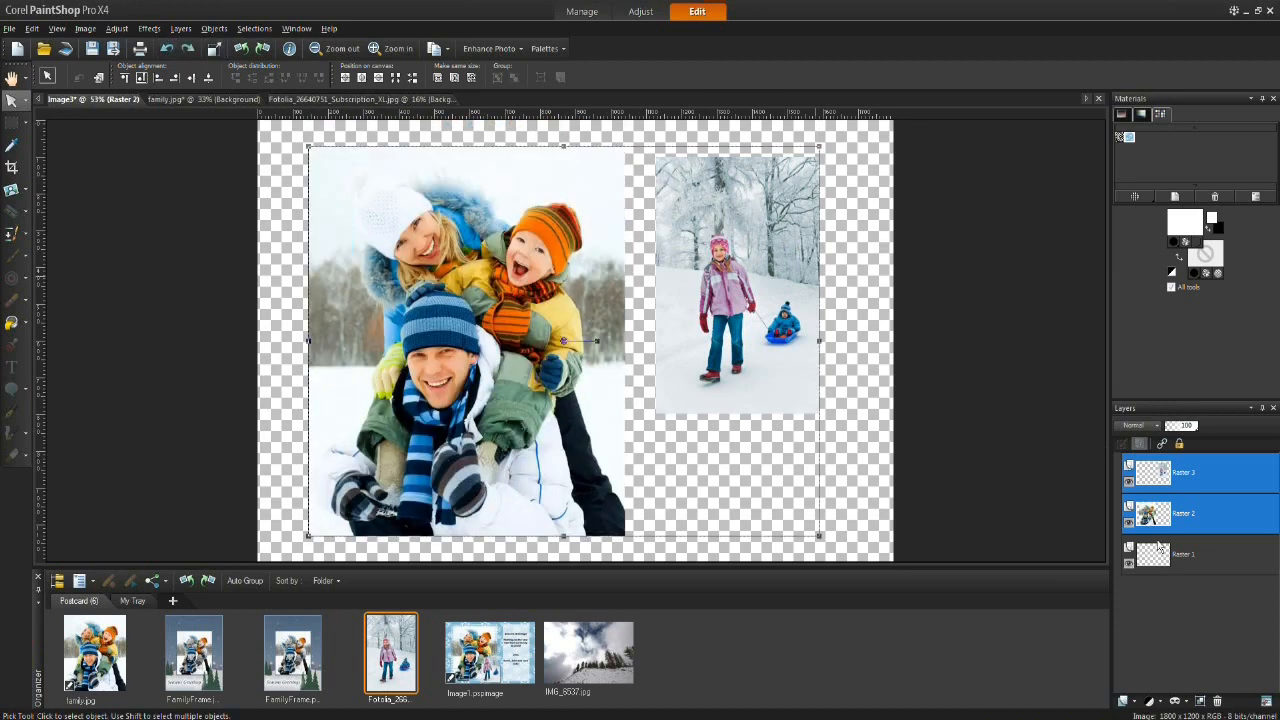
Step: Try bottom-aligning the sledding photo to the family photo, then centering it vertically on the canvas
click(1217, 472)
click(1226, 518)
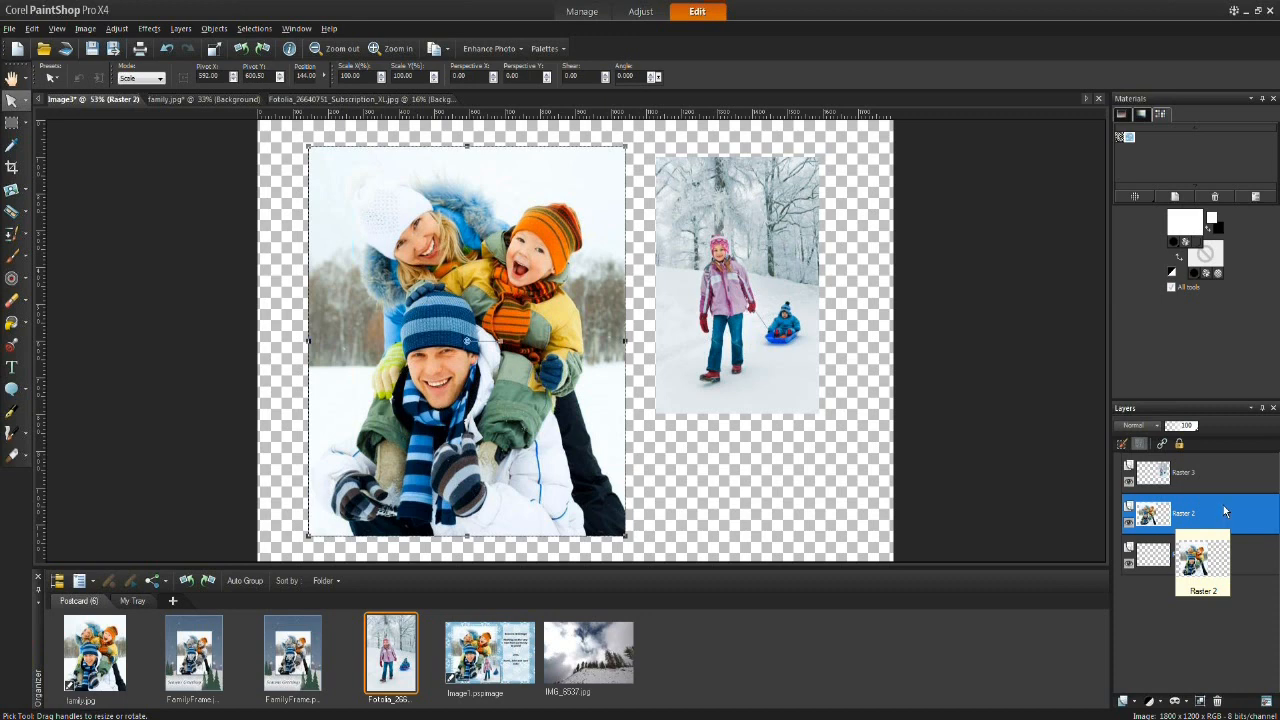
ctrl+click(1218, 472)
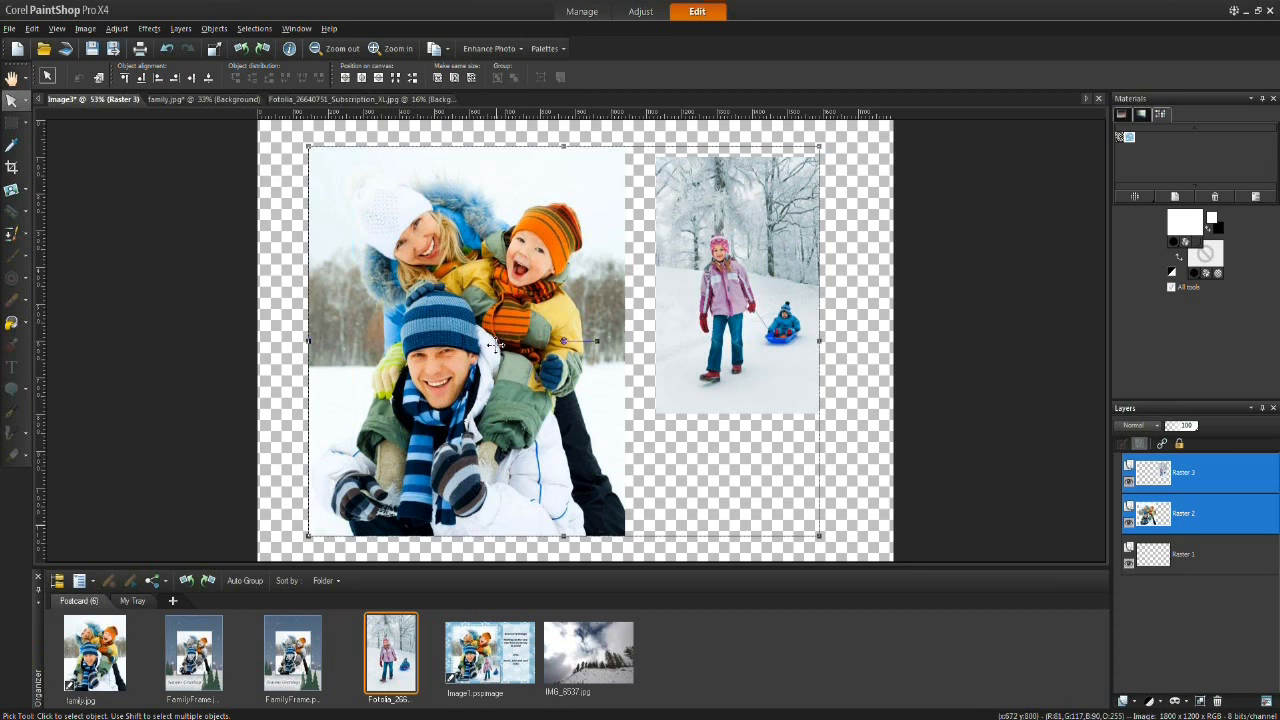
click(142, 79)
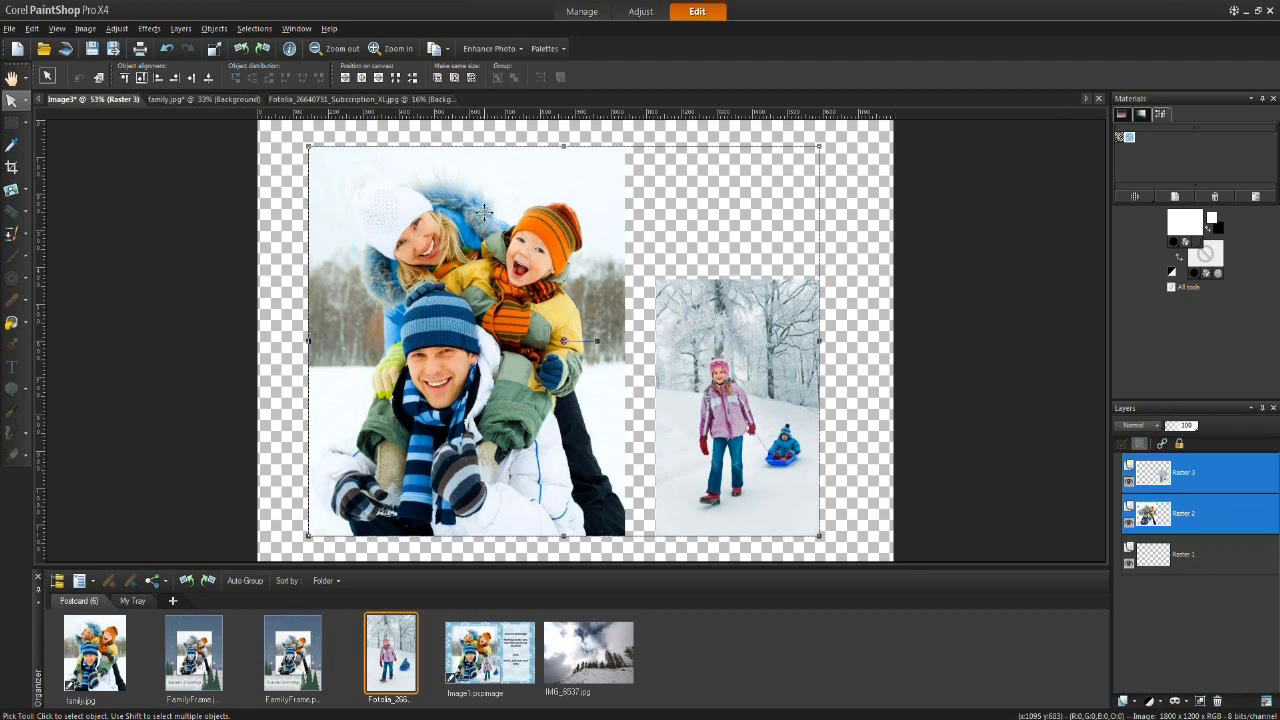
click(379, 78)
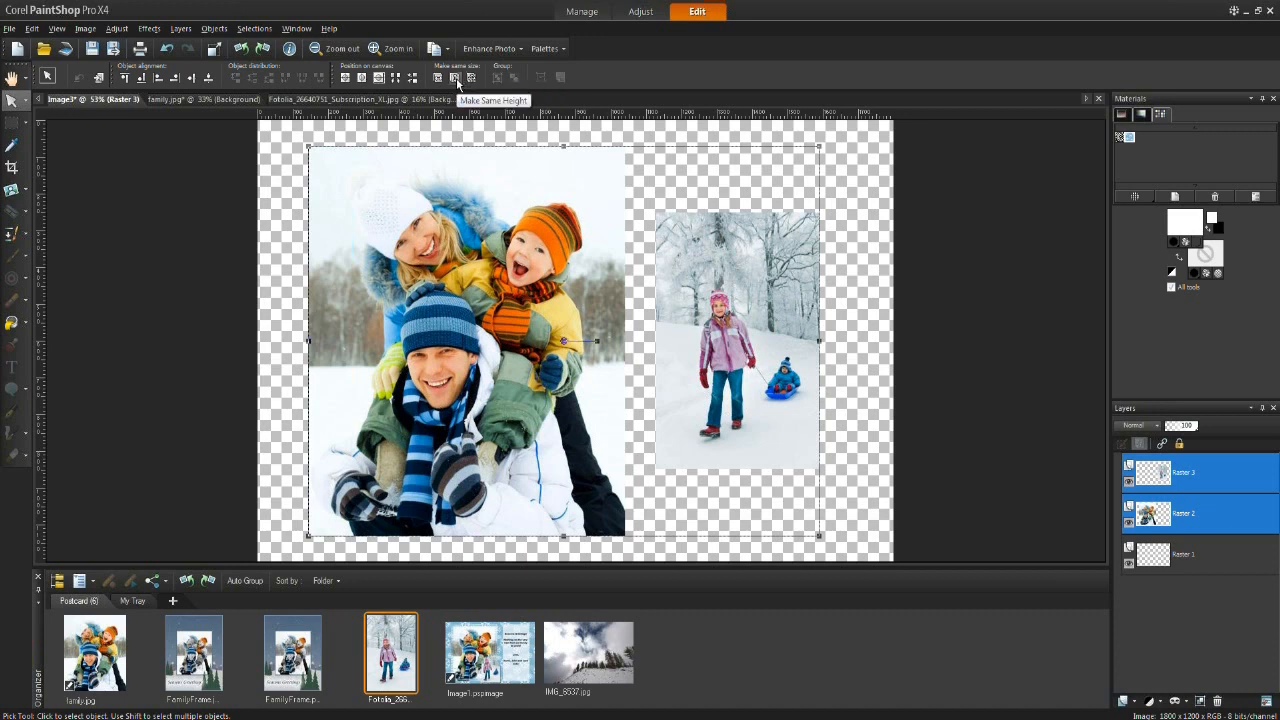
Step: Space the two photos evenly horizontally and align their bottom edges
click(395, 79)
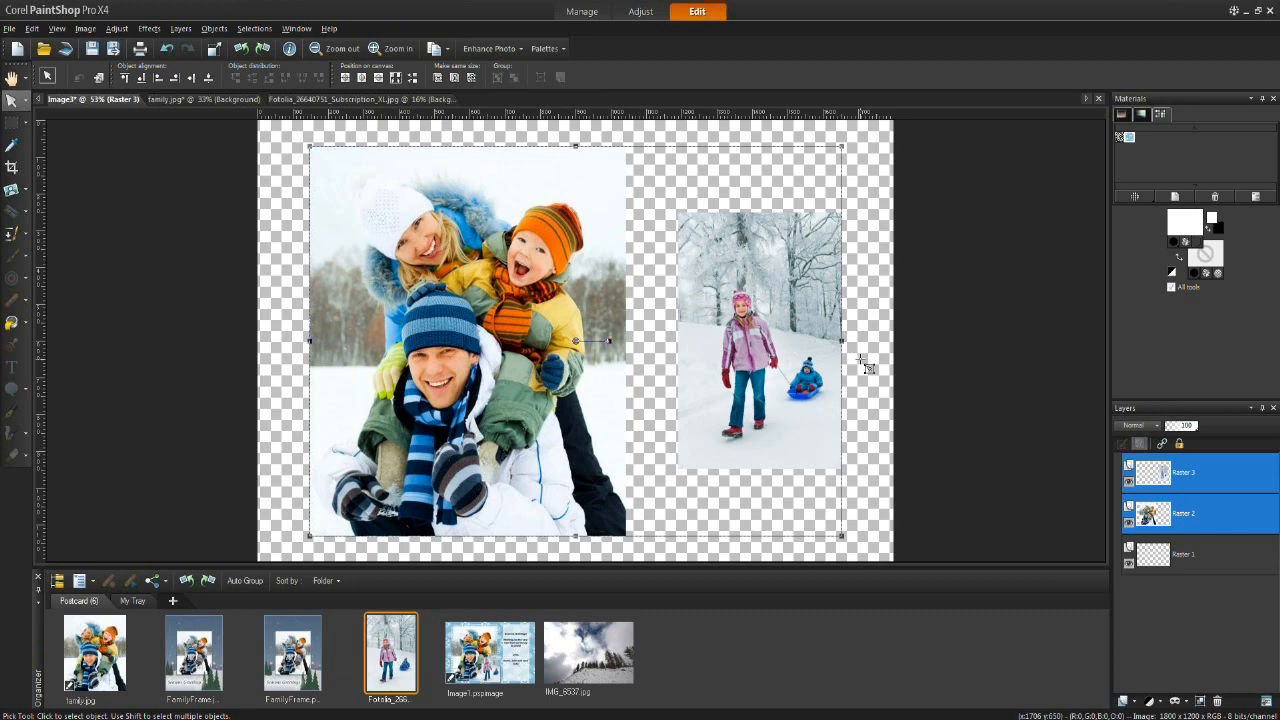
click(142, 79)
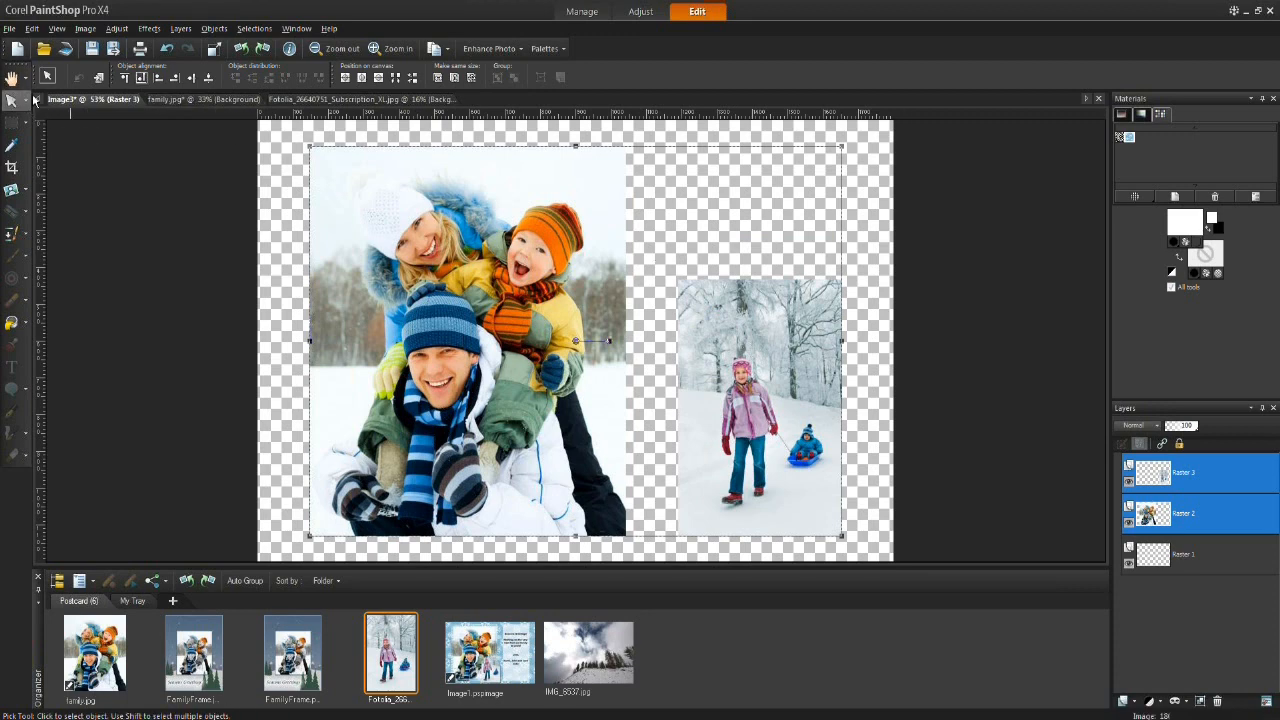
click(866, 308)
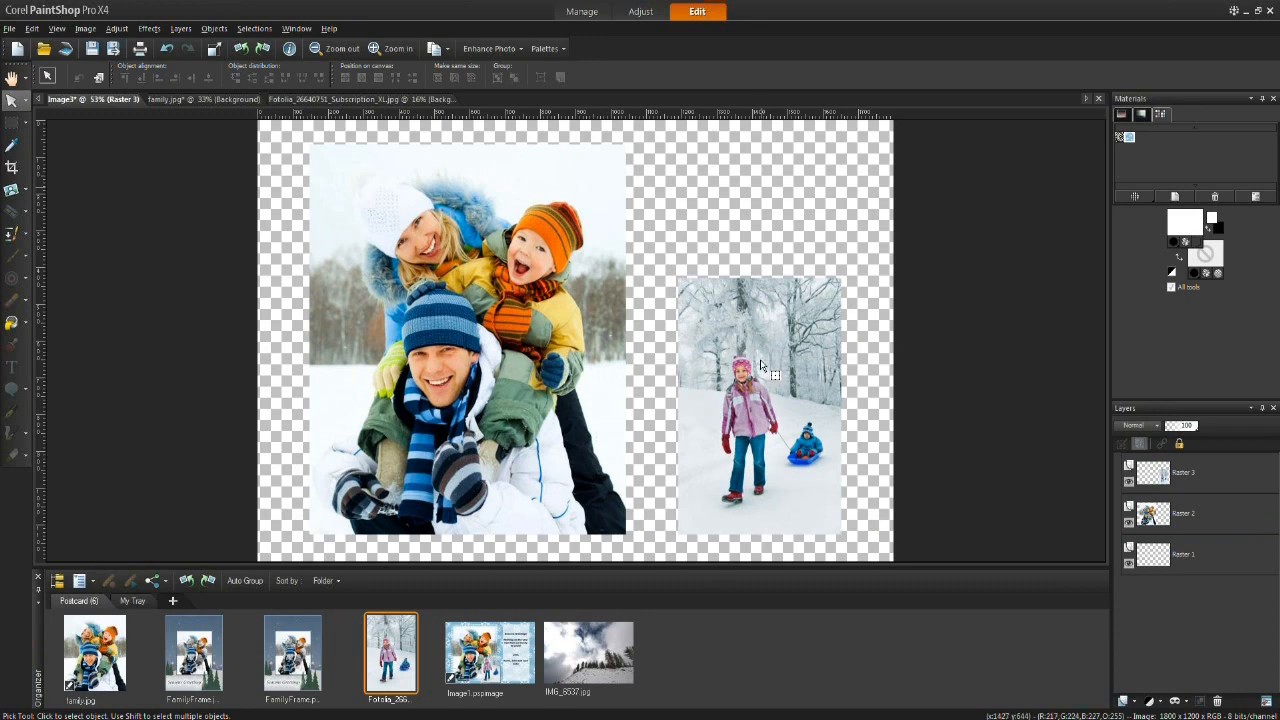
Step: Shrink the sledding photo to about 55% and place it overlapping the family photo's lower right corner
click(1181, 475)
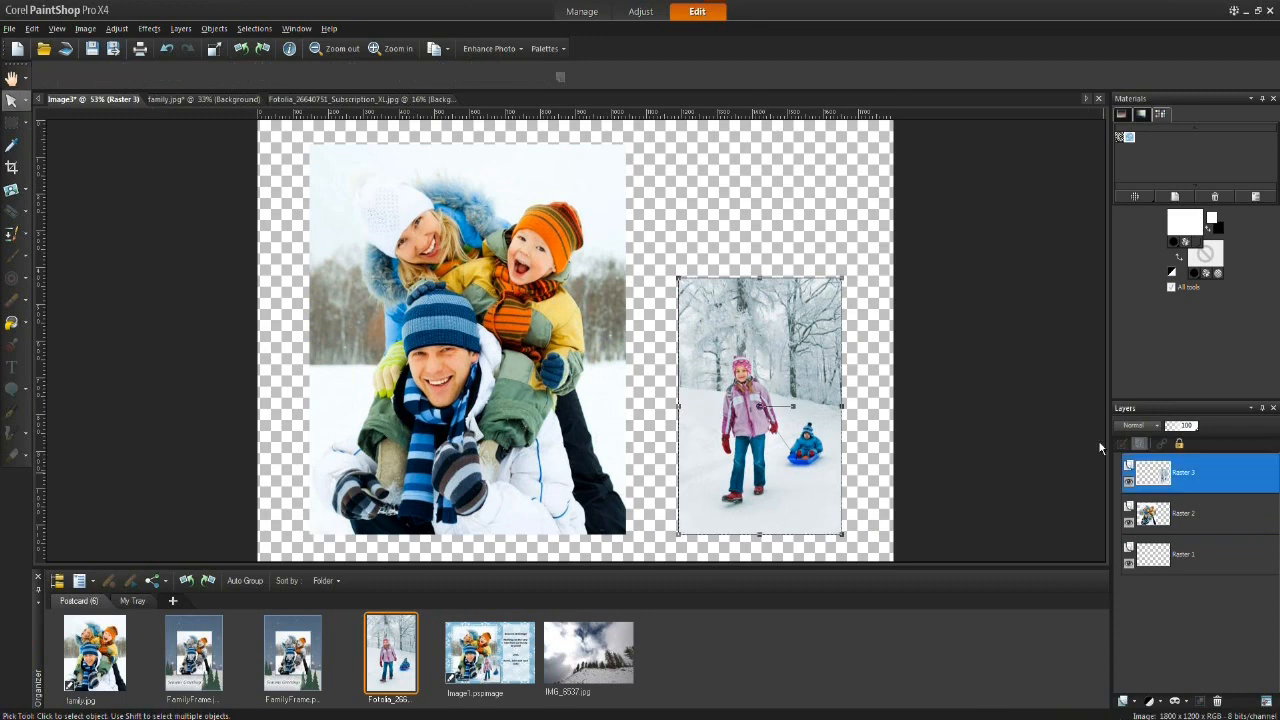
key(k)
drag(752, 407, 668, 410)
drag(752, 283, 677, 394)
mouse_move(638, 442)
mouse_down()
mouse_move(620, 441)
mouse_move(629, 425)
mouse_up()
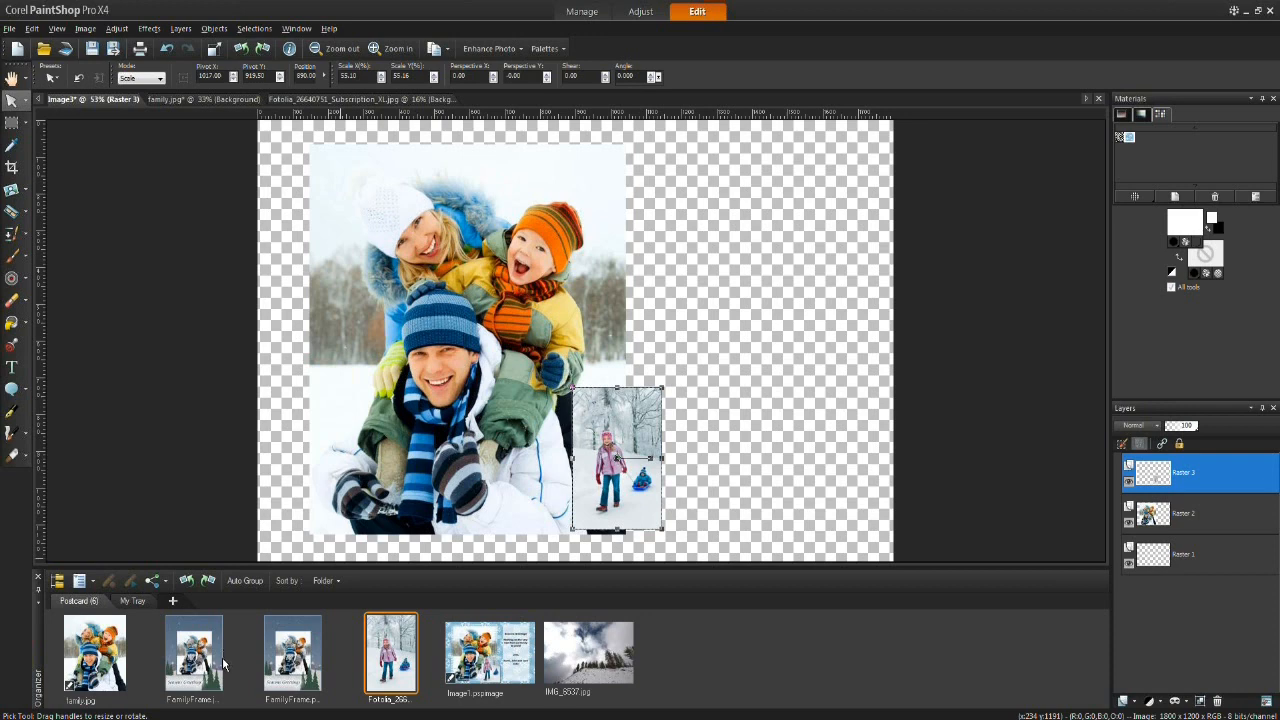
Step: Sample a pink and then a magenta foreground colour from the Materials palette's colour spectrum
mouse_move(224, 655)
click(1124, 117)
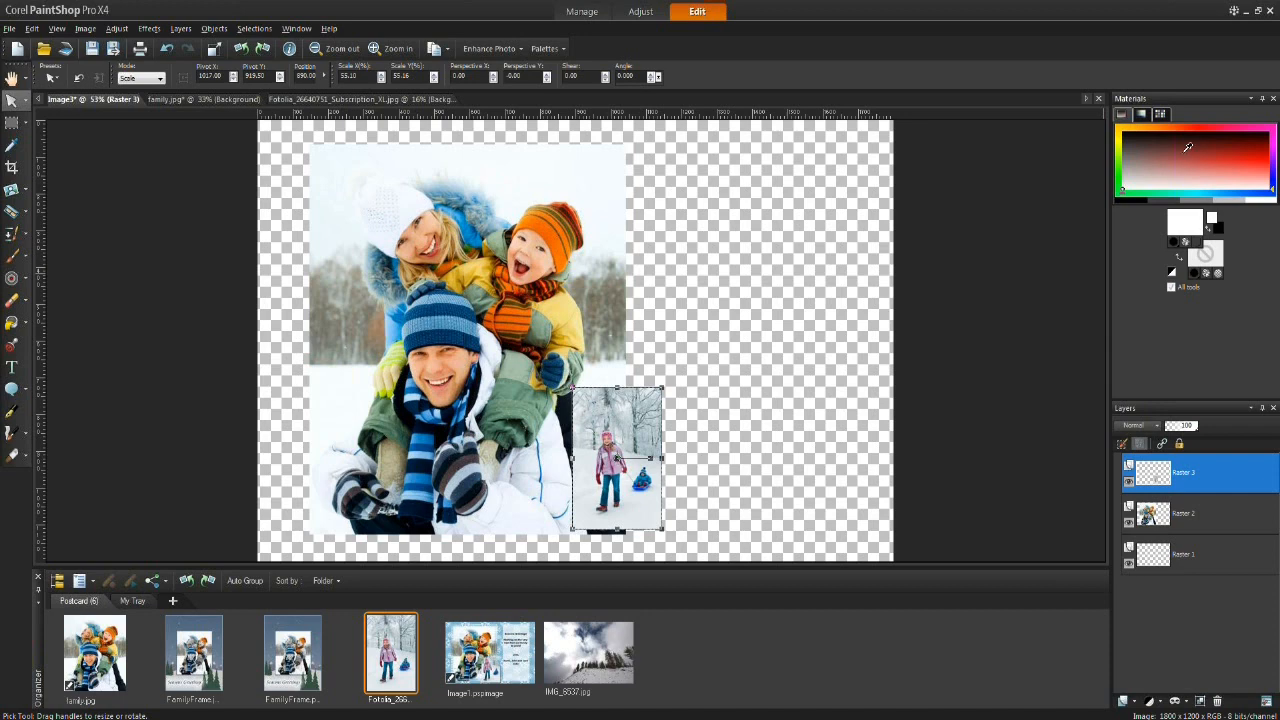
click(1188, 147)
click(1185, 177)
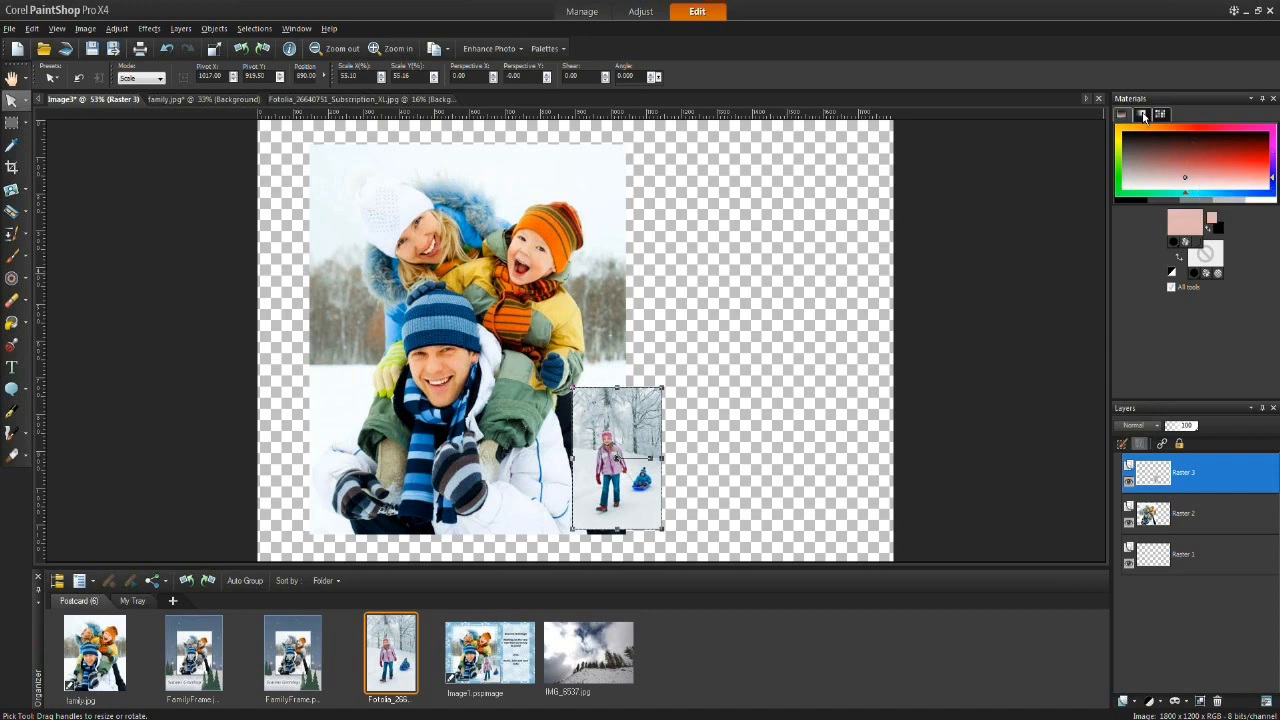
click(1143, 116)
click(1182, 147)
click(1182, 169)
click(1191, 184)
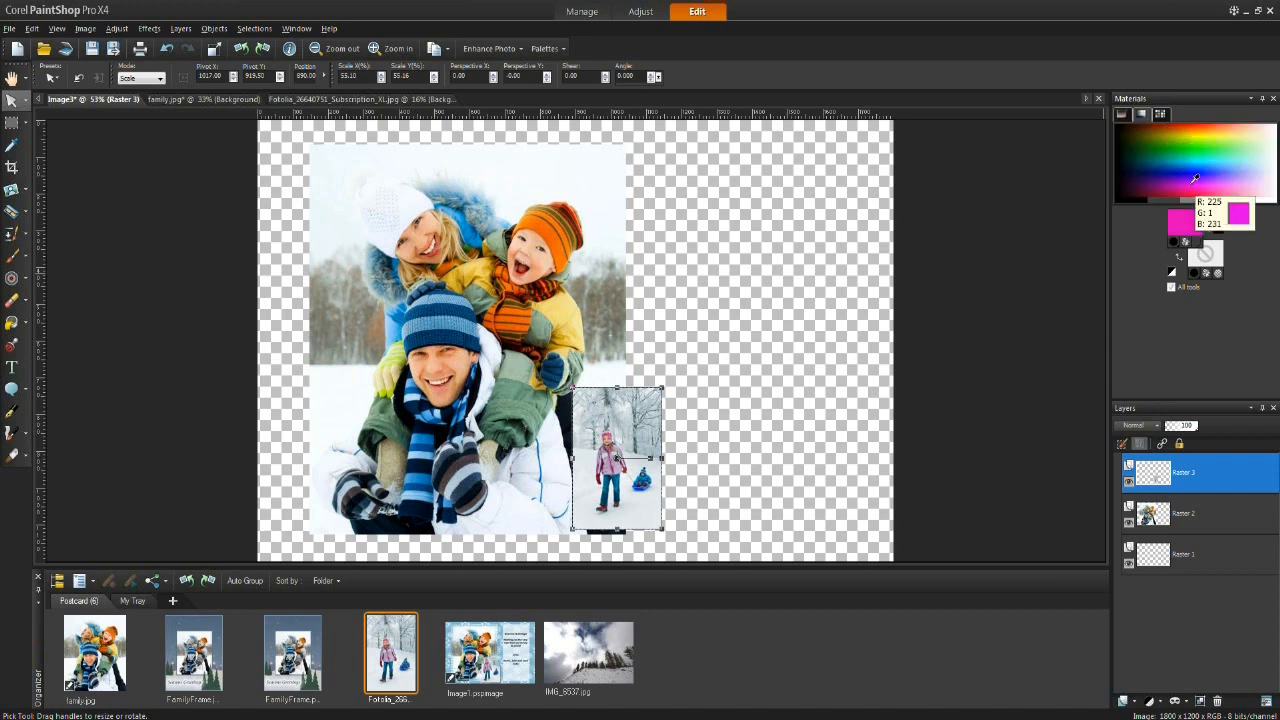
Step: Set the foreground colour to purple from the colour spectrum and switch the Materials palette to Swatches
click(1190, 146)
click(1242, 140)
click(1179, 143)
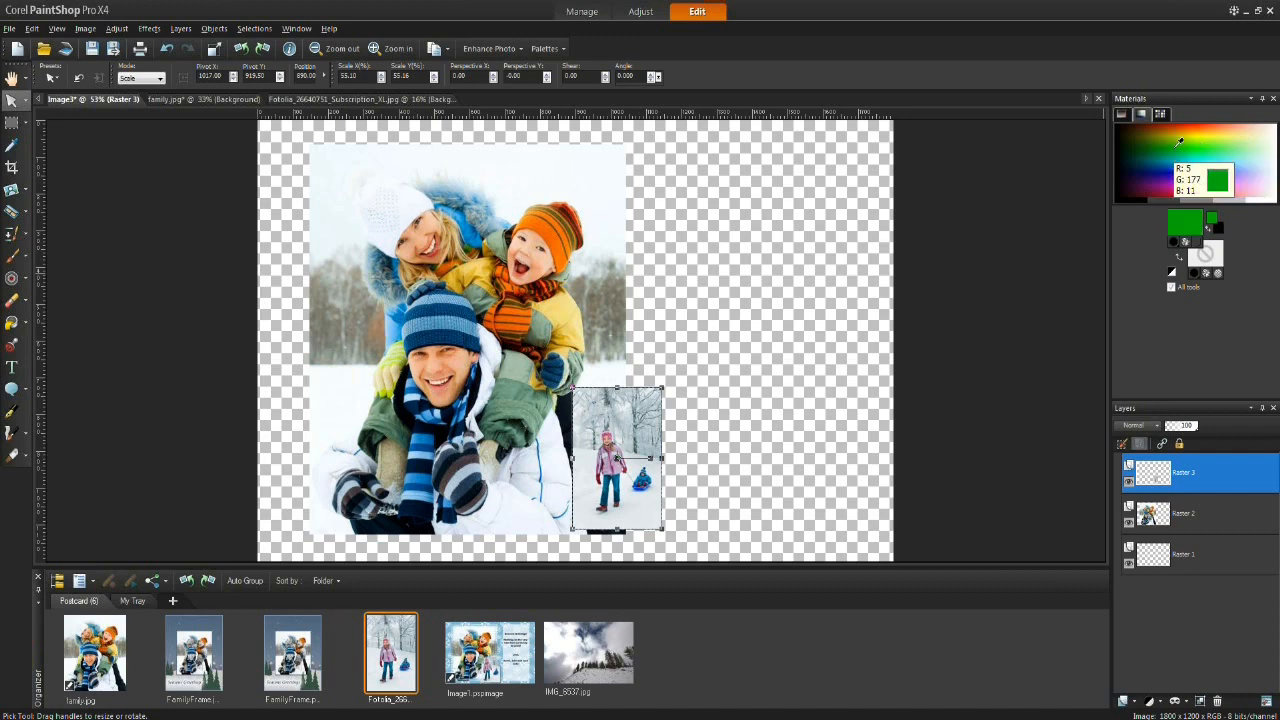
click(1183, 179)
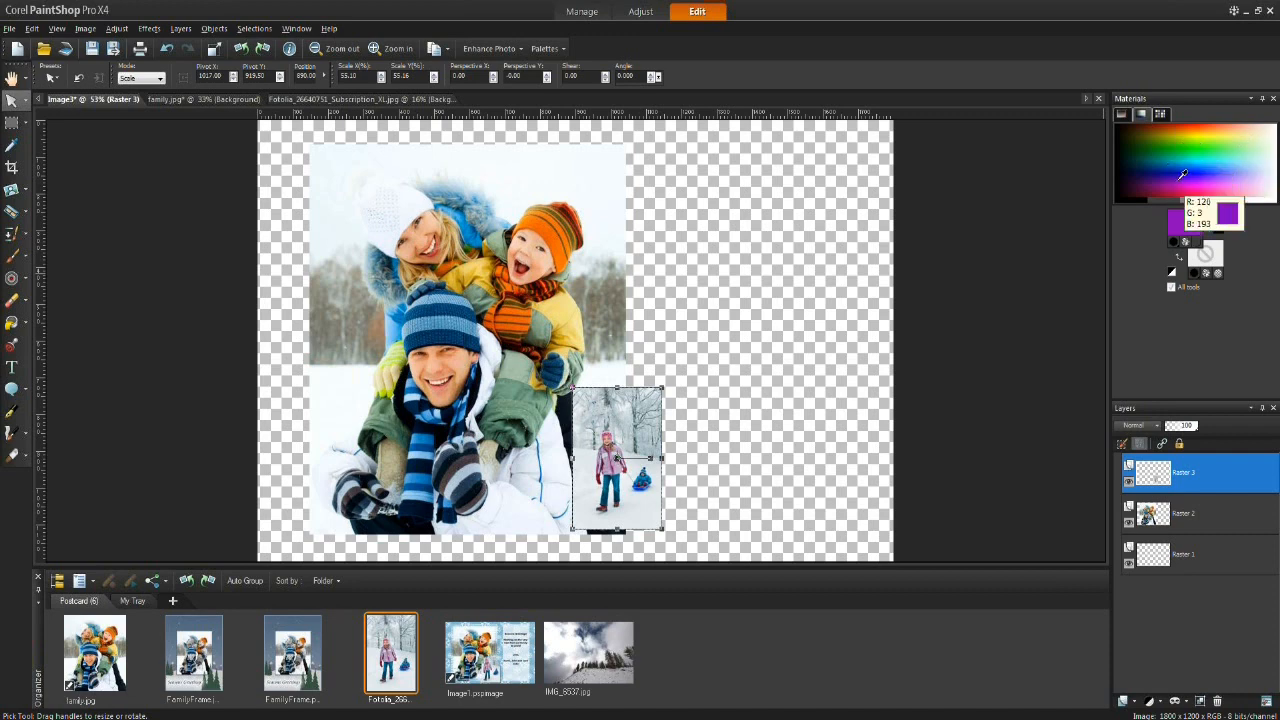
click(1164, 112)
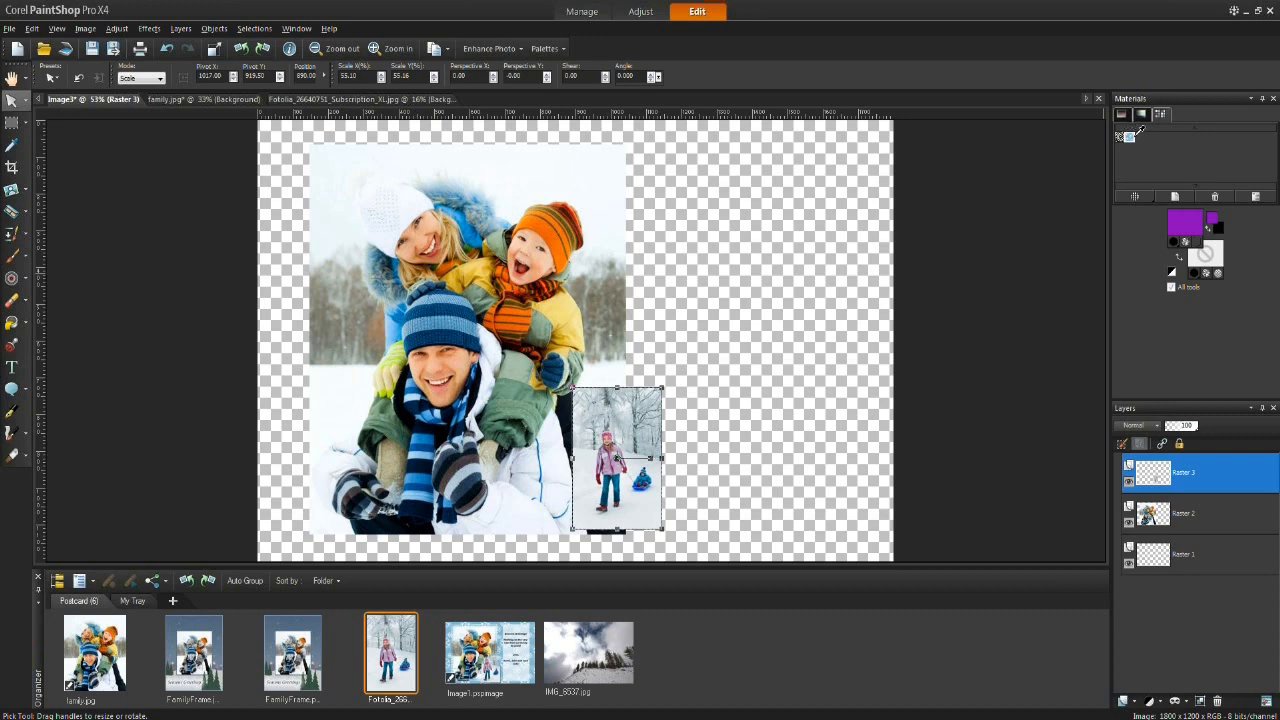
Step: Save the purple foreground colour as a new swatch named Eve
click(1175, 197)
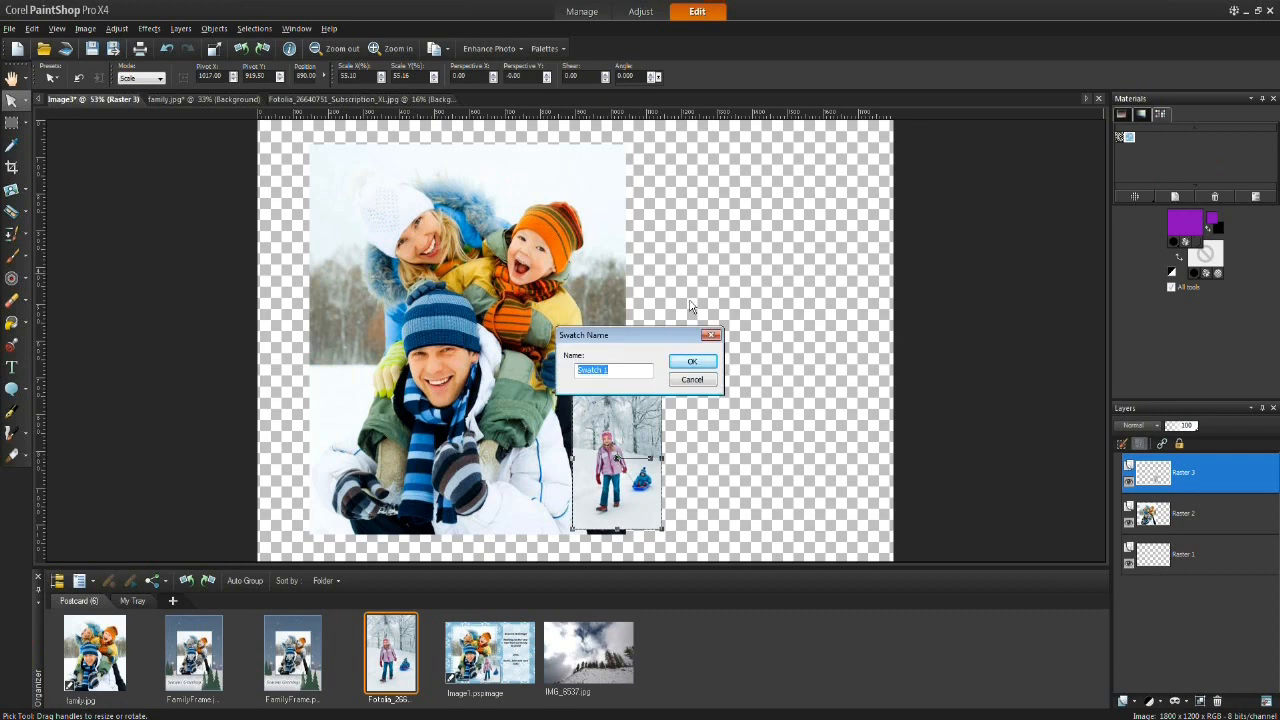
text(Evelyn's)
click(692, 362)
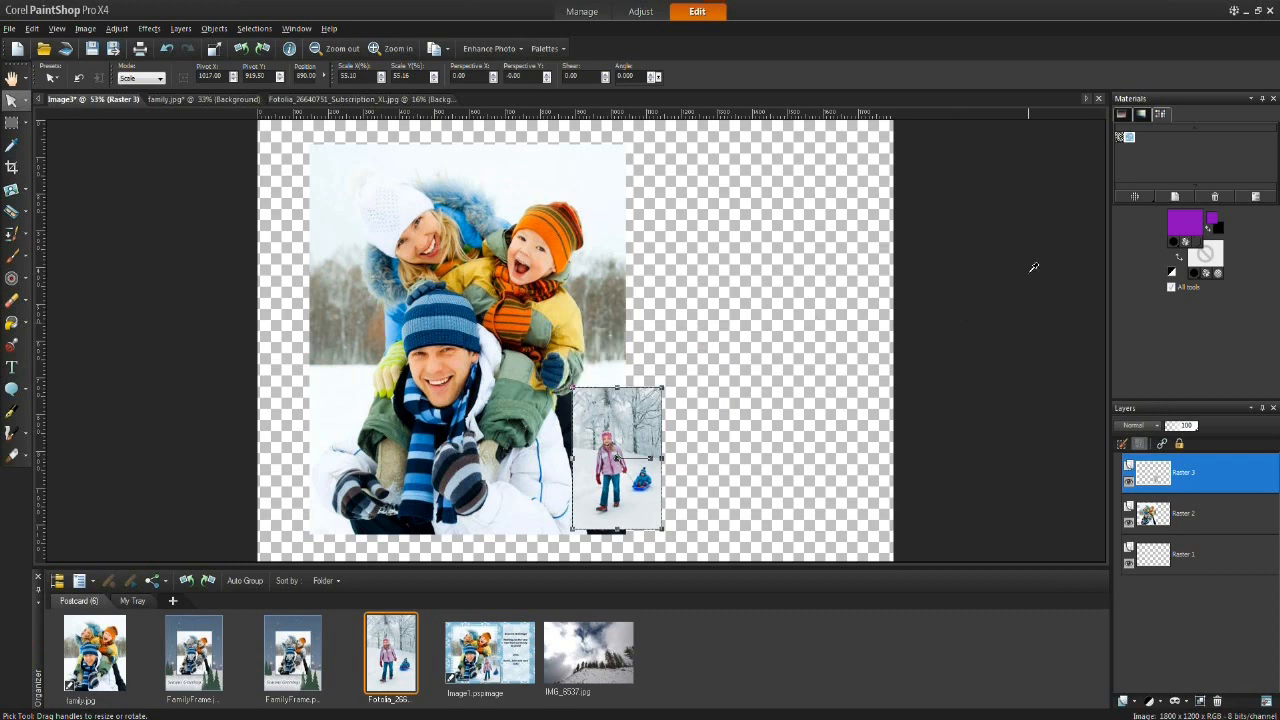
Step: Open Material Properties and compare the Color, Gradient and Pattern material styles
click(638, 219)
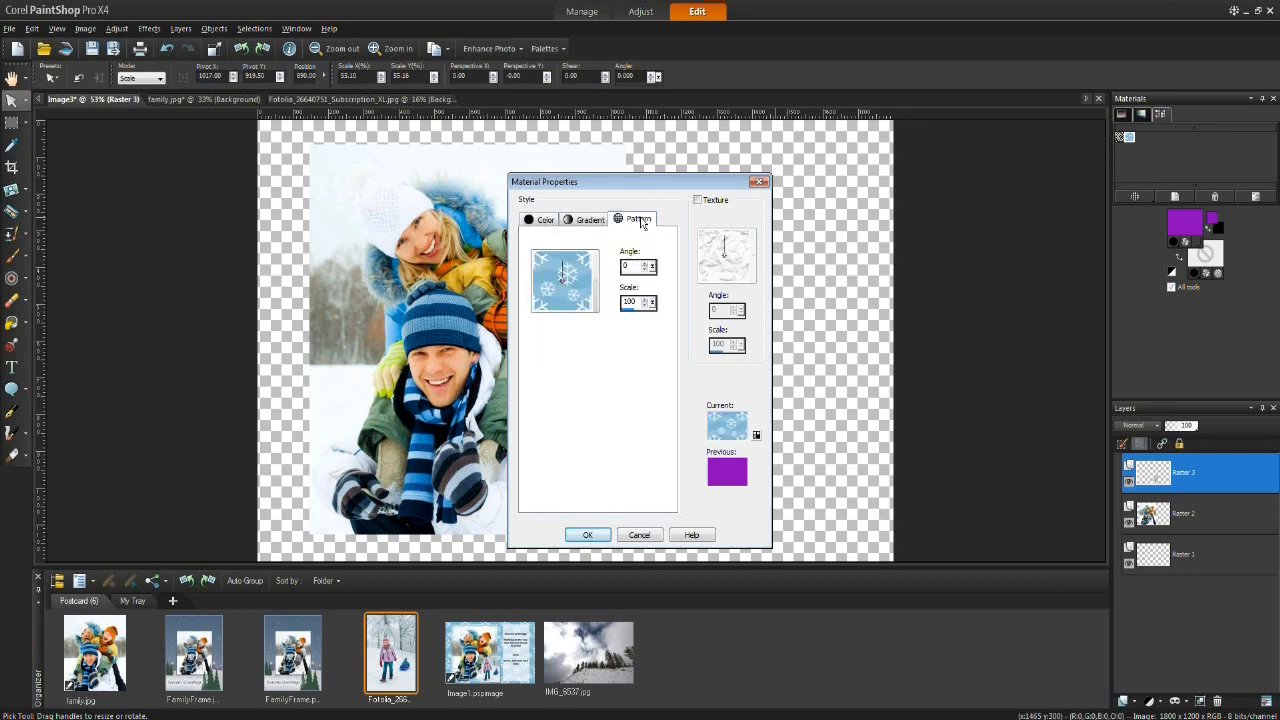
click(546, 219)
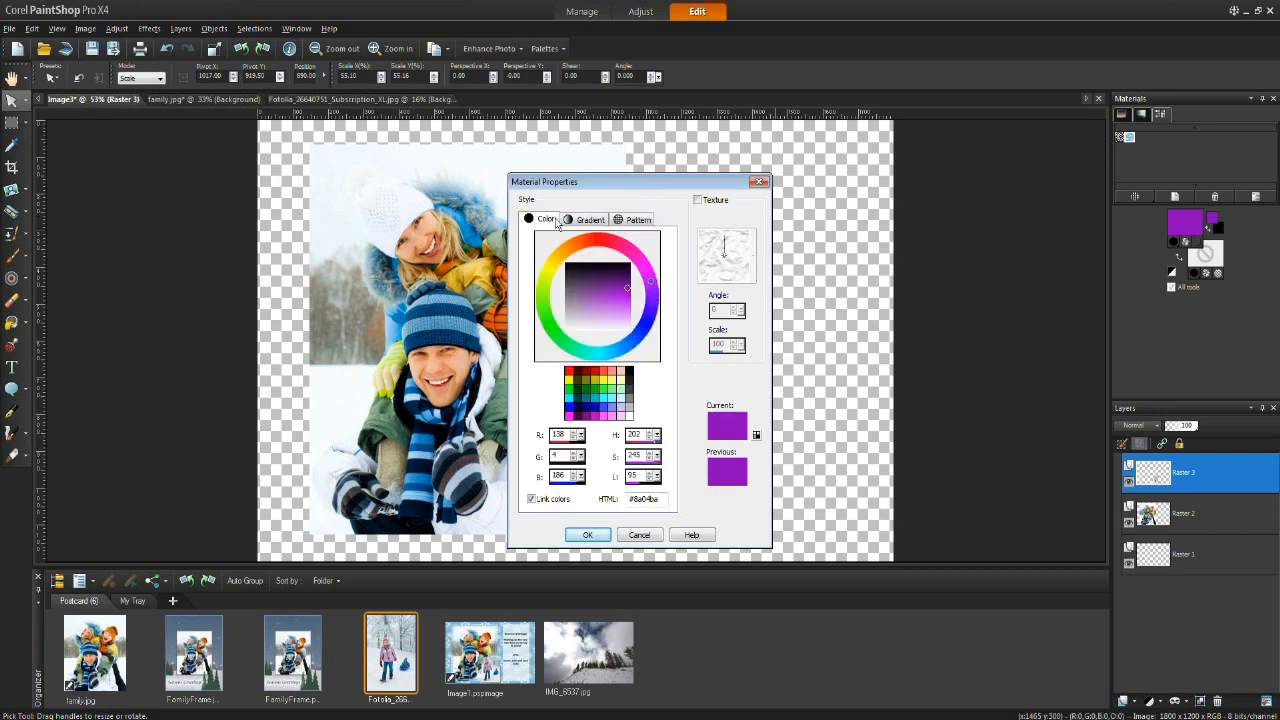
click(588, 220)
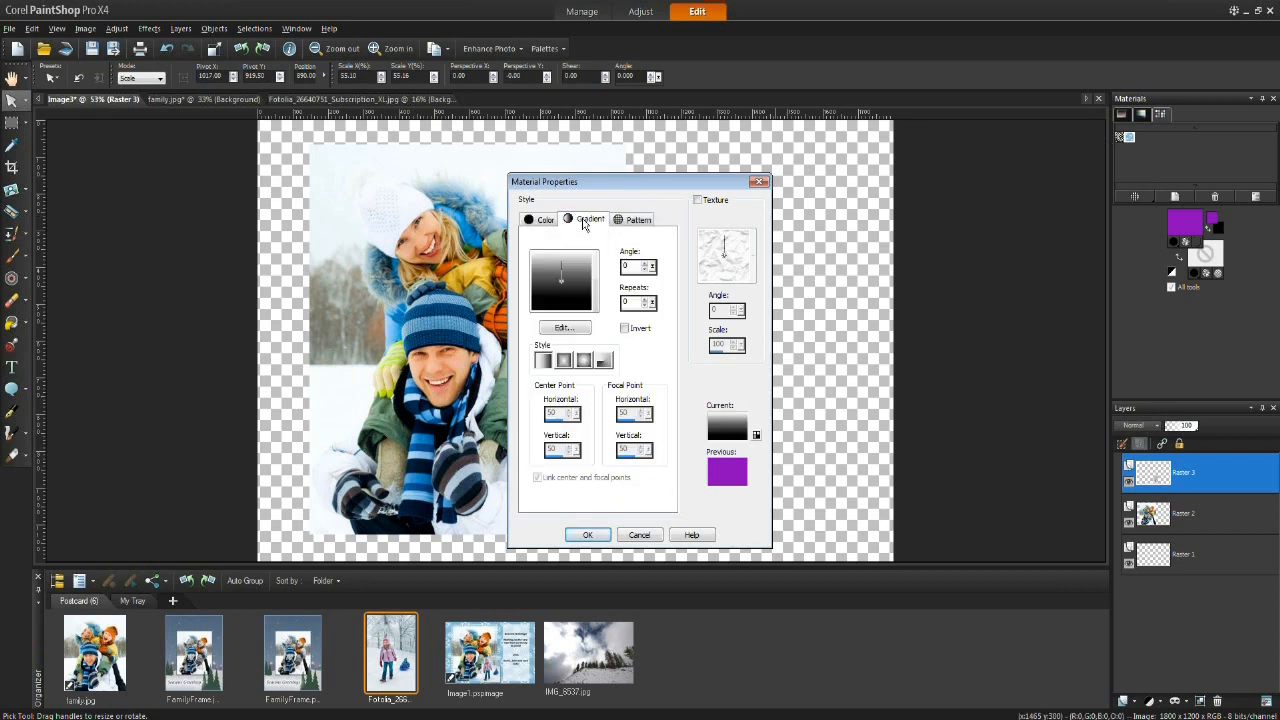
click(640, 222)
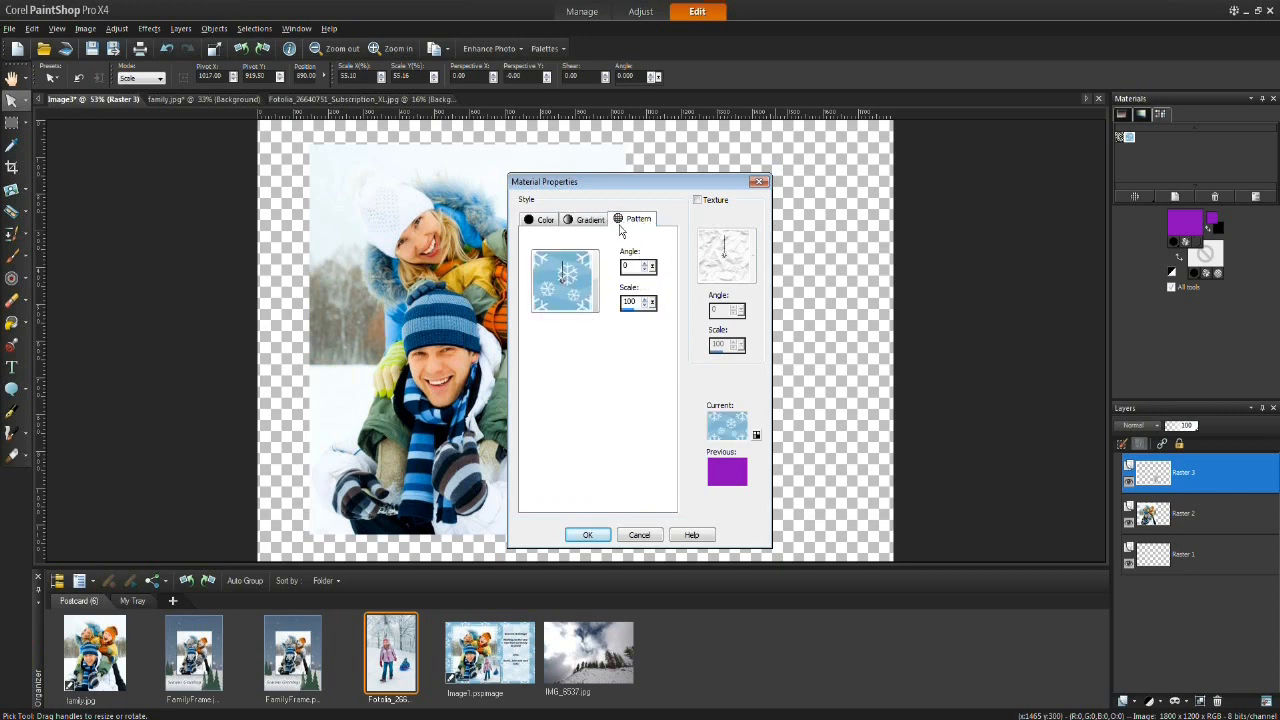
Step: Browse the pattern library and choose the Snowflake pattern as the material
click(566, 292)
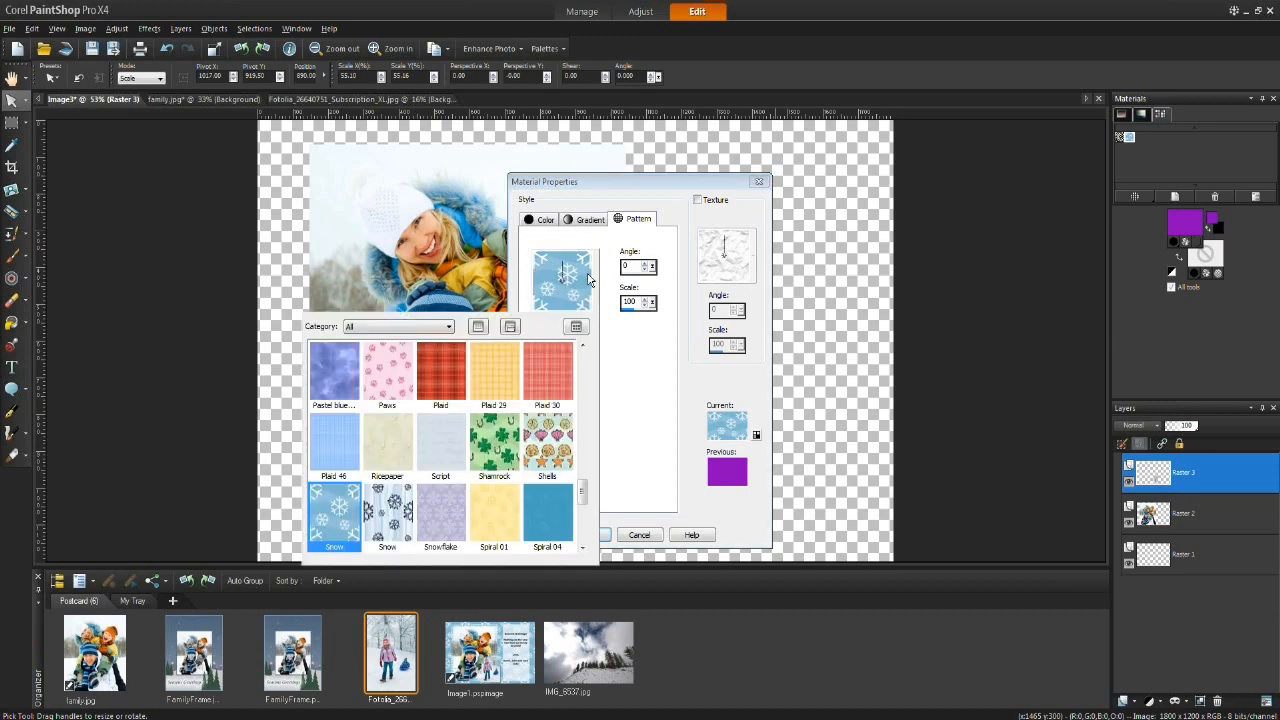
drag(587, 492, 594, 367)
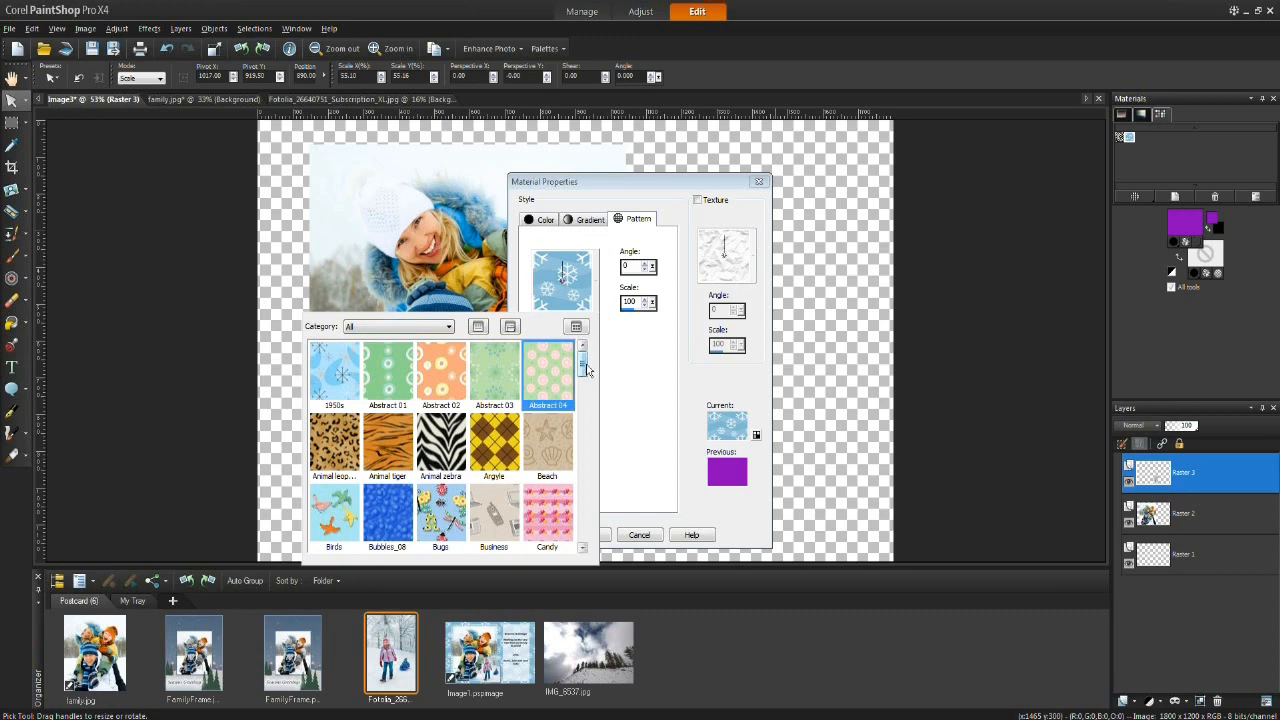
drag(584, 371, 588, 407)
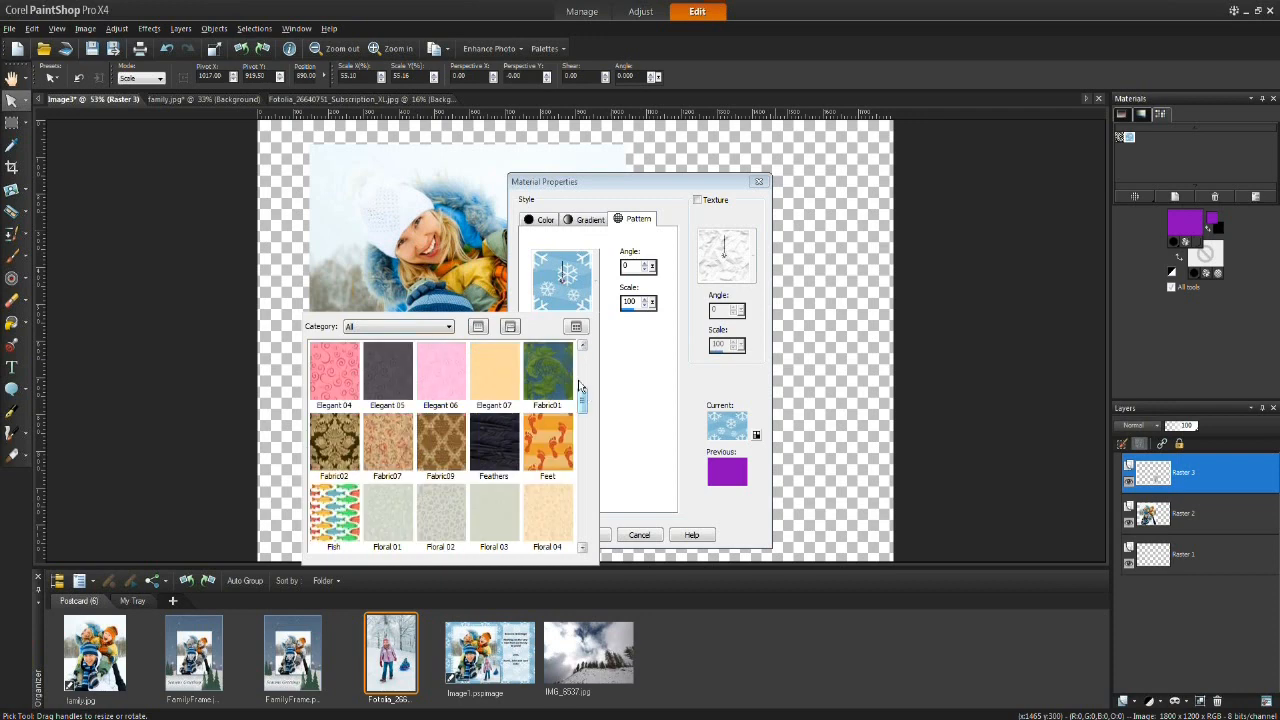
drag(587, 401, 590, 460)
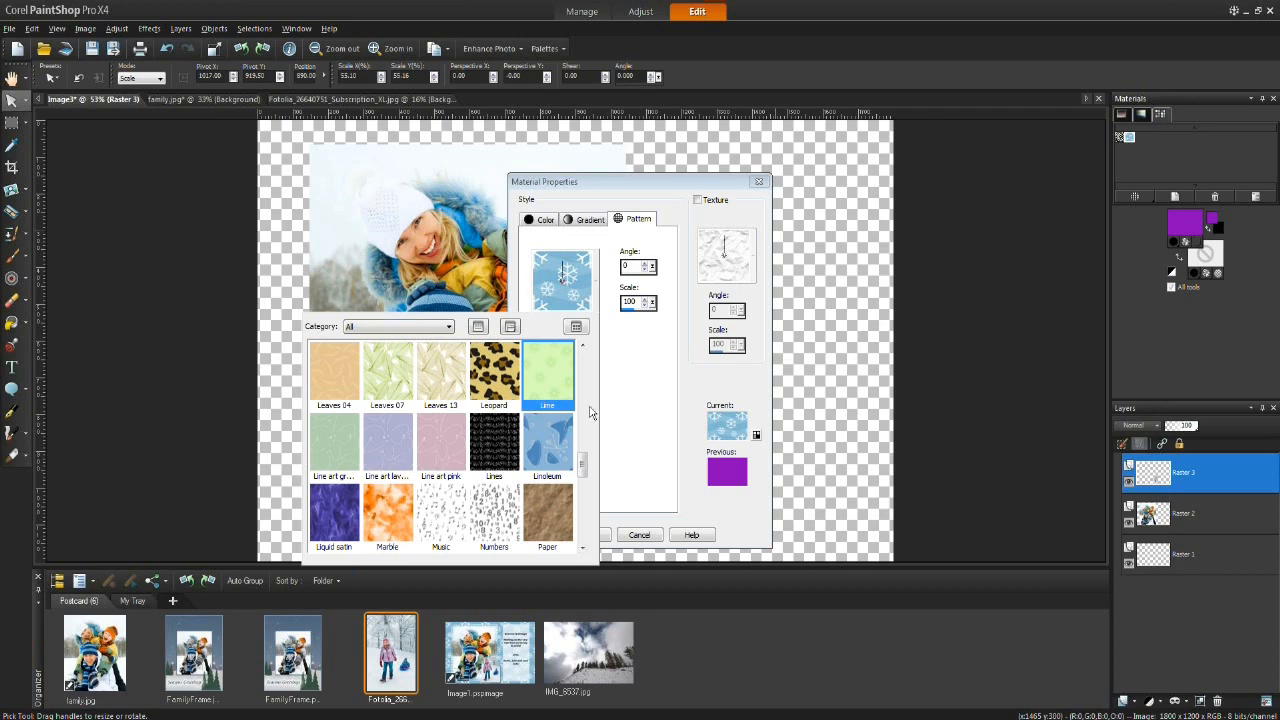
drag(584, 463, 587, 502)
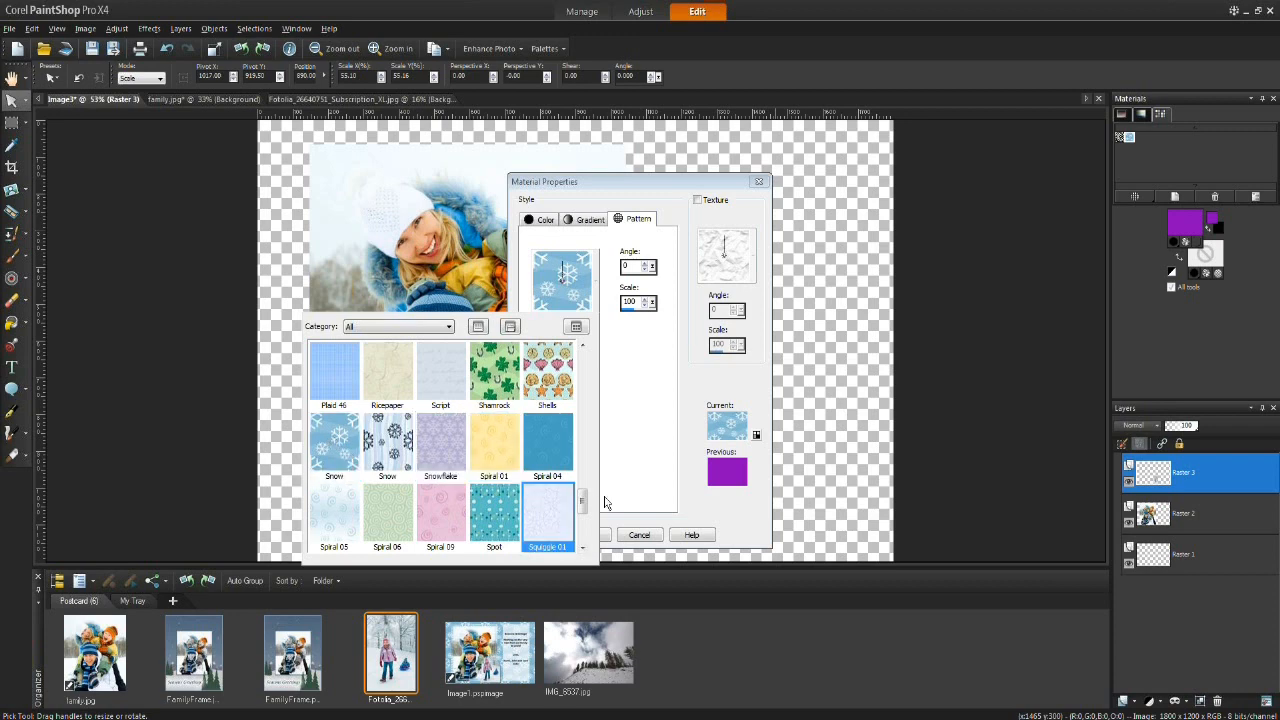
mouse_move(583, 503)
mouse_down()
mouse_move(586, 543)
mouse_move(584, 500)
mouse_up()
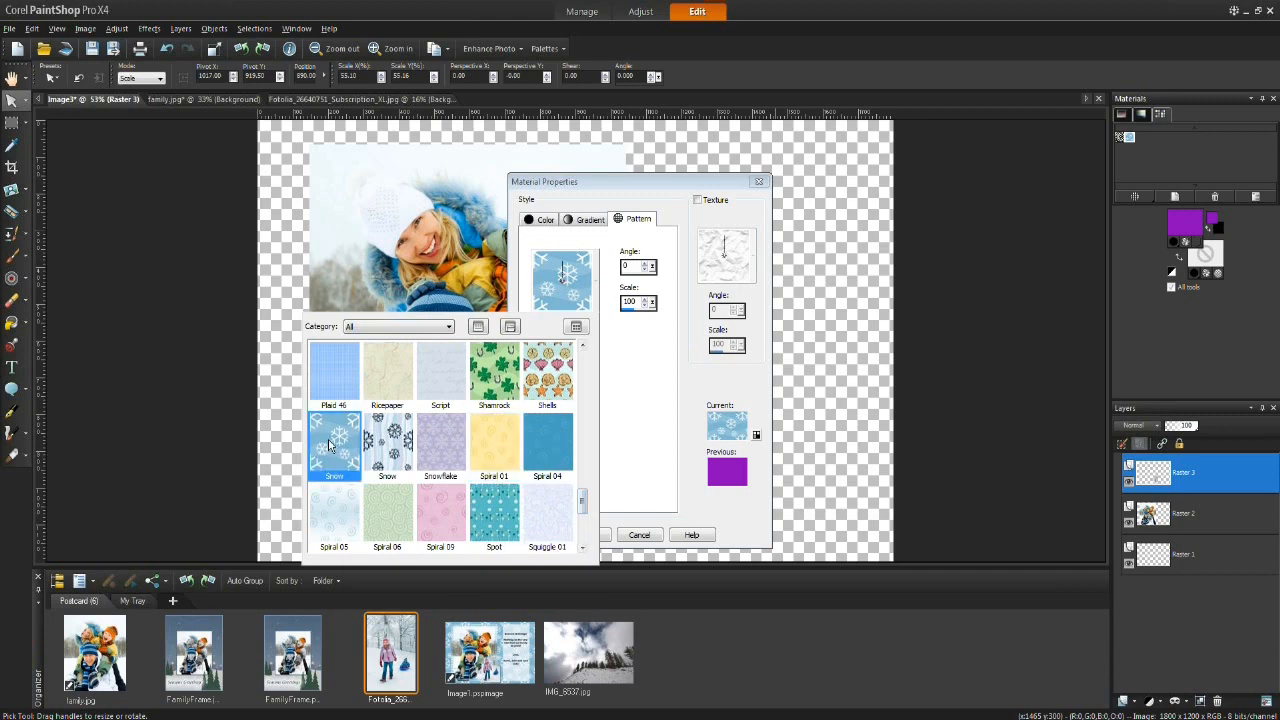
click(441, 449)
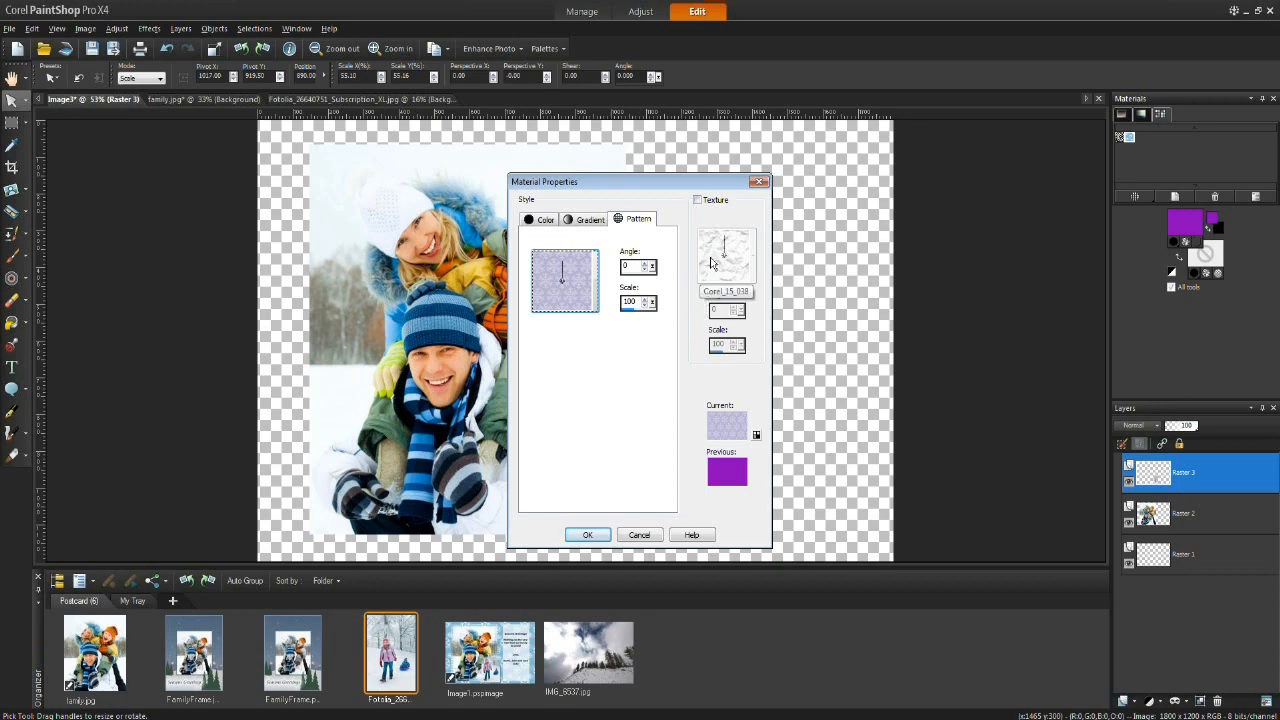
Step: Browse the texture library, leave Texture switched off, and confirm the Snowflake pattern material
click(699, 201)
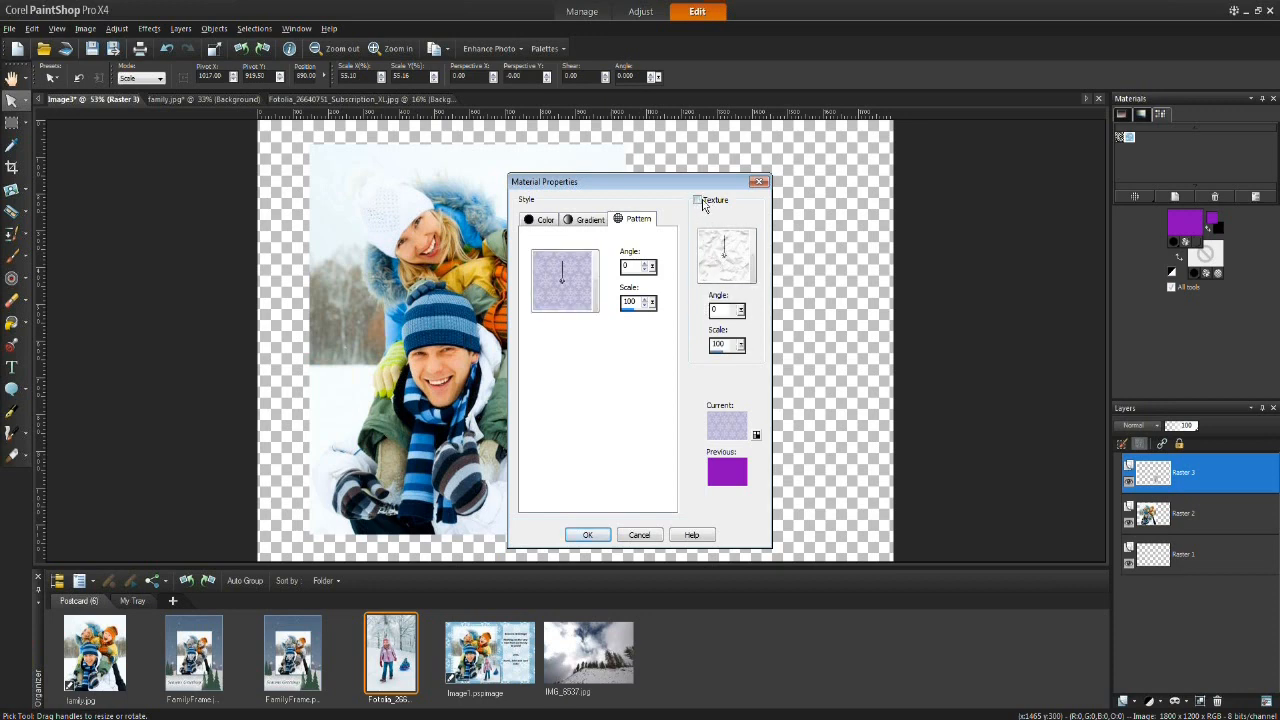
click(730, 252)
drag(742, 352, 740, 380)
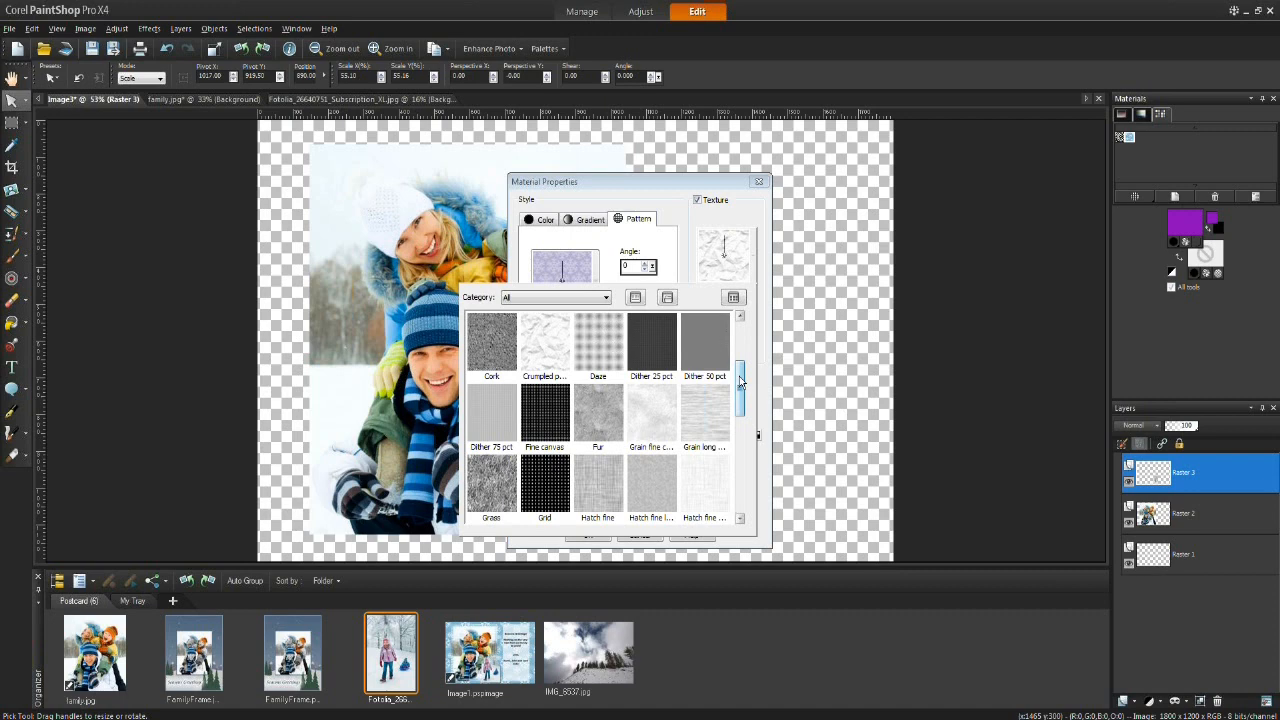
mouse_move(740, 380)
mouse_down()
mouse_move(743, 488)
mouse_move(744, 348)
mouse_up()
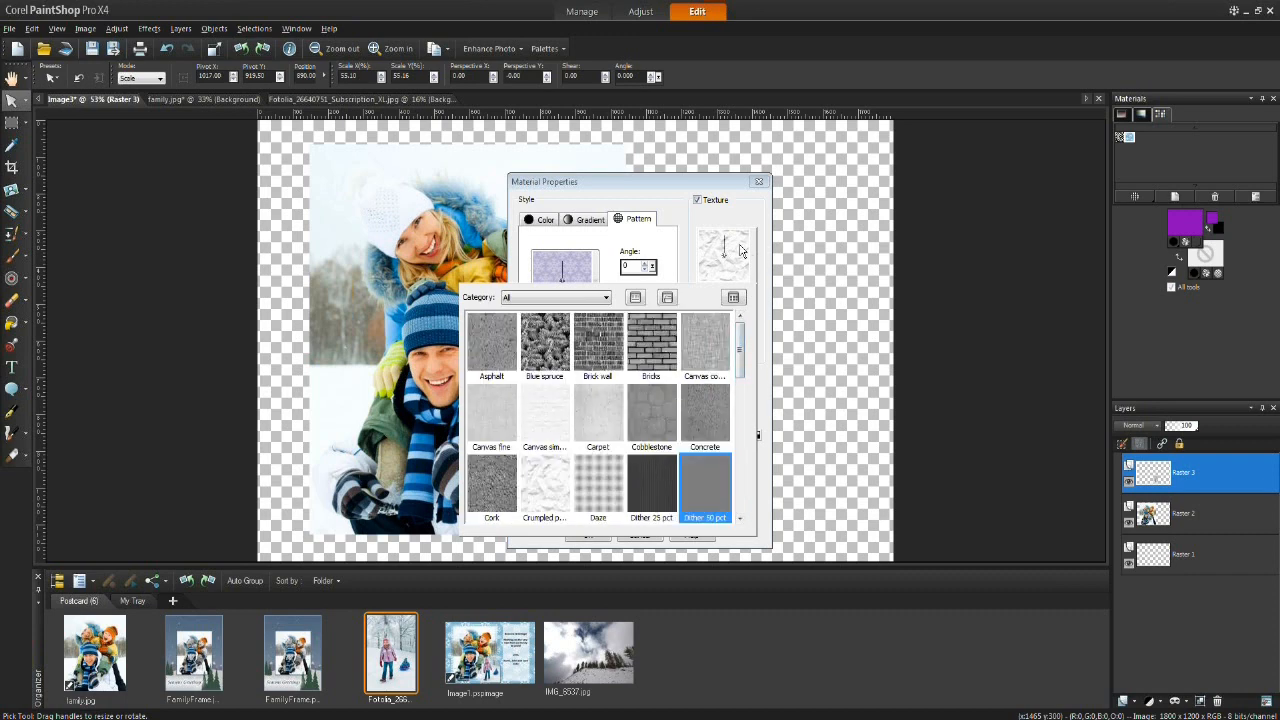
click(733, 213)
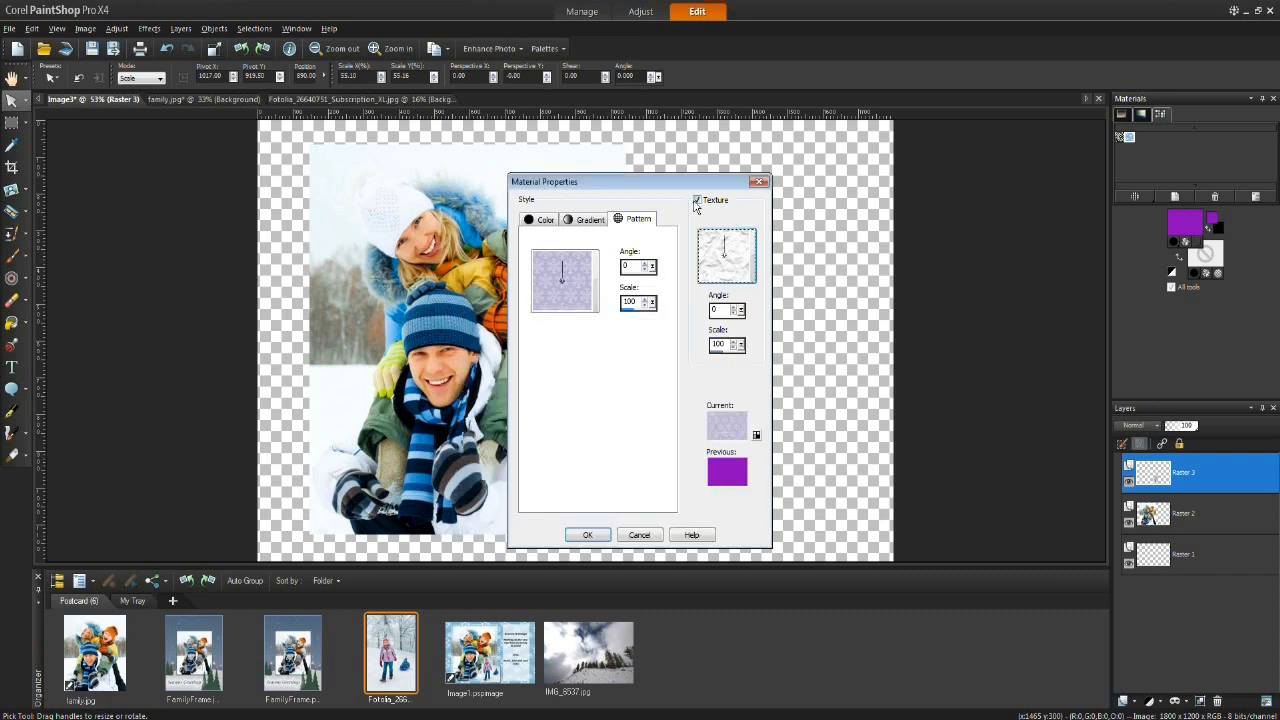
click(697, 204)
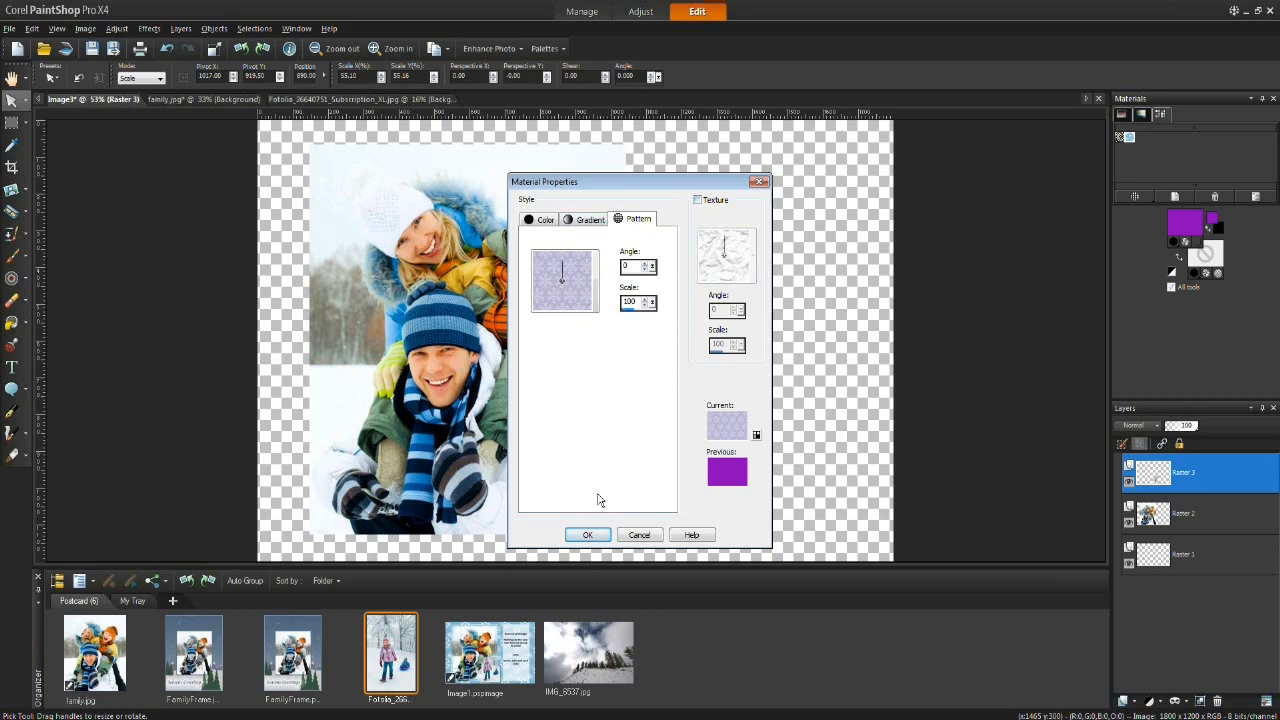
click(588, 536)
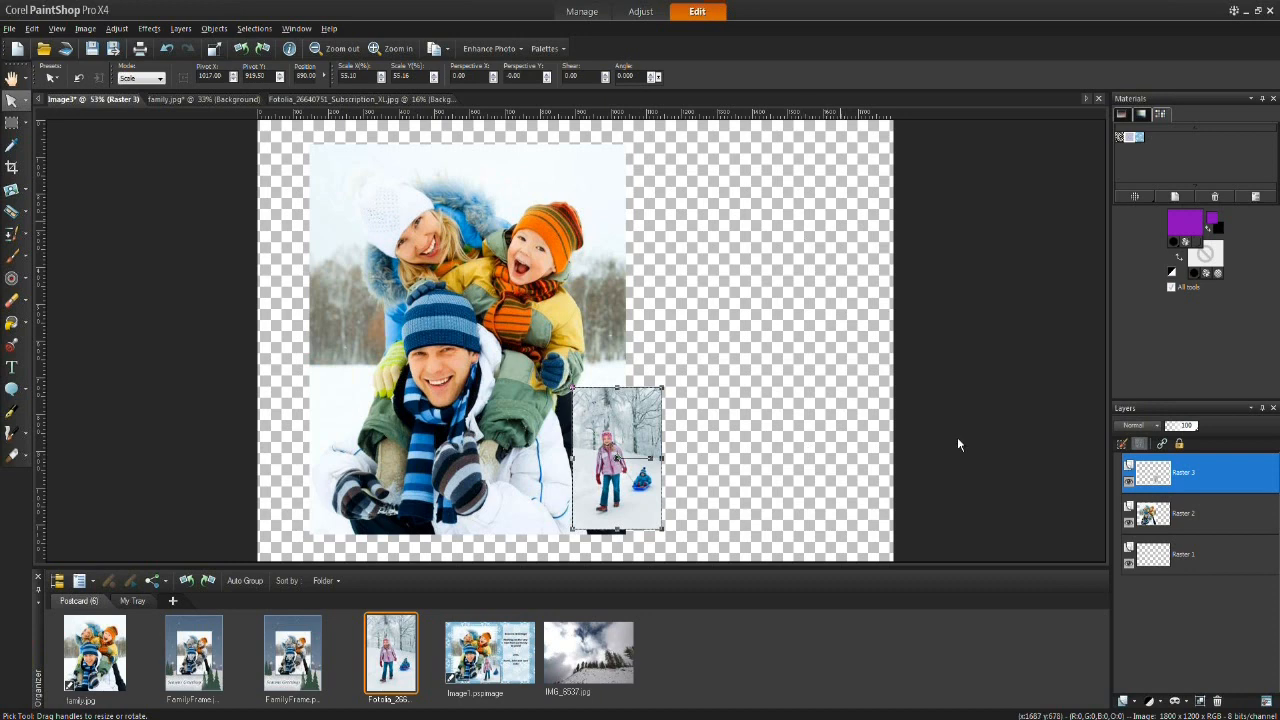
Step: Flood-fill the bottom Raster 1 layer with the blue snowflake pattern swatch as background
click(1216, 557)
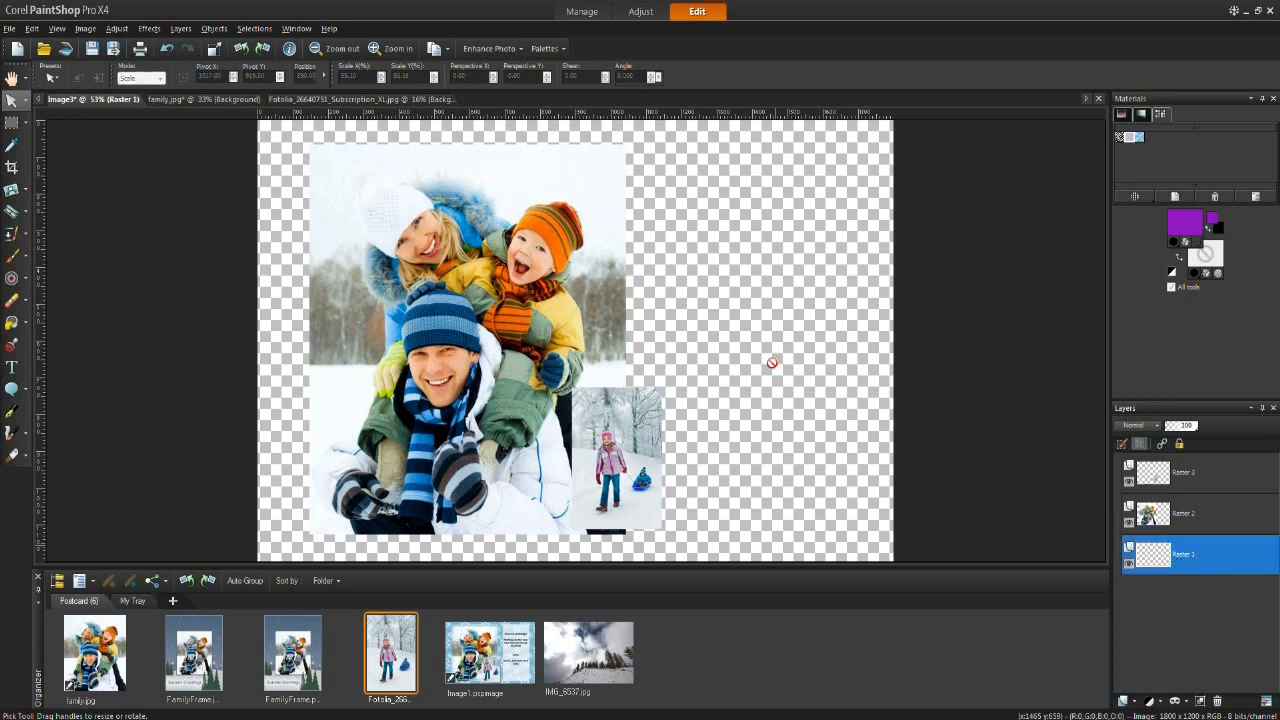
click(12, 326)
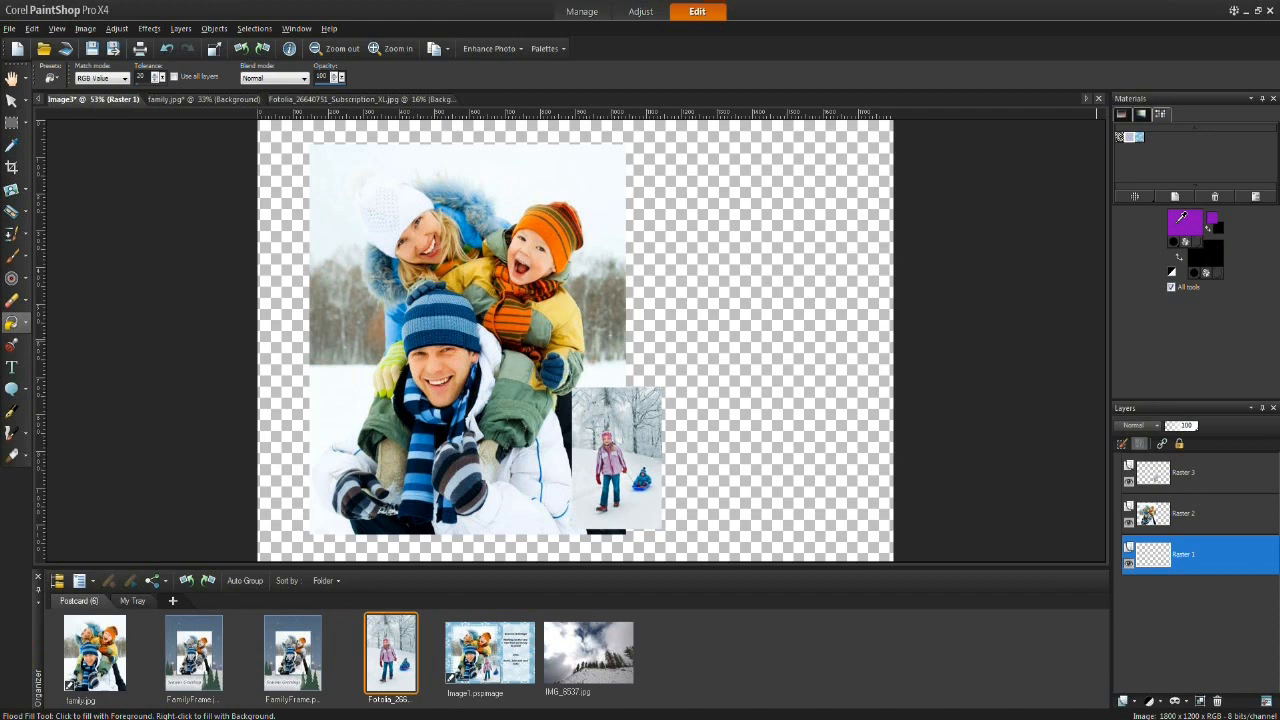
click(1137, 135)
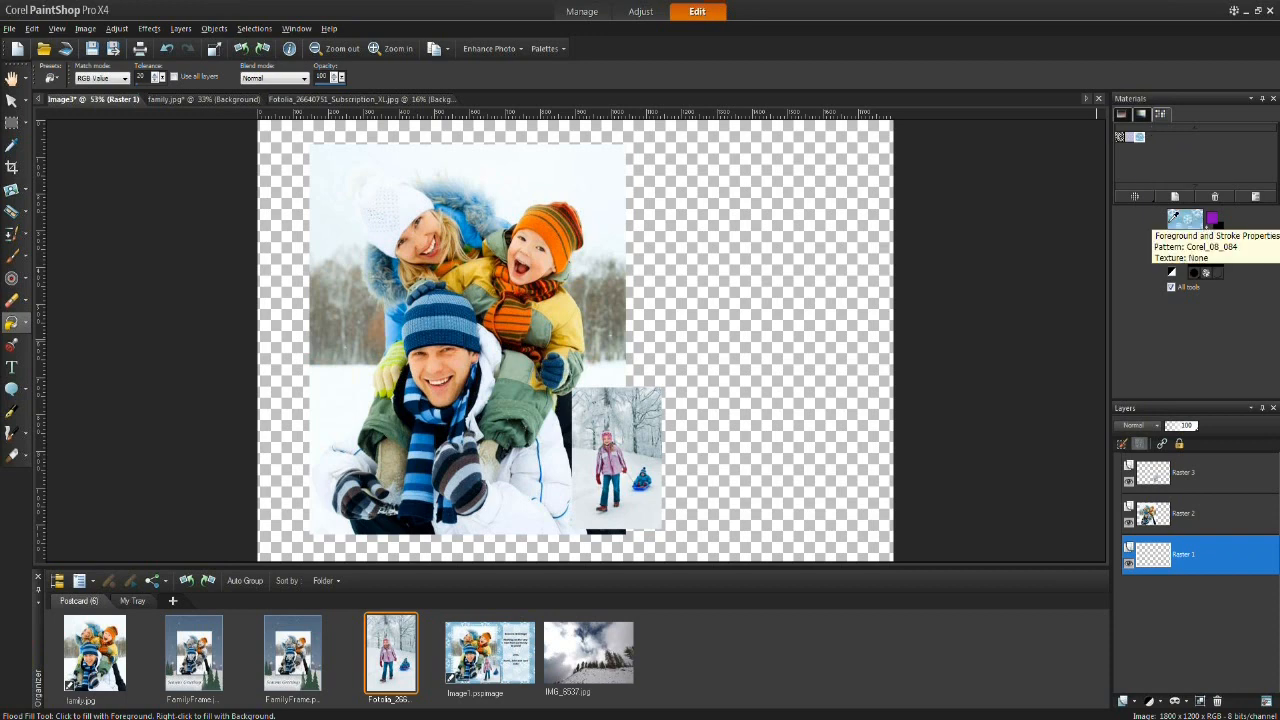
click(840, 230)
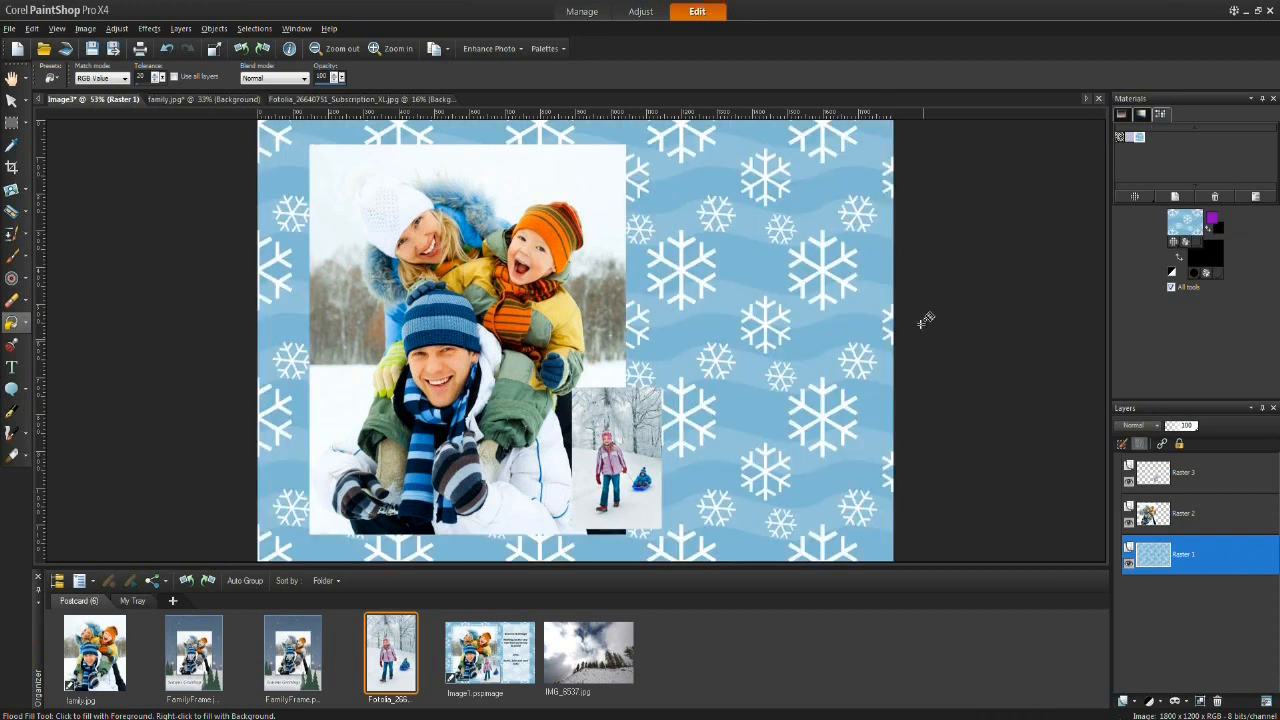
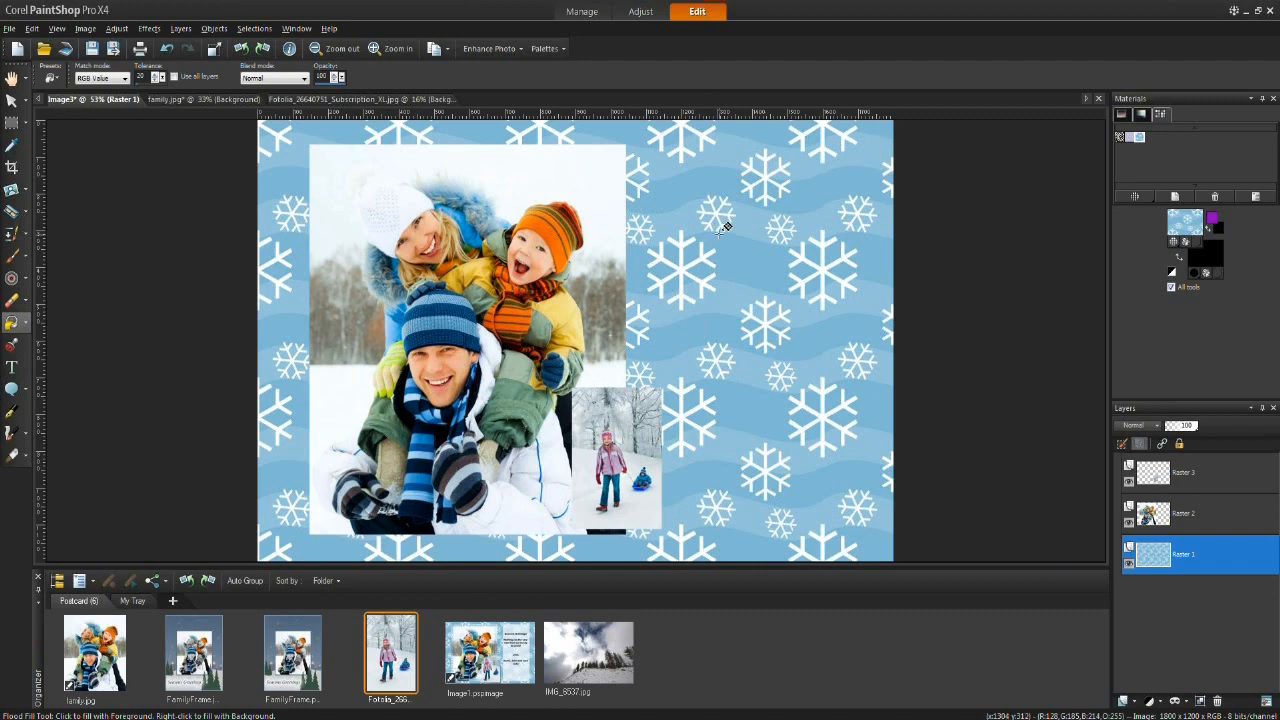
Step: Draw a tall rounded rectangle selection over the right side of the postcard
click(24, 122)
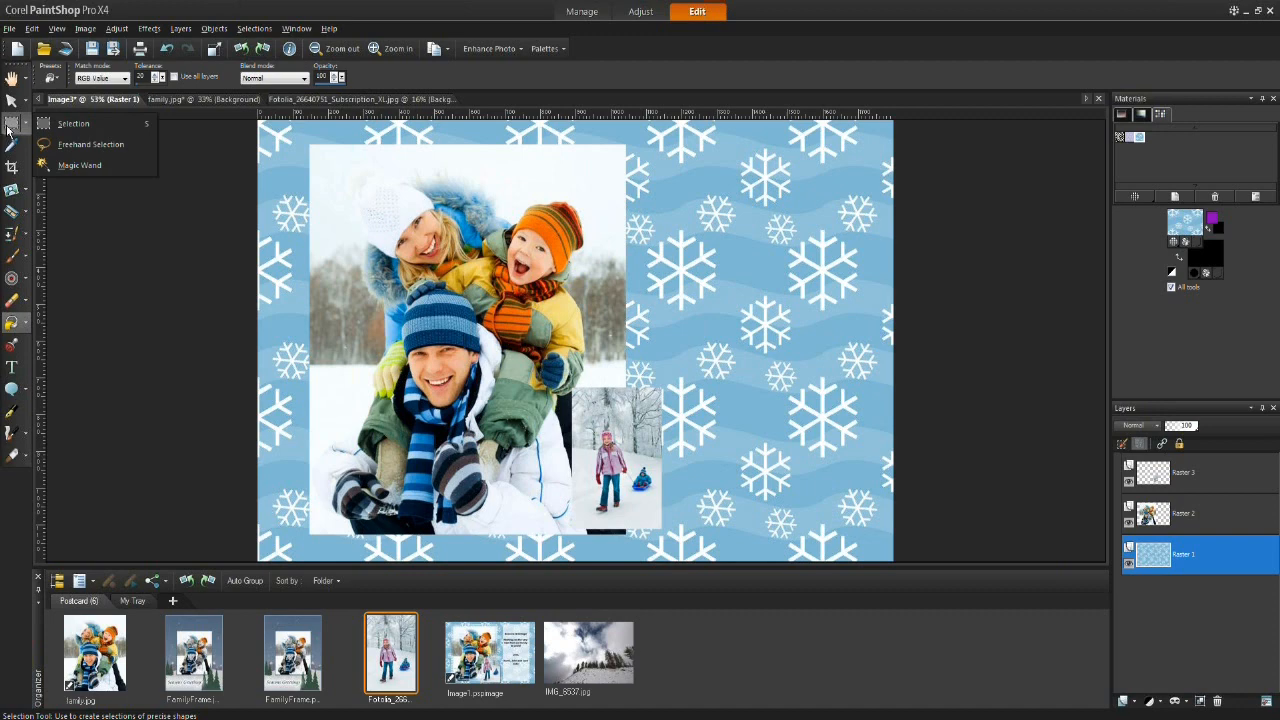
click(46, 124)
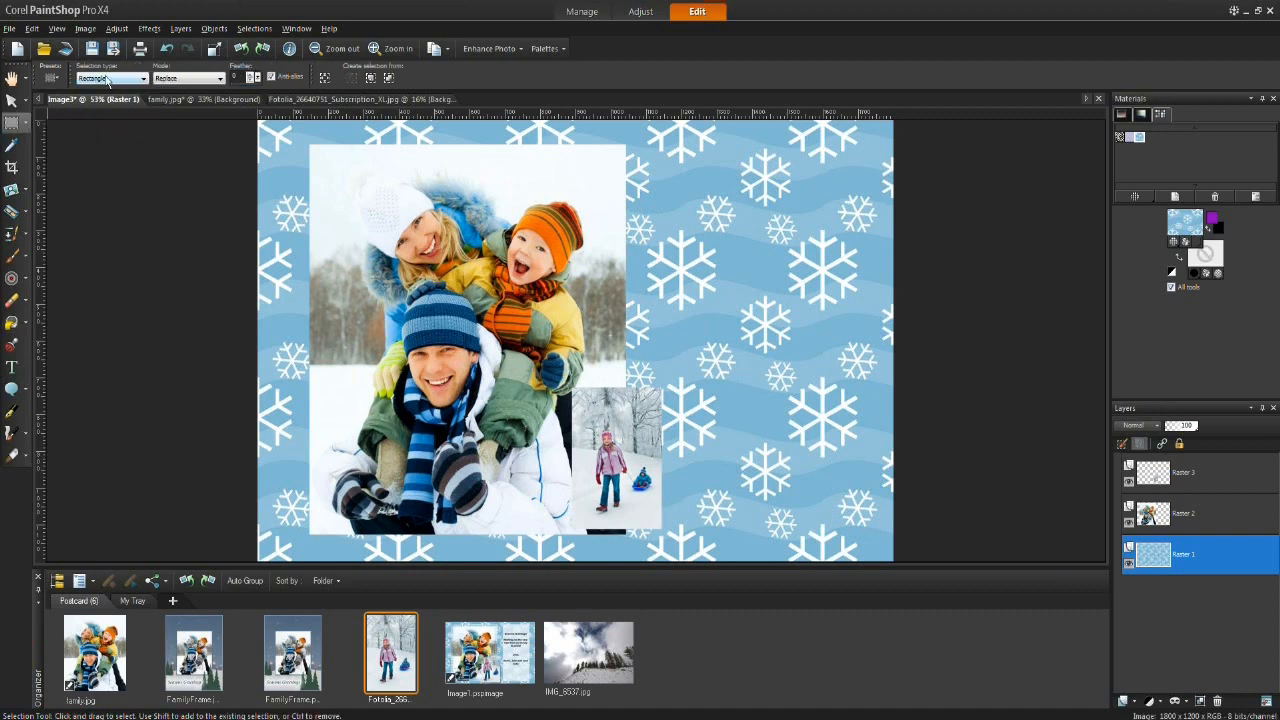
click(144, 79)
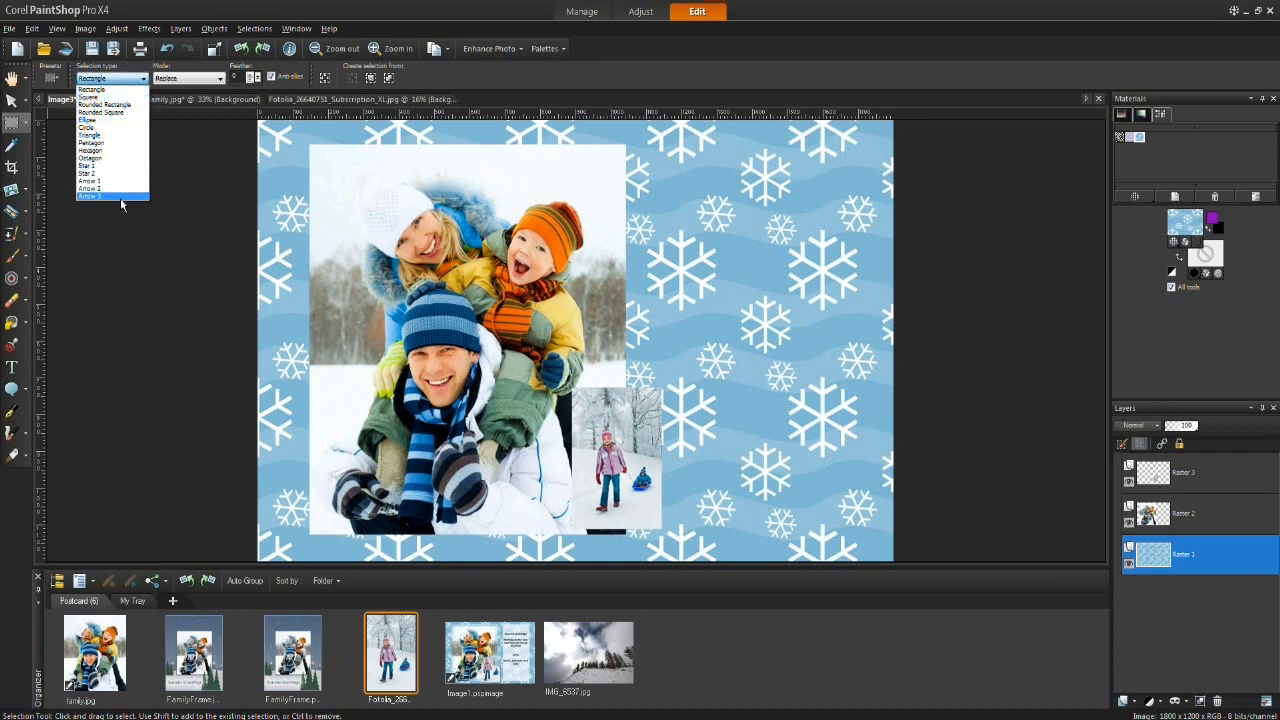
click(110, 105)
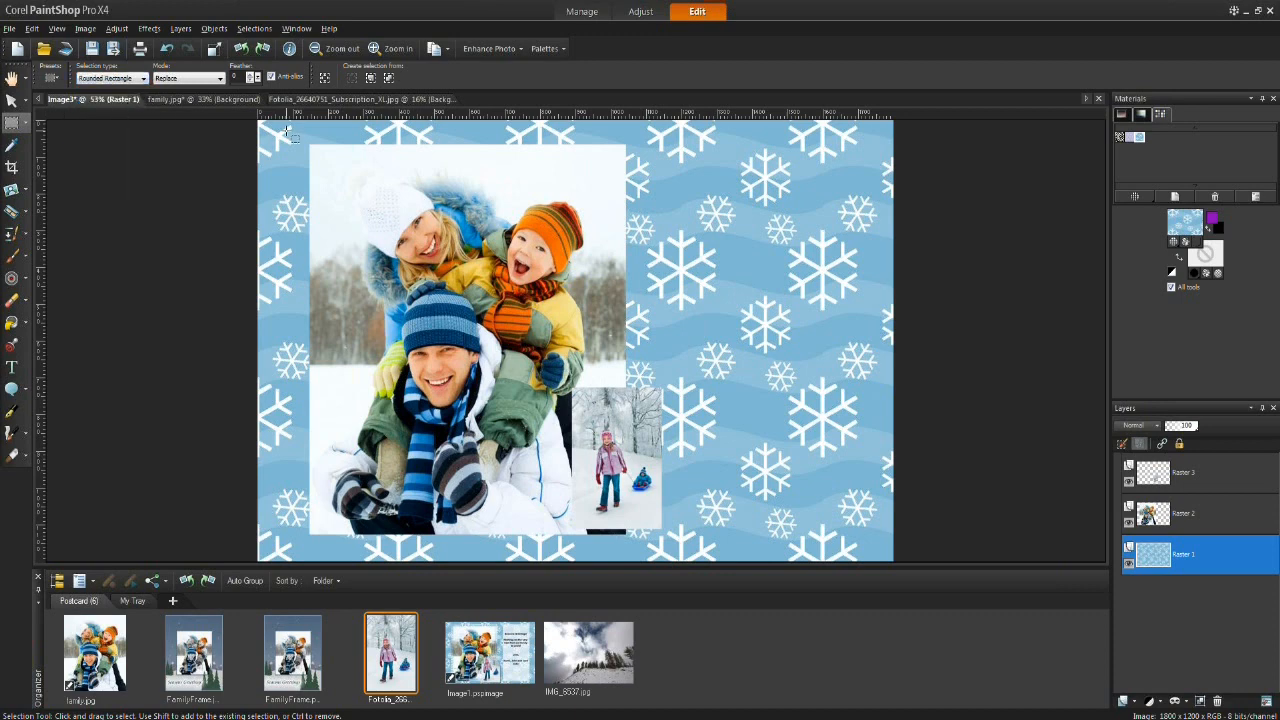
drag(673, 167, 872, 503)
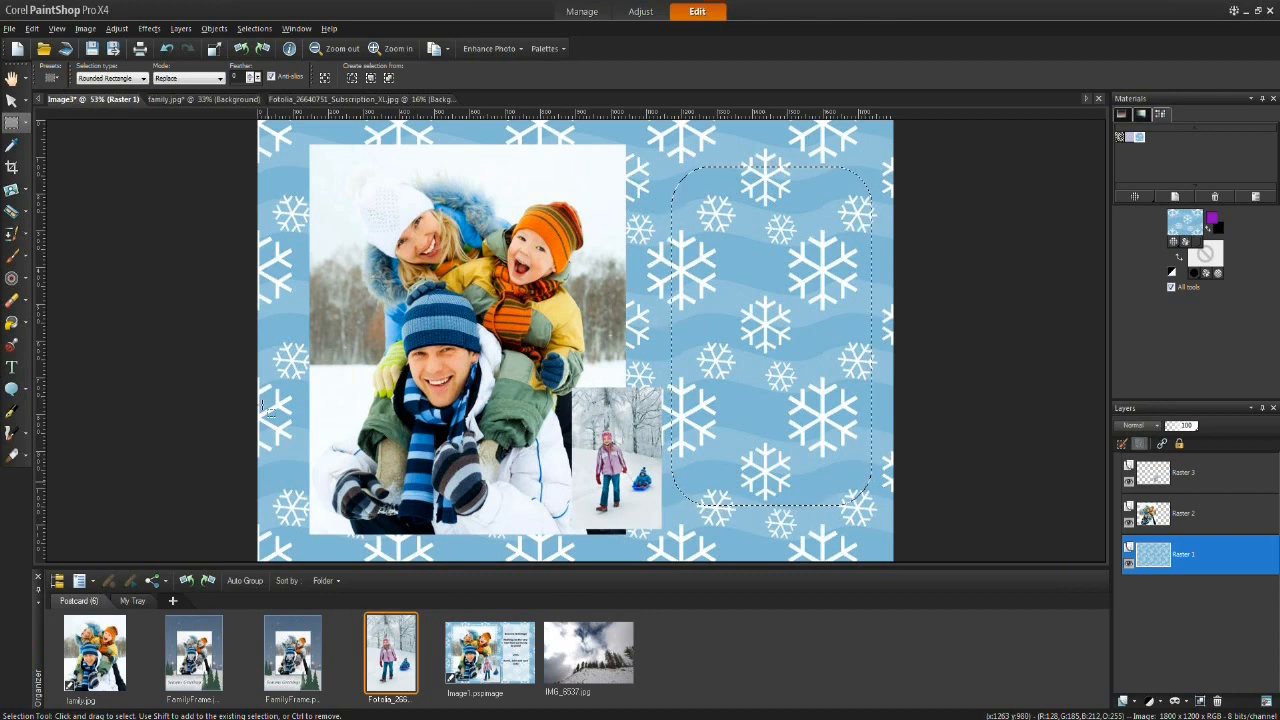
Step: Pick the Flood Fill tool and set the materials to black and white with white as foreground
click(10, 327)
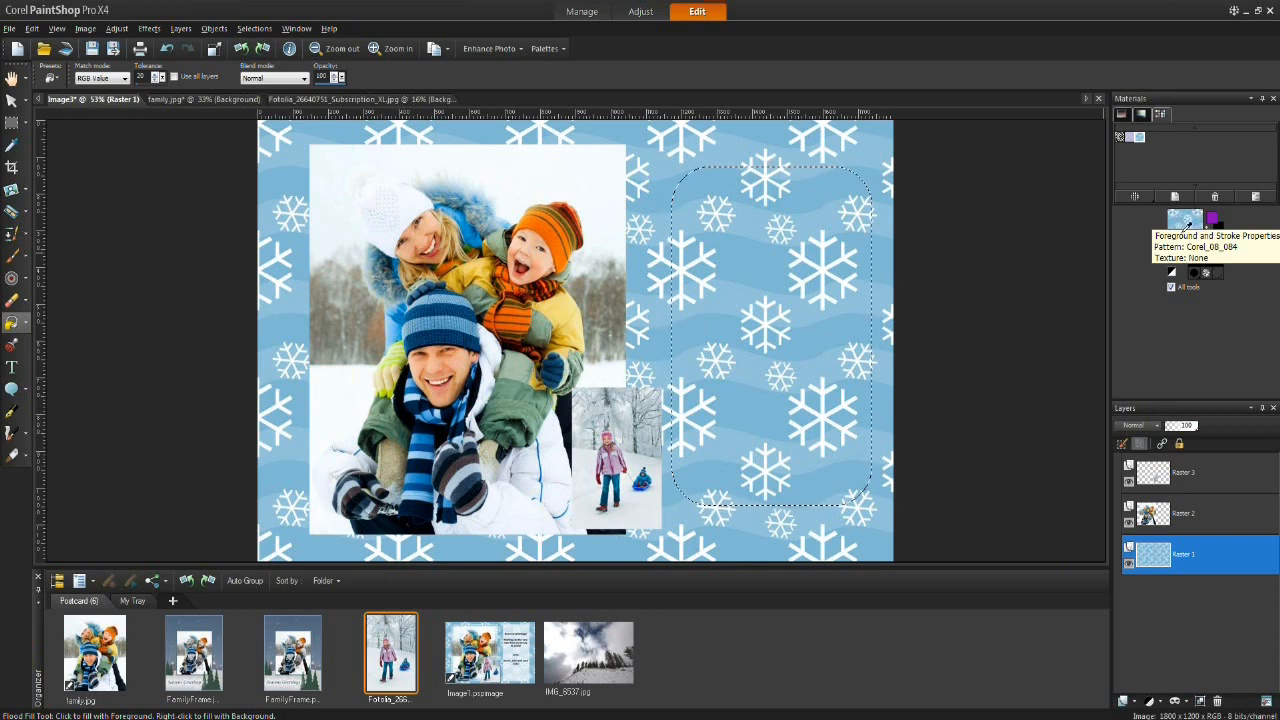
click(1173, 273)
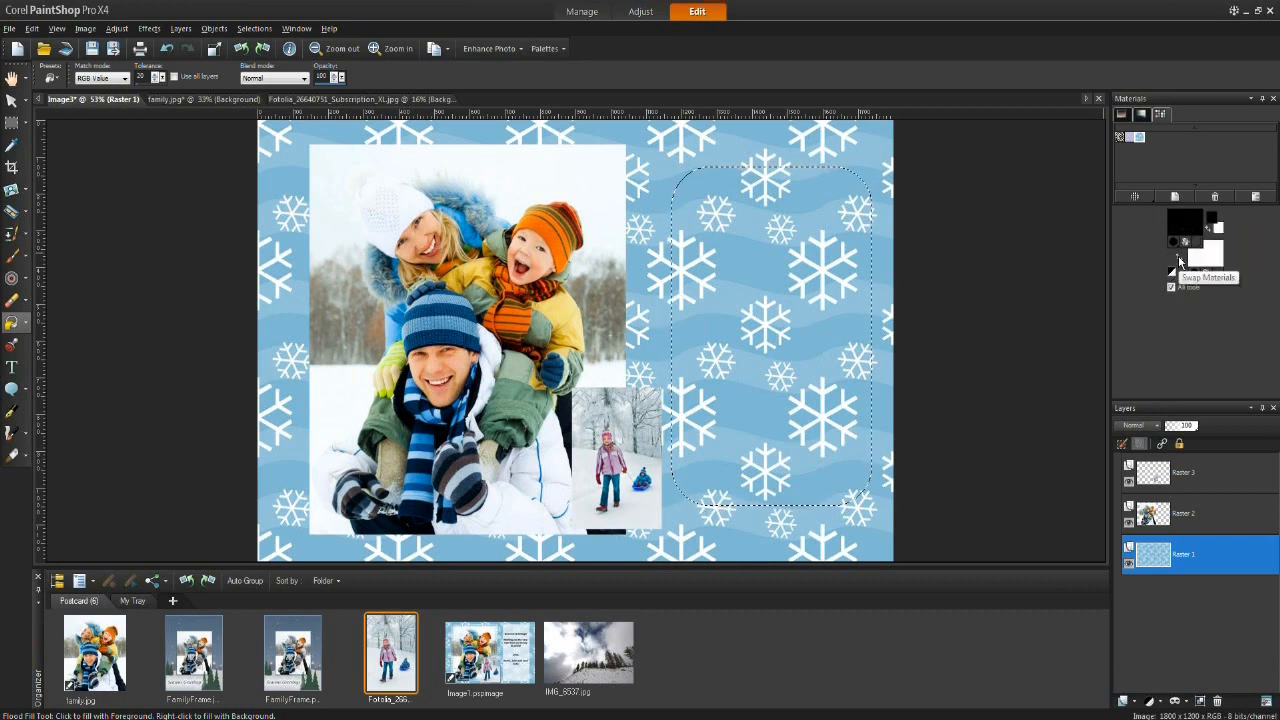
click(1180, 258)
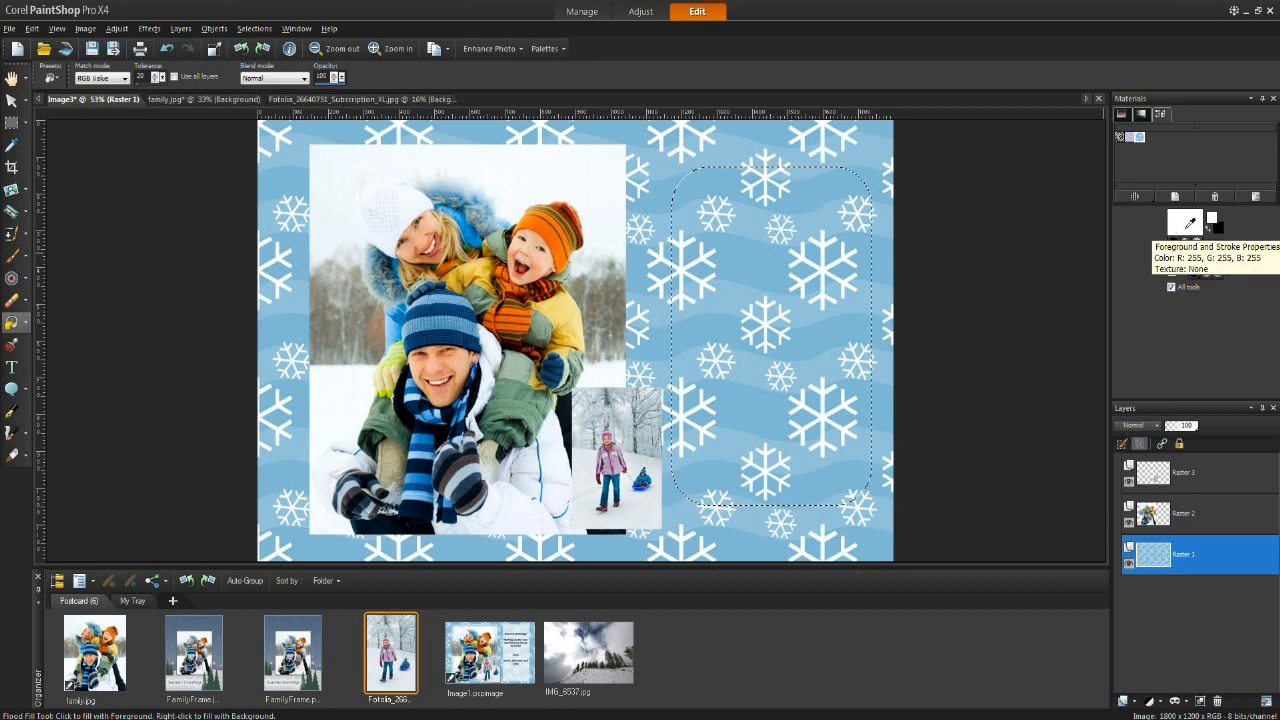
Step: Try flood-filling the selection with white on Raster 1
click(740, 220)
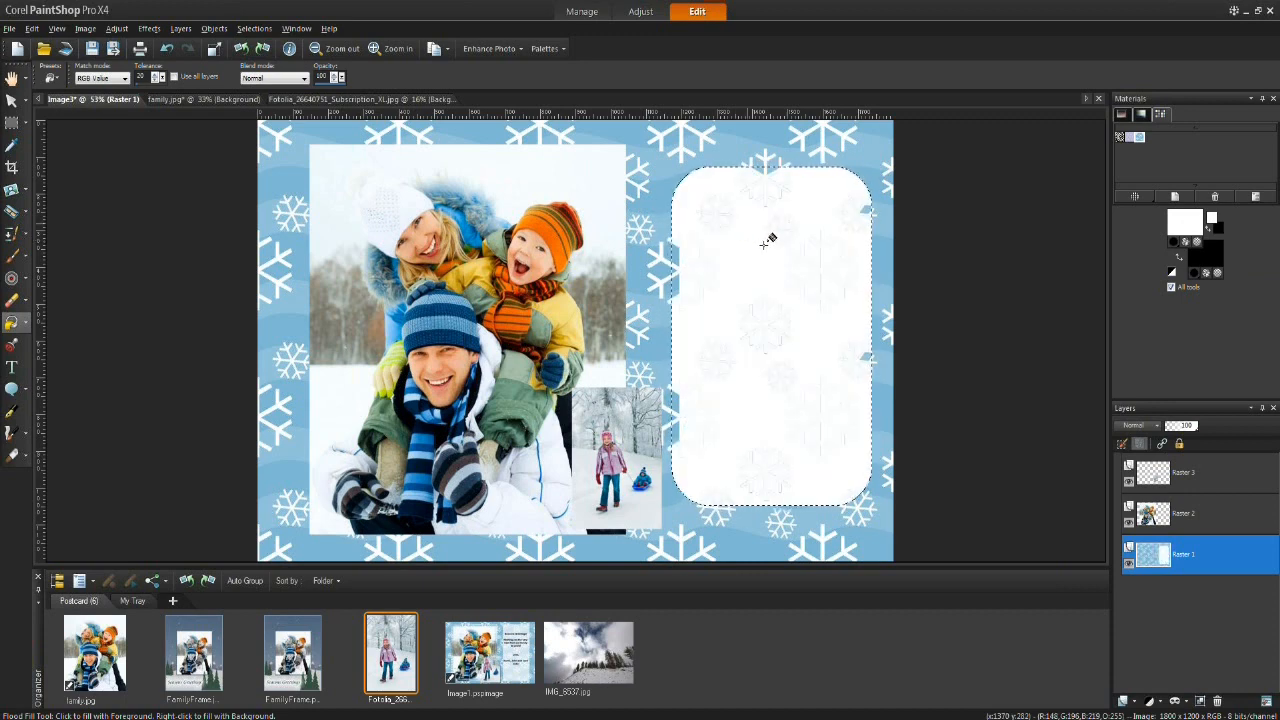
key(ctrl+z)
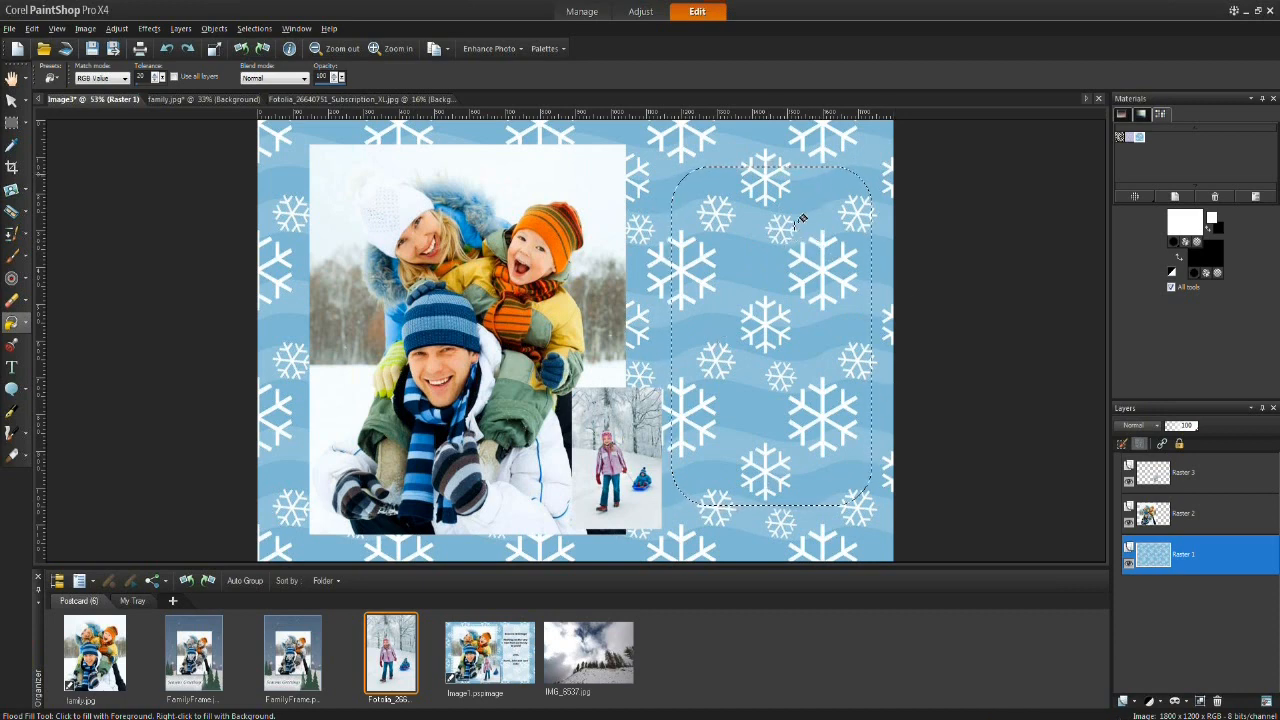
click(800, 196)
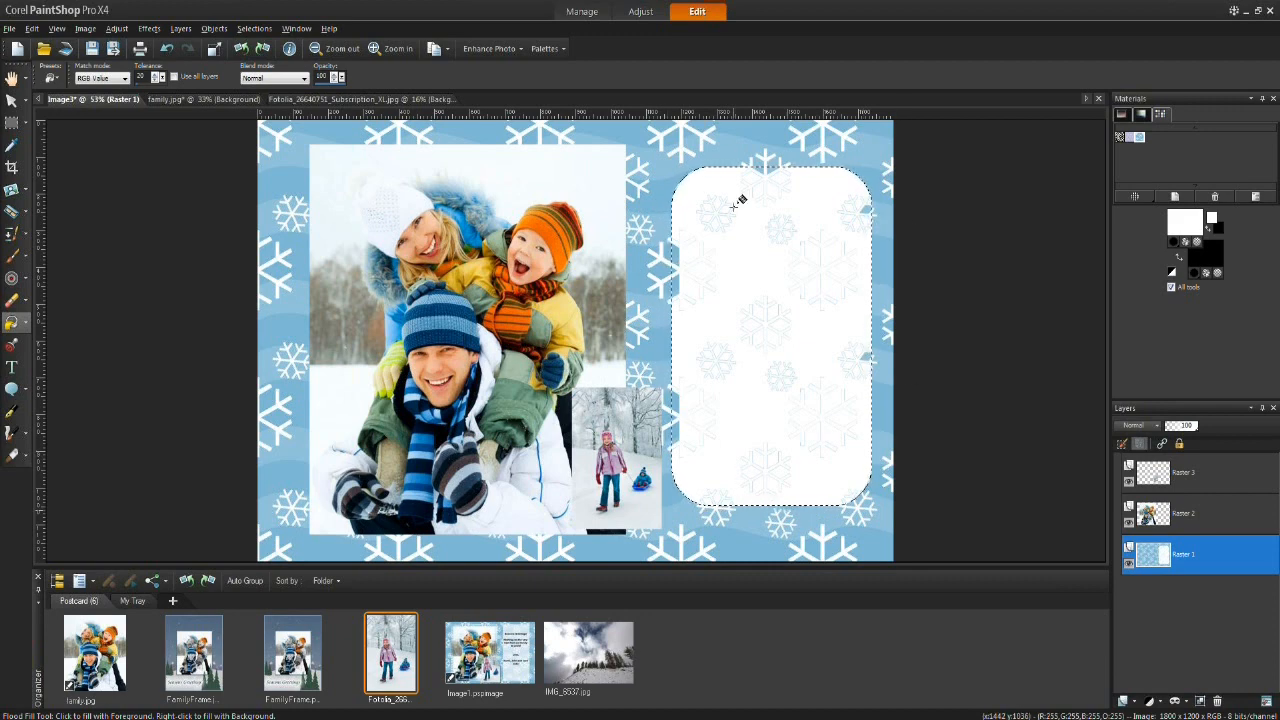
key(ctrl+z)
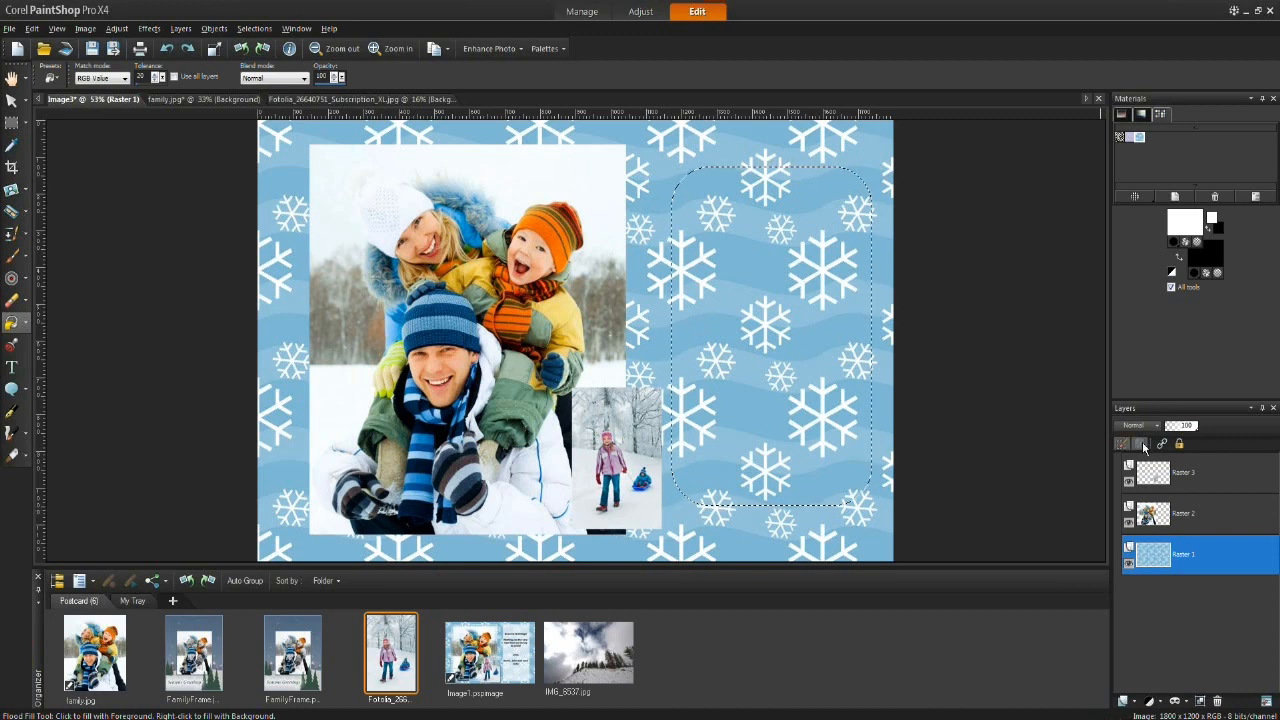
Step: Add a new raster layer with default settings above Raster 1
click(1124, 702)
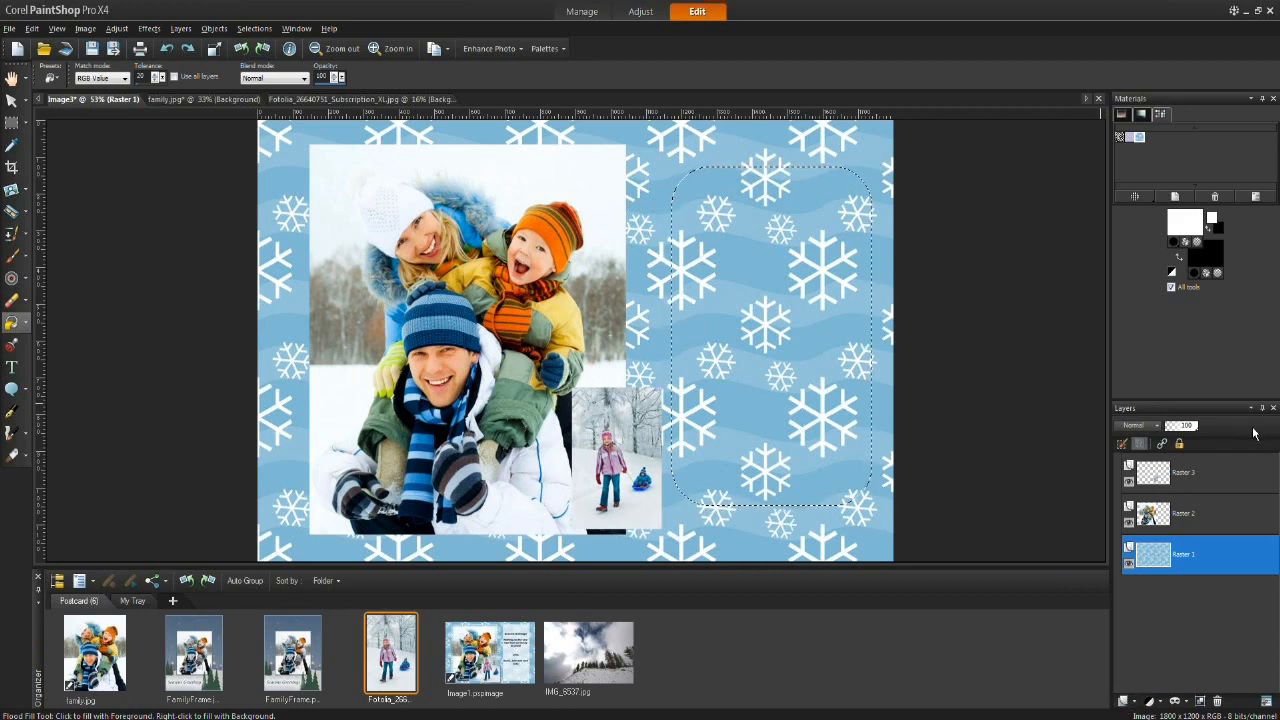
click(1126, 702)
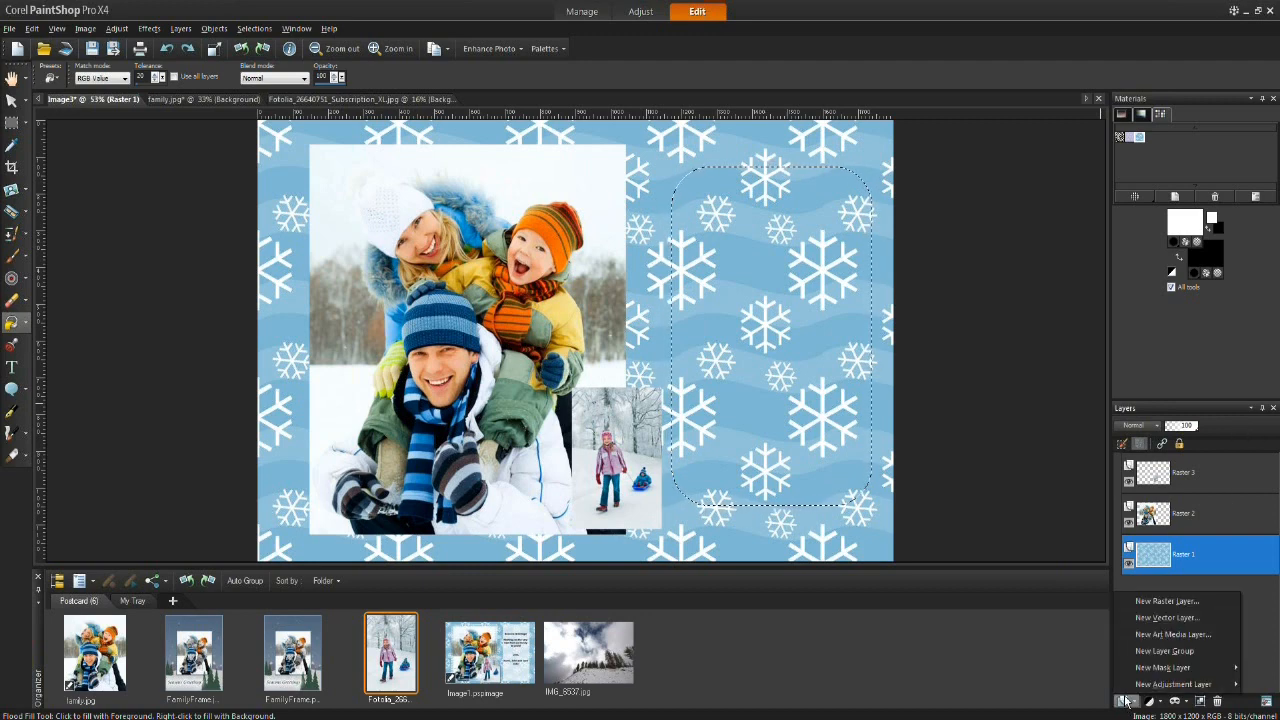
click(1138, 602)
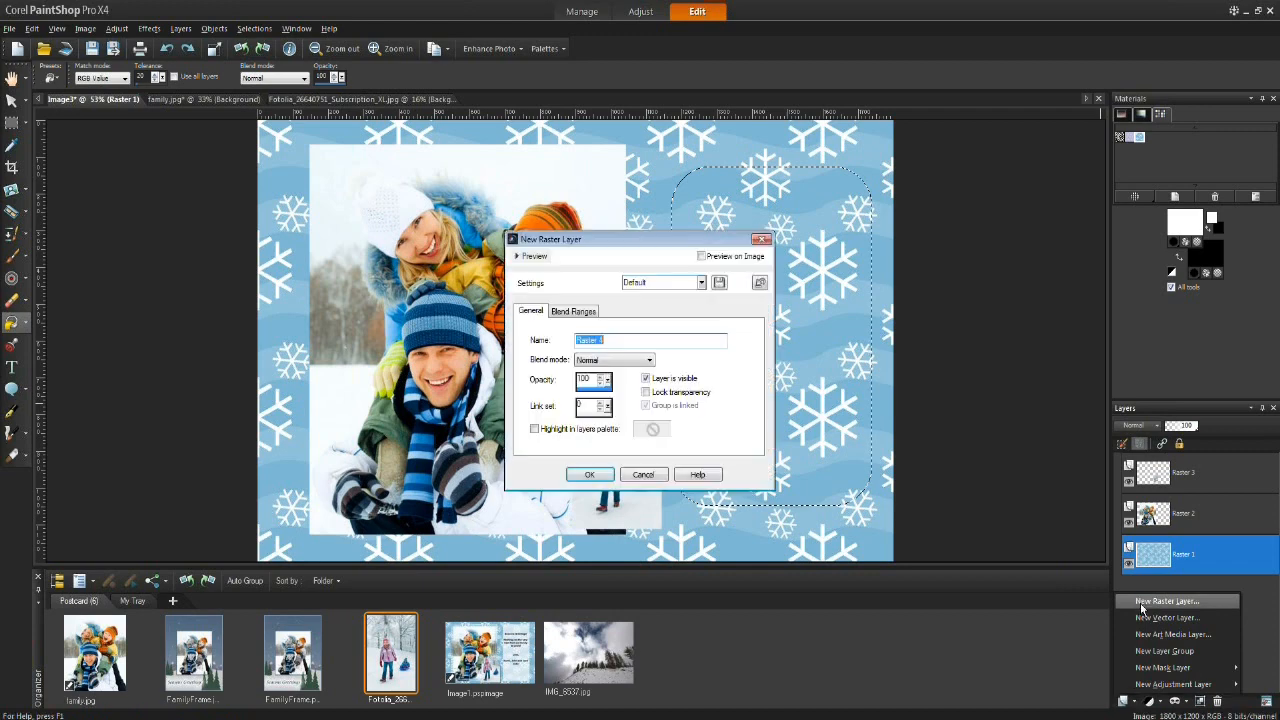
click(589, 474)
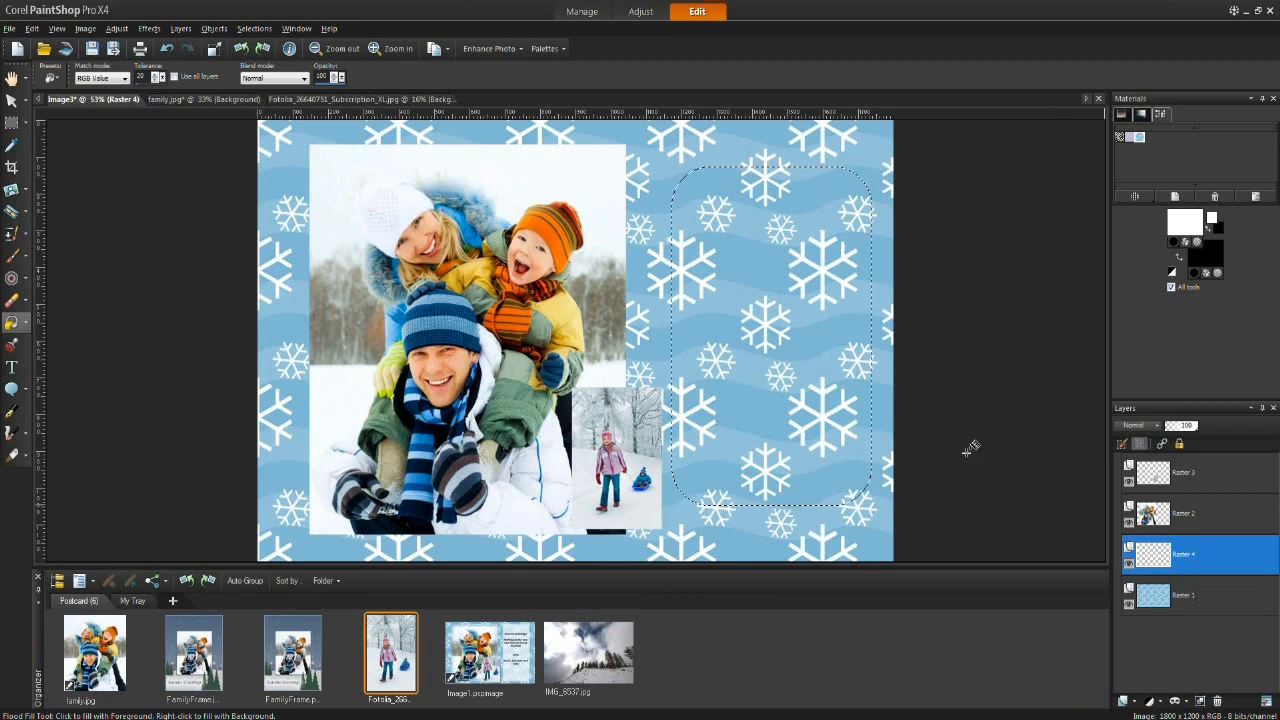
Step: Try filling the selection with white on the new layer at lowered layer opacity
click(771, 257)
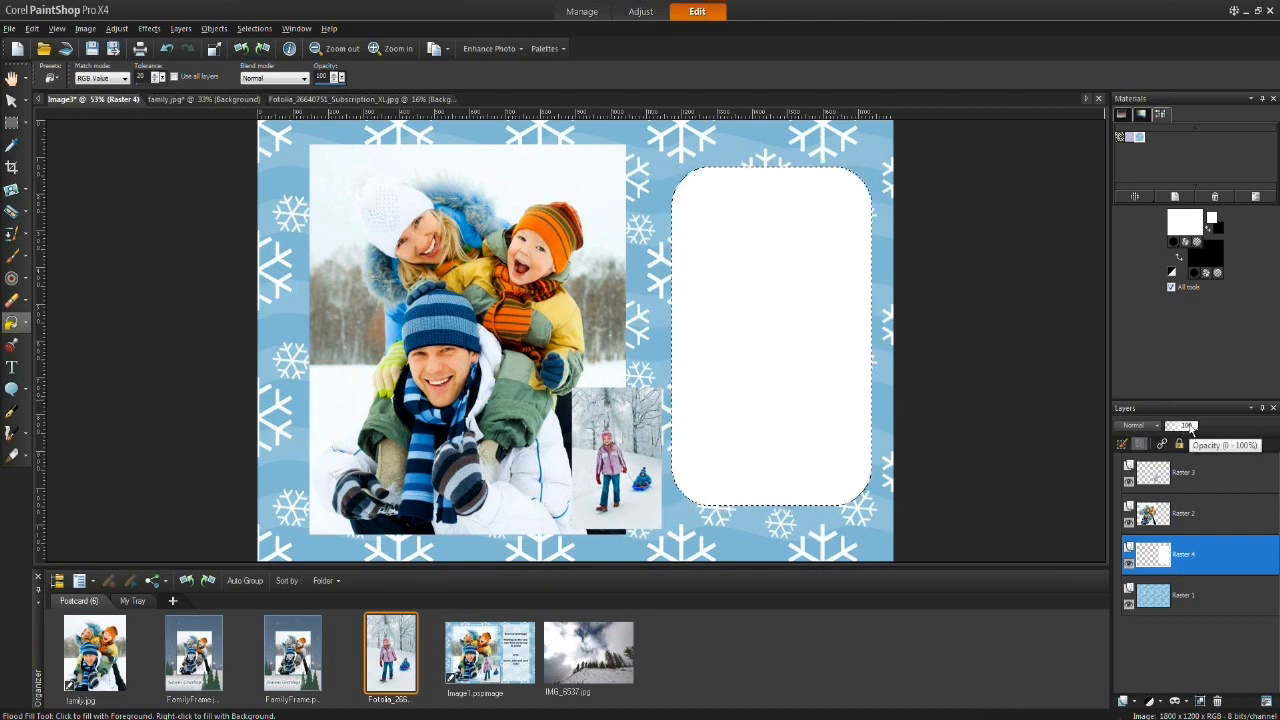
drag(1190, 428, 1184, 426)
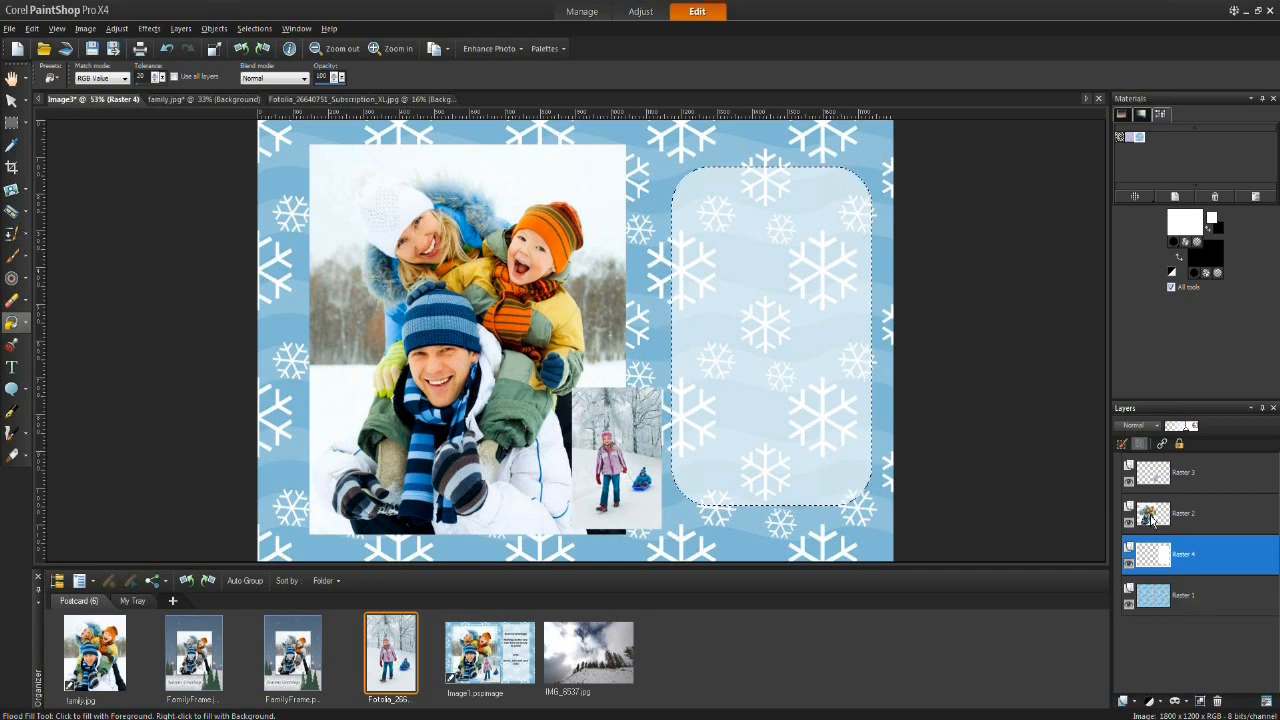
mouse_move(1145, 510)
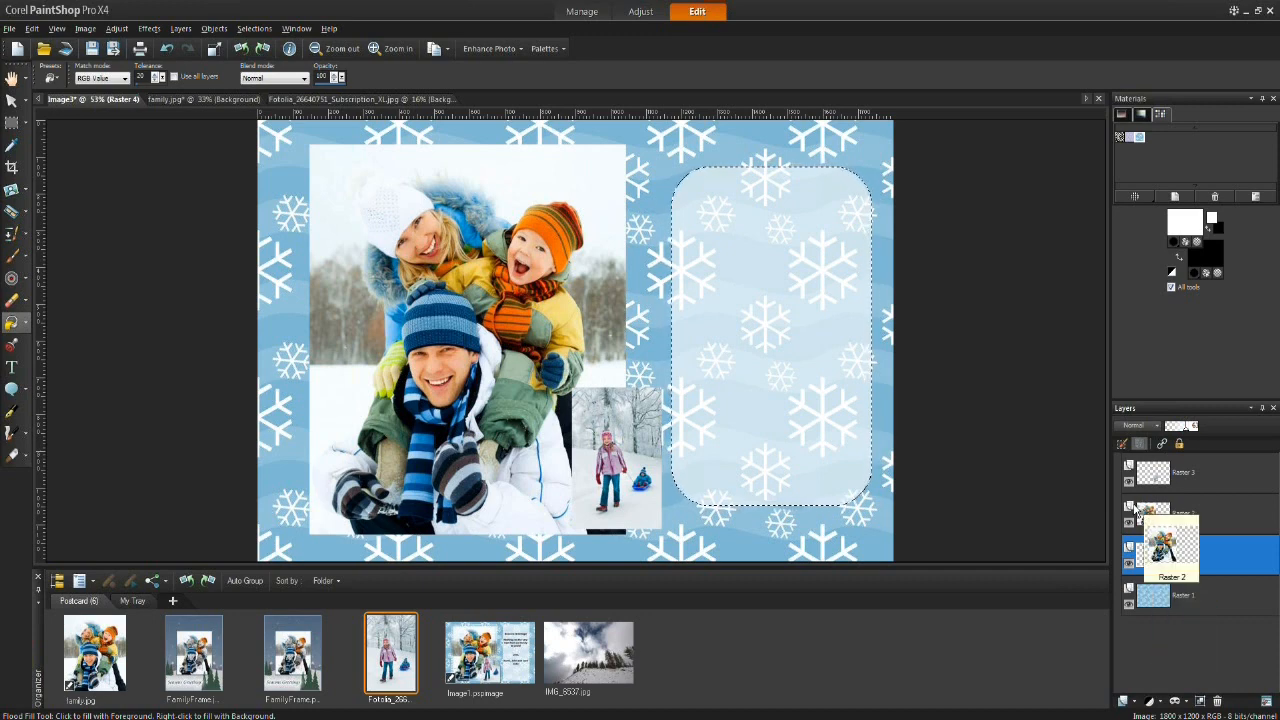
key(ctrl+z)
key(ctrl+z)
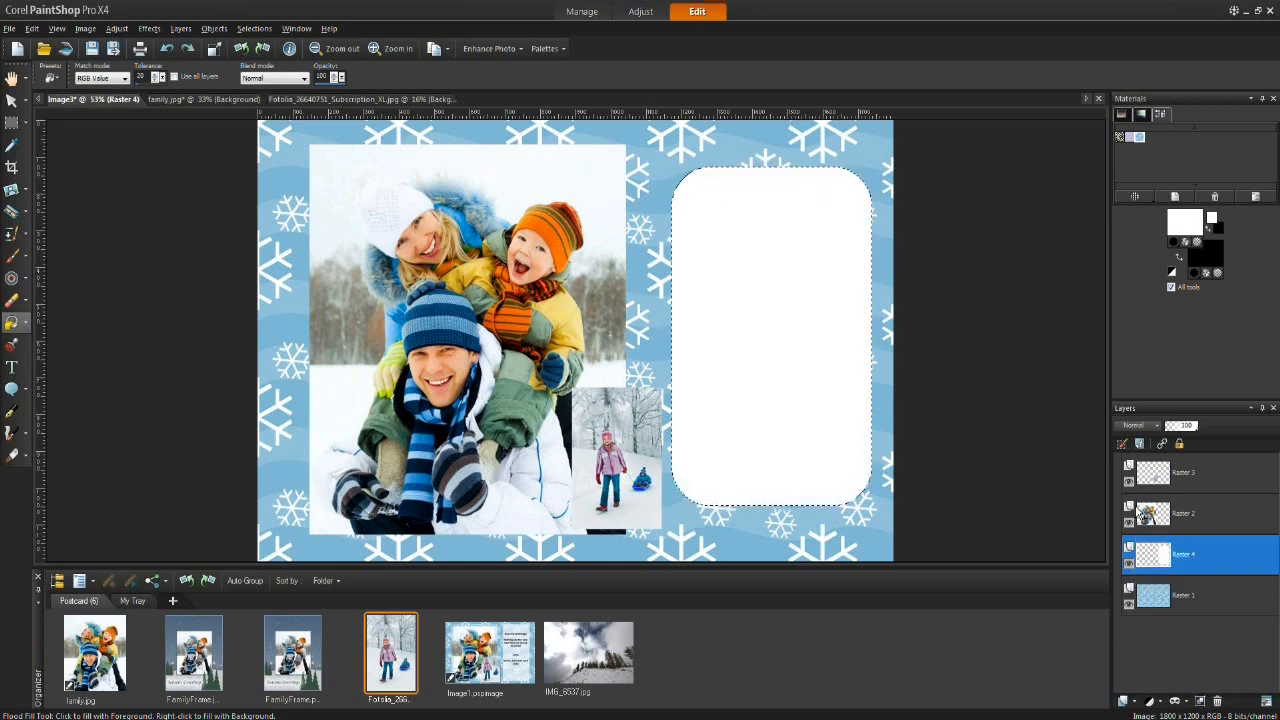
key(ctrl+z)
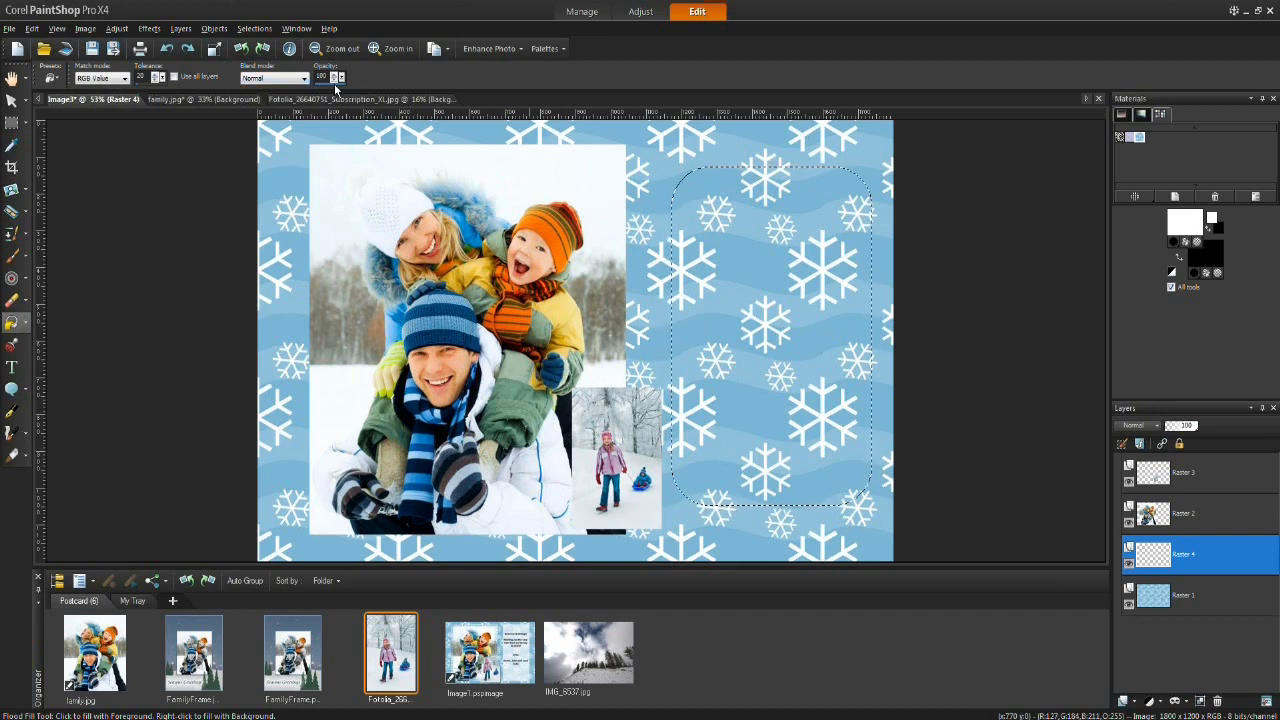
Step: Try filling the selection white with the fill opacity set to 69
drag(335, 86, 338, 85)
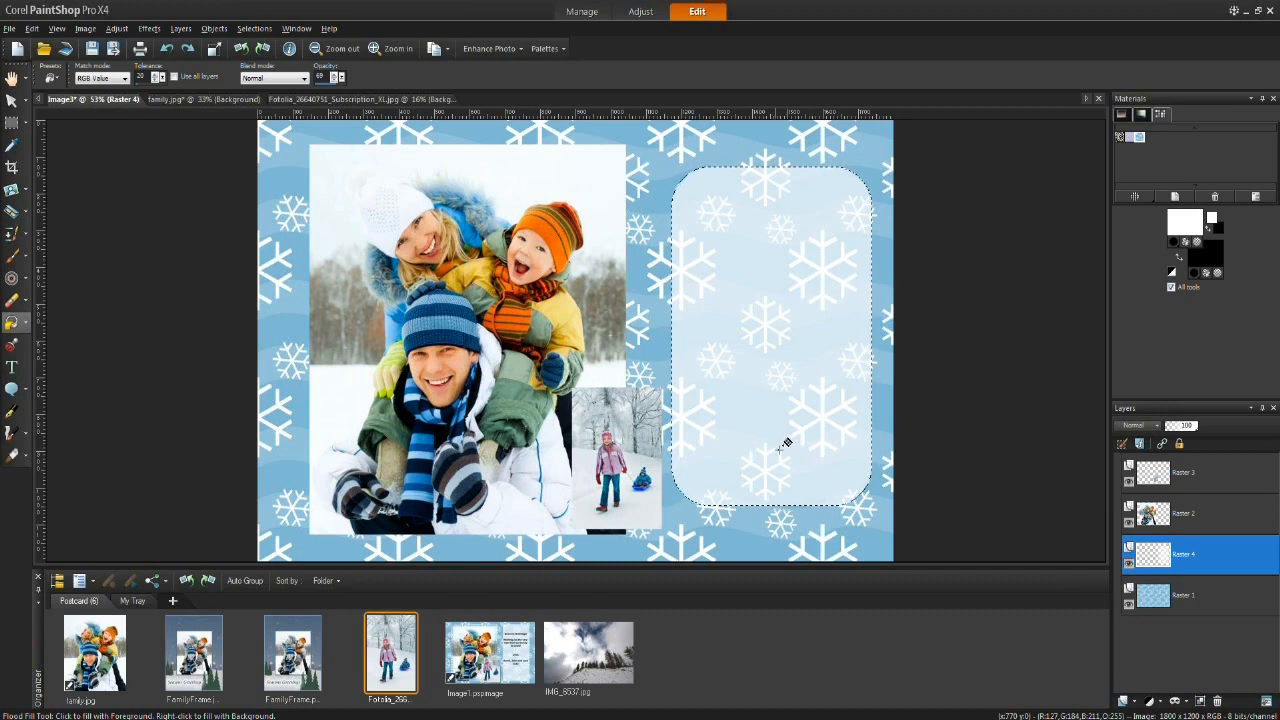
click(1217, 516)
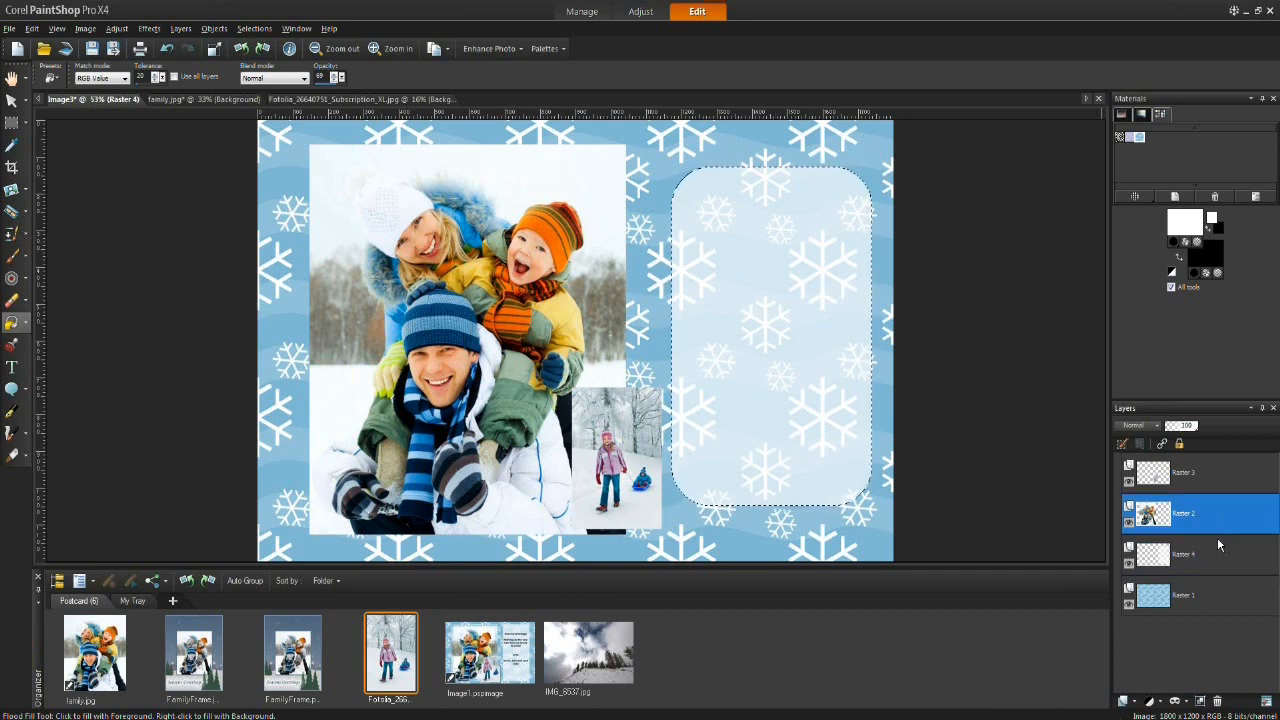
click(1217, 543)
click(11, 100)
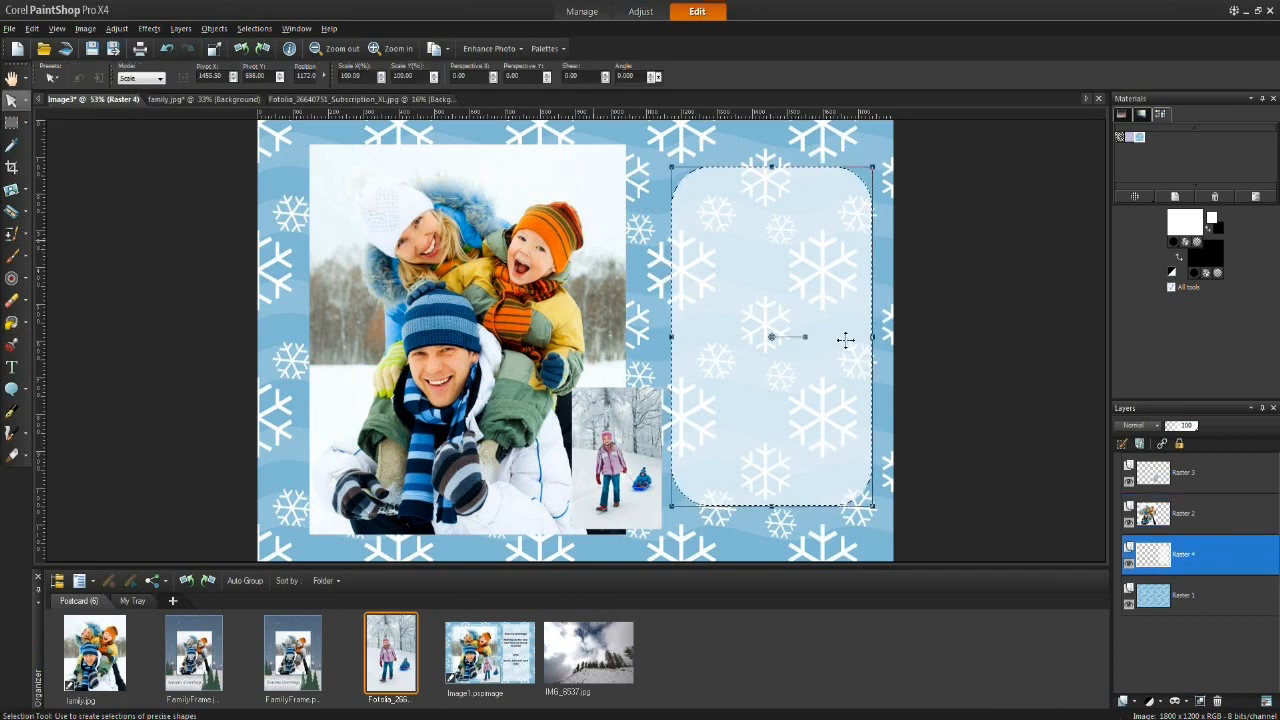
click(12, 322)
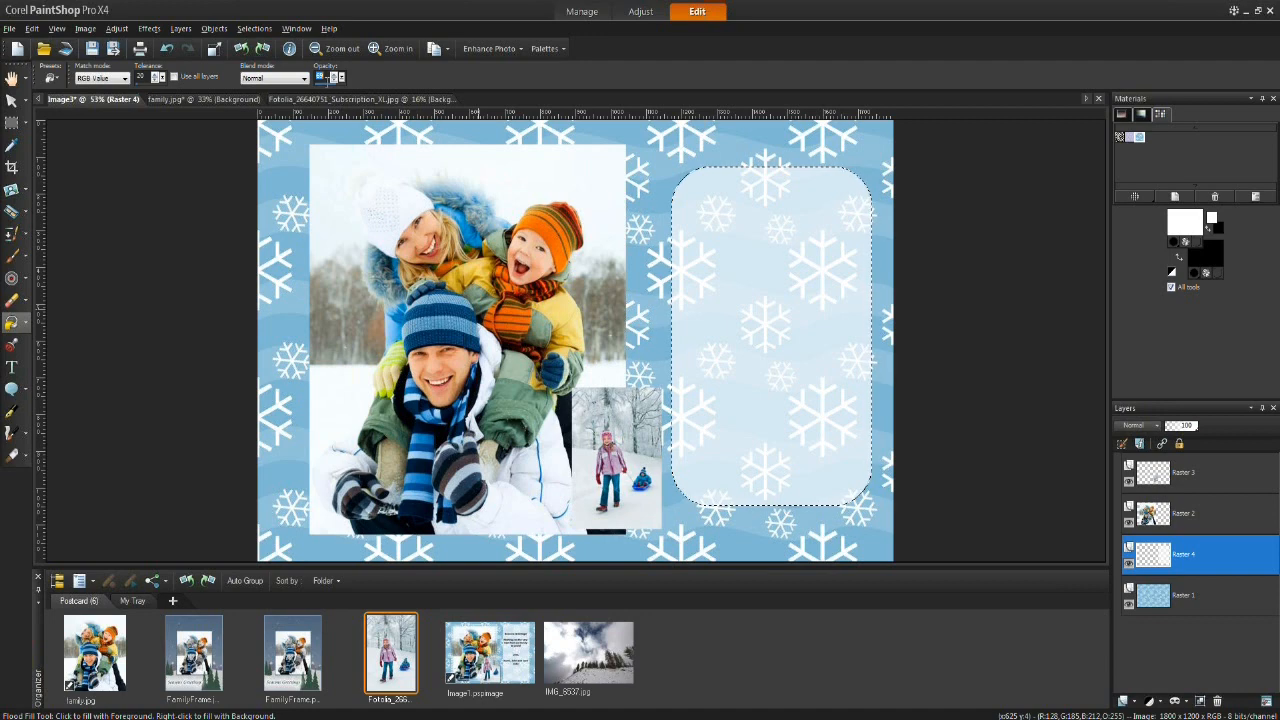
click(335, 81)
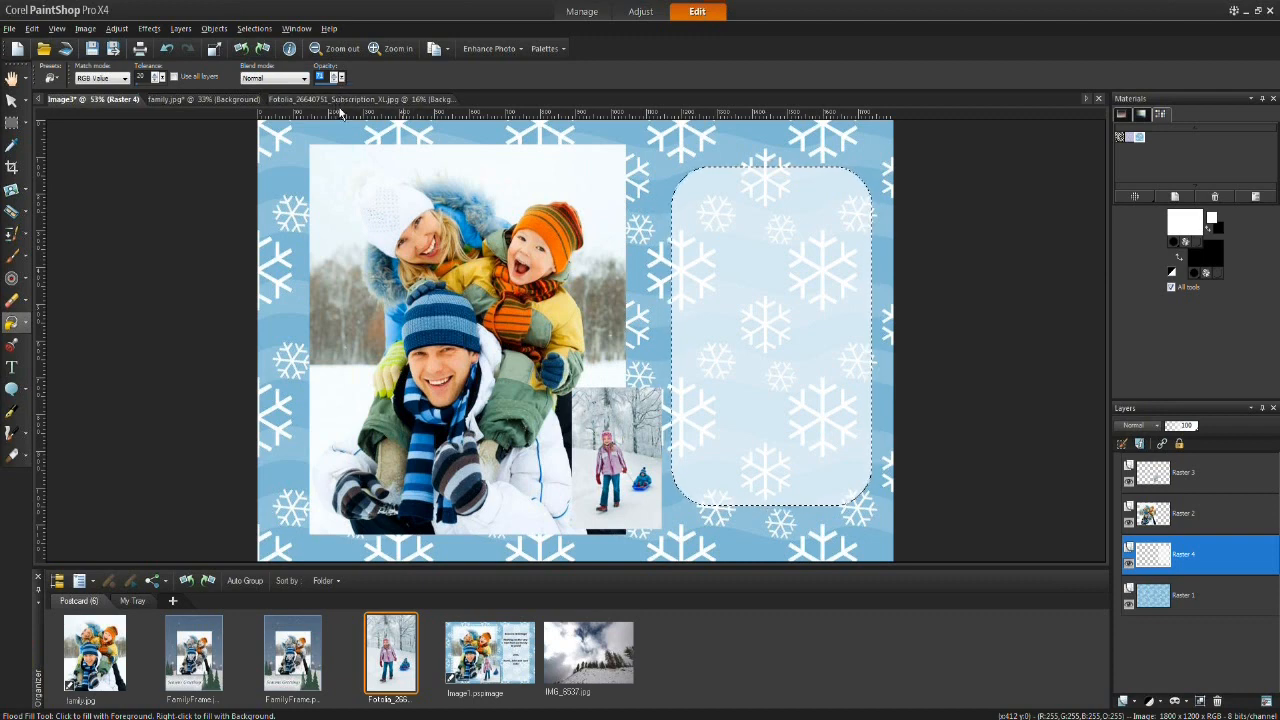
click(166, 49)
click(166, 50)
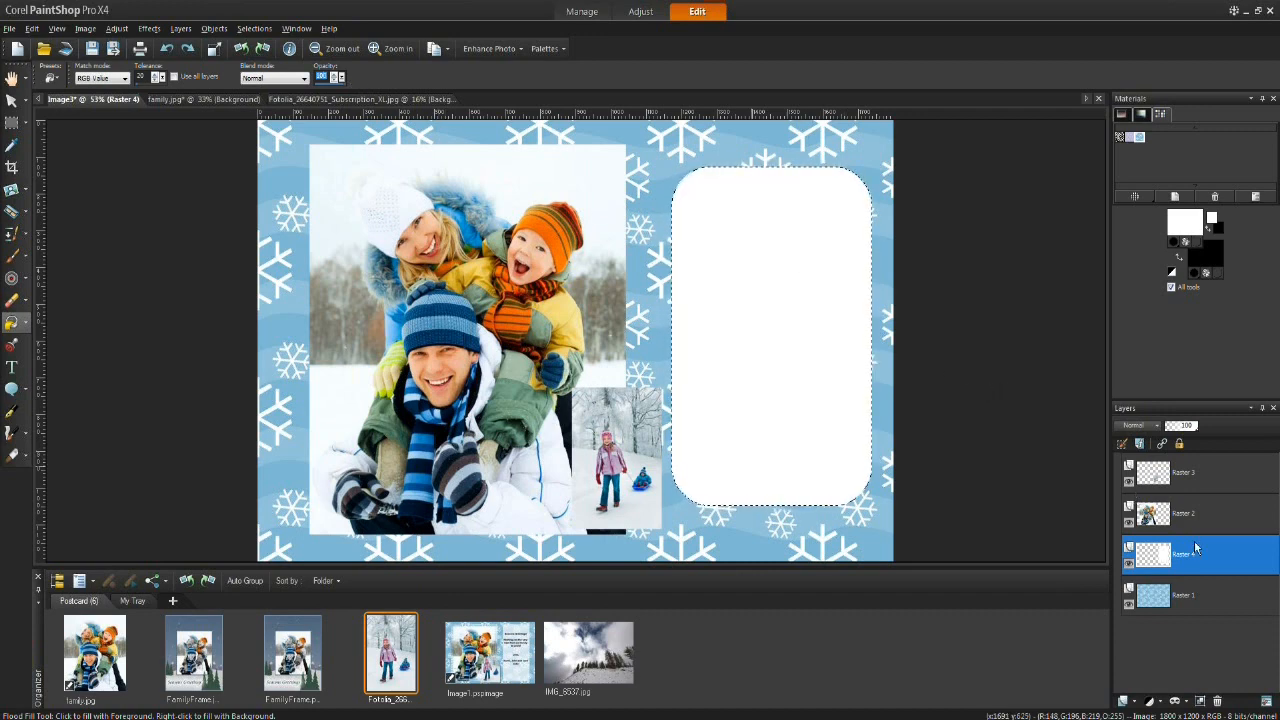
Step: Lower the new white panel layer's opacity so the snowflakes show through, and clear the selection
drag(1190, 429, 1184, 431)
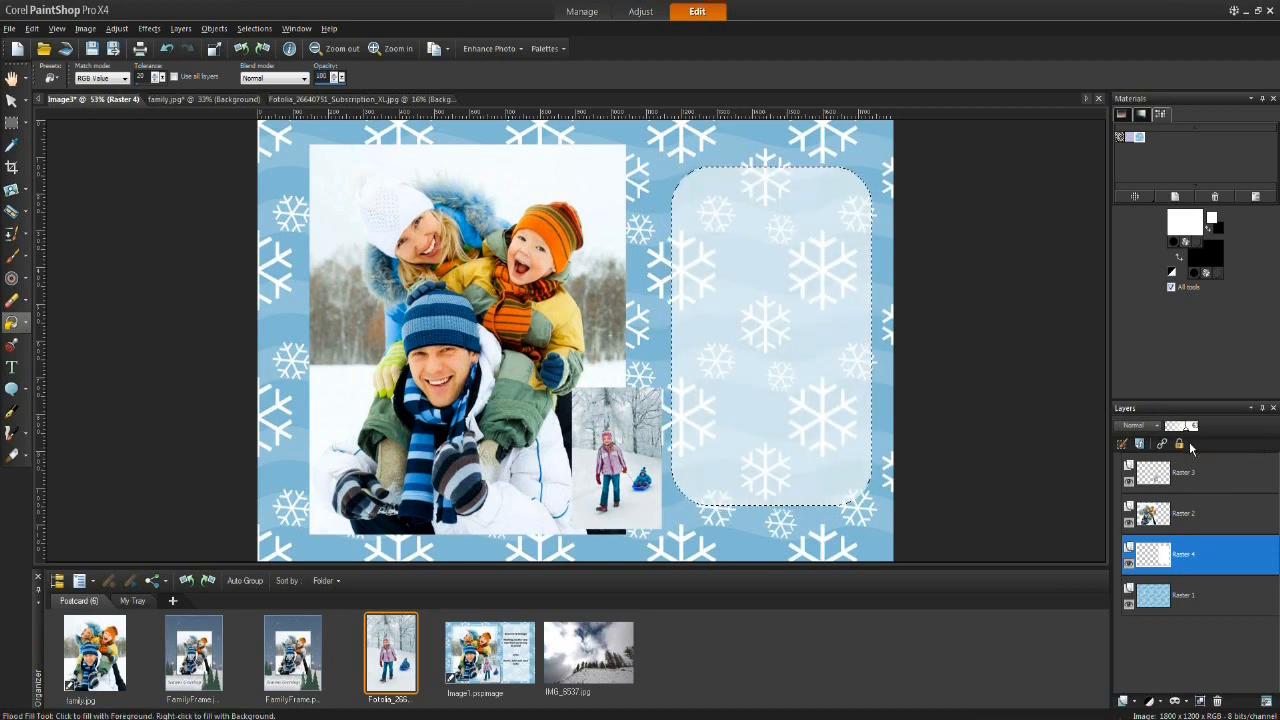
click(1206, 522)
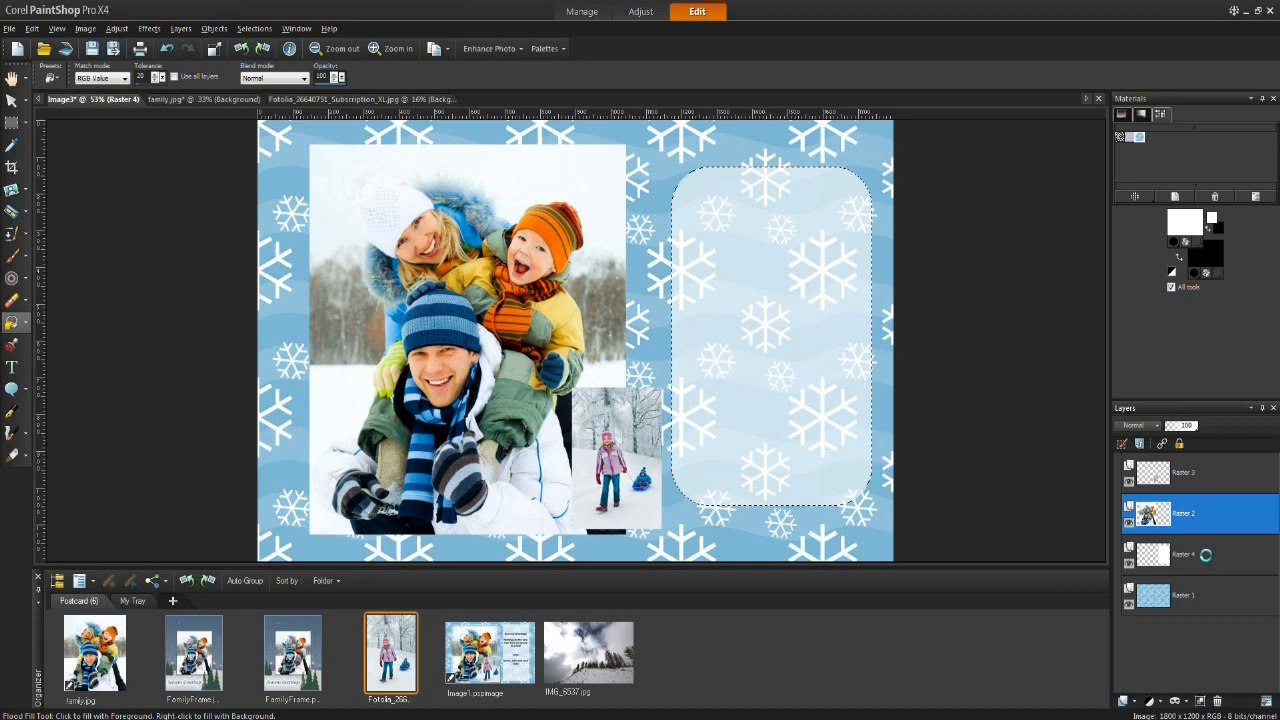
click(1206, 555)
drag(1190, 432, 1186, 428)
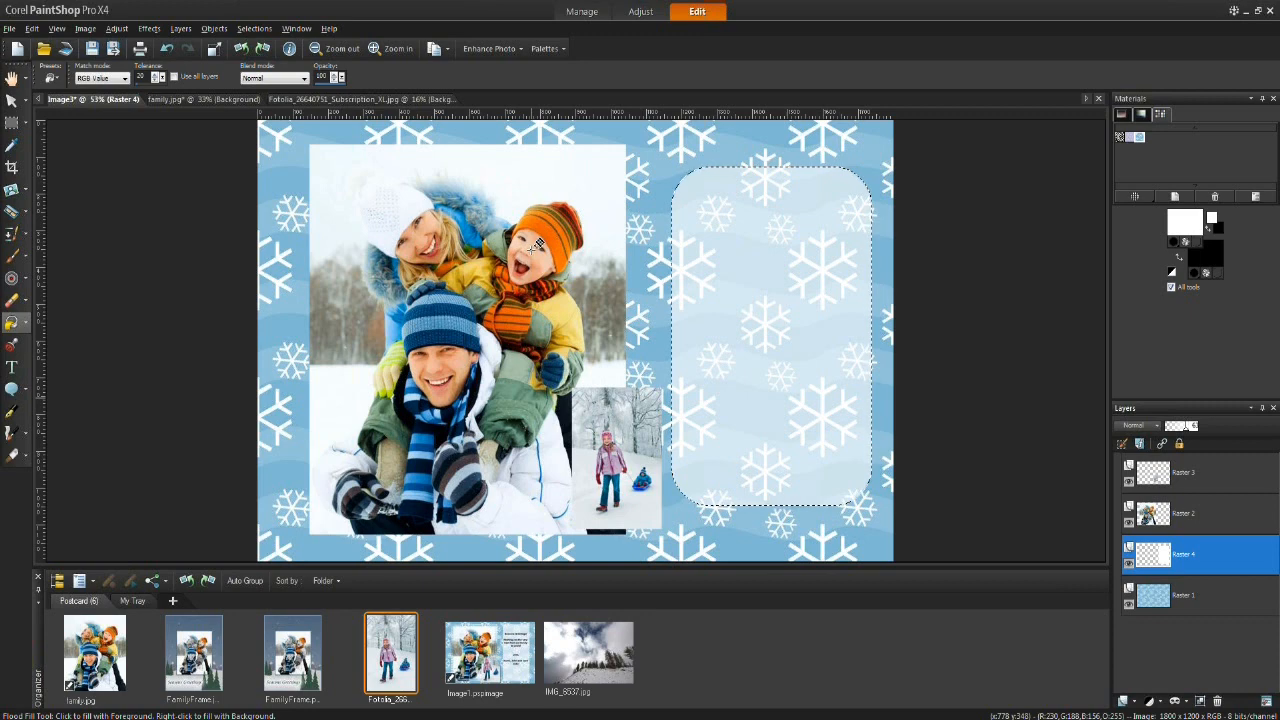
key(ctrl+d)
click(254, 30)
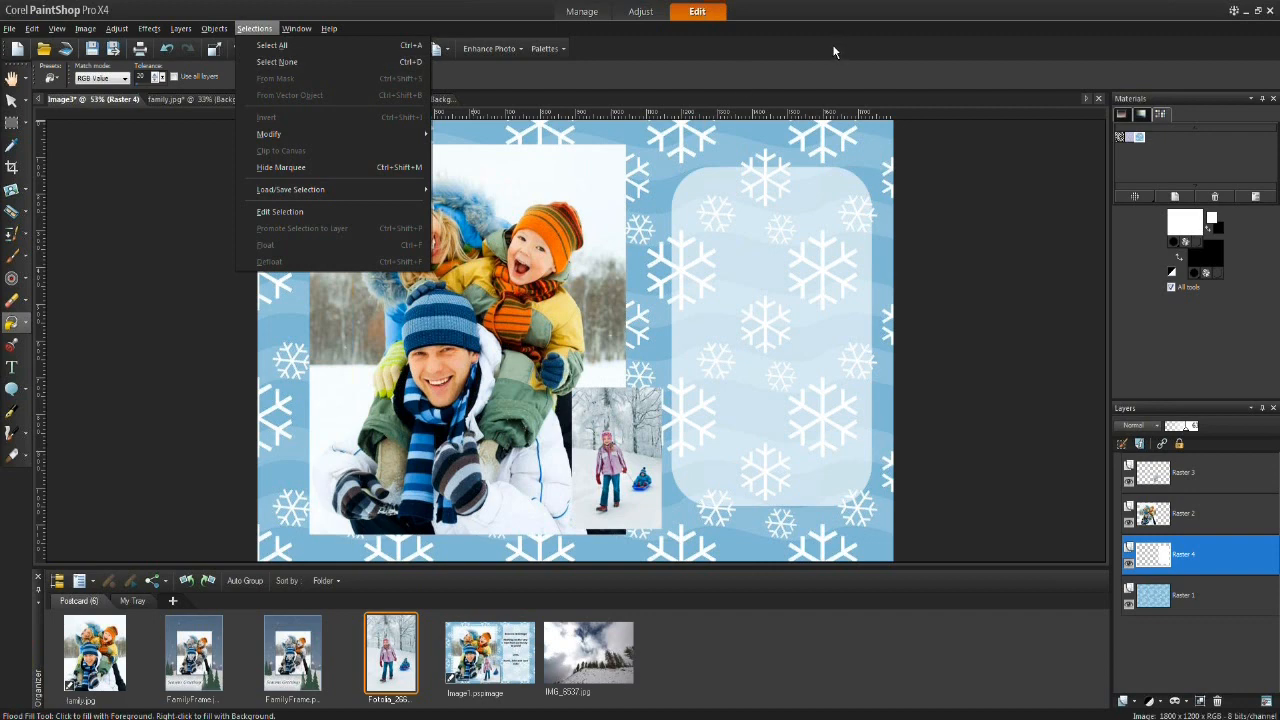
click(652, 71)
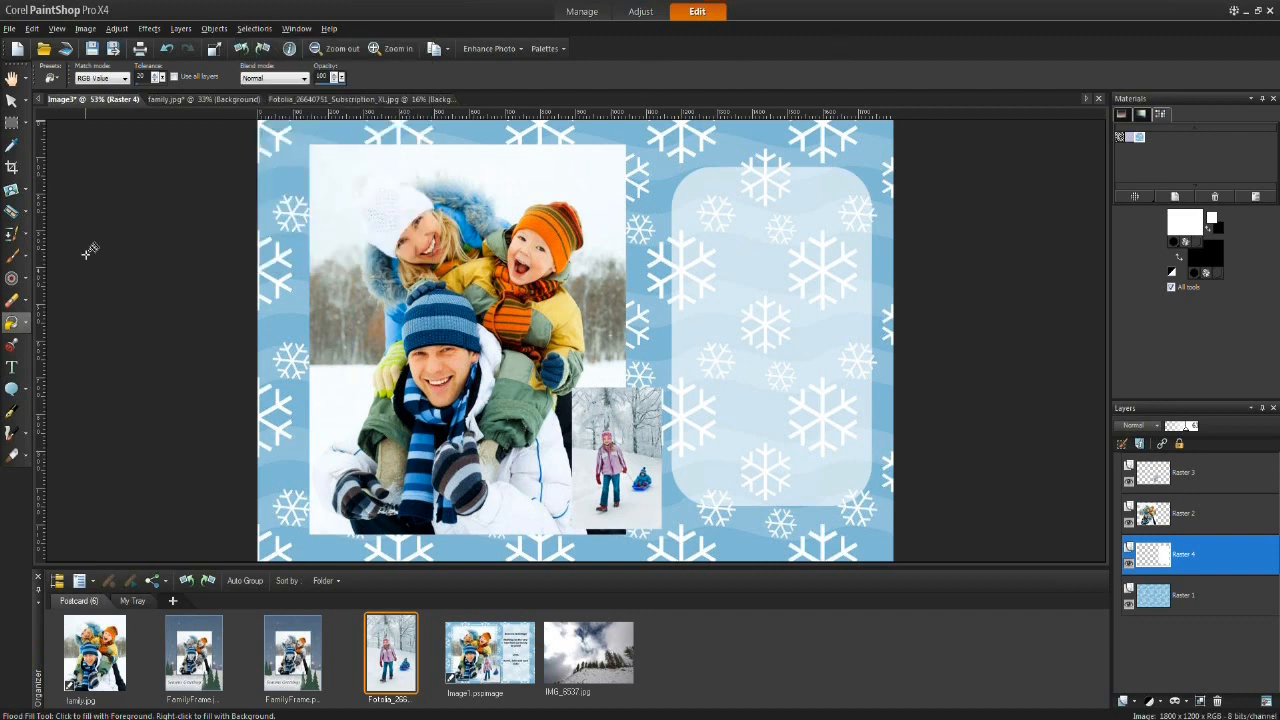
Step: Start a text object in the white panel and enter the heading "Seasons Greetings"
click(13, 369)
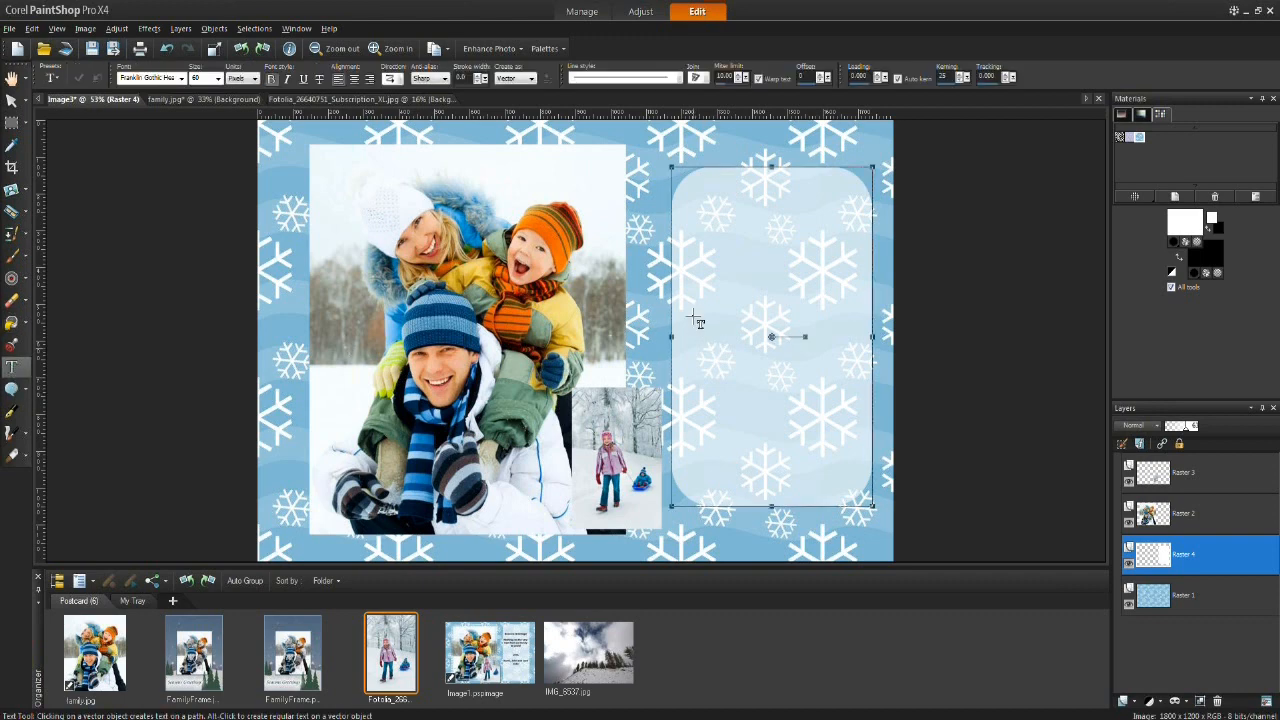
click(703, 213)
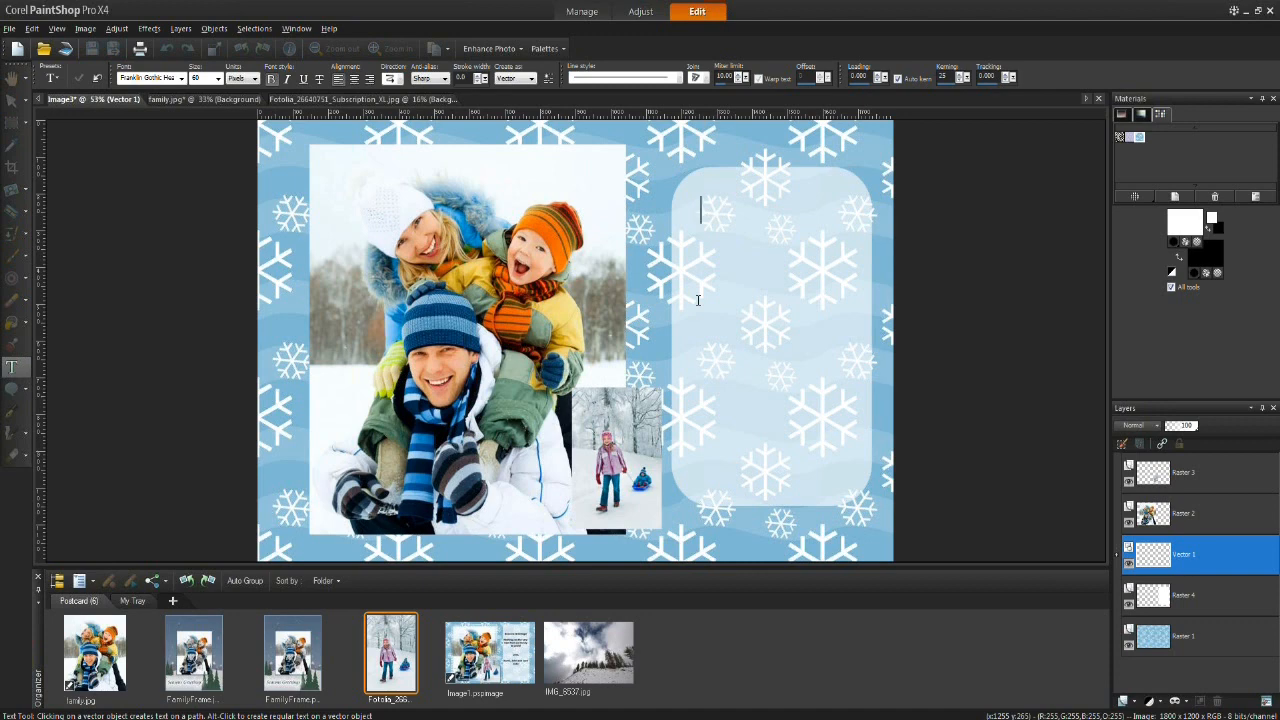
text(Seasons Greeting)
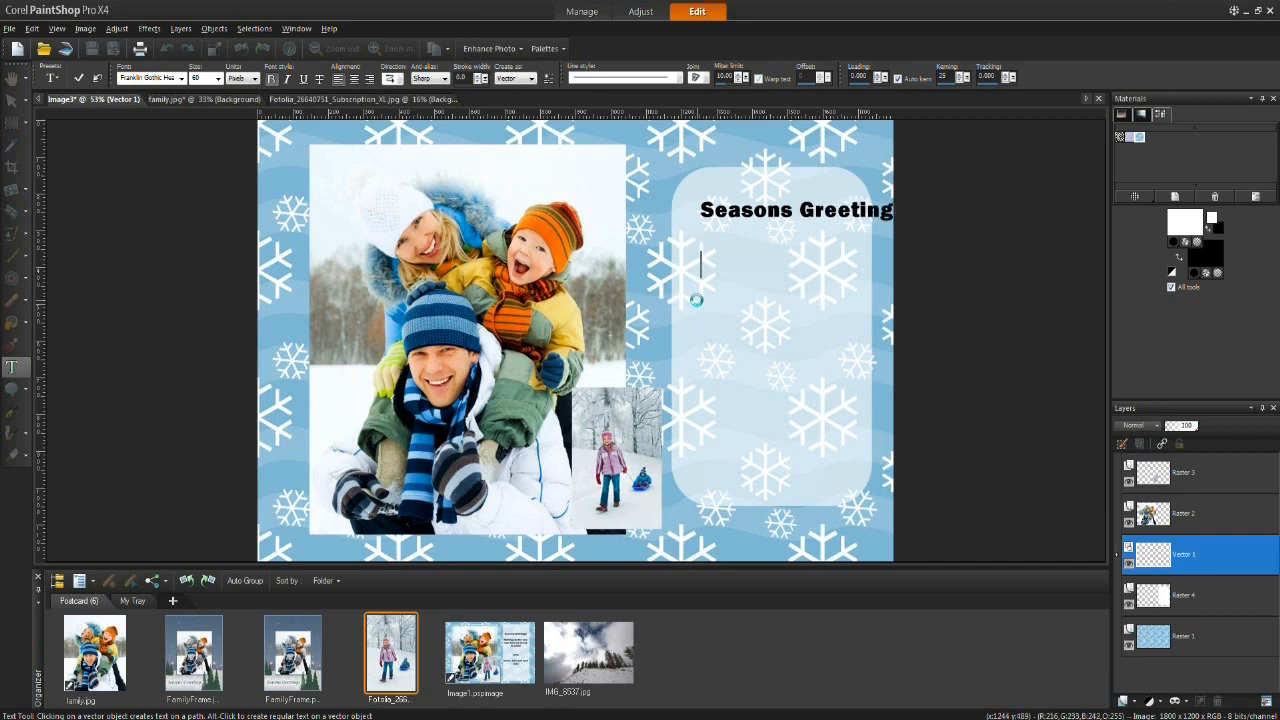
Step: Add the lines "Wishing you the best in this year and the next" below the heading
key(Return)
text(Wishing you)
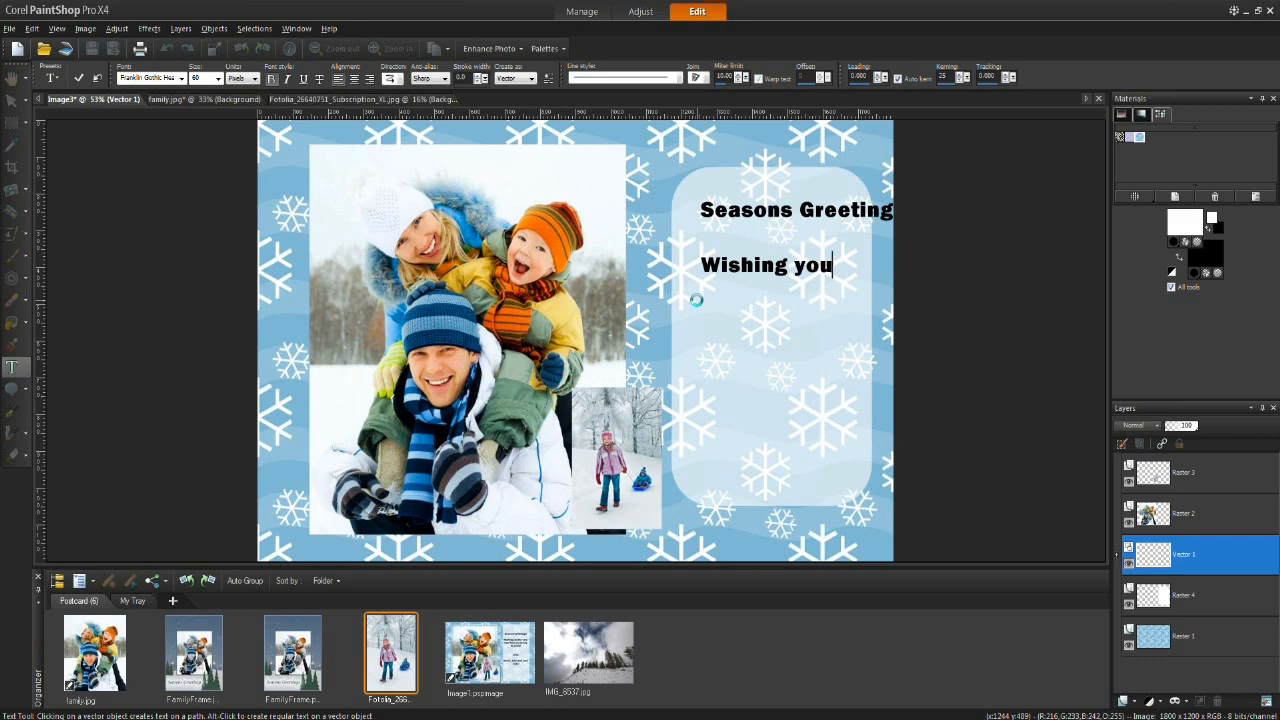
text( the)
key(Return)
text(best in)
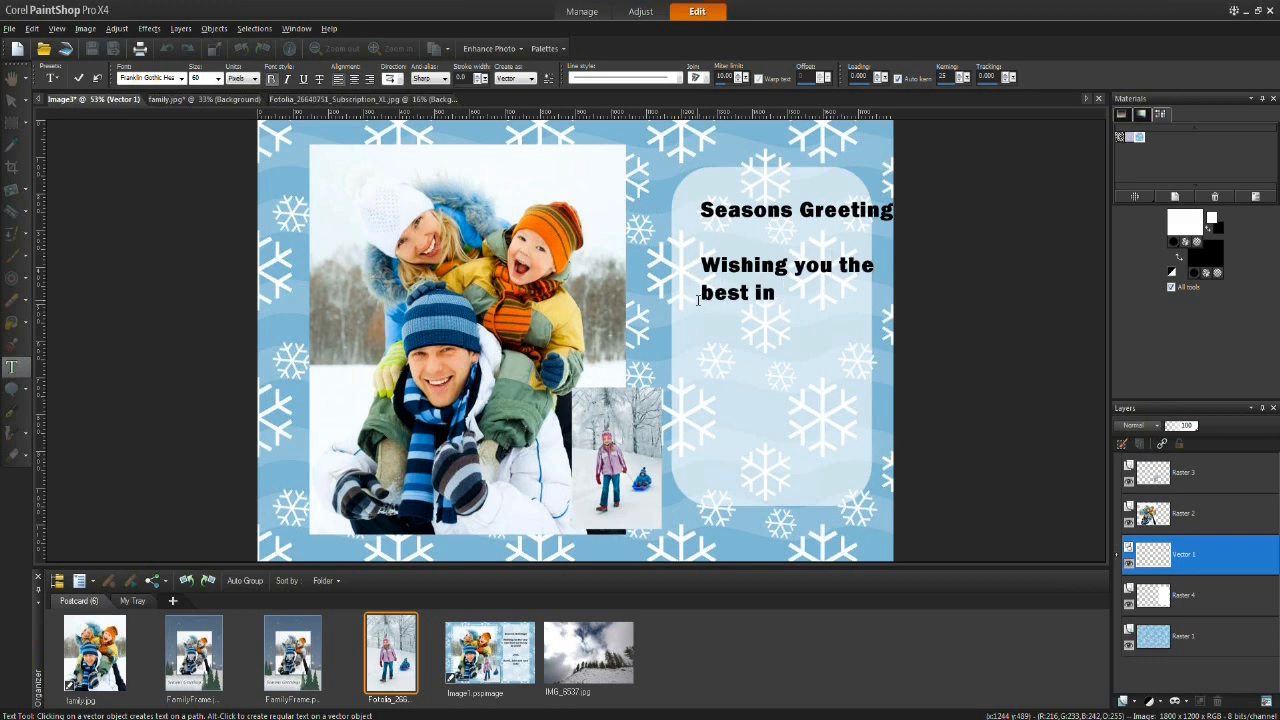
text( this year and the next)
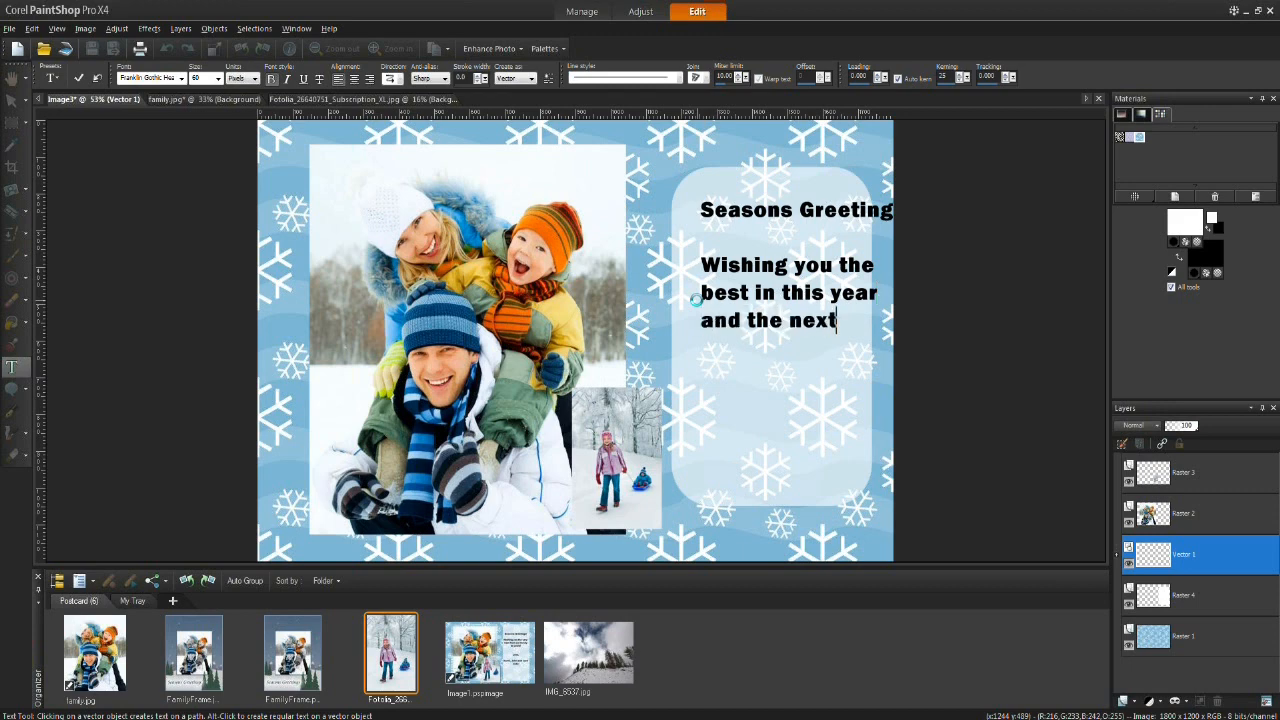
Step: After a blank line, add the closing "Love,", the family's name and "xoxo" on separate lines
key(Return)
key(Return)
text(Love, The )
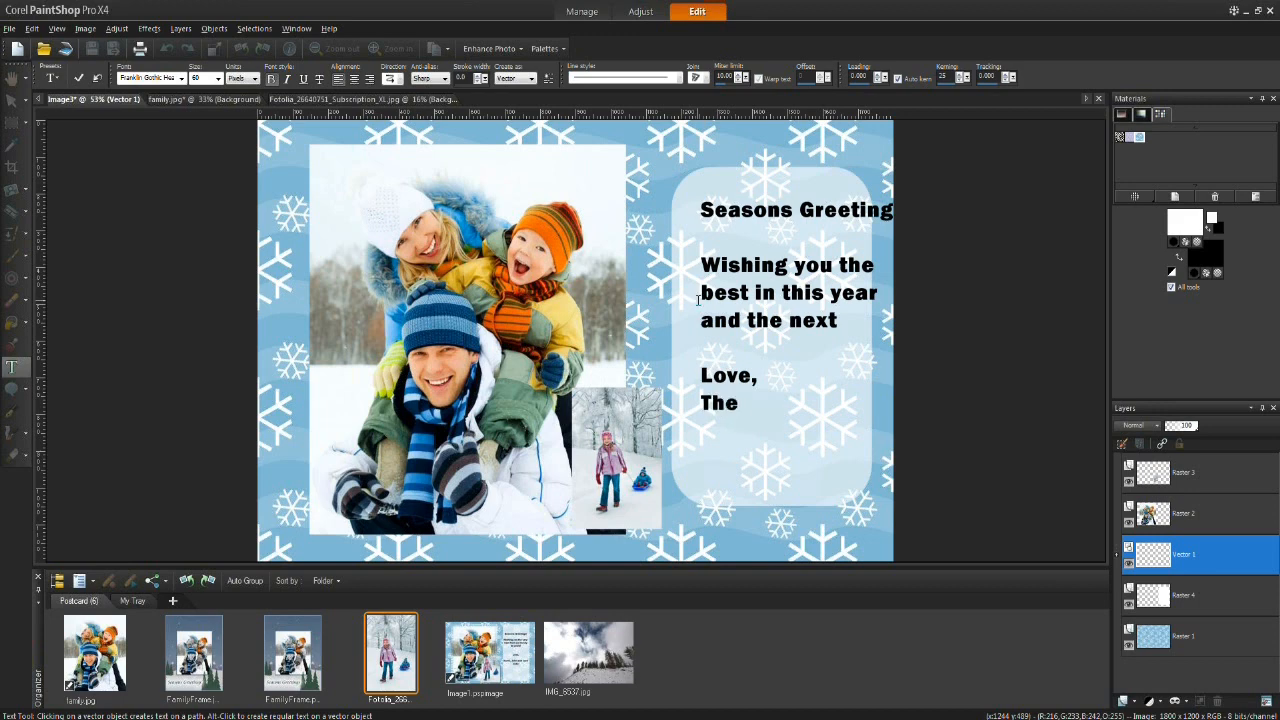
text(Smith)
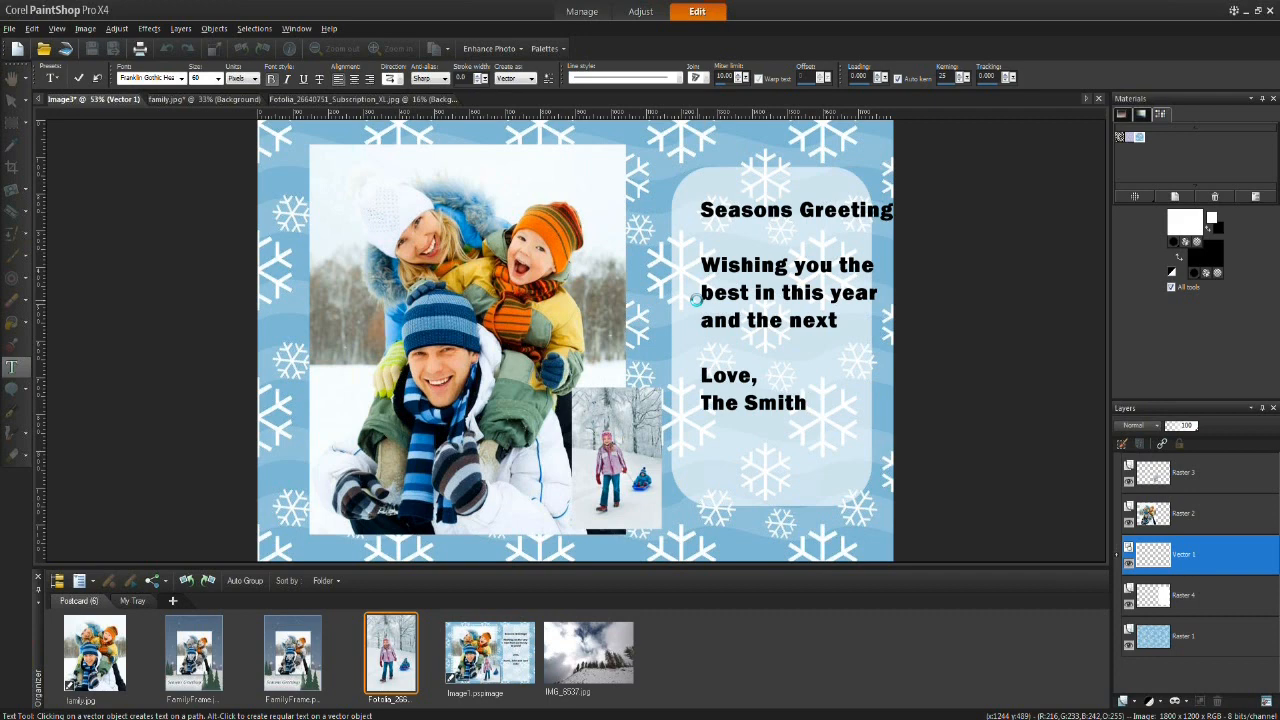
text(s)
key(Return)
text(xoxo)
Step: Select all the greeting text, center-align it and set its font size to 48
drag(702, 209, 753, 433)
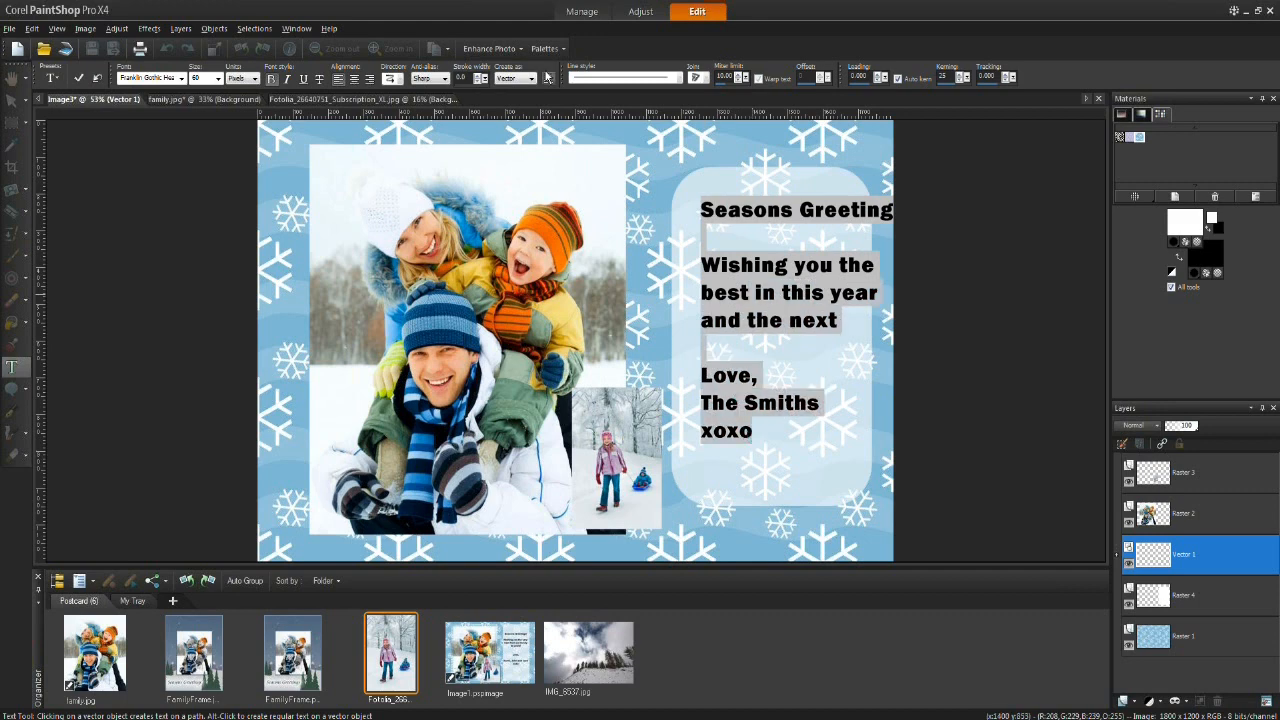
click(355, 82)
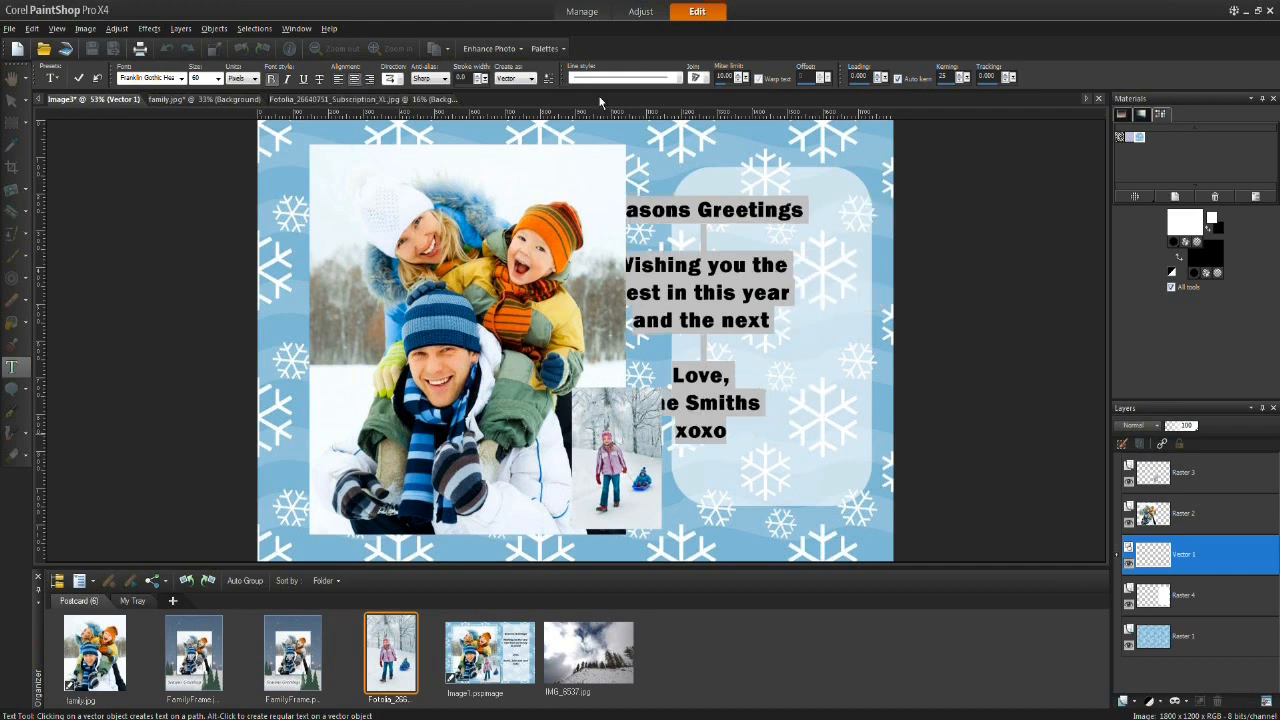
click(218, 79)
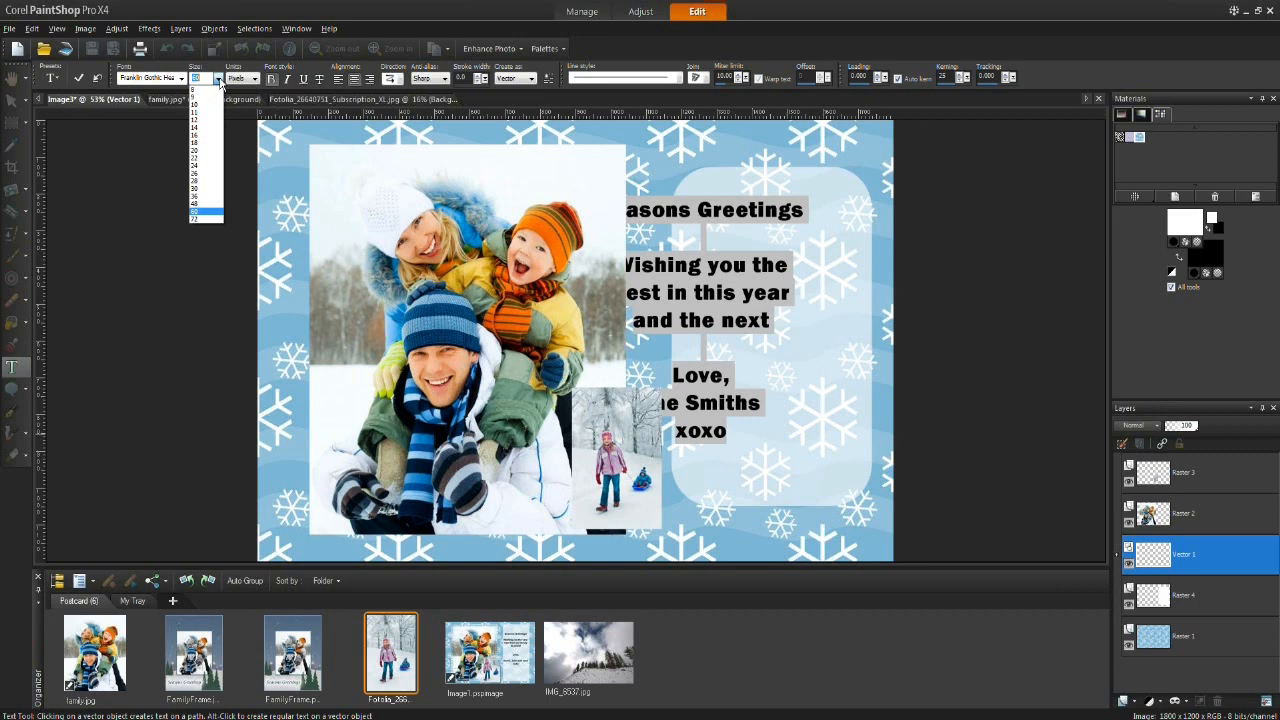
click(201, 204)
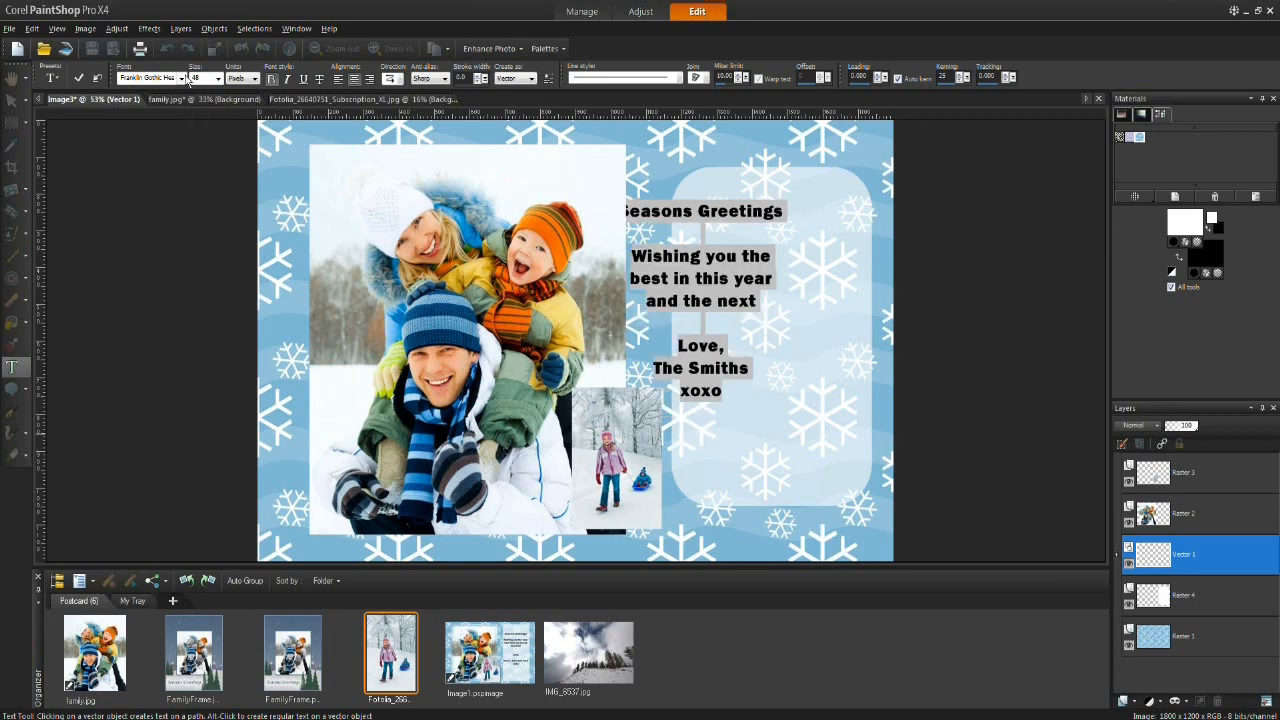
Step: Adjust the text spacing, leaving leading at 0 and setting the kerning to 50
click(880, 76)
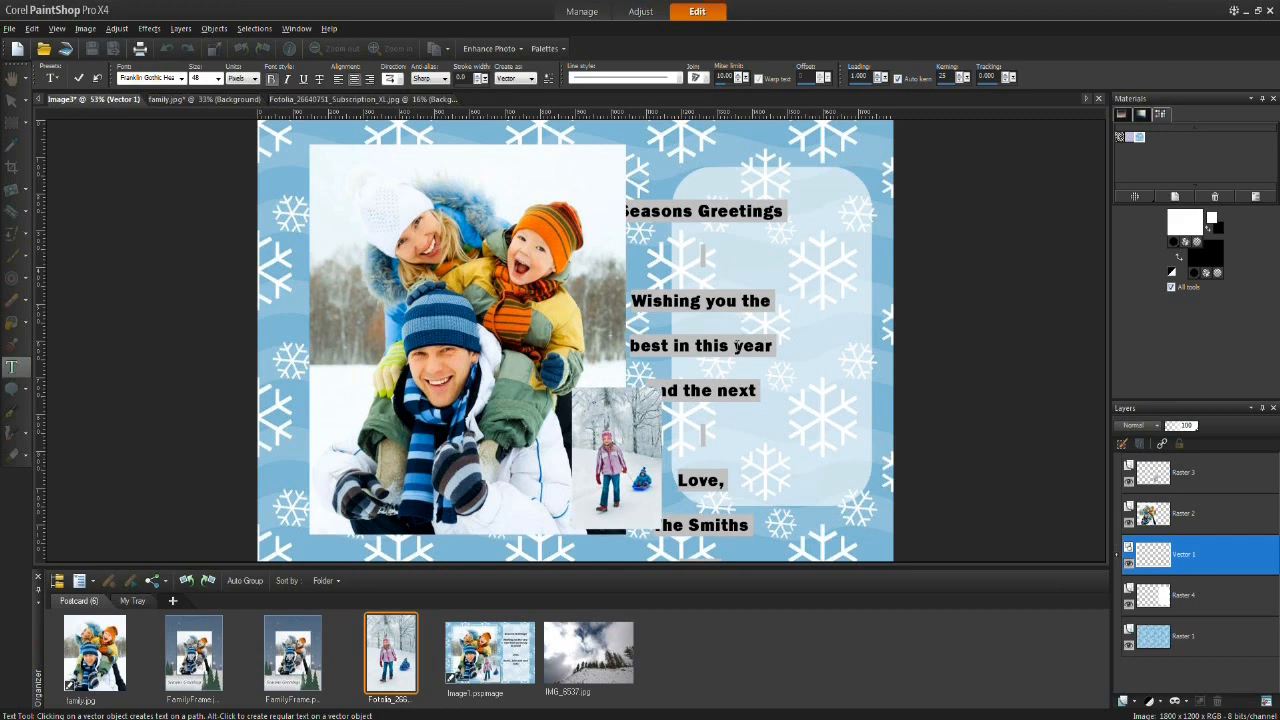
click(877, 81)
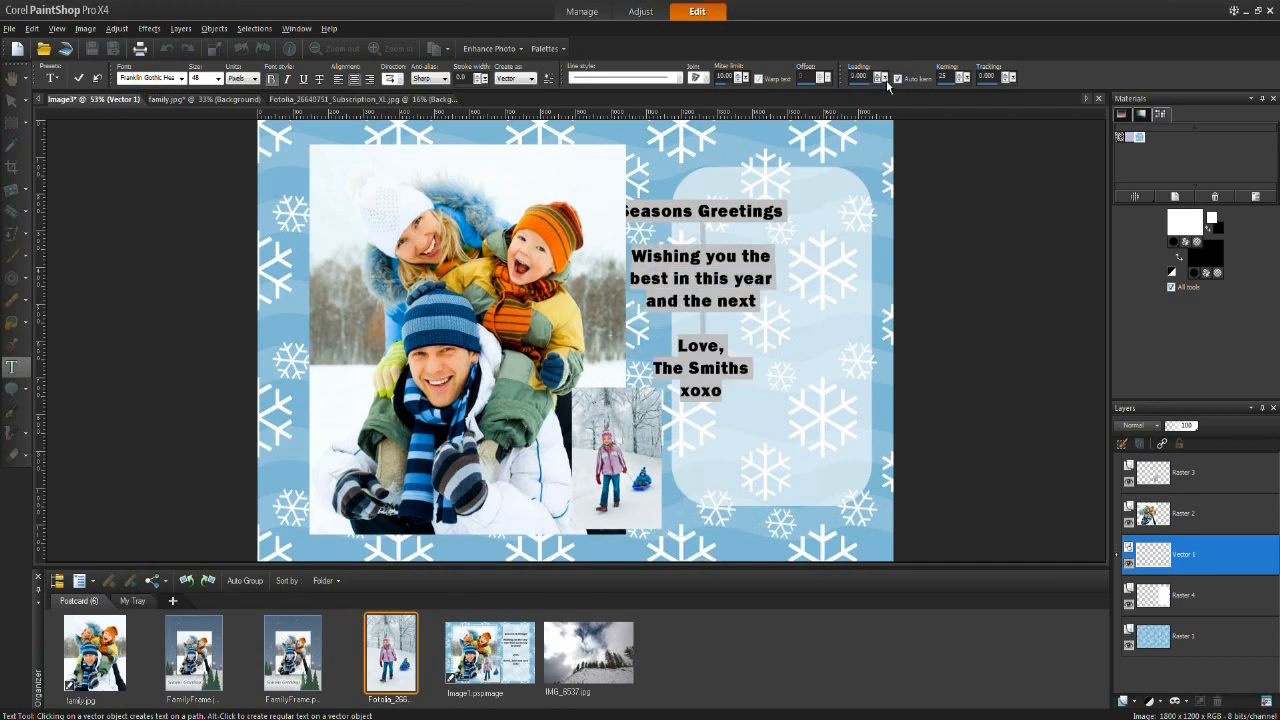
click(960, 77)
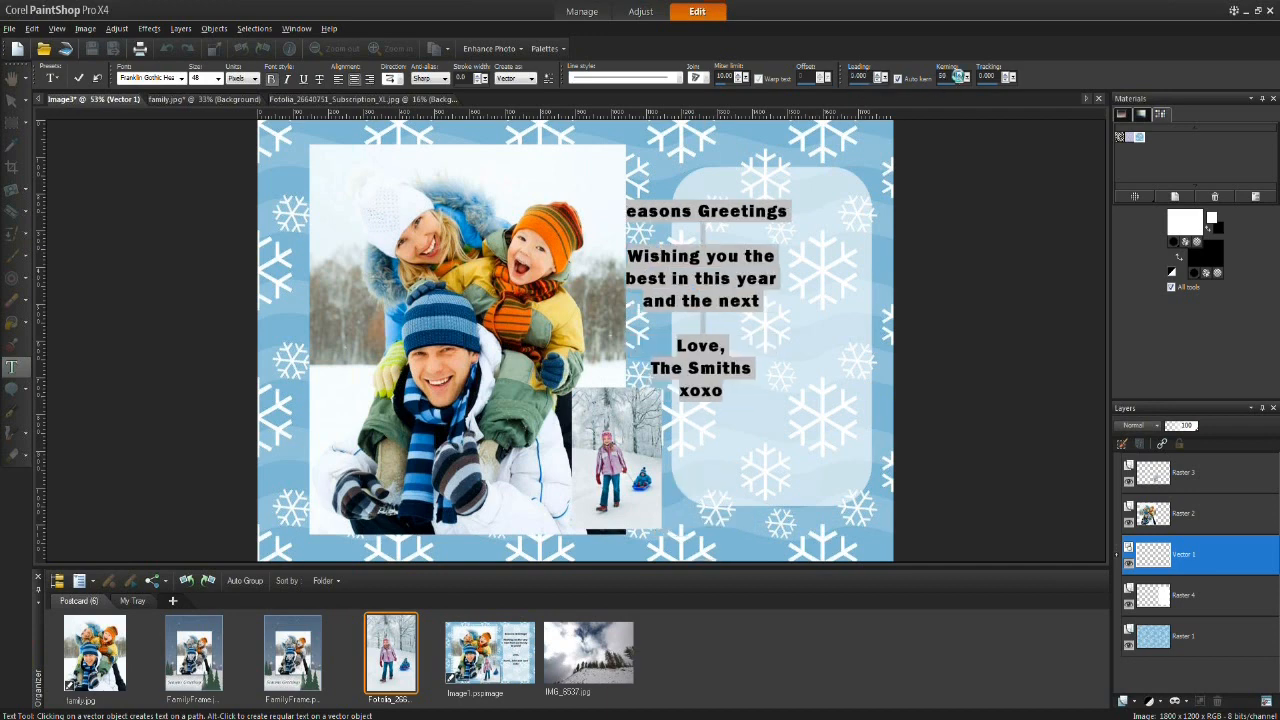
click(962, 77)
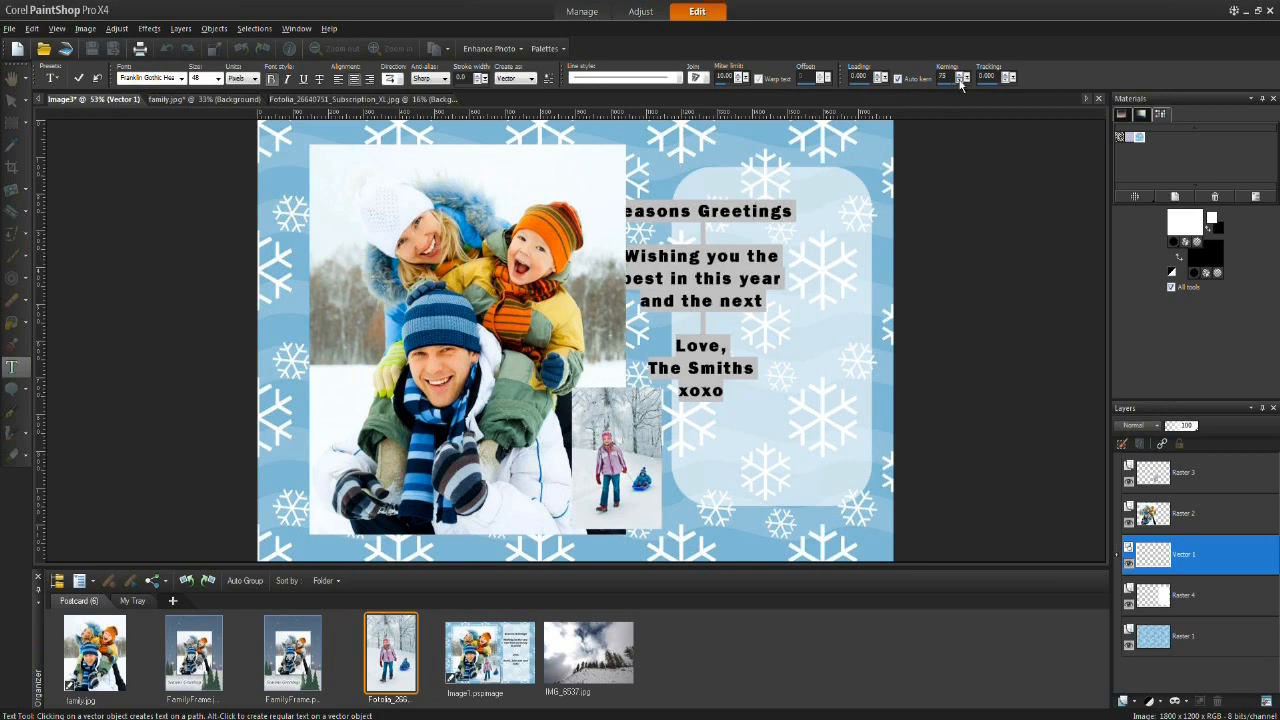
click(960, 80)
click(962, 80)
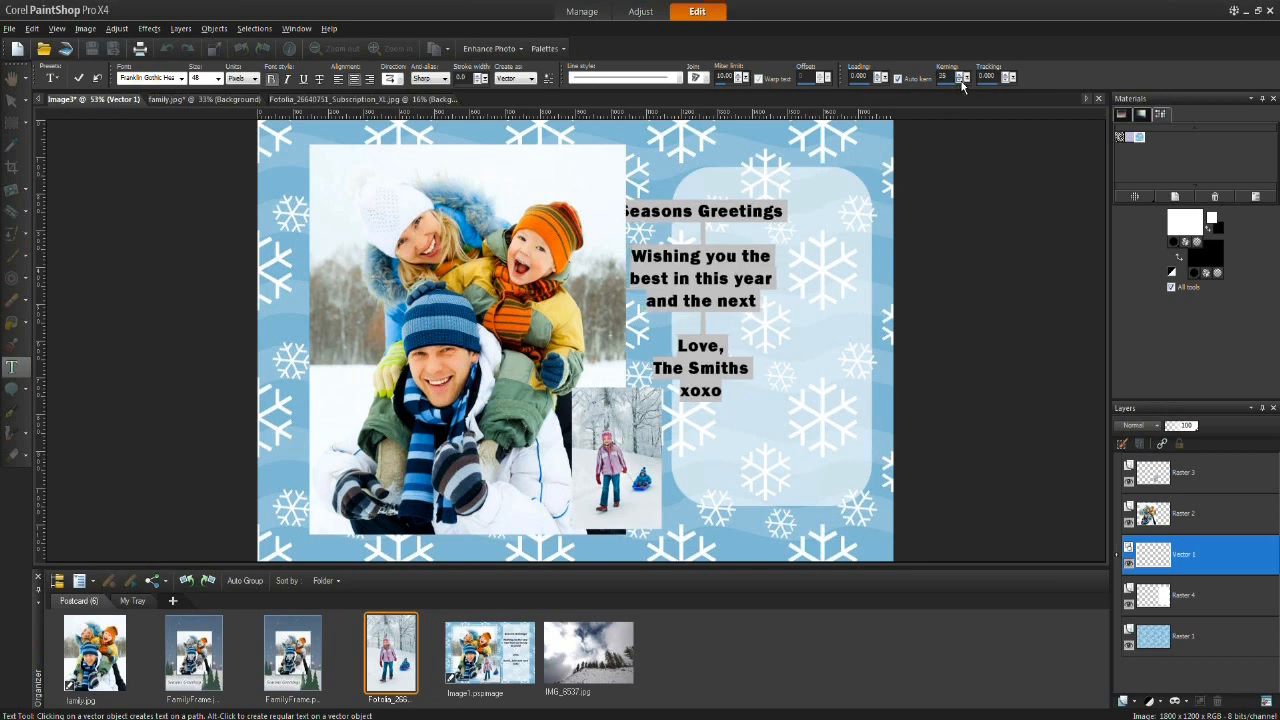
click(962, 76)
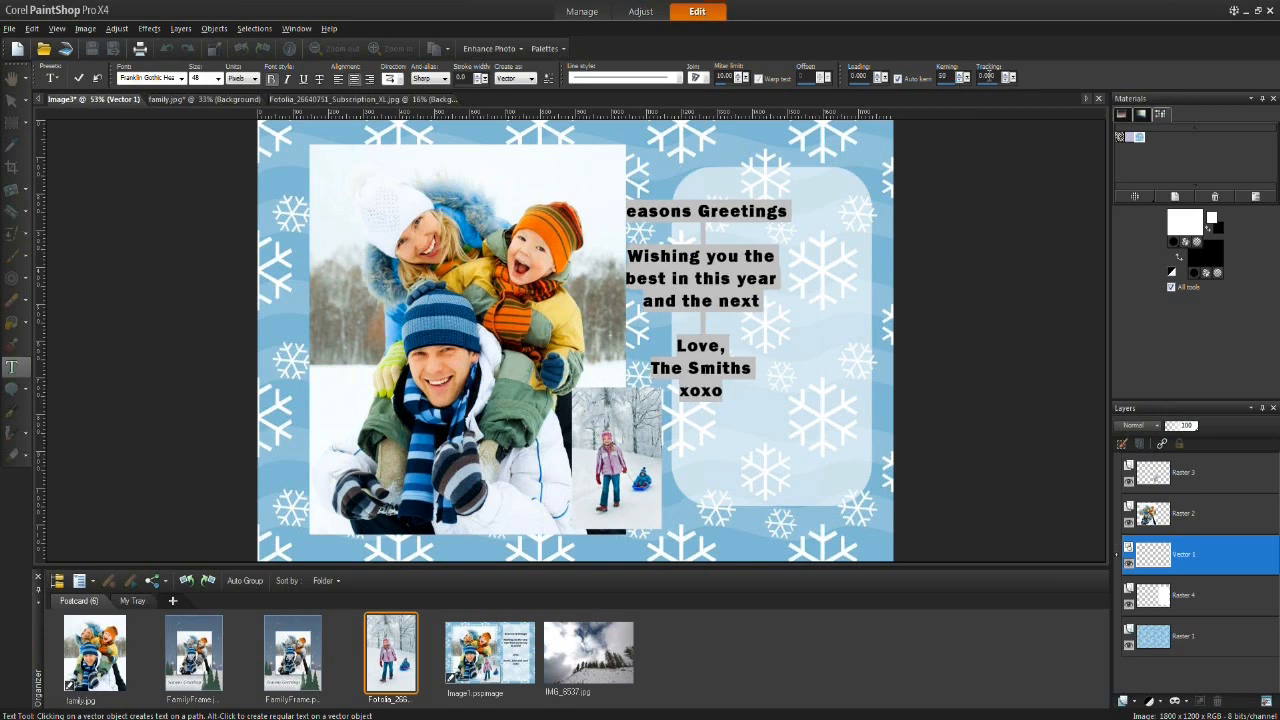
Step: Apply the text and move the text block to sit centered inside the white panel
click(80, 79)
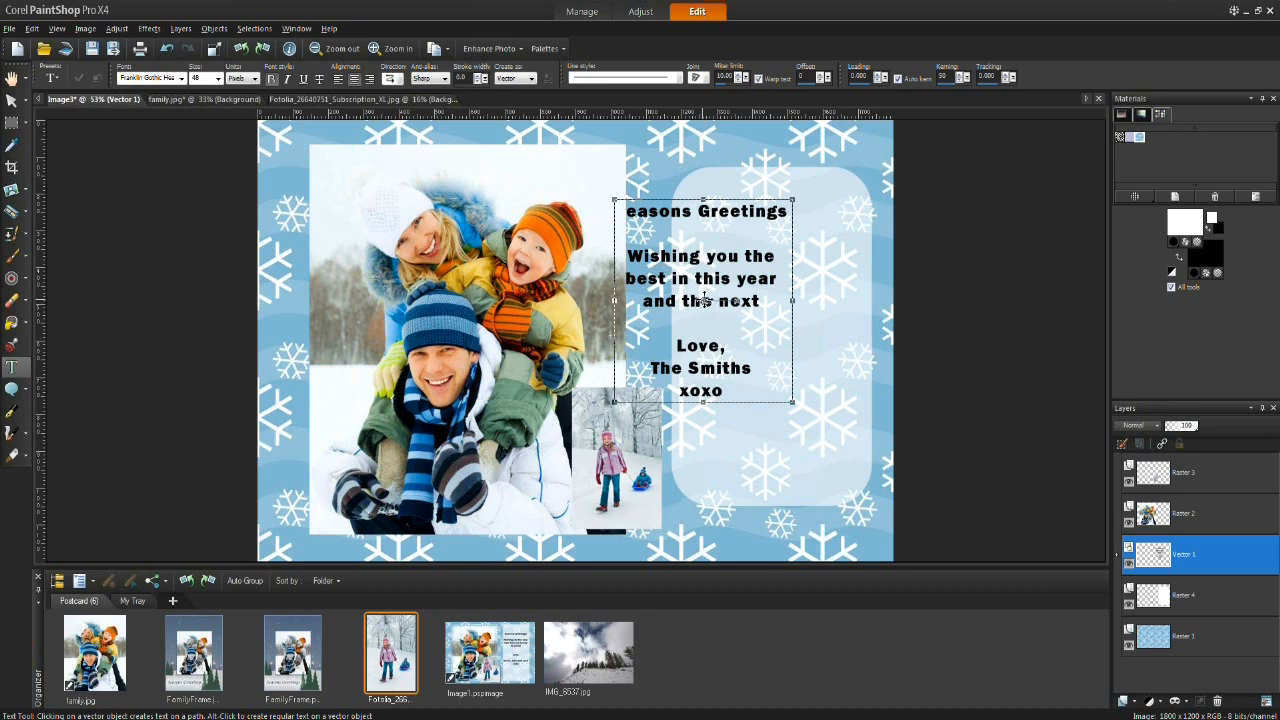
drag(703, 300, 773, 318)
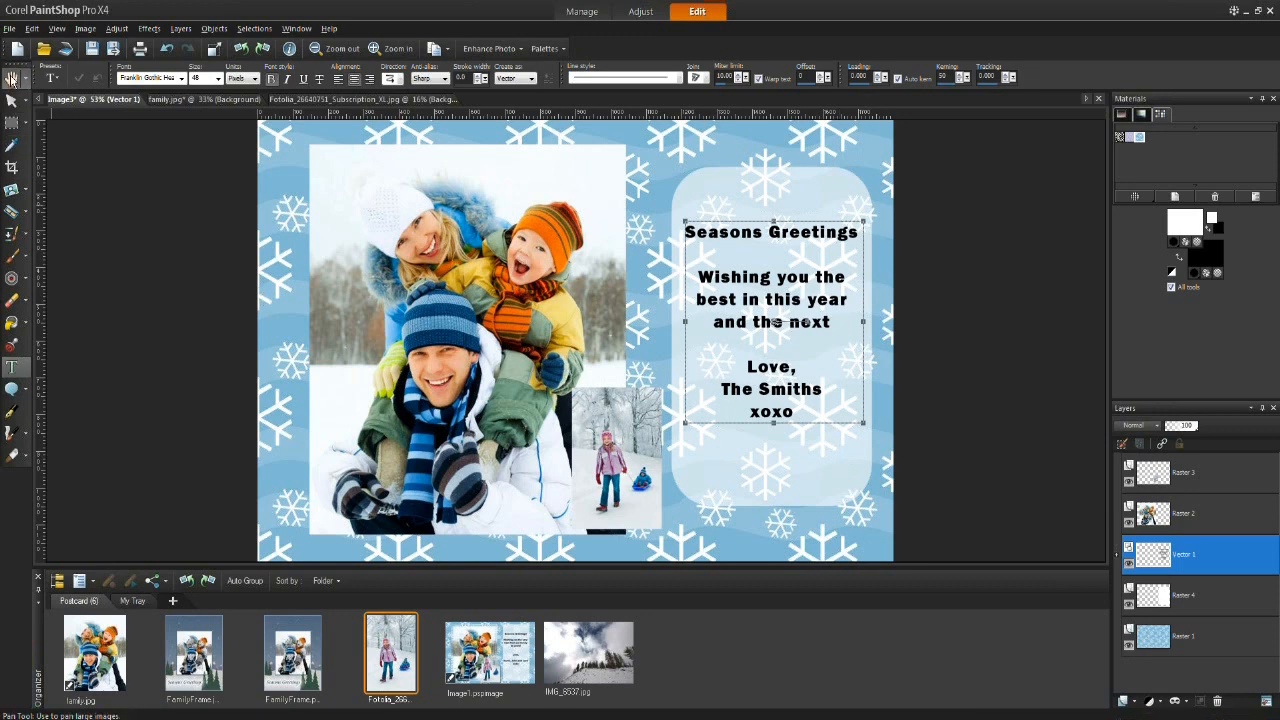
click(11, 78)
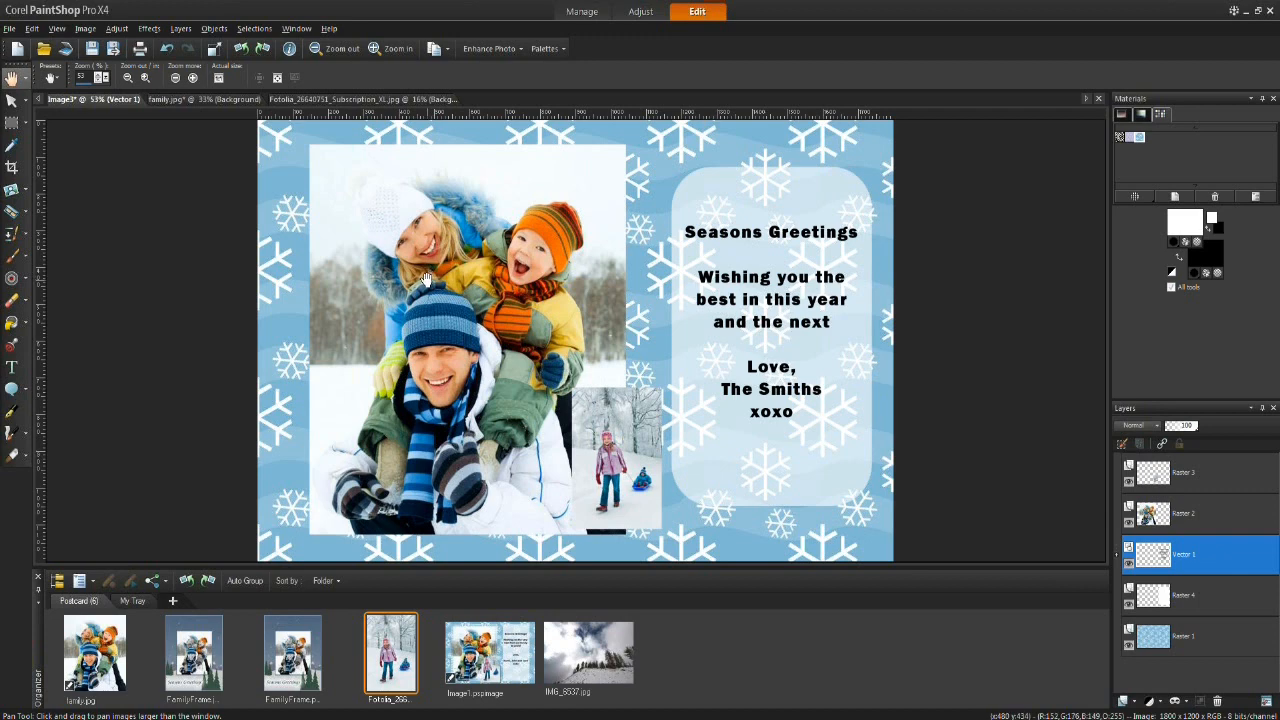
Step: Choose the Picture Tube tool and select the Buttons Blue tube from the Embellishments category
click(10, 347)
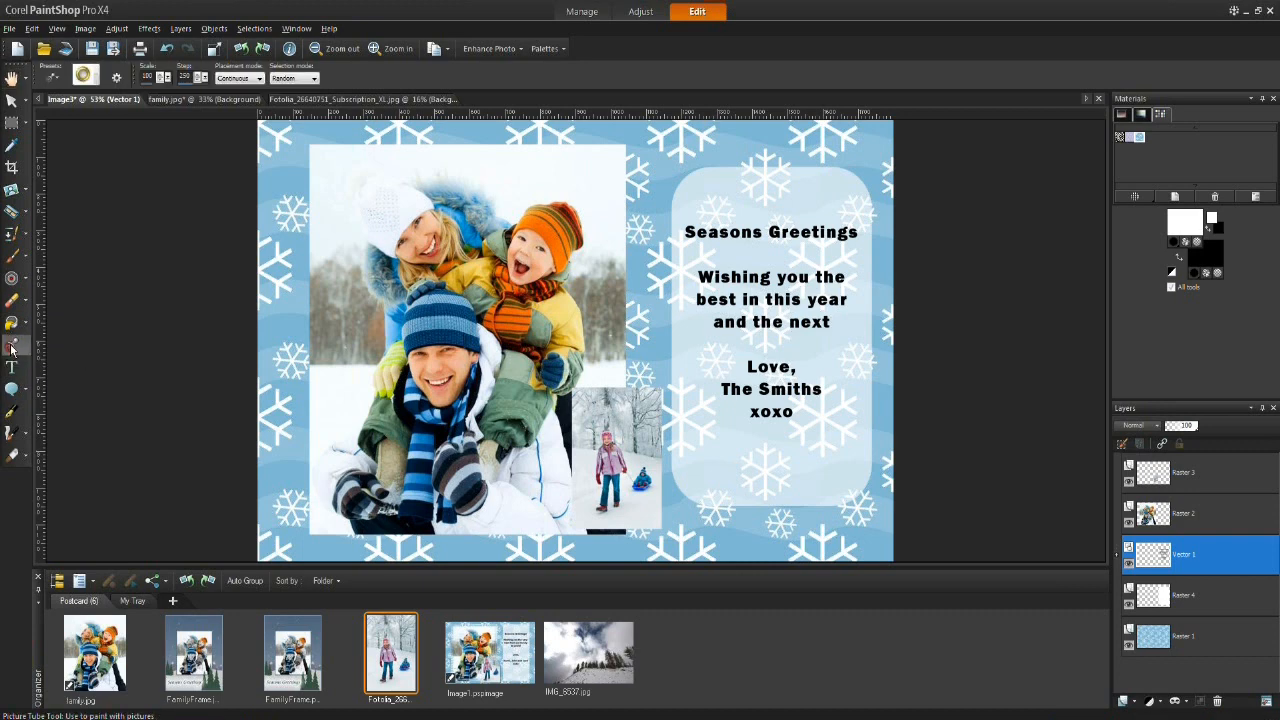
click(85, 76)
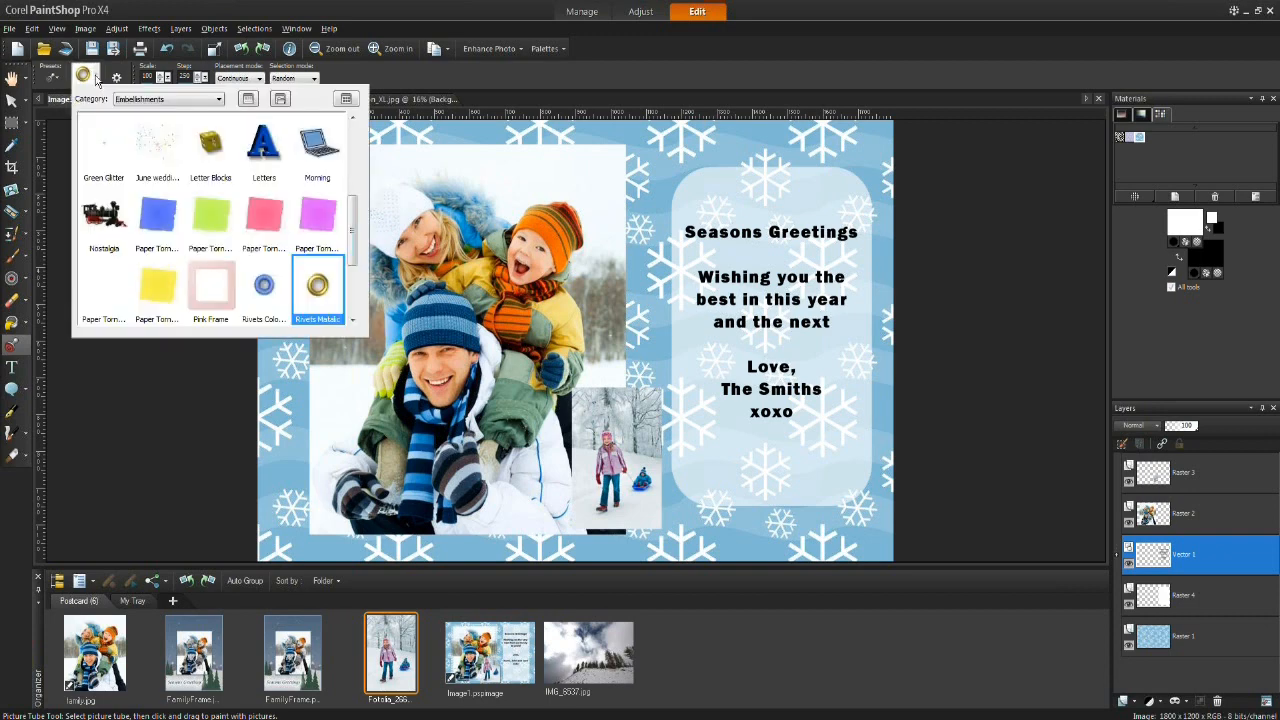
click(218, 100)
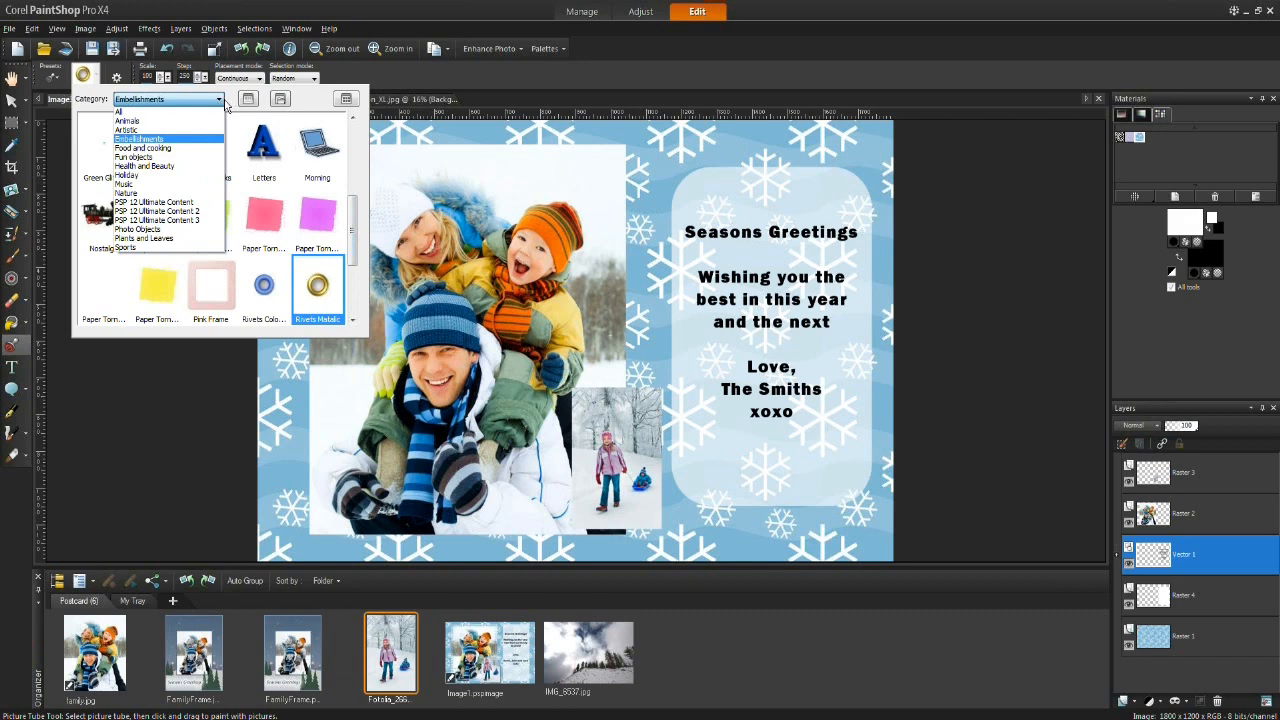
click(228, 103)
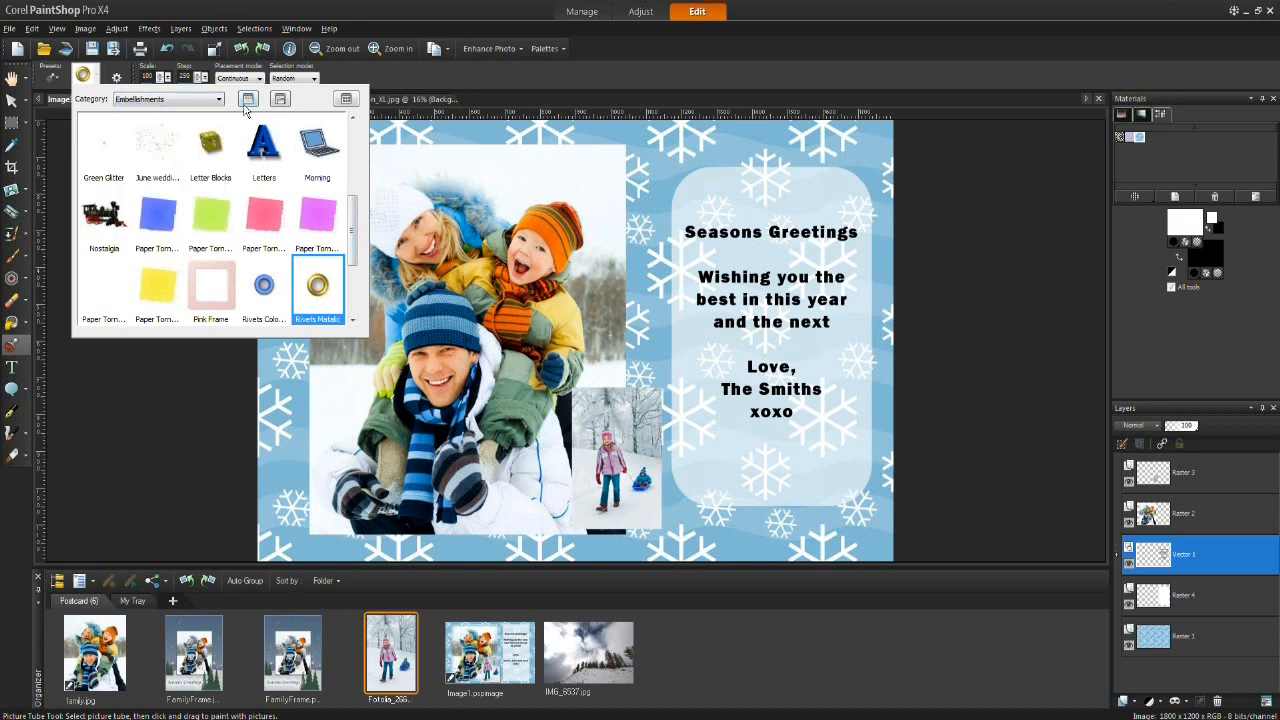
drag(354, 228, 355, 143)
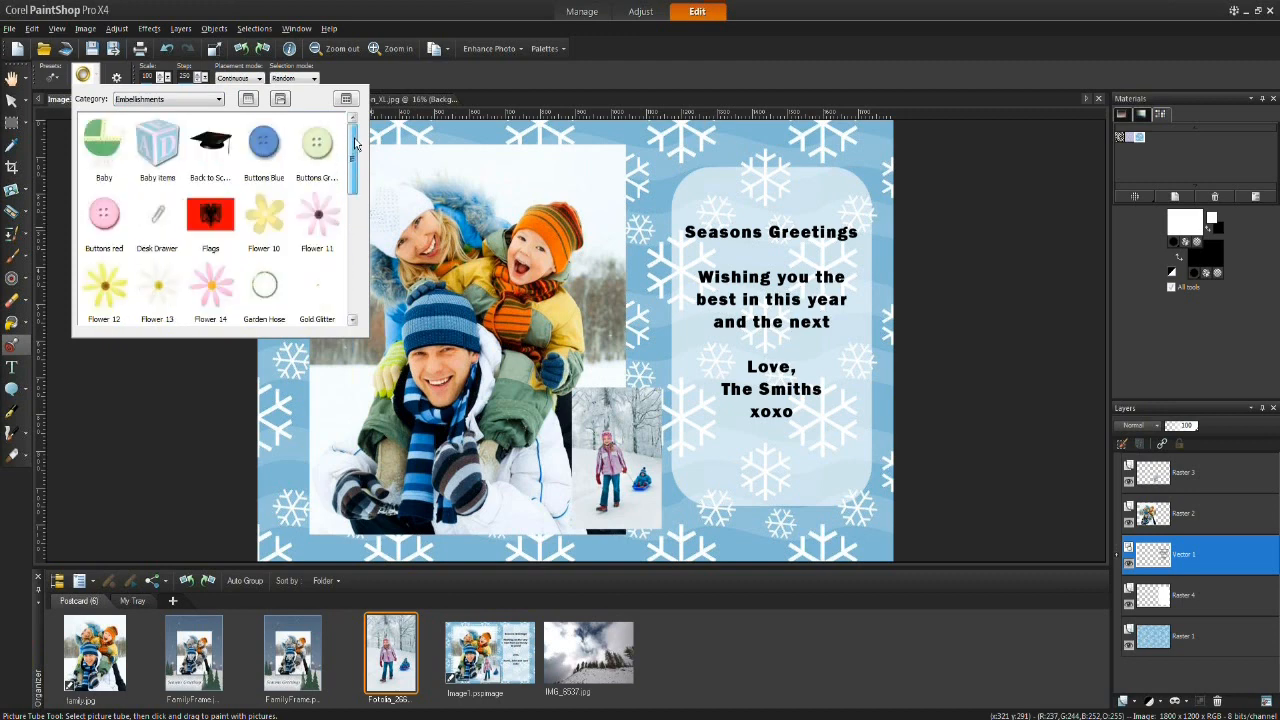
click(343, 161)
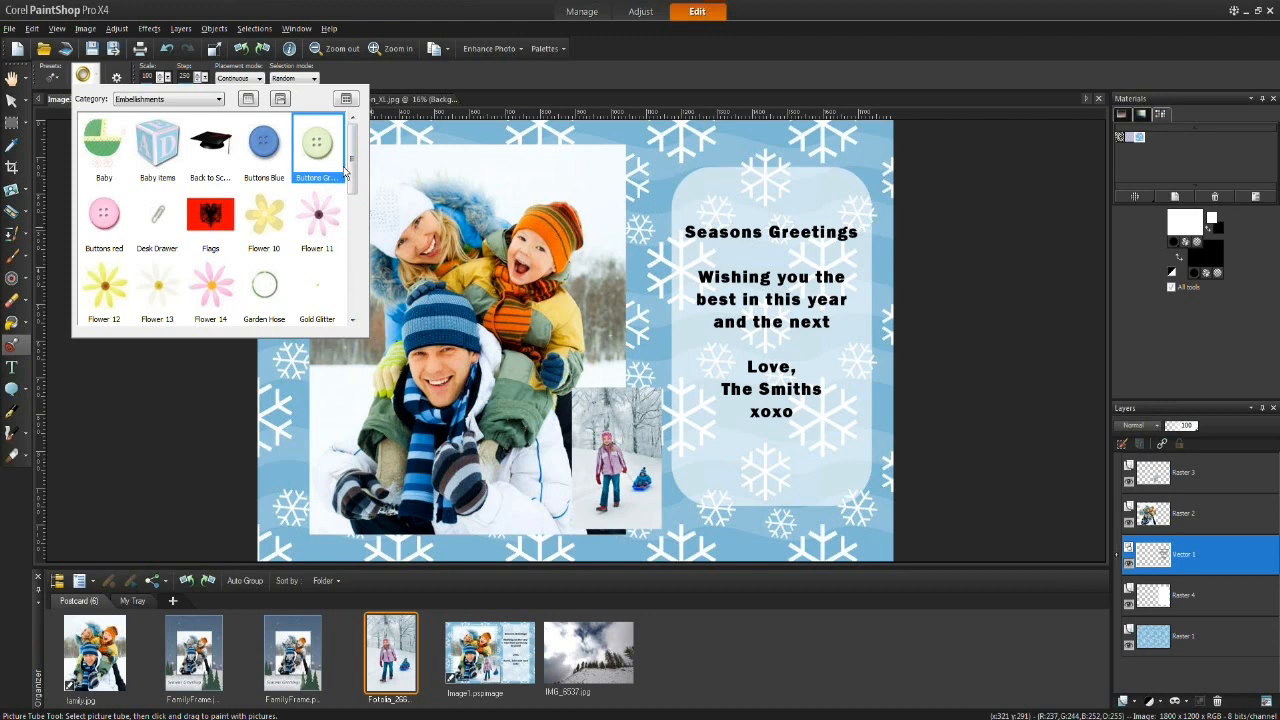
mouse_move(353, 166)
mouse_down()
mouse_move(359, 302)
mouse_move(350, 165)
mouse_up()
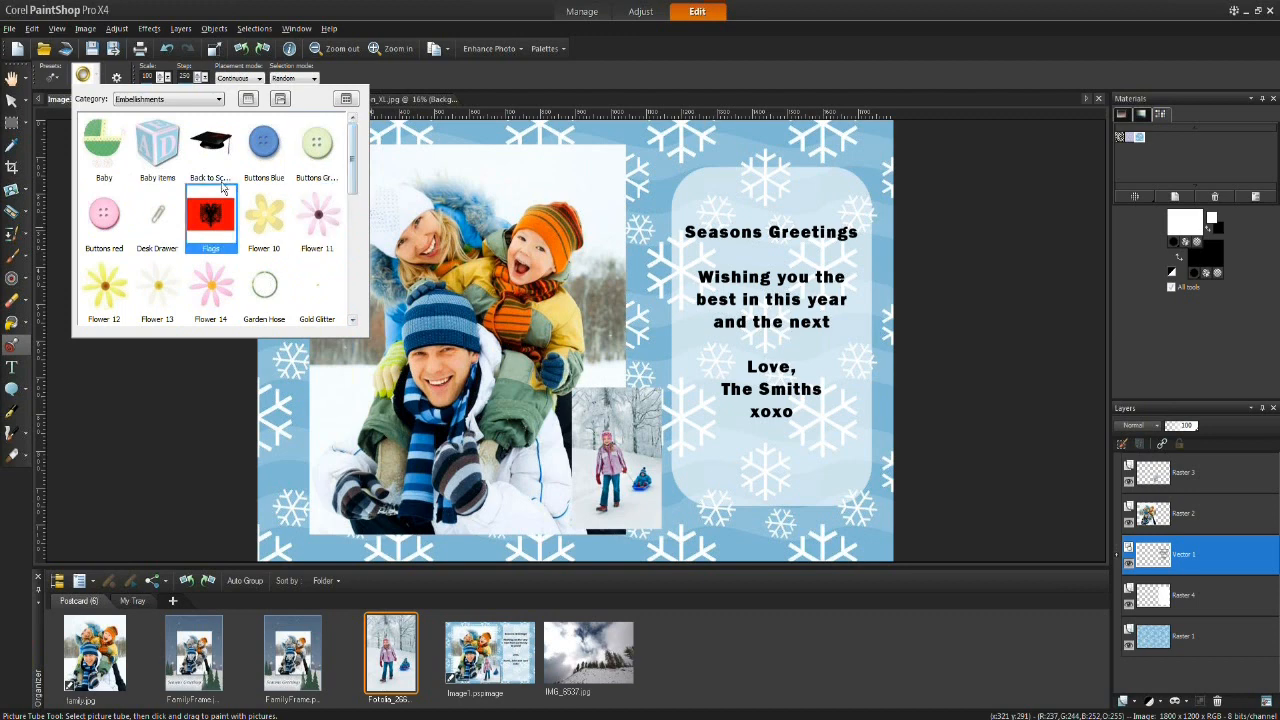
click(218, 99)
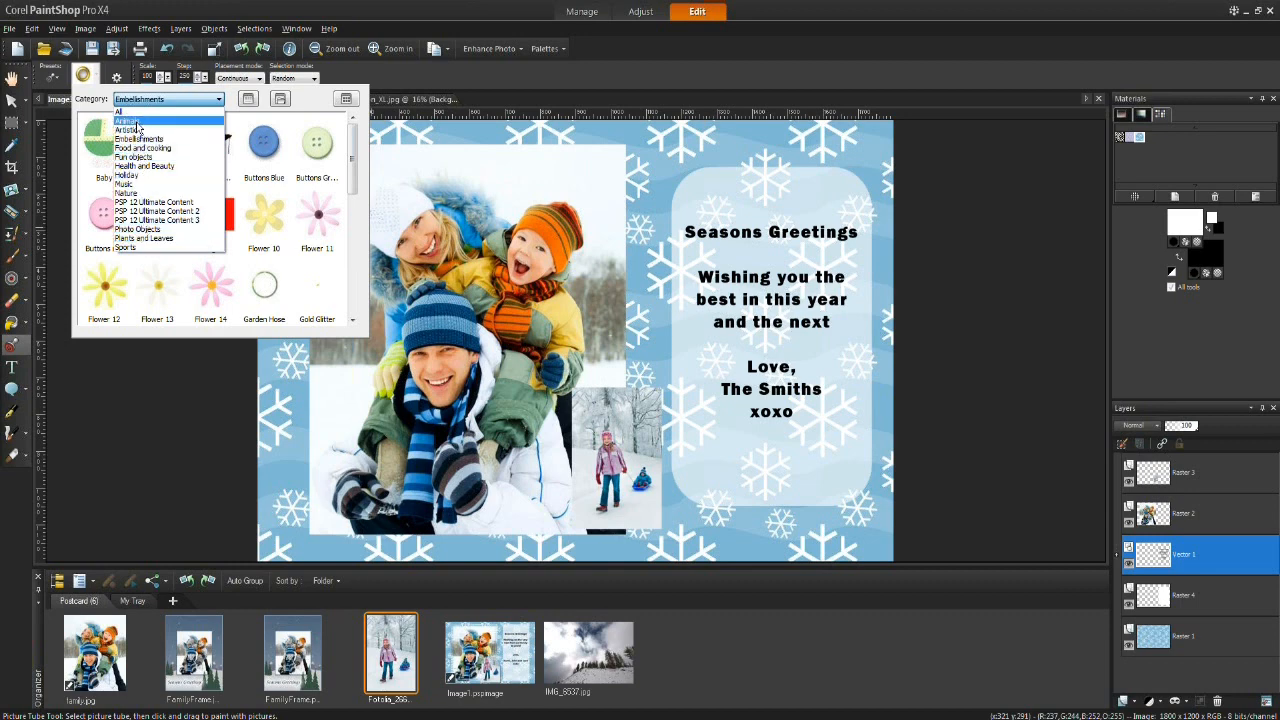
click(238, 100)
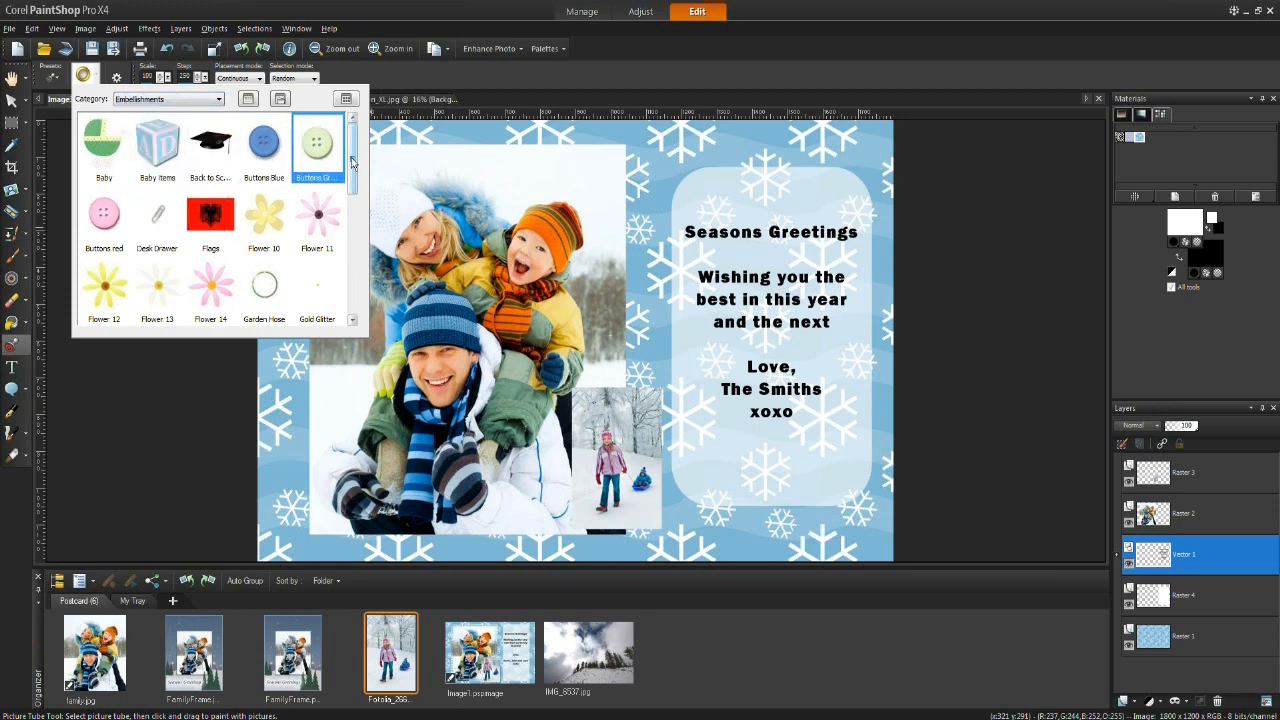
drag(351, 157, 354, 180)
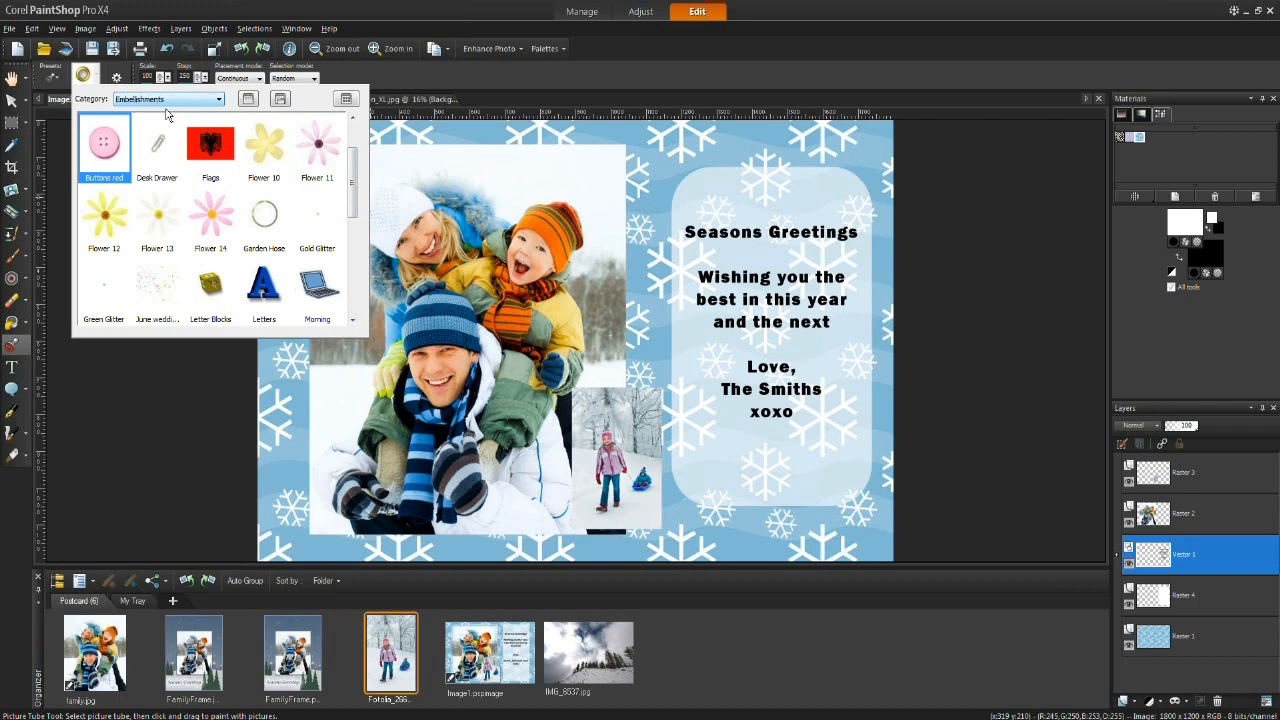
drag(354, 192, 350, 163)
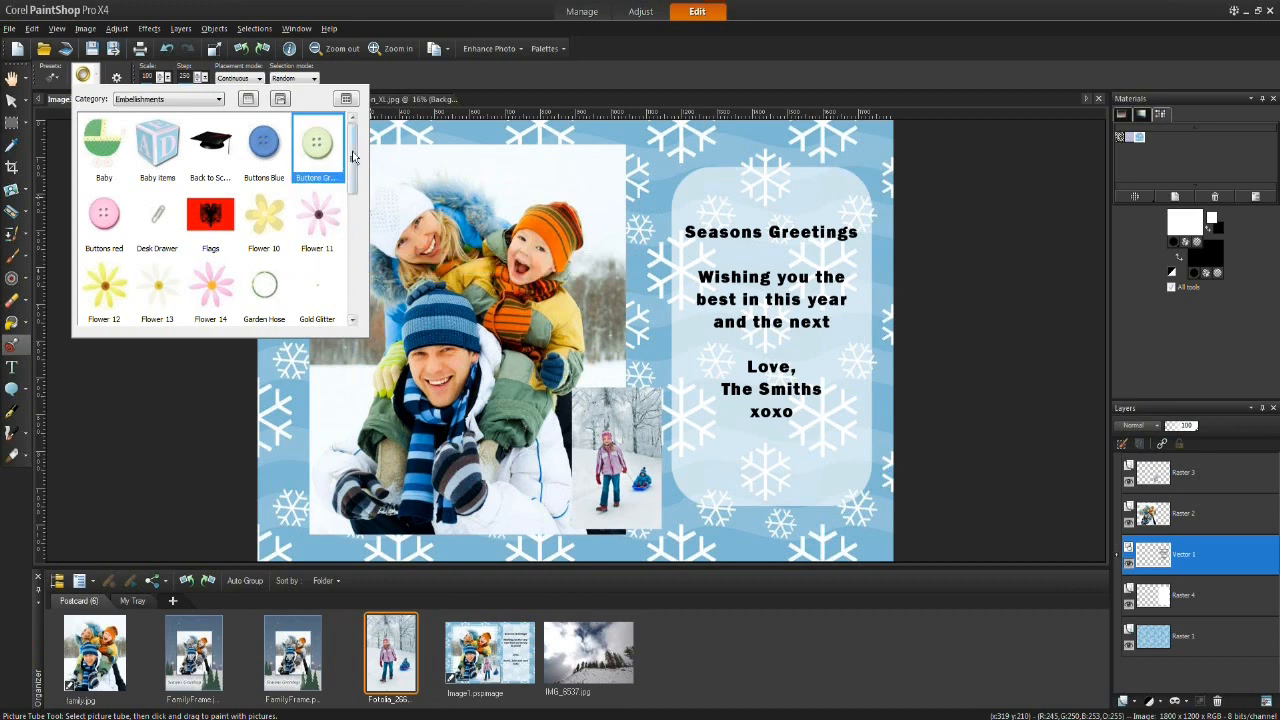
drag(352, 200, 361, 288)
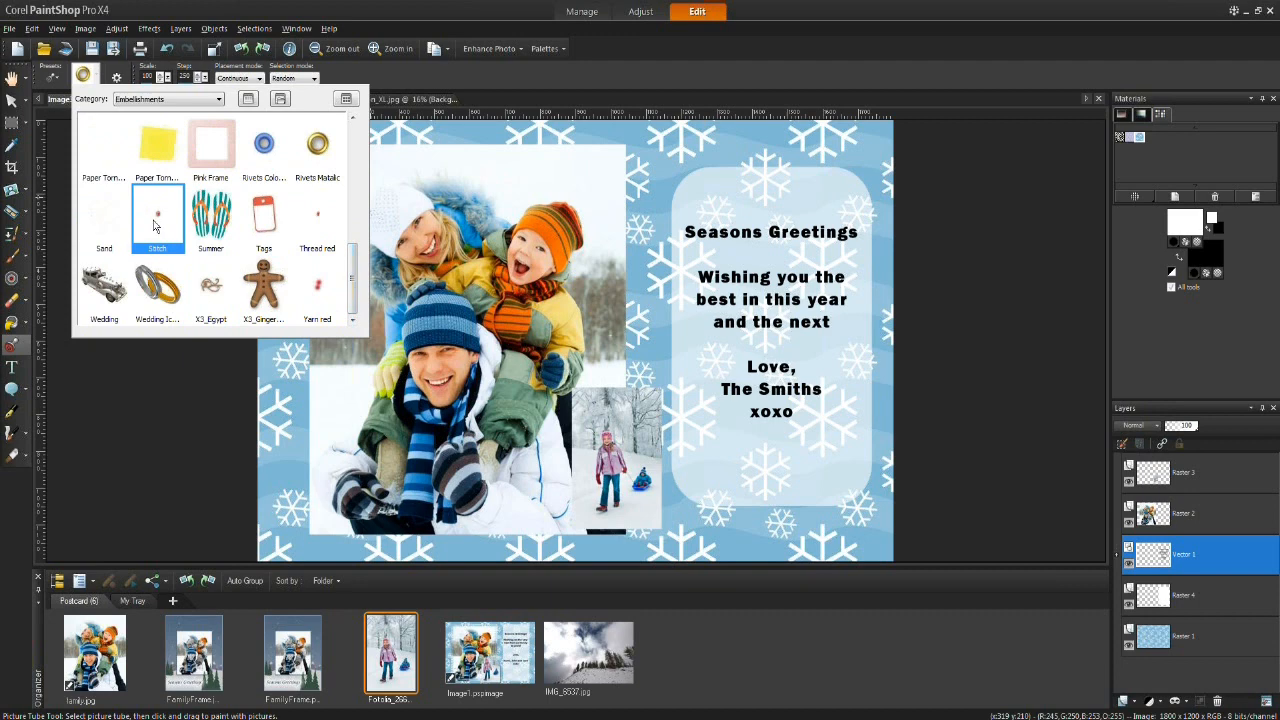
drag(355, 256, 357, 219)
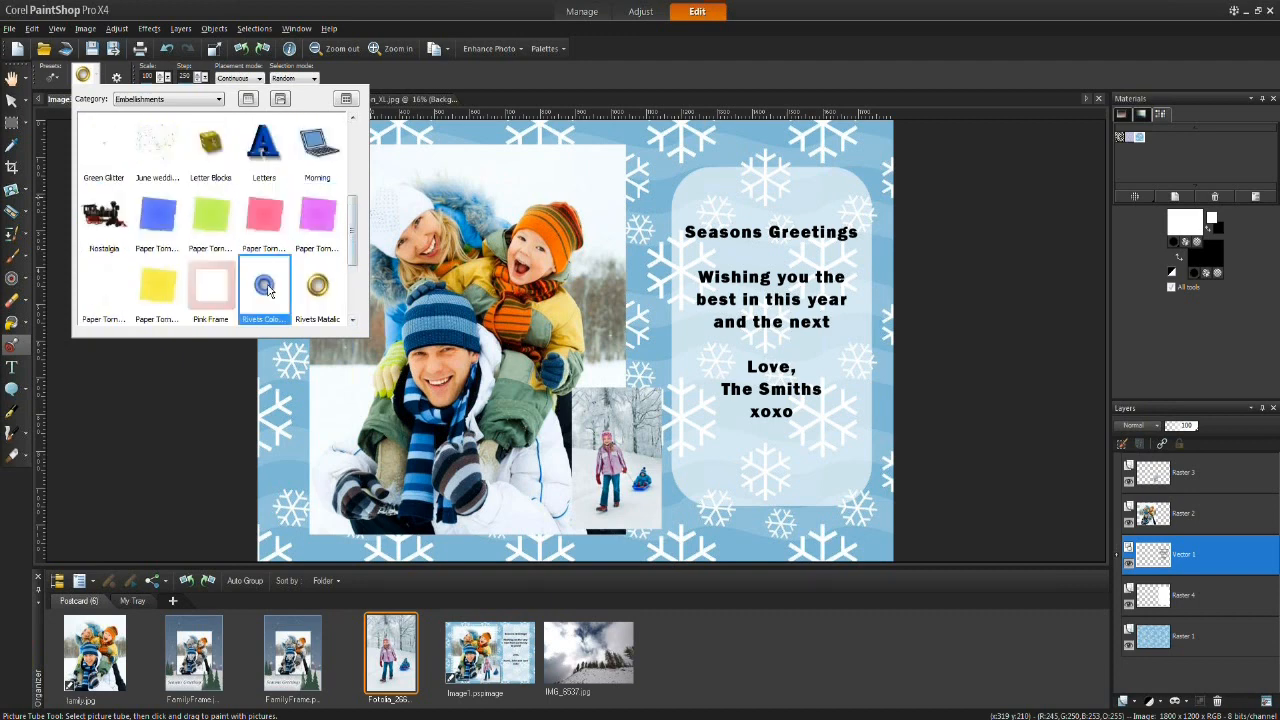
drag(356, 232, 356, 152)
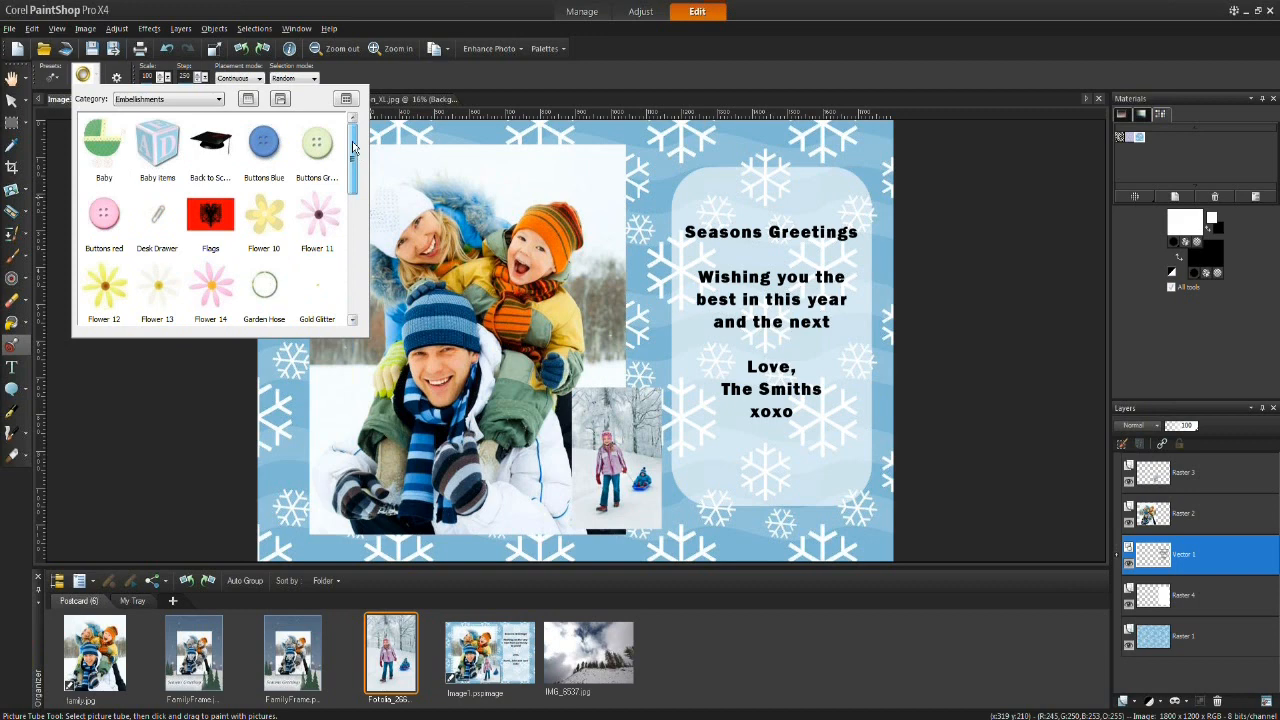
click(266, 146)
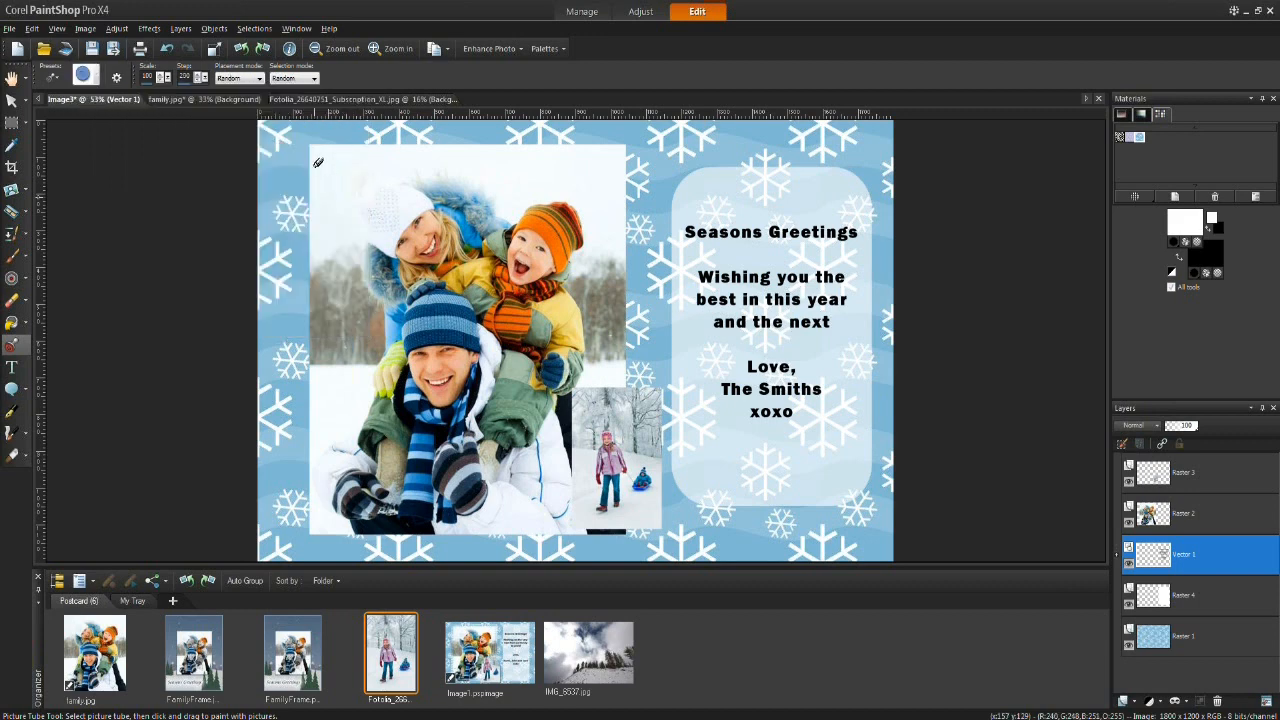
Step: Add a new raster layer named button1 to hold the button embellishments
click(318, 162)
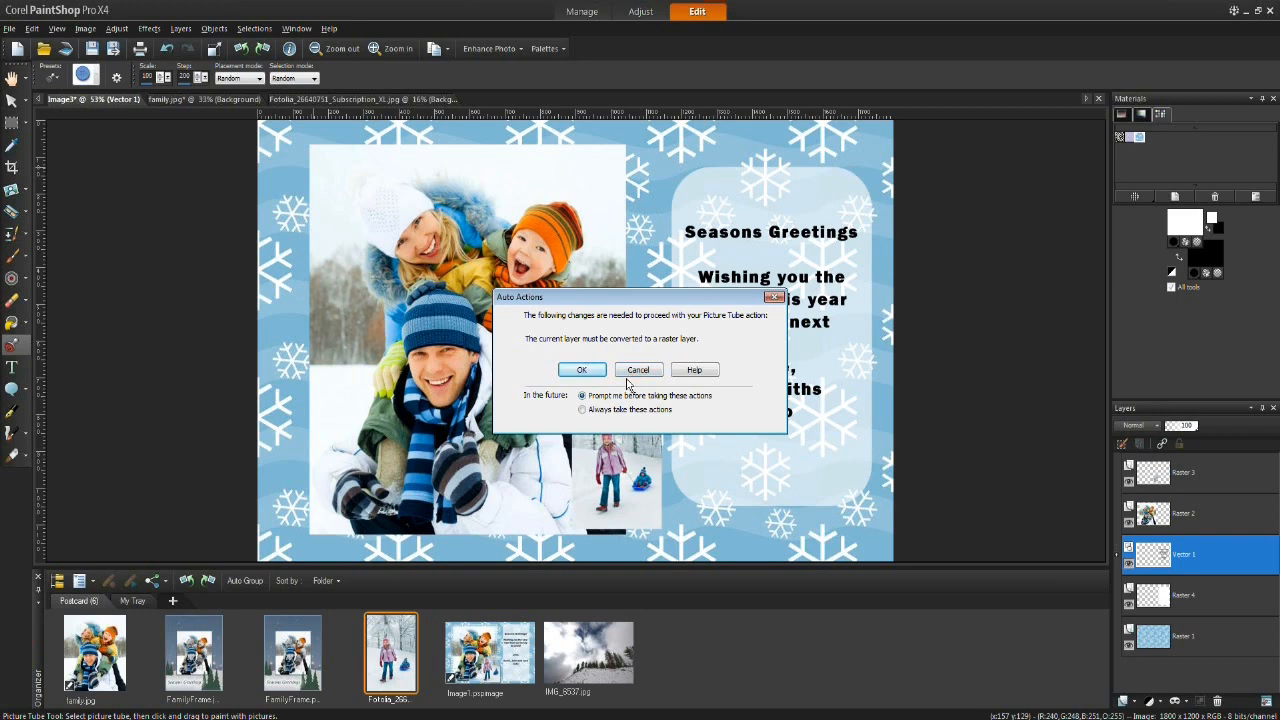
click(645, 376)
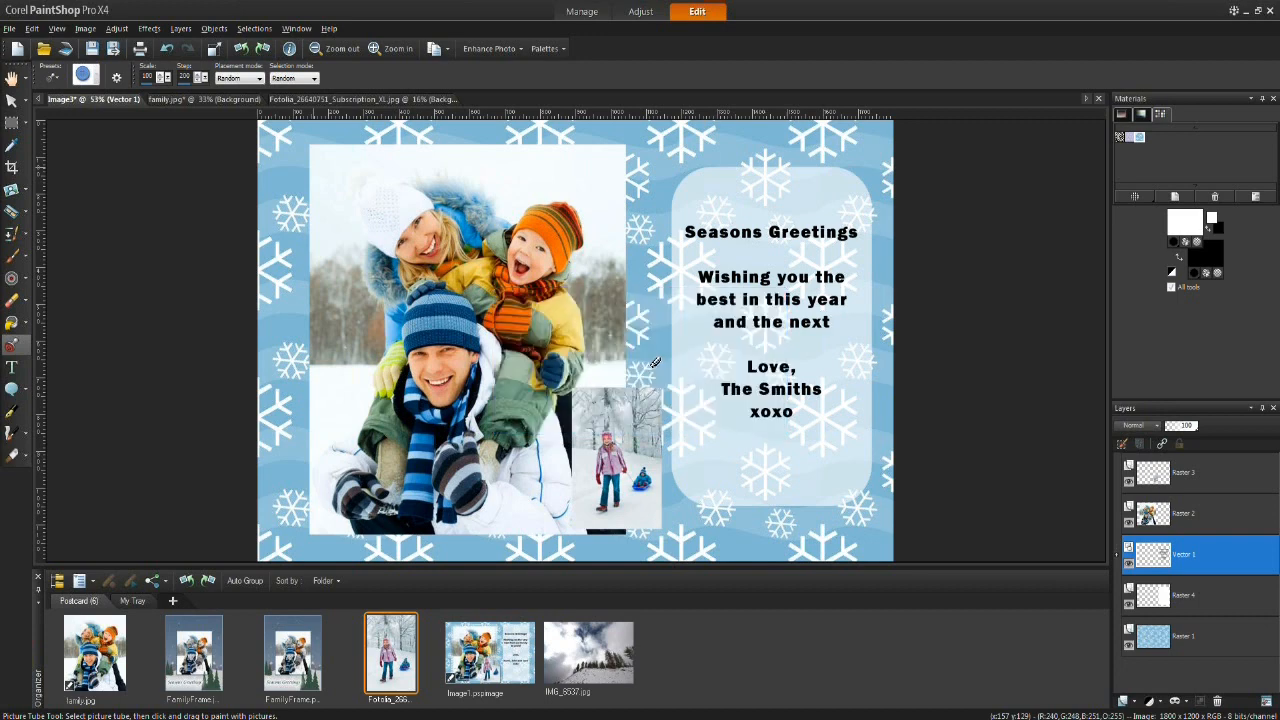
mouse_move(1168, 555)
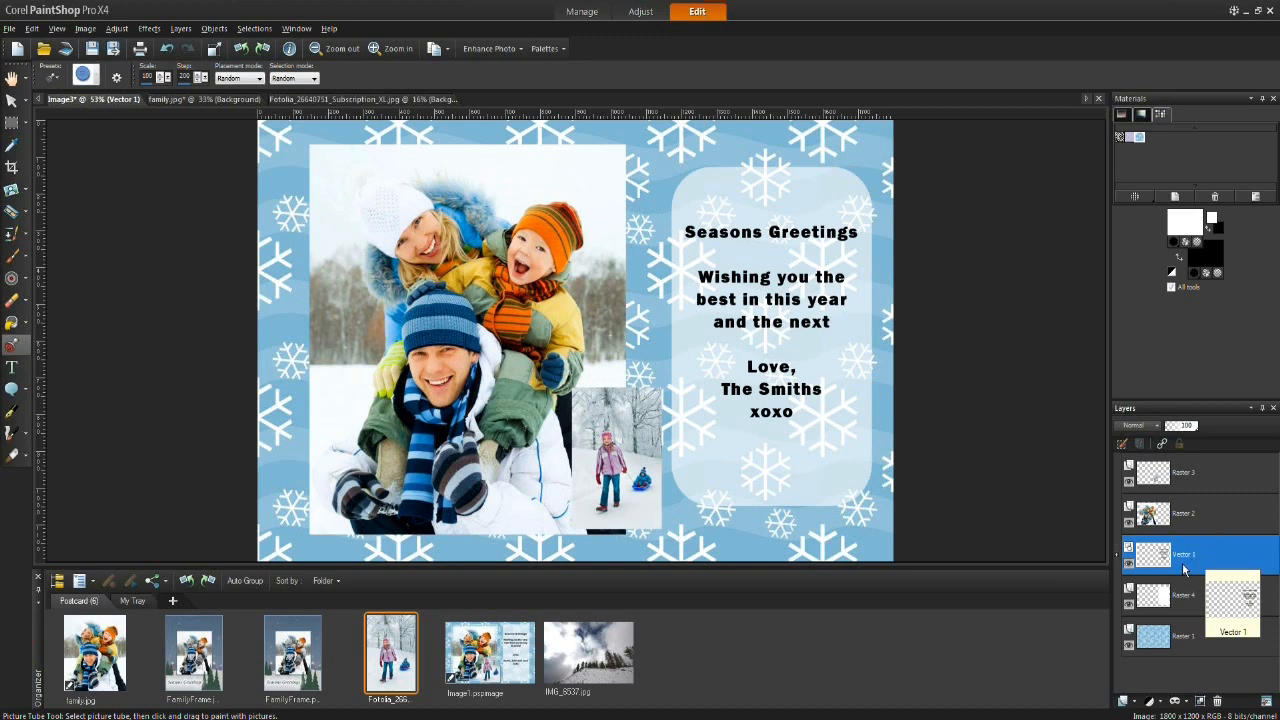
click(1126, 702)
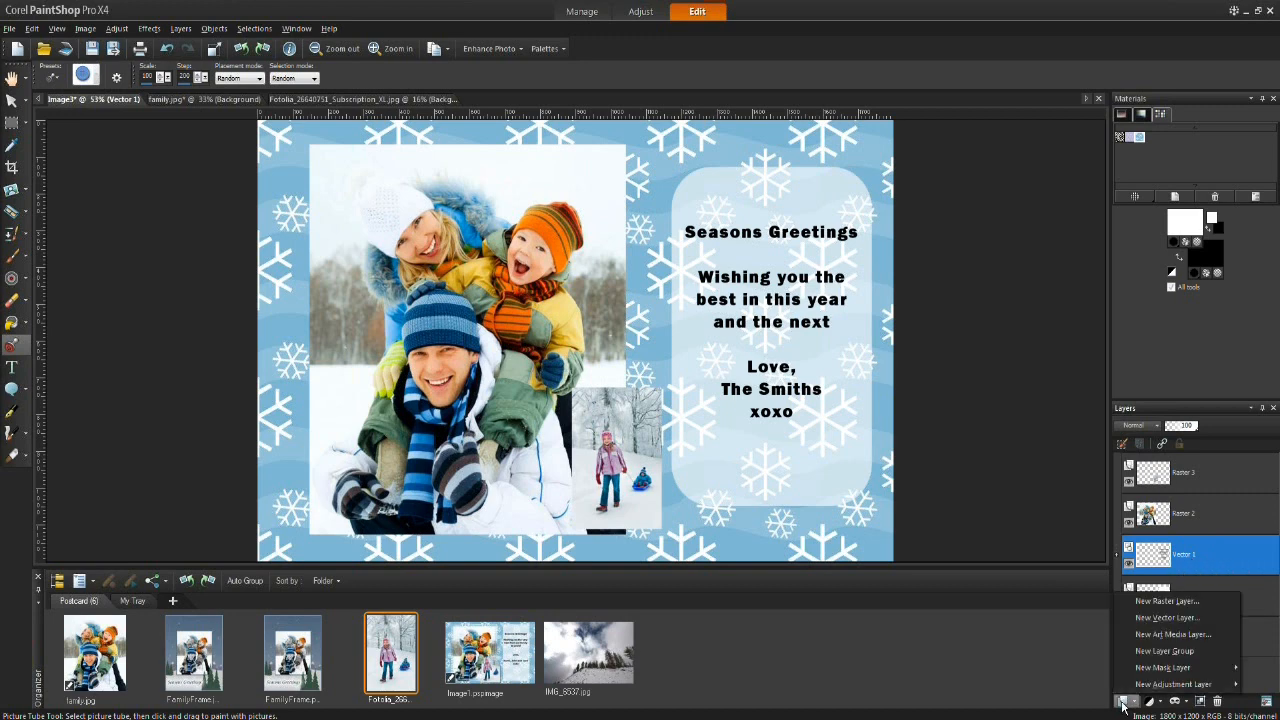
click(1165, 601)
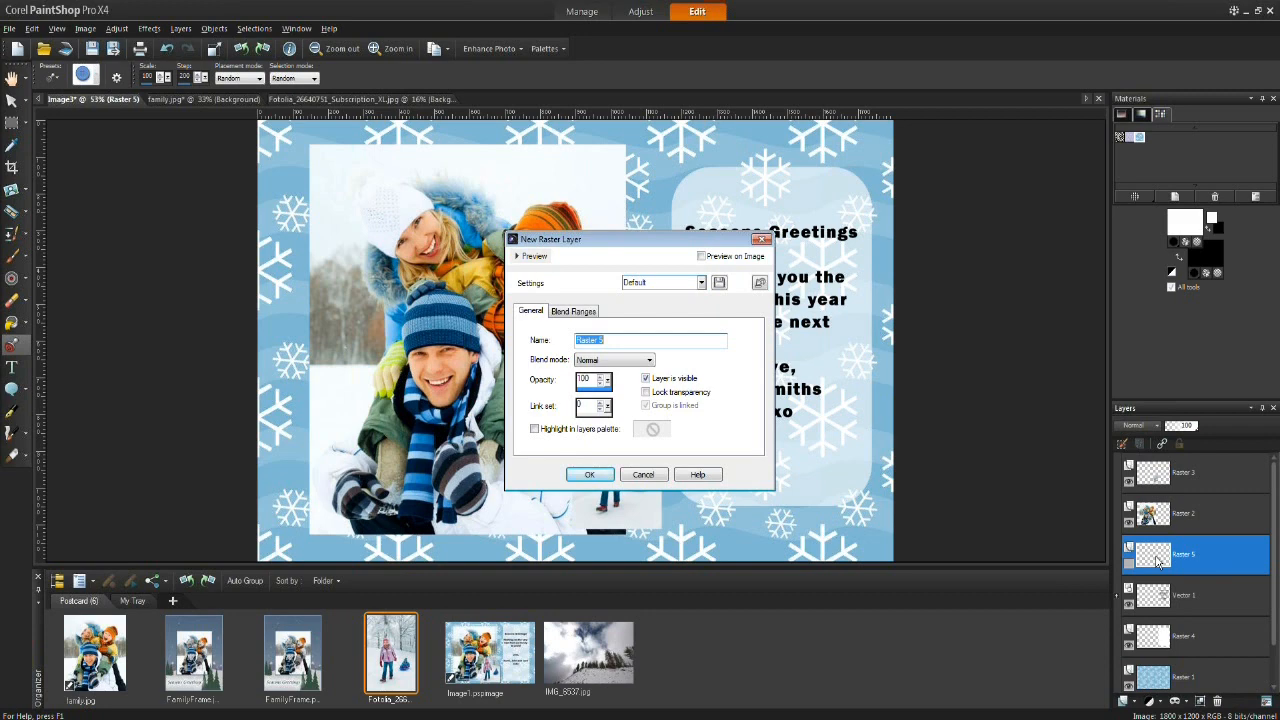
text(bu)
click(590, 474)
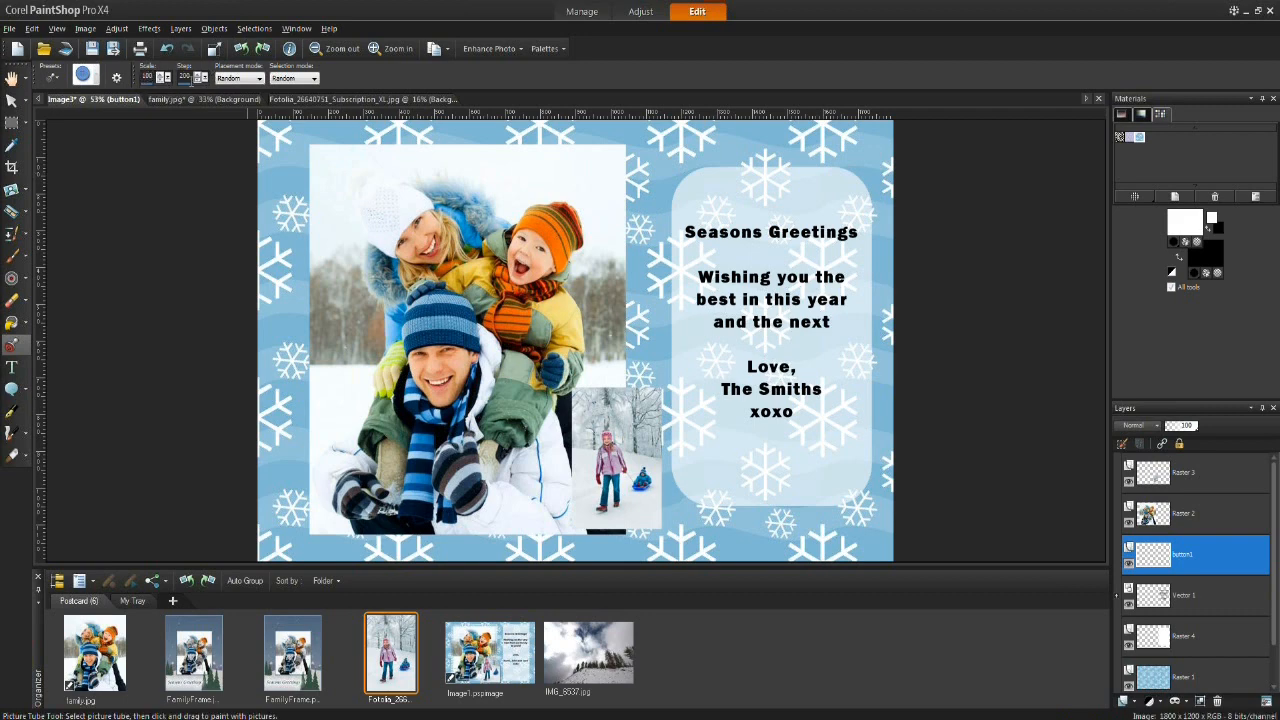
Step: Set the tube's selection mode to Random and paint blue buttons down the postcard's left edge
click(259, 78)
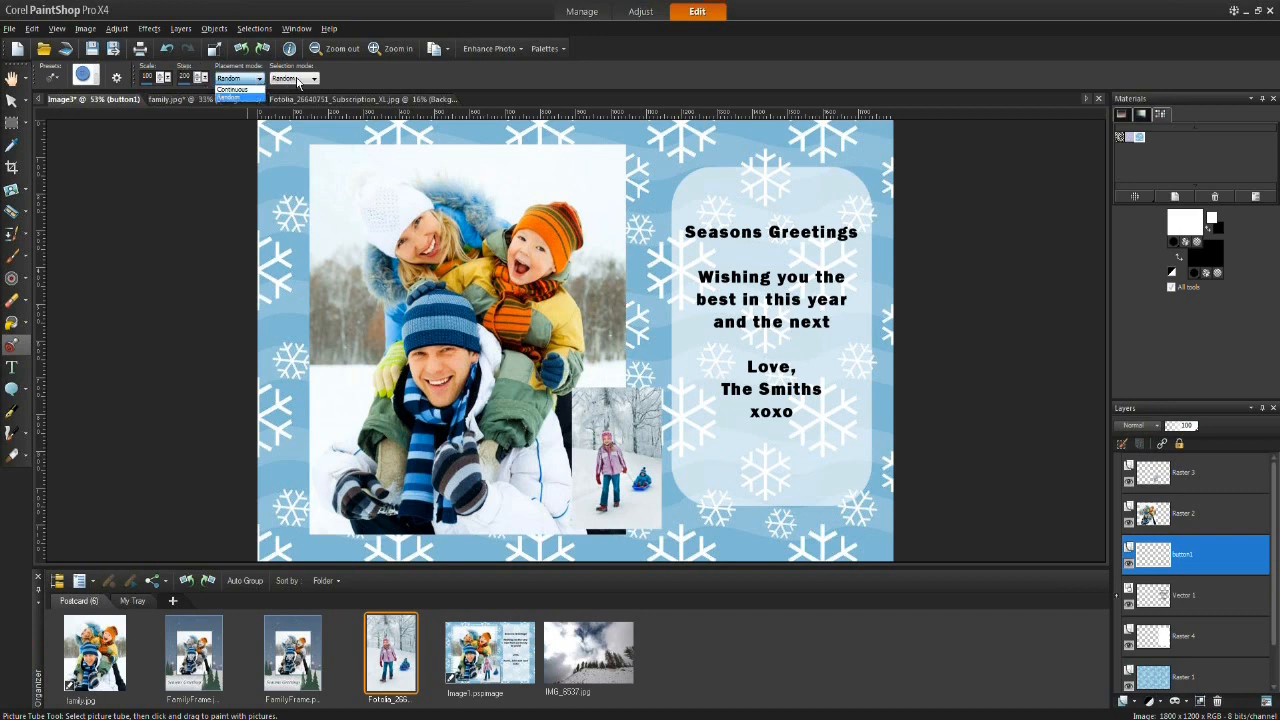
click(299, 80)
click(301, 80)
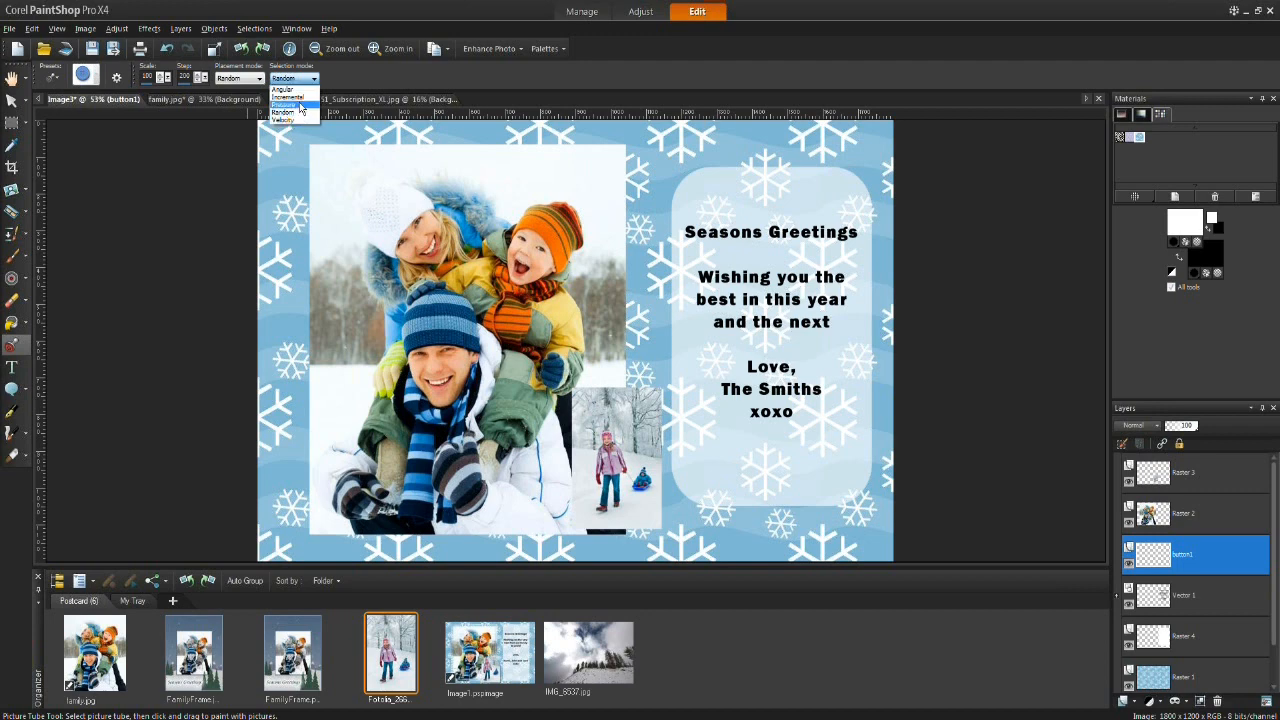
click(284, 112)
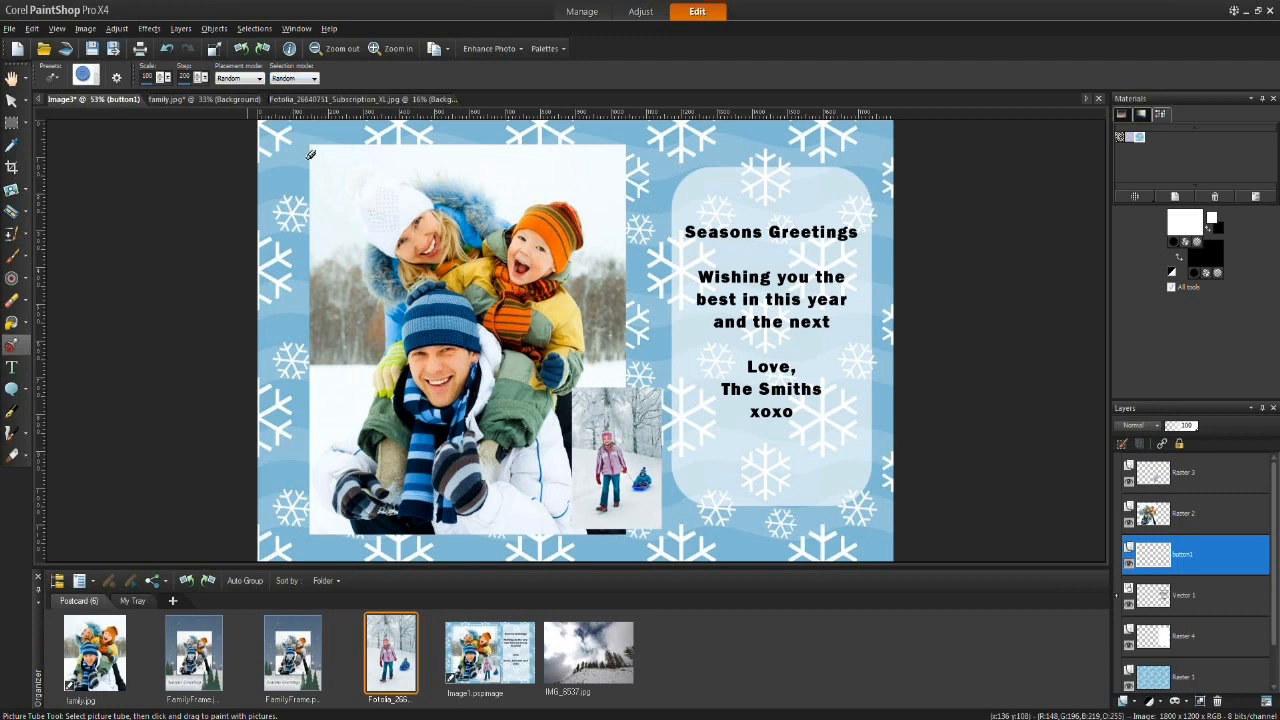
click(279, 173)
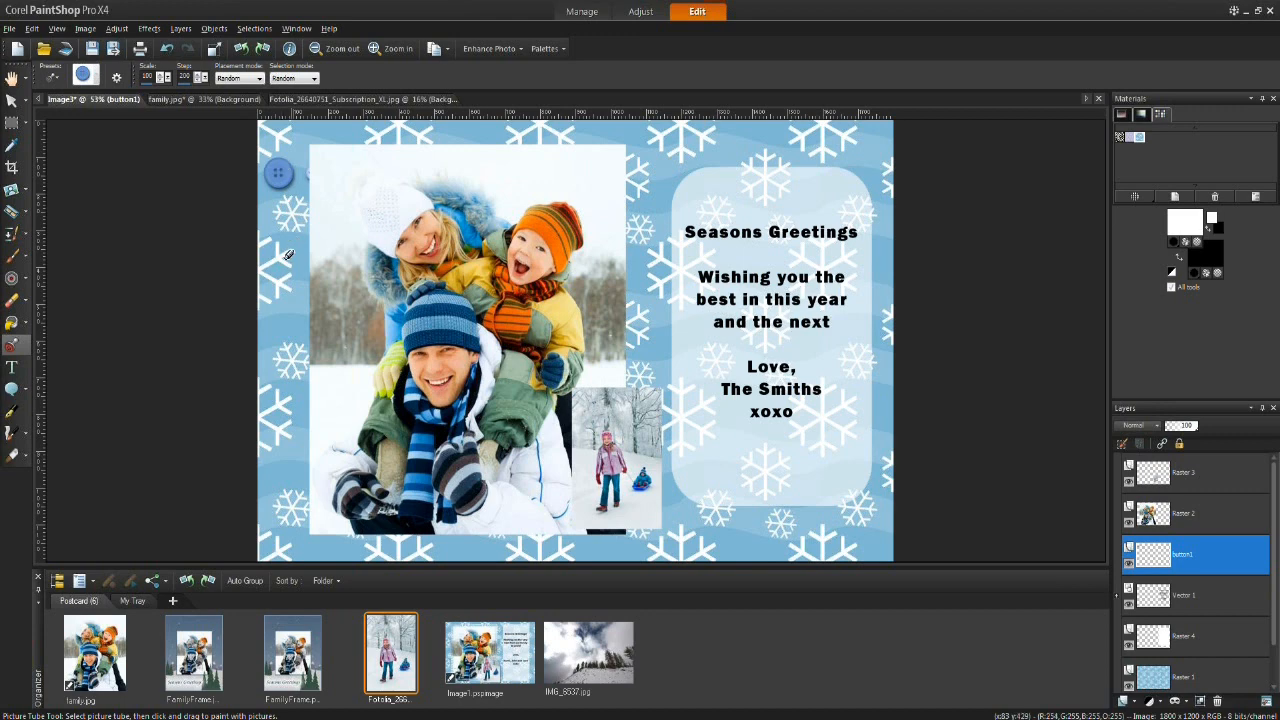
mouse_move(284, 244)
mouse_down()
mouse_move(301, 317)
mouse_move(293, 301)
mouse_move(293, 492)
mouse_move(293, 537)
mouse_up()
click(285, 222)
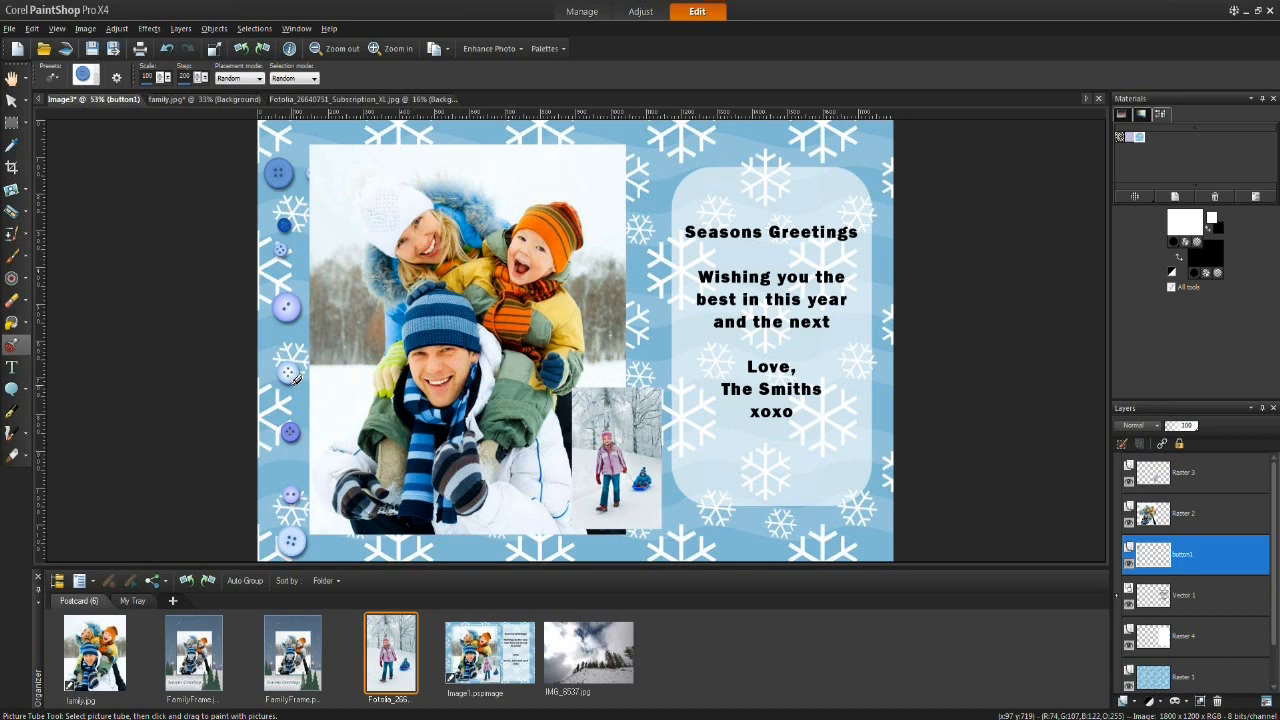
Step: Move the painted buttons with the Pick tool and delete them
mouse_move(1197, 560)
click(10, 103)
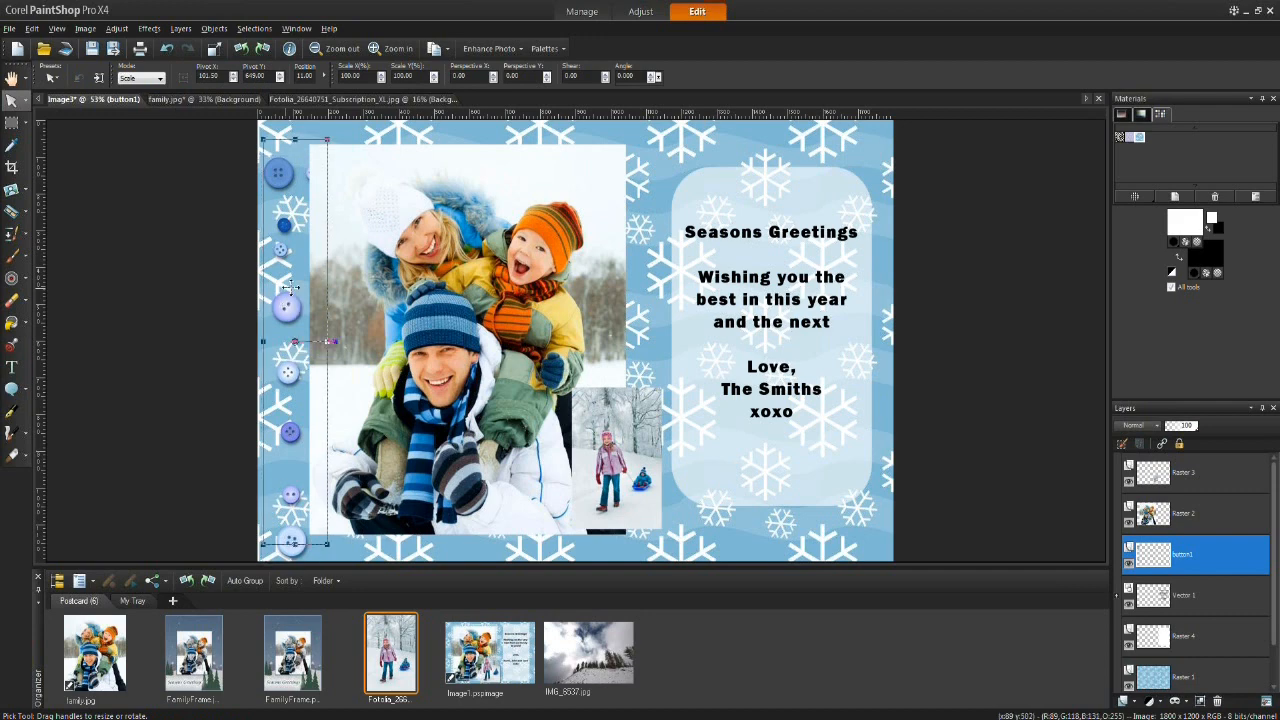
drag(304, 289, 300, 271)
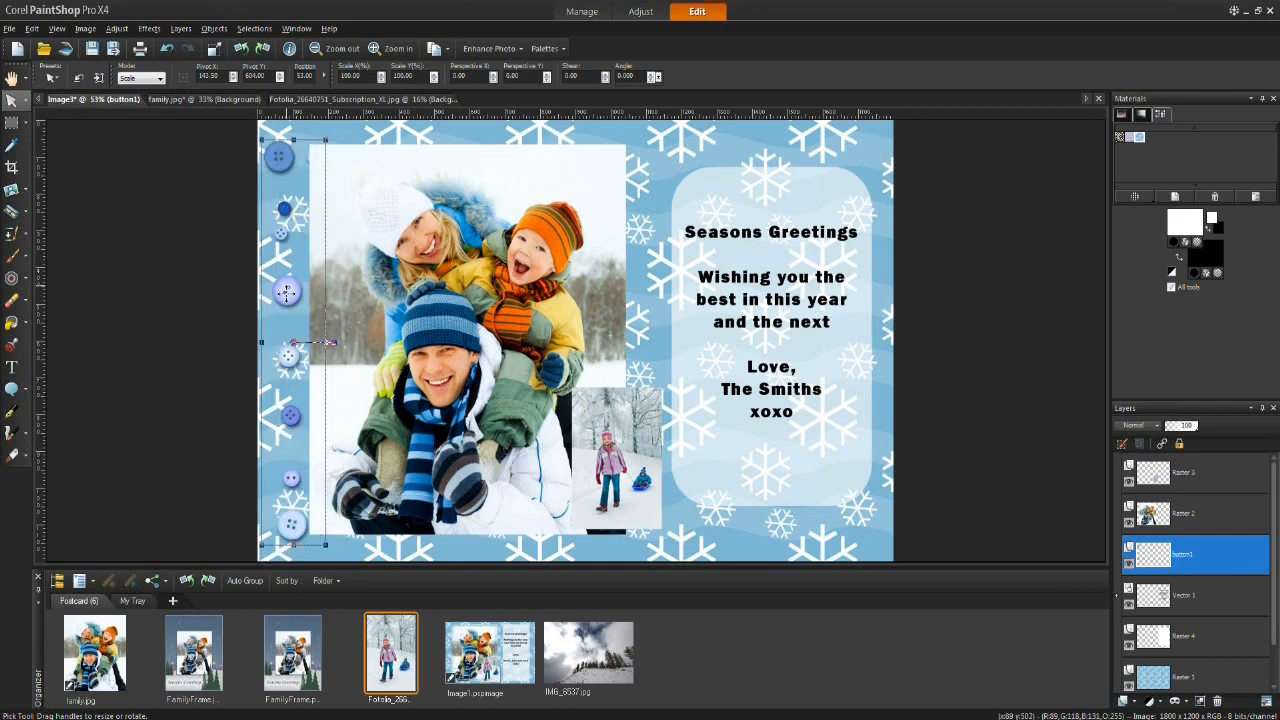
drag(300, 291, 273, 294)
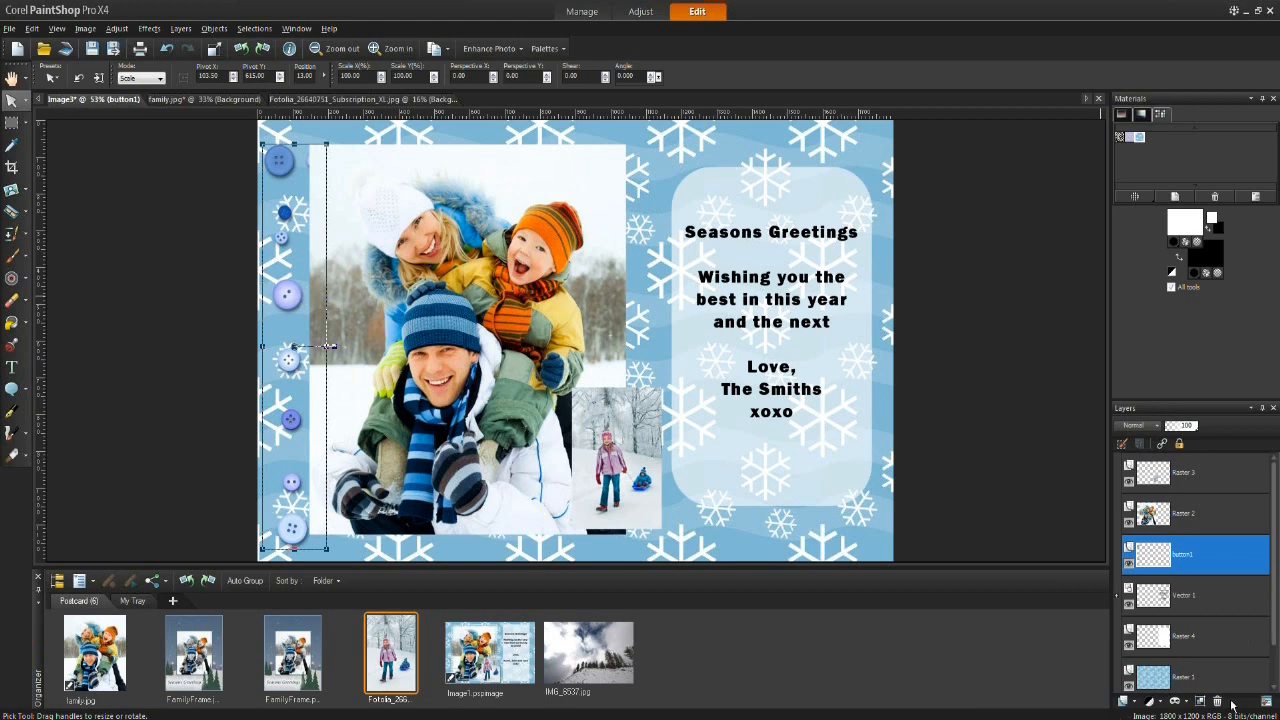
key(Delete)
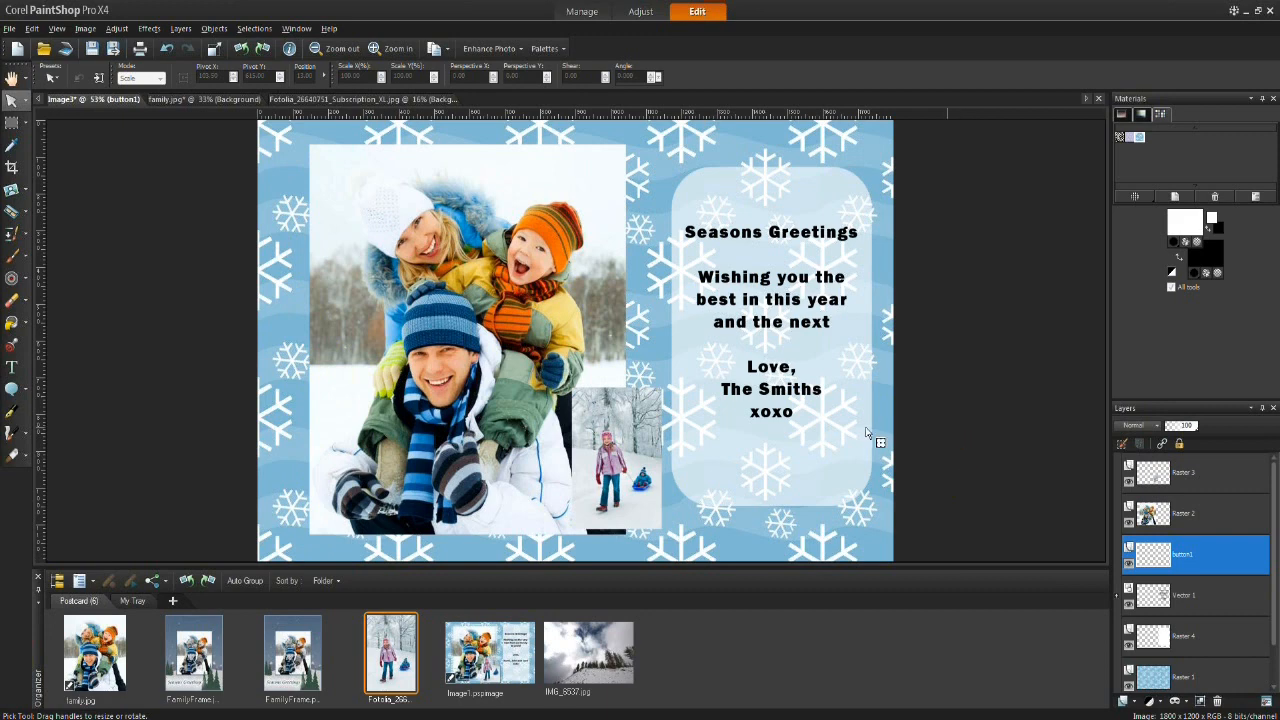
Step: Add a raster layer named button2 and stamp a blue button near the postcard's left edge
click(12, 345)
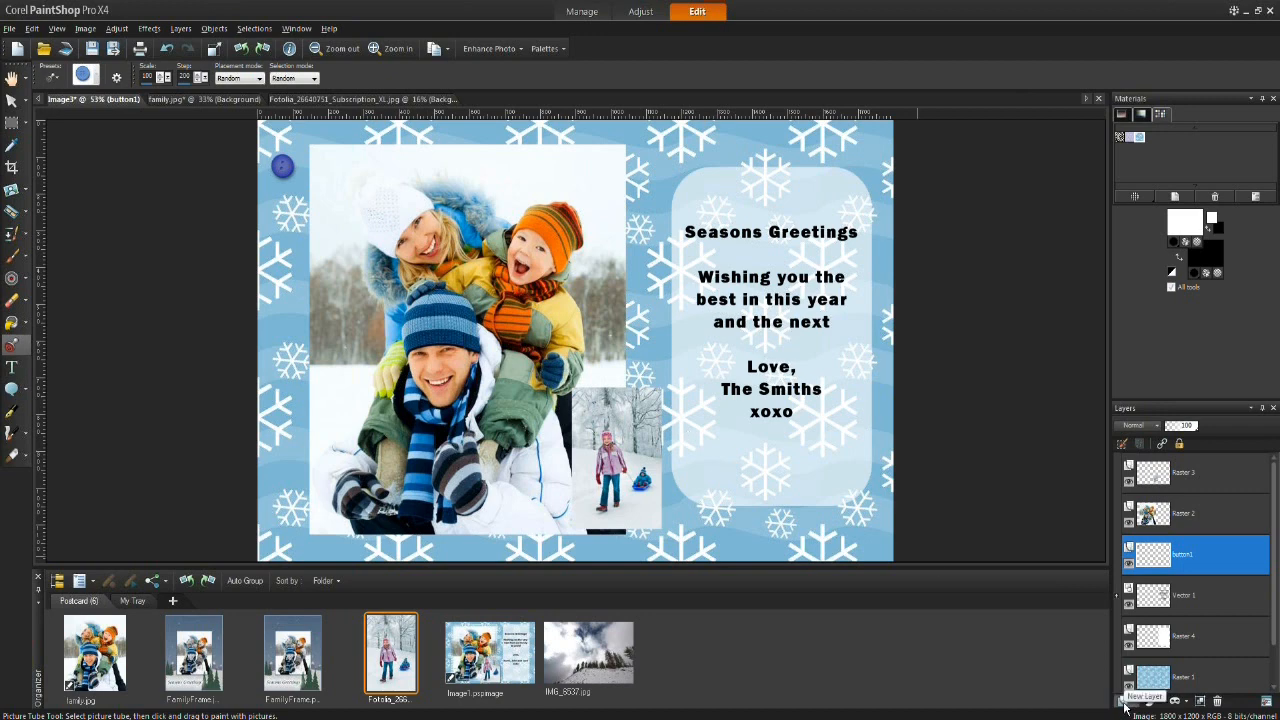
click(1124, 702)
click(1166, 601)
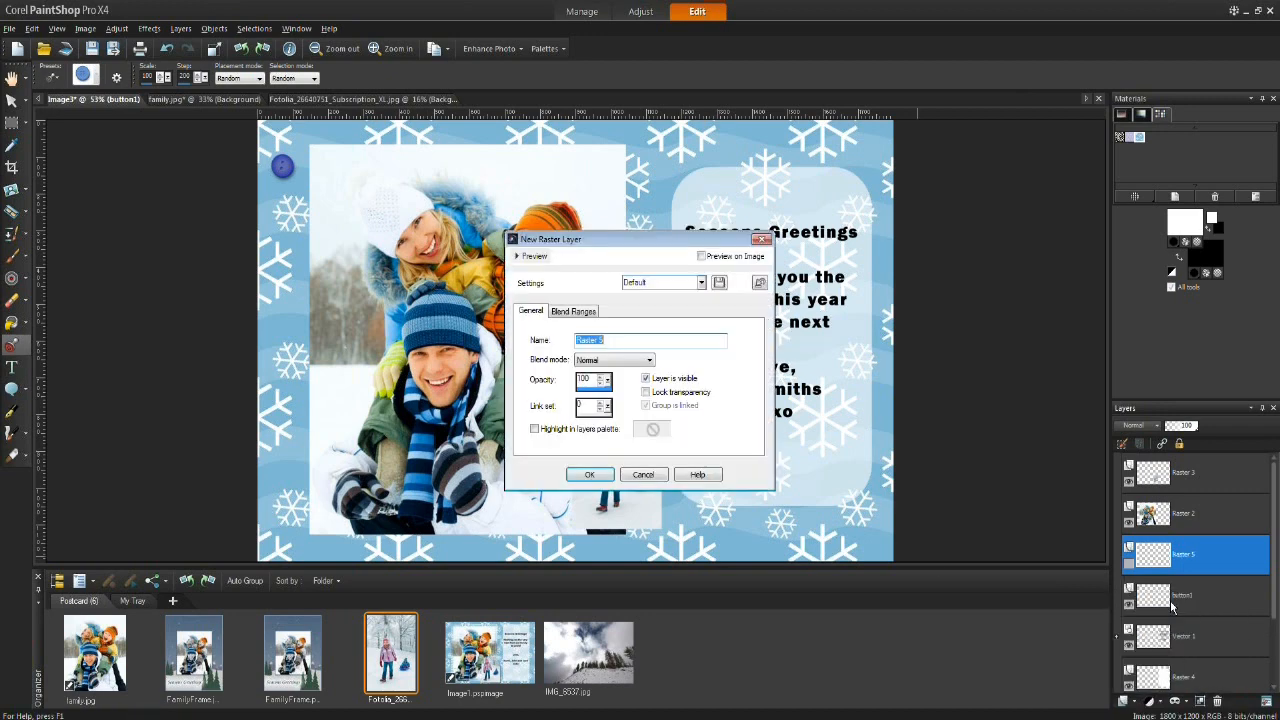
click(669, 337)
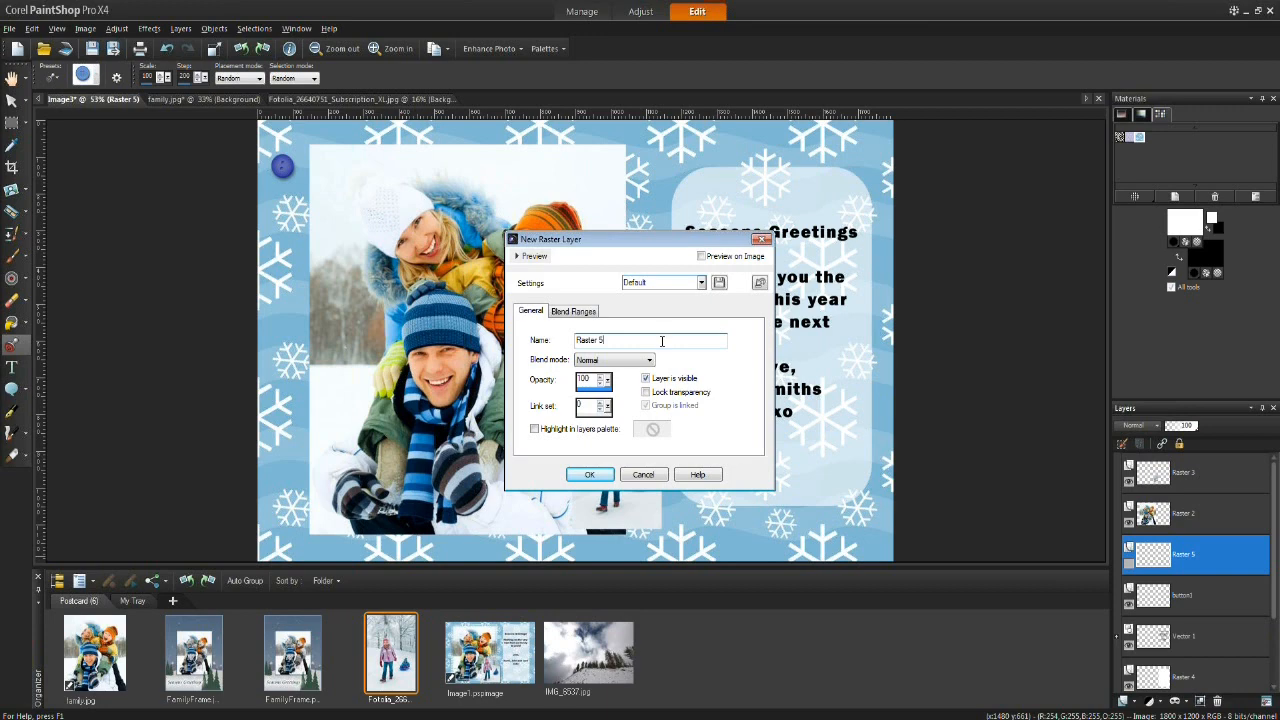
drag(631, 339, 574, 340)
text(button2)
click(598, 475)
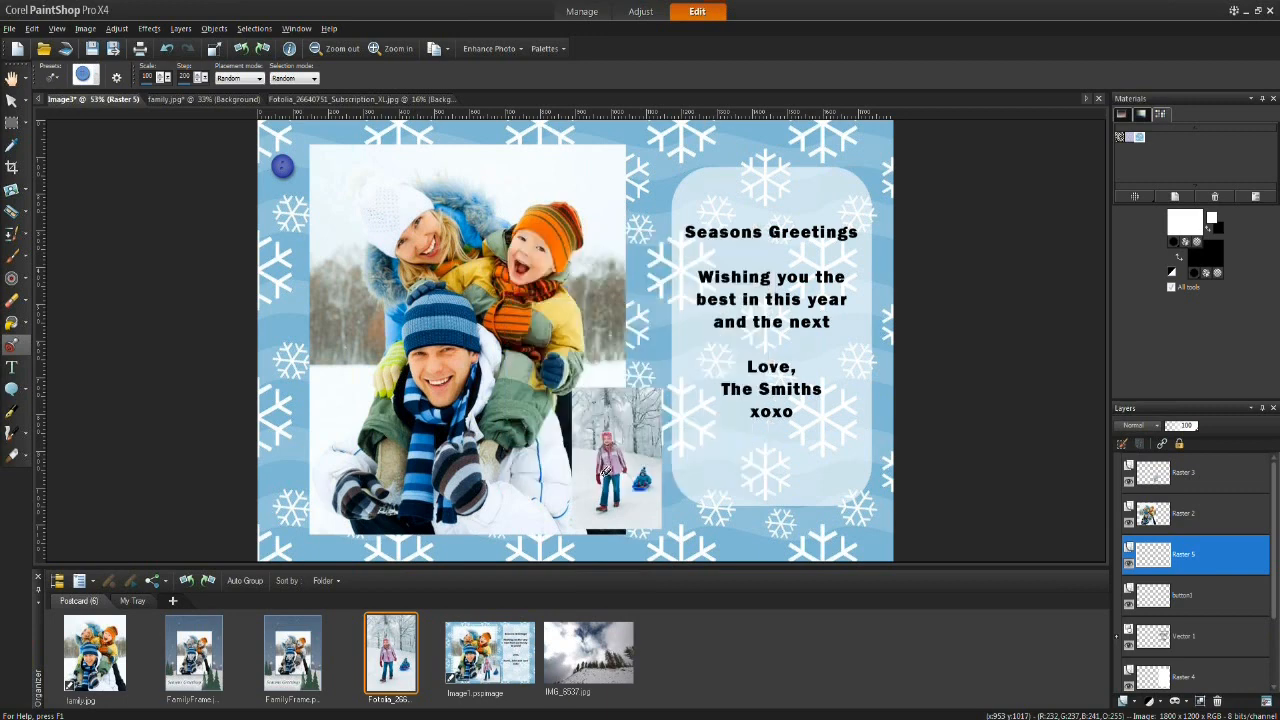
click(280, 236)
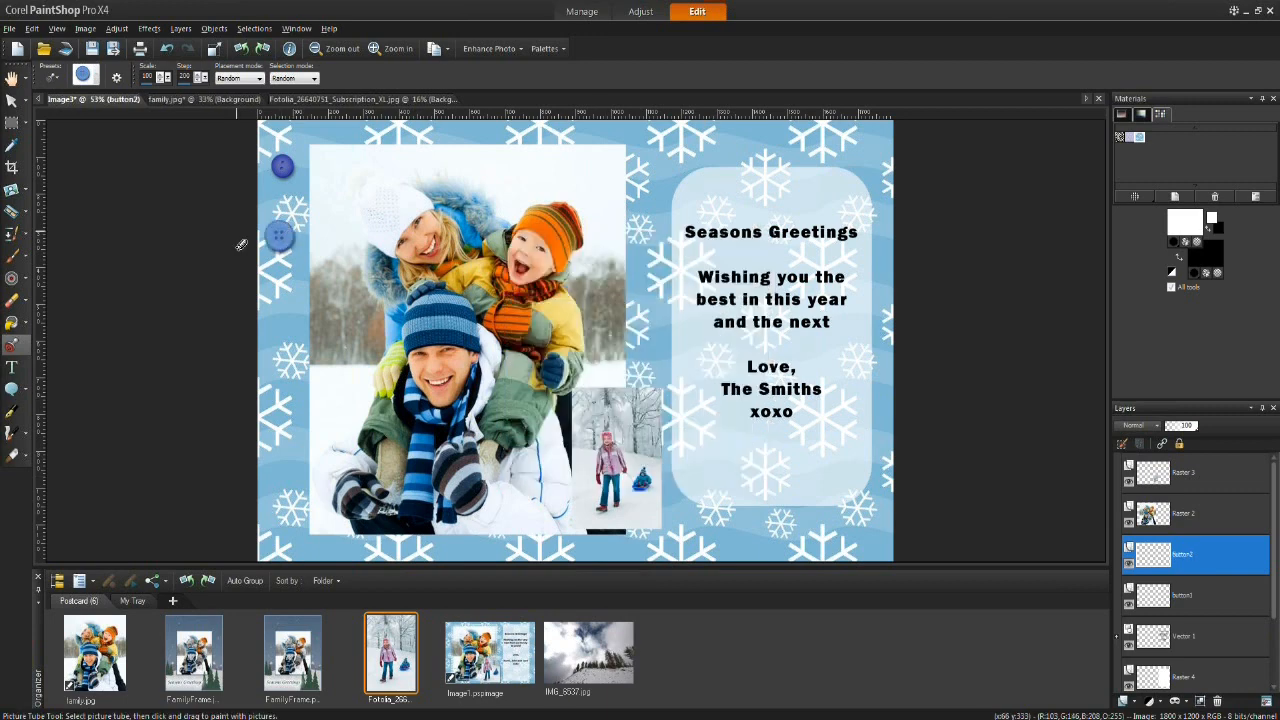
Step: Select both button layers and move them above the photo layers in the layer stack
click(11, 100)
mouse_move(280, 235)
mouse_down()
mouse_move(325, 176)
mouse_move(284, 245)
mouse_up()
click(285, 172)
mouse_move(284, 167)
mouse_down()
mouse_move(332, 157)
mouse_move(287, 172)
mouse_up()
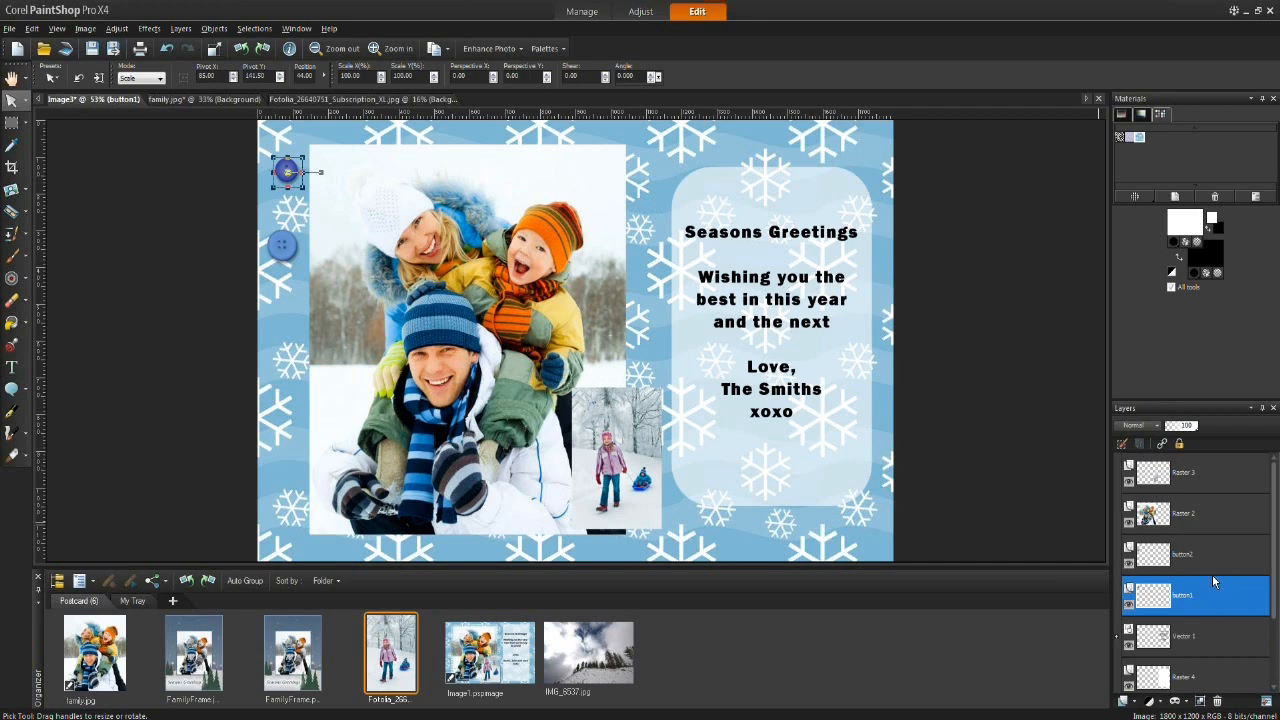
ctrl+click(1214, 559)
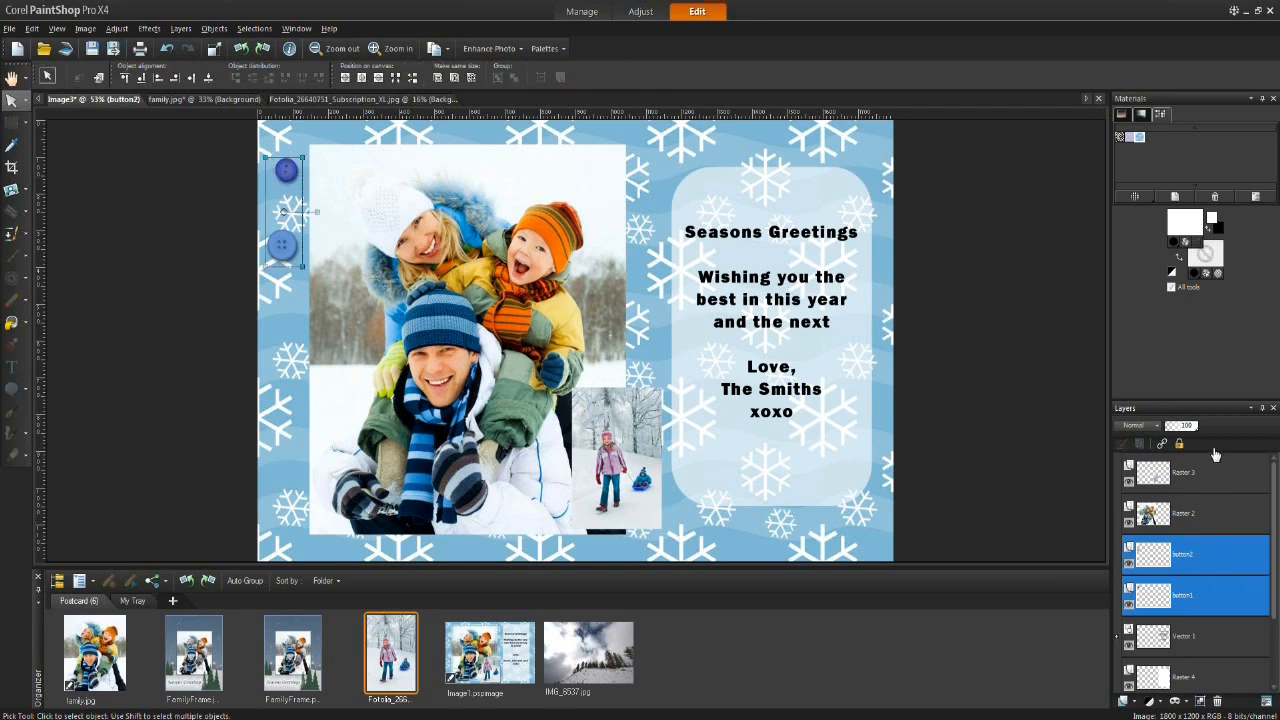
drag(1215, 458, 1213, 457)
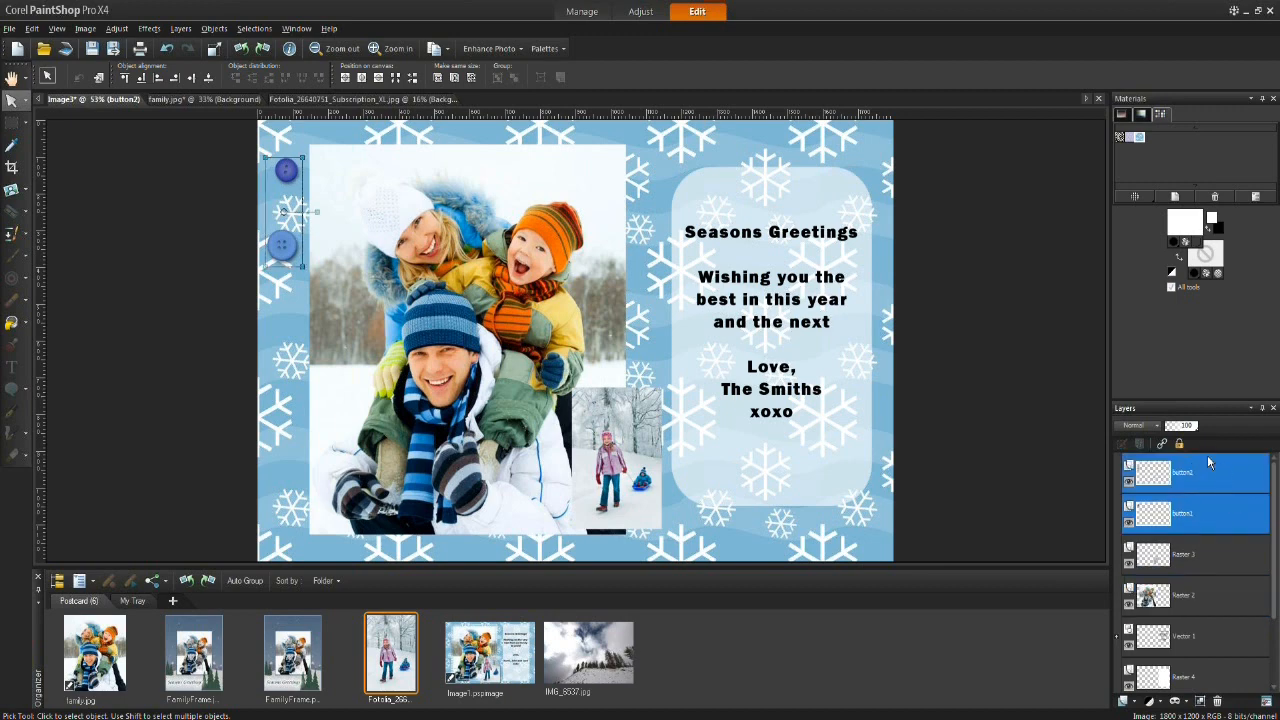
Step: Position the two buttons so they overlap the top-left corner of the family photo
drag(284, 244, 300, 170)
click(298, 312)
click(312, 242)
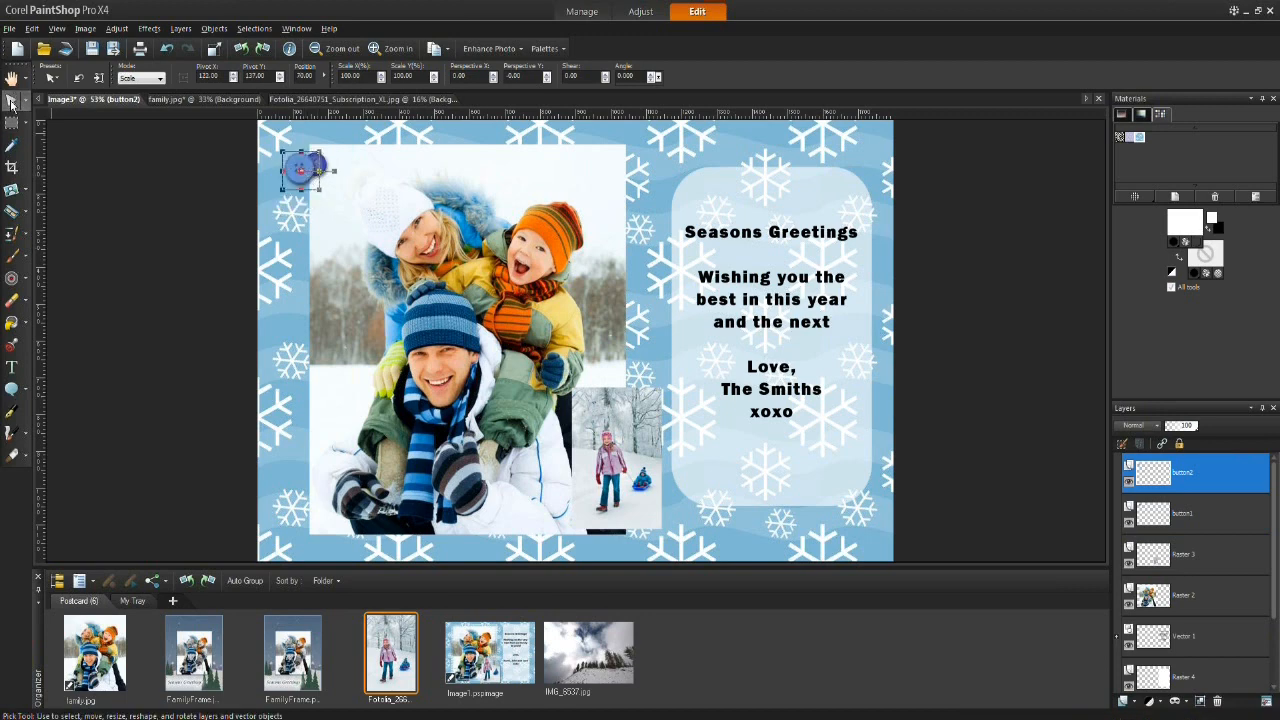
click(314, 166)
drag(318, 166, 321, 147)
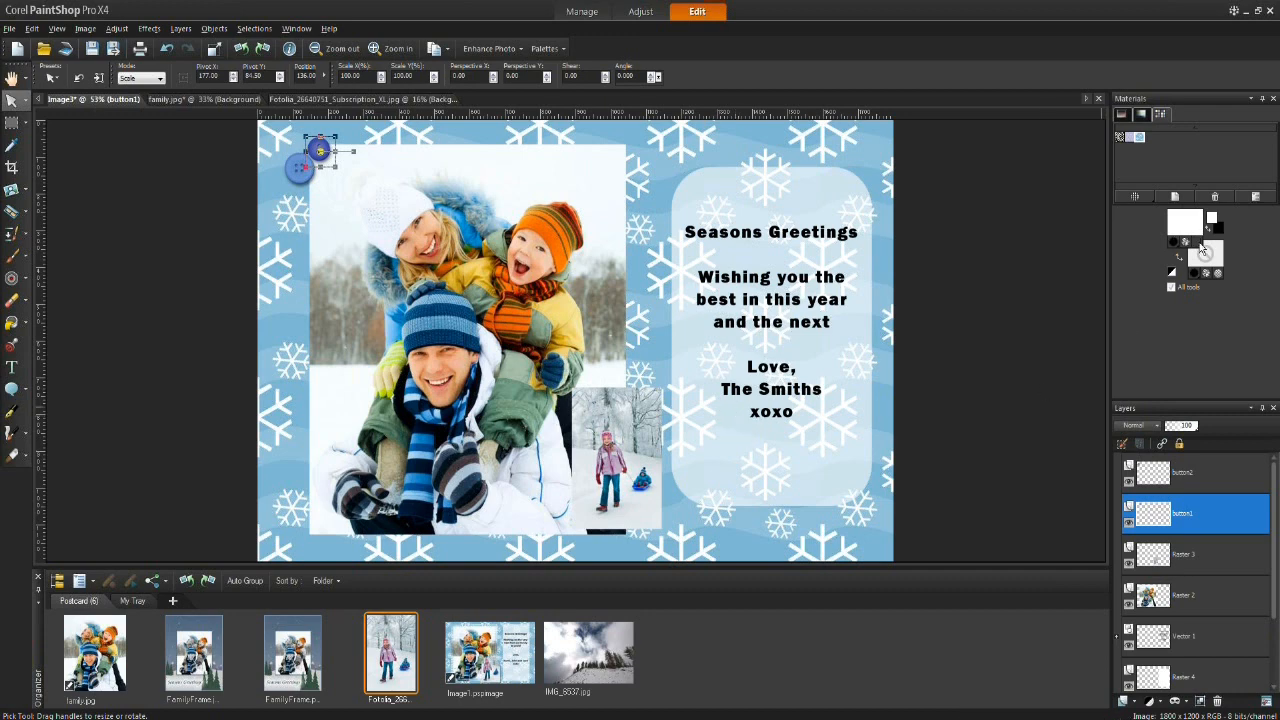
Step: Open the FamilyFrame image from the organizer and view it at 100% zoom
click(1212, 599)
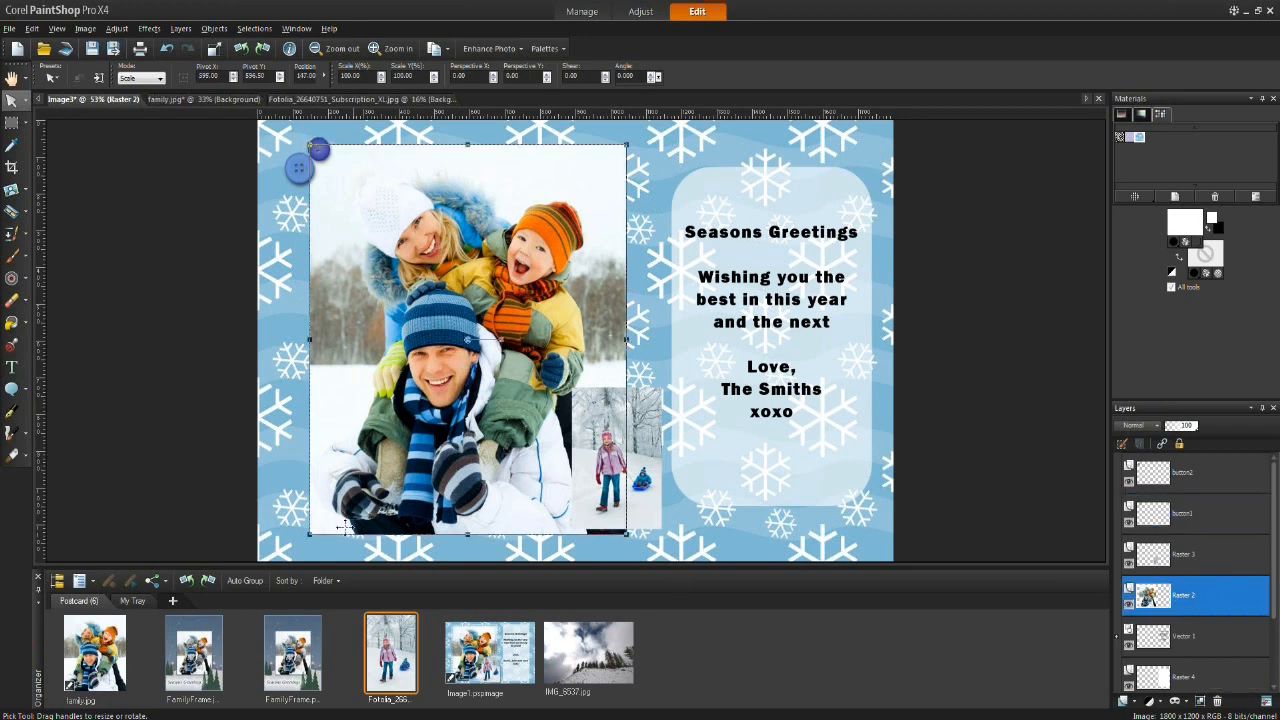
double_click(191, 656)
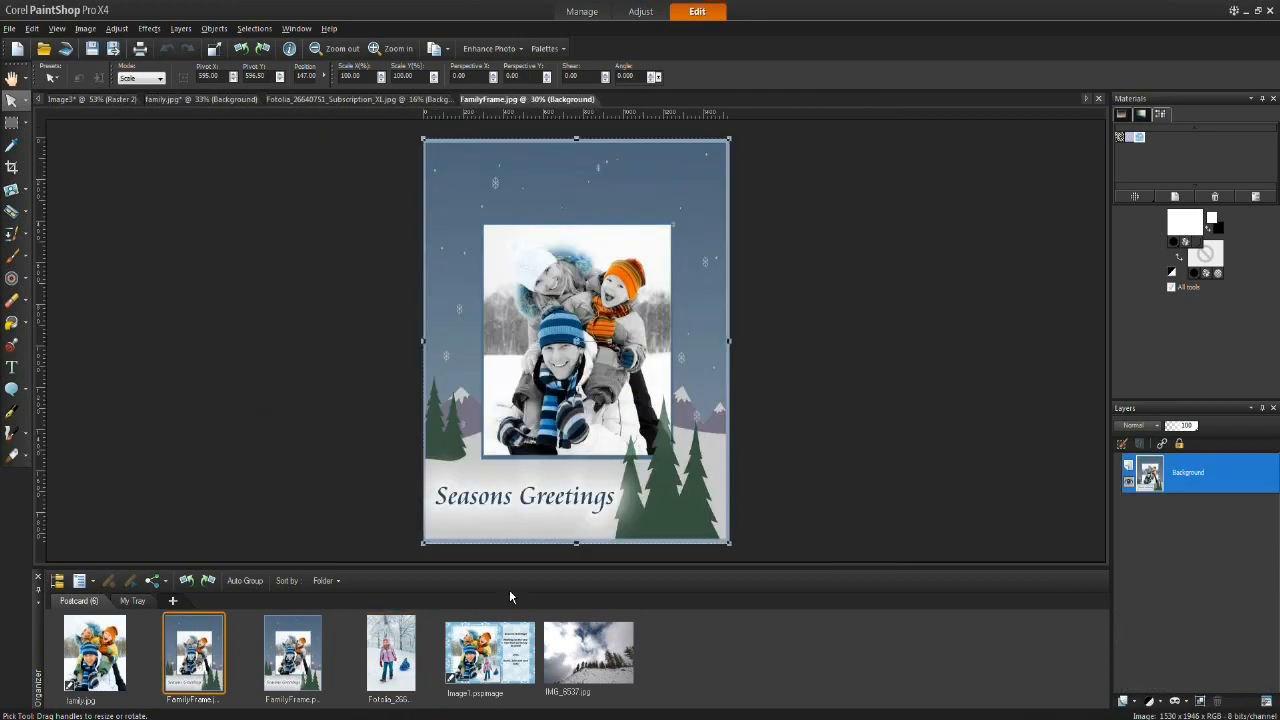
click(12, 78)
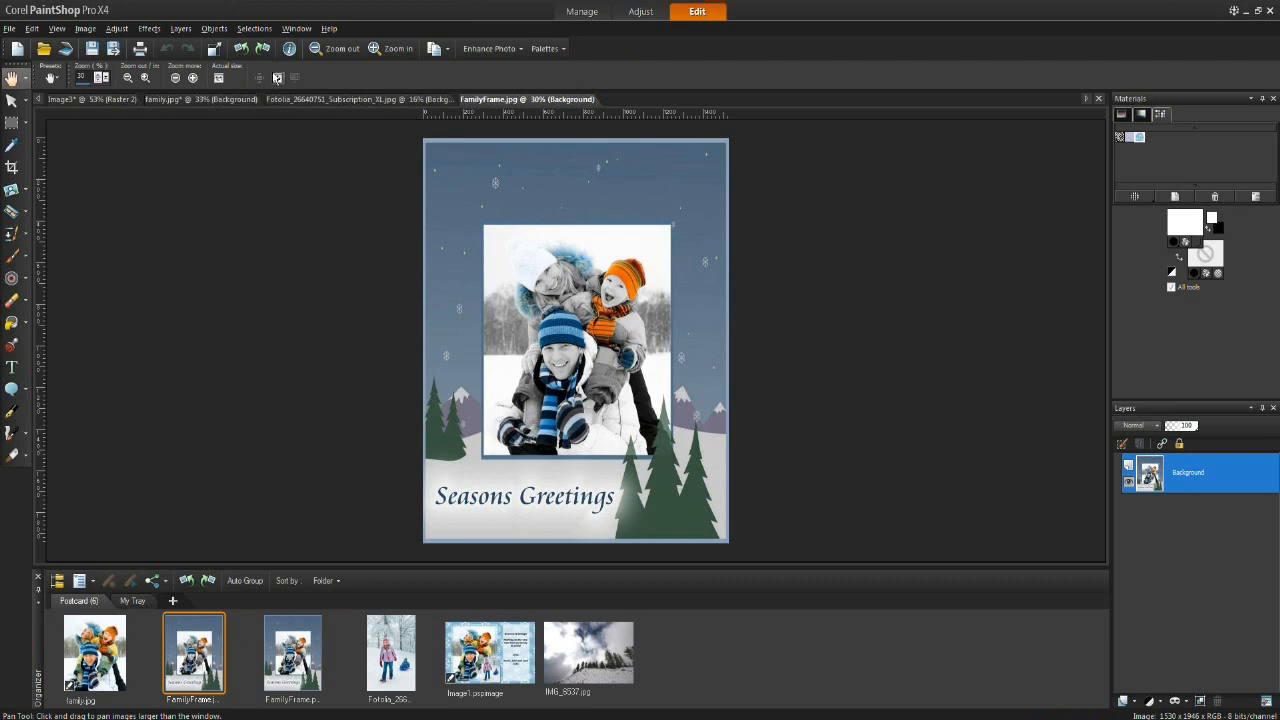
click(195, 79)
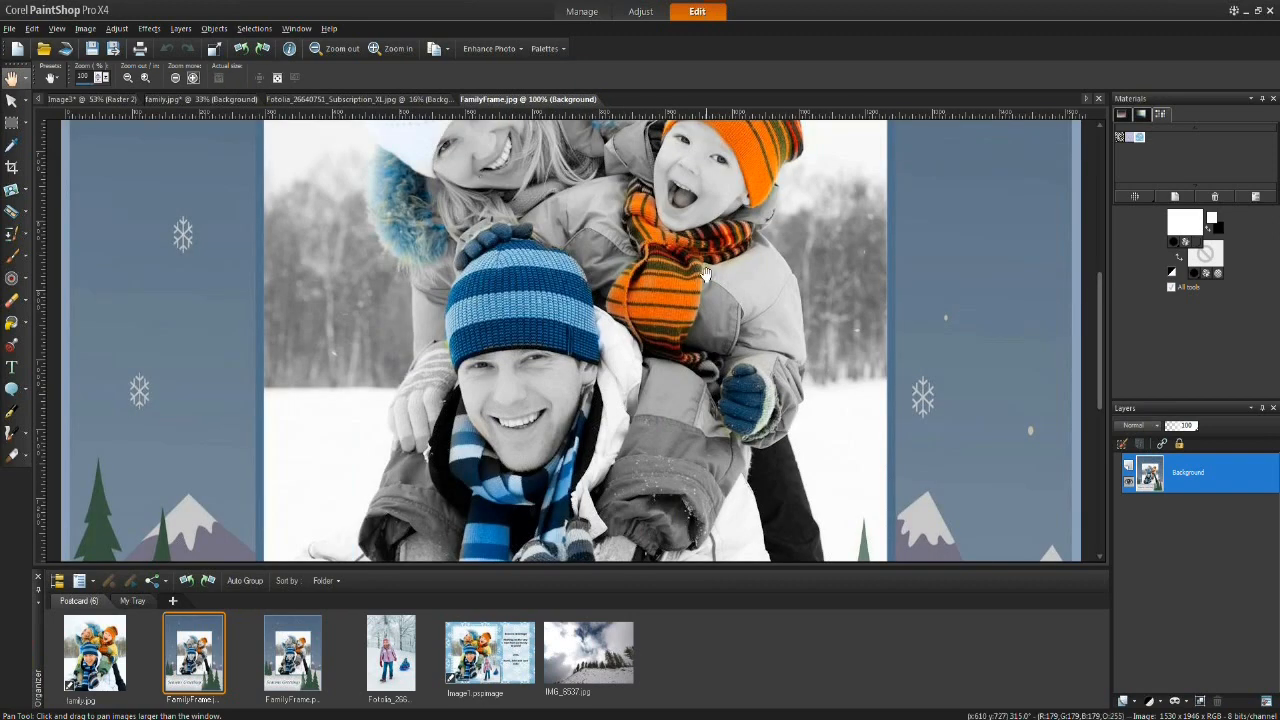
drag(706, 236, 732, 278)
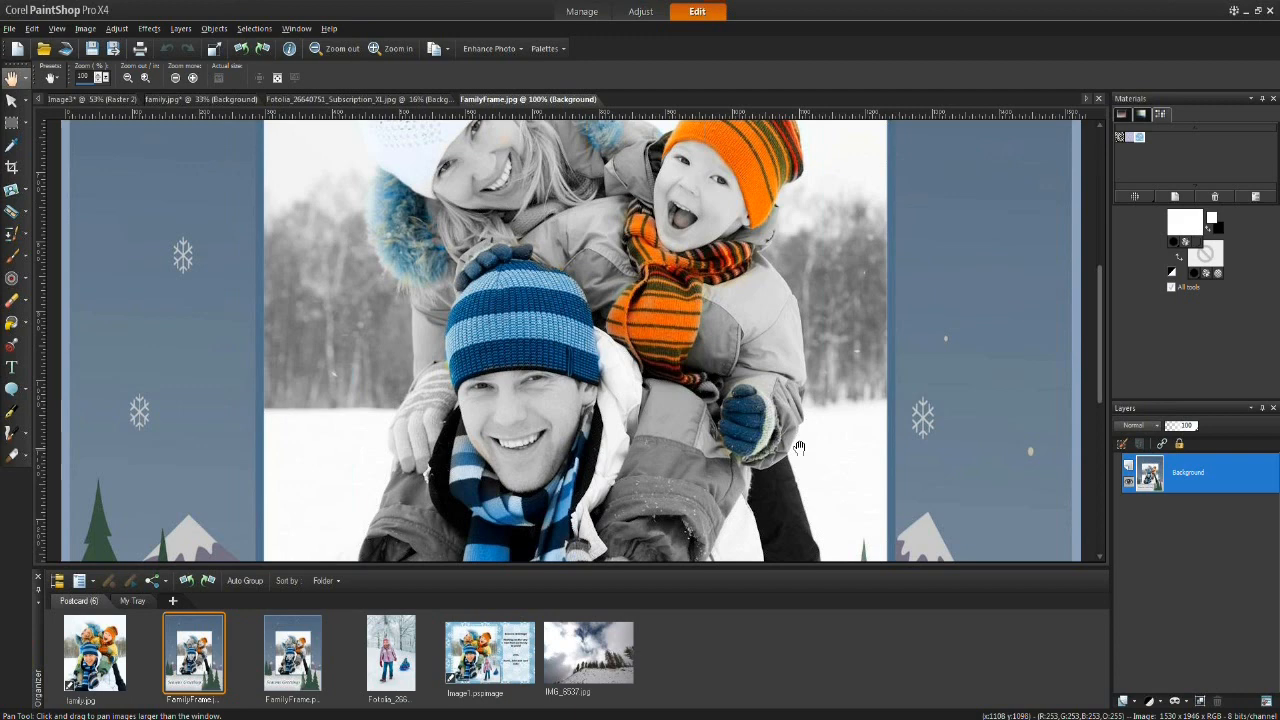
Step: Switch between the open document tabs to review each image
click(353, 98)
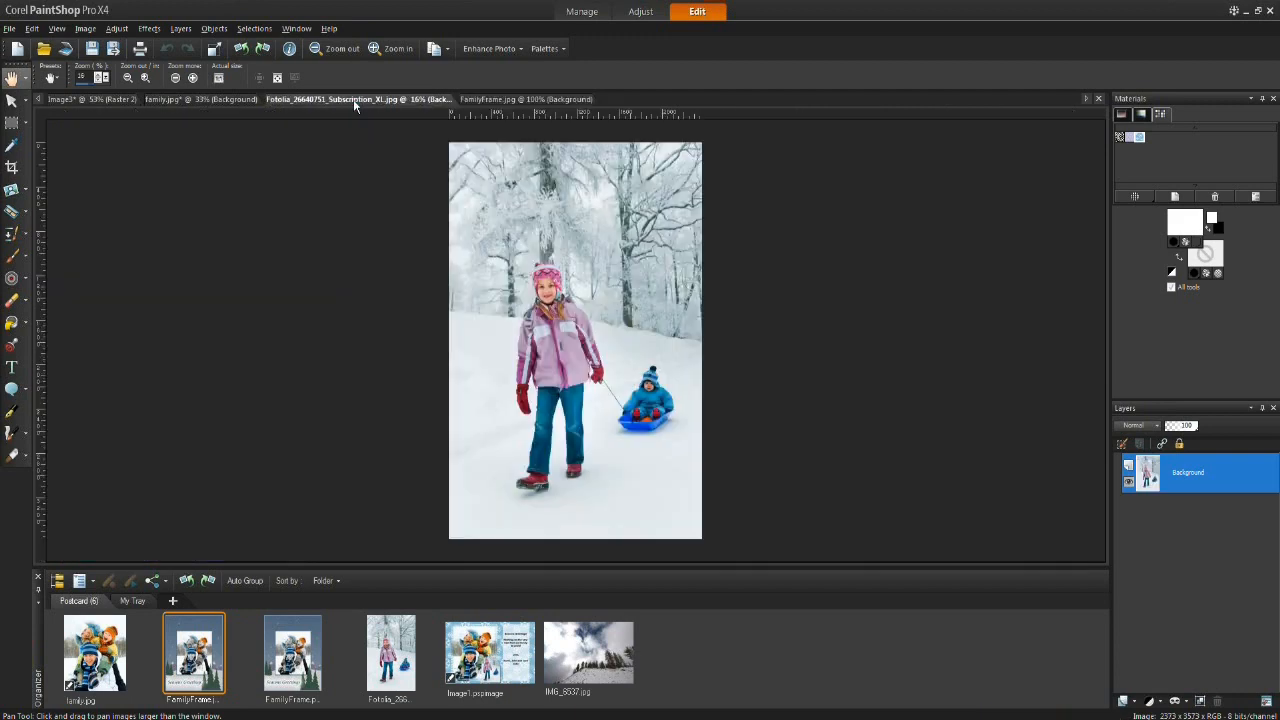
click(200, 100)
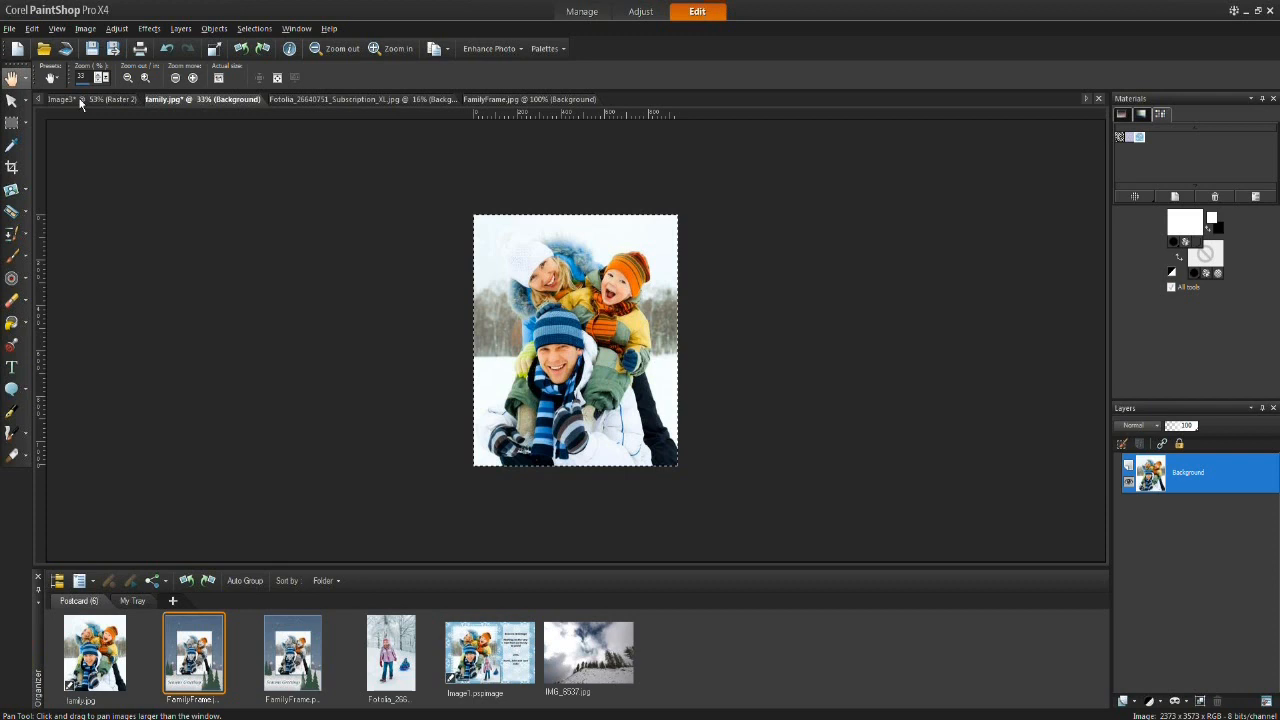
click(82, 100)
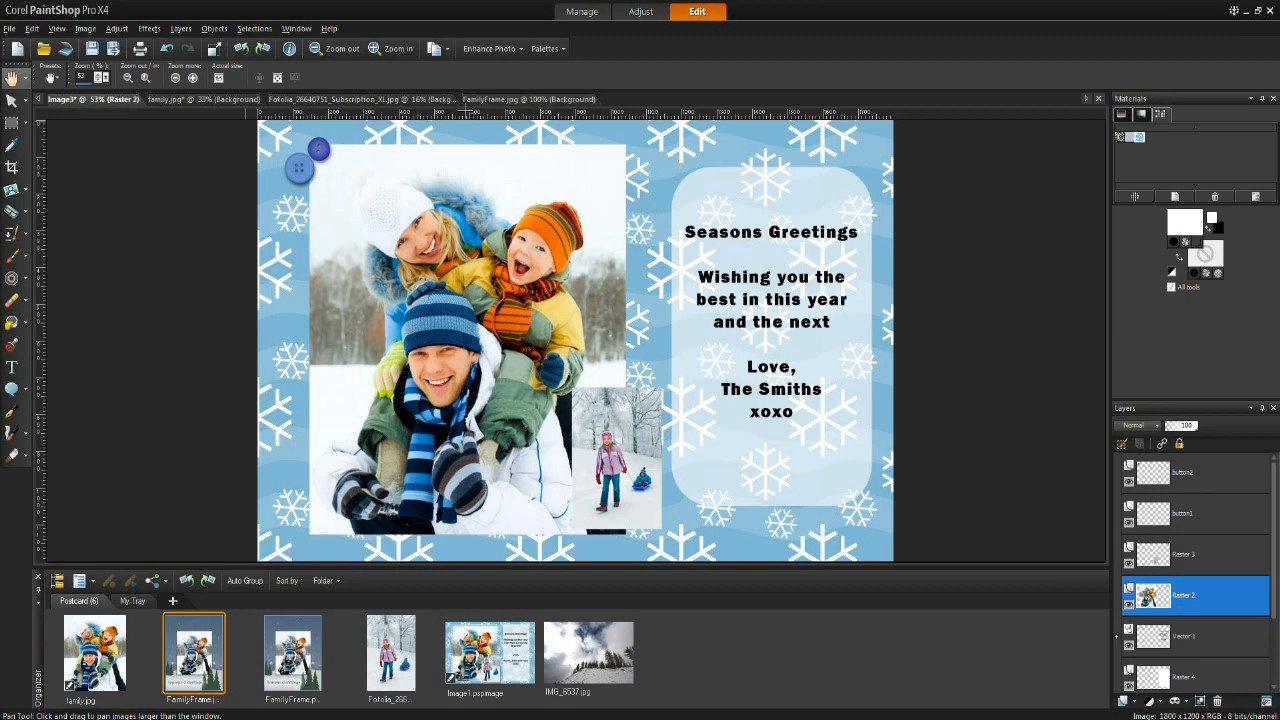
click(221, 101)
click(293, 99)
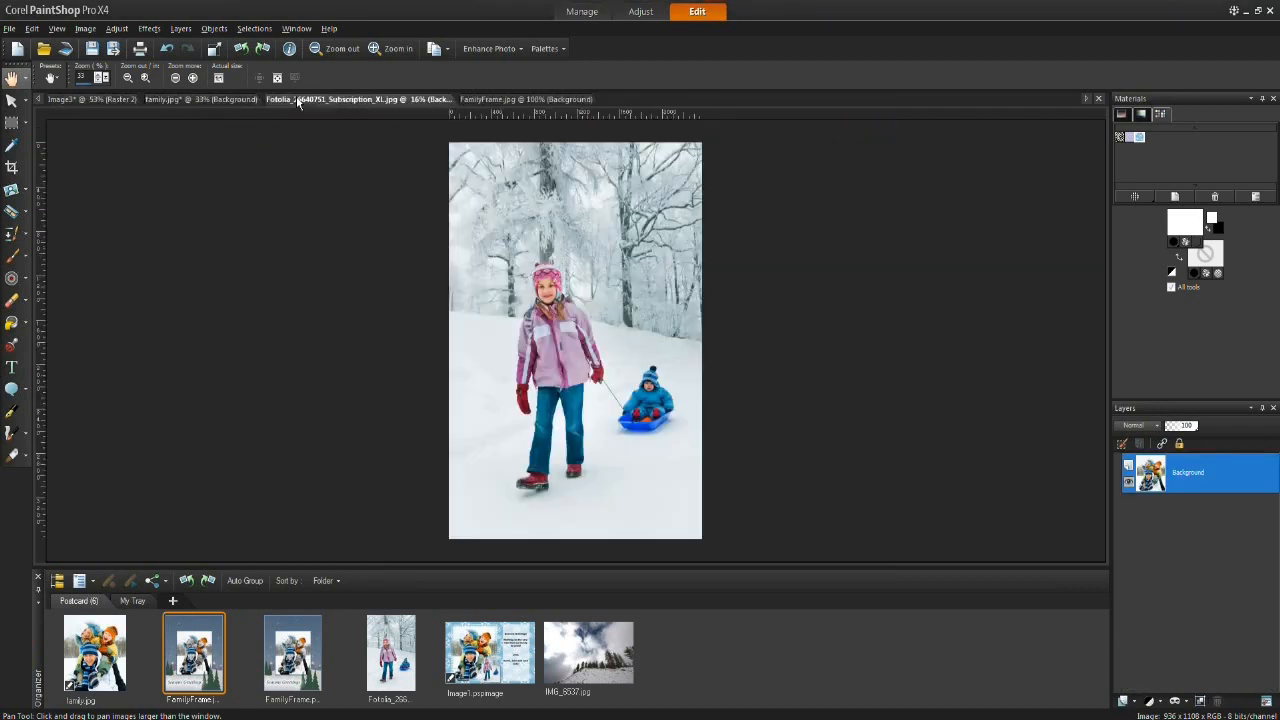
click(486, 99)
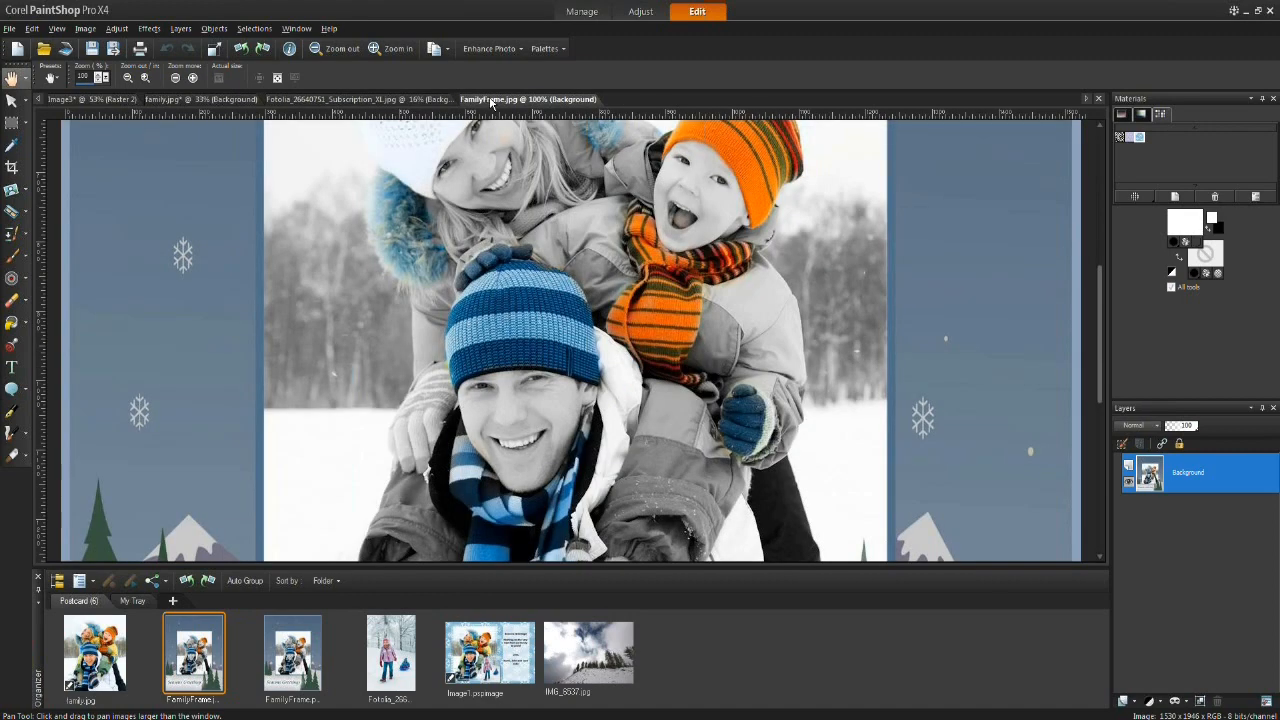
click(348, 99)
click(230, 100)
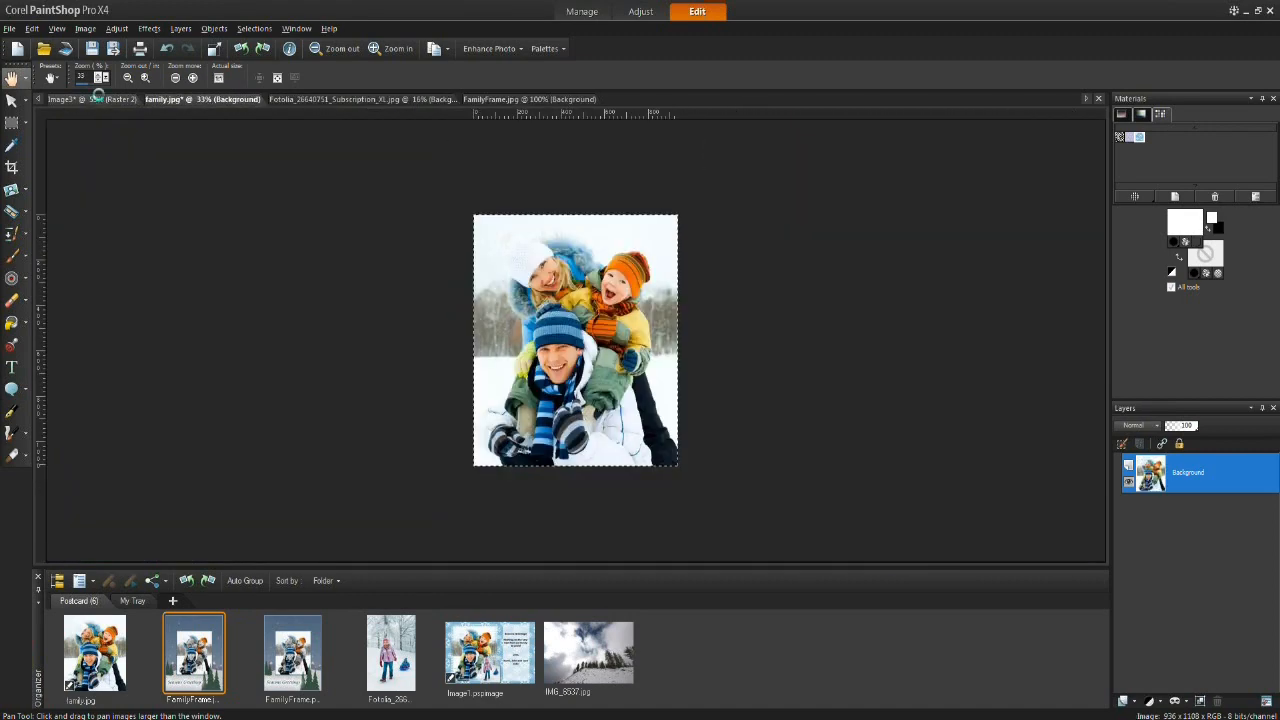
click(98, 100)
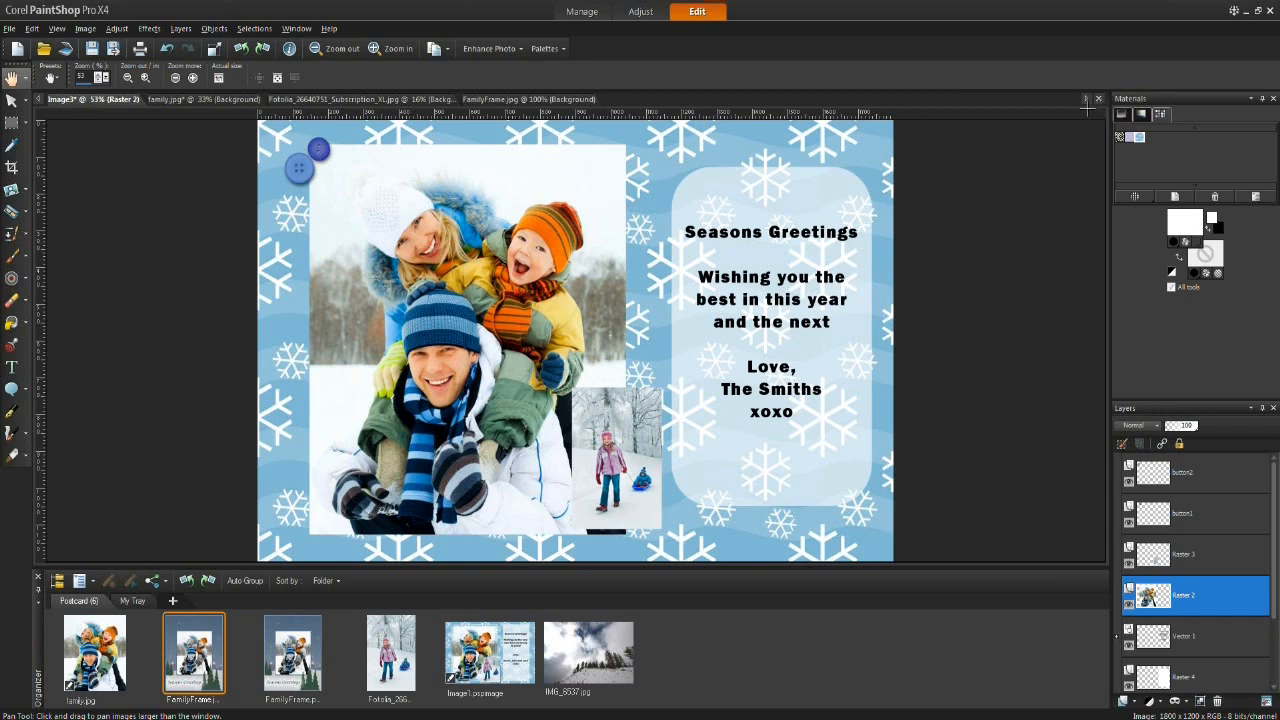
Step: Switch off tabbed documents and rearrange the floating image windows
click(296, 28)
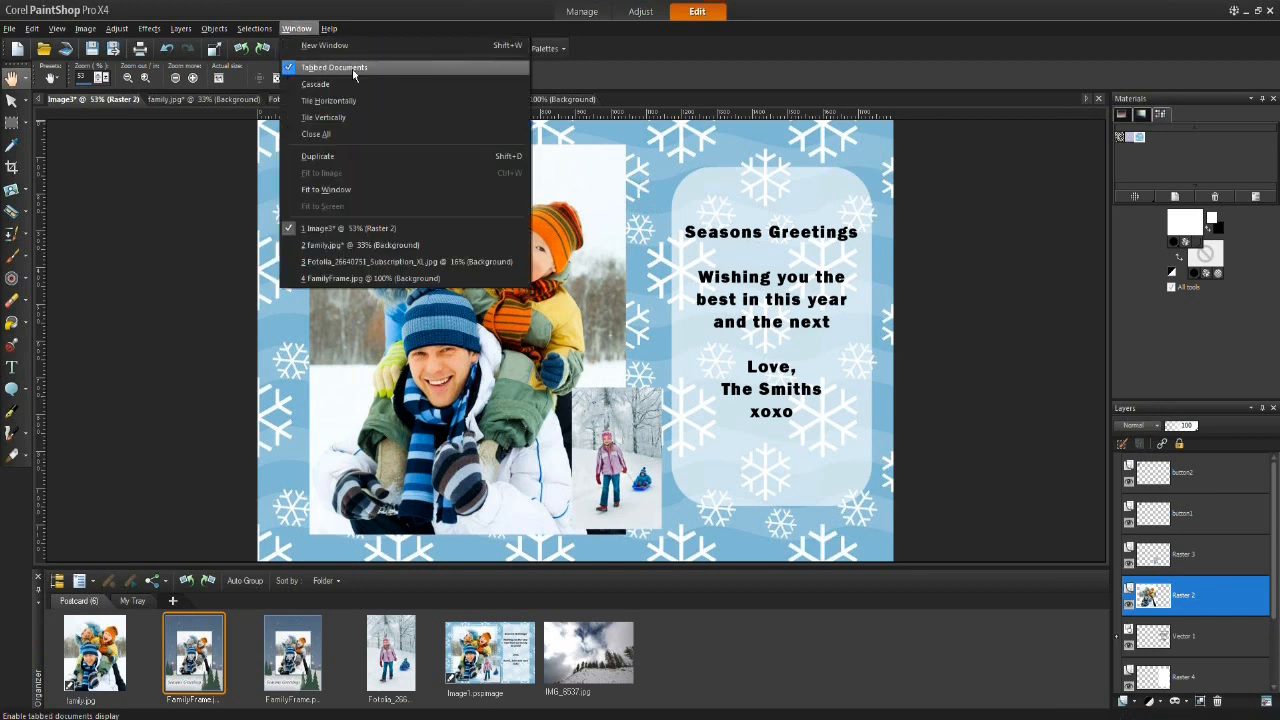
click(290, 68)
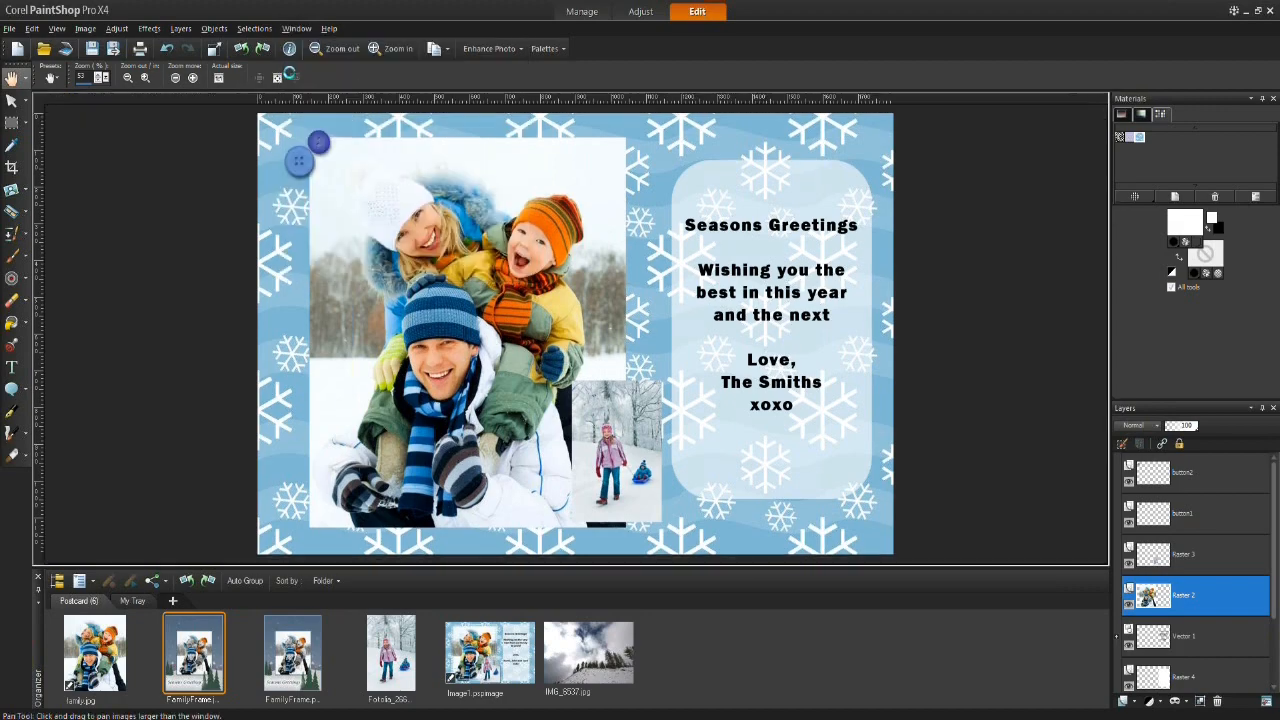
drag(292, 160, 407, 264)
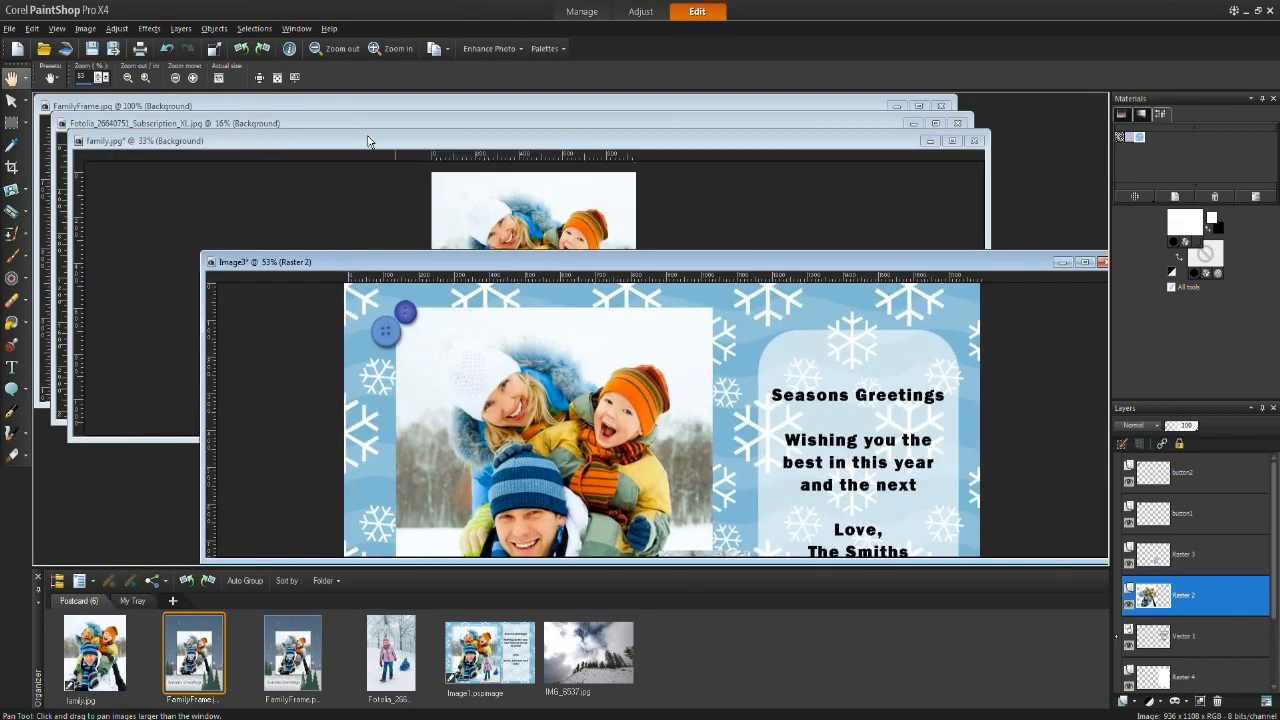
drag(376, 141, 480, 196)
drag(409, 123, 362, 117)
drag(967, 168, 838, 131)
drag(983, 204, 954, 194)
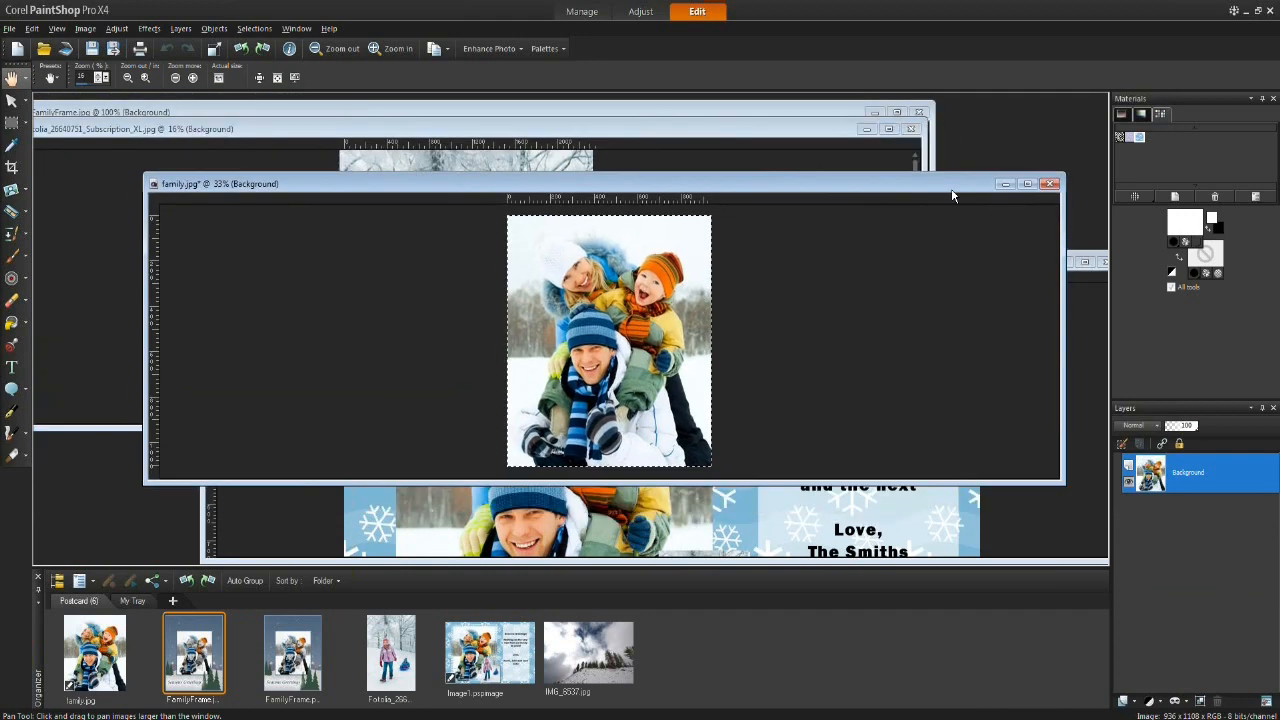
Step: Close family.jpg without saving changes and restore the tabbed document display
click(1050, 183)
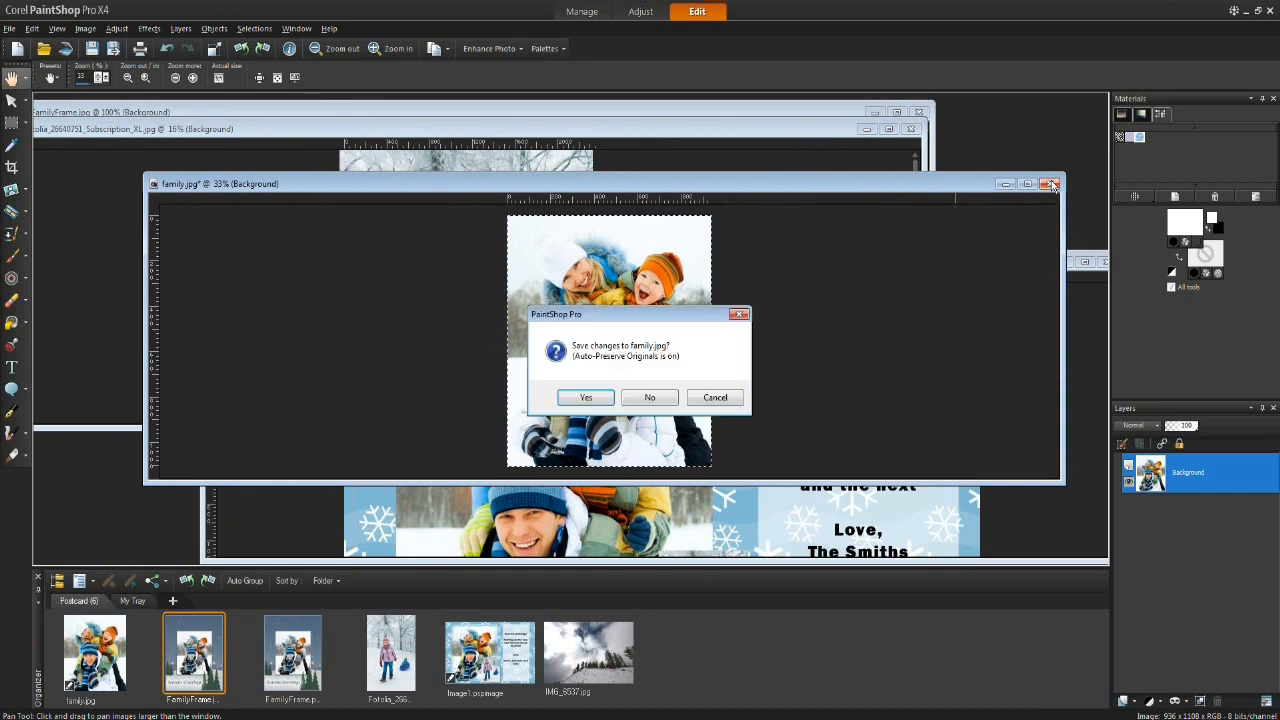
click(650, 401)
click(297, 28)
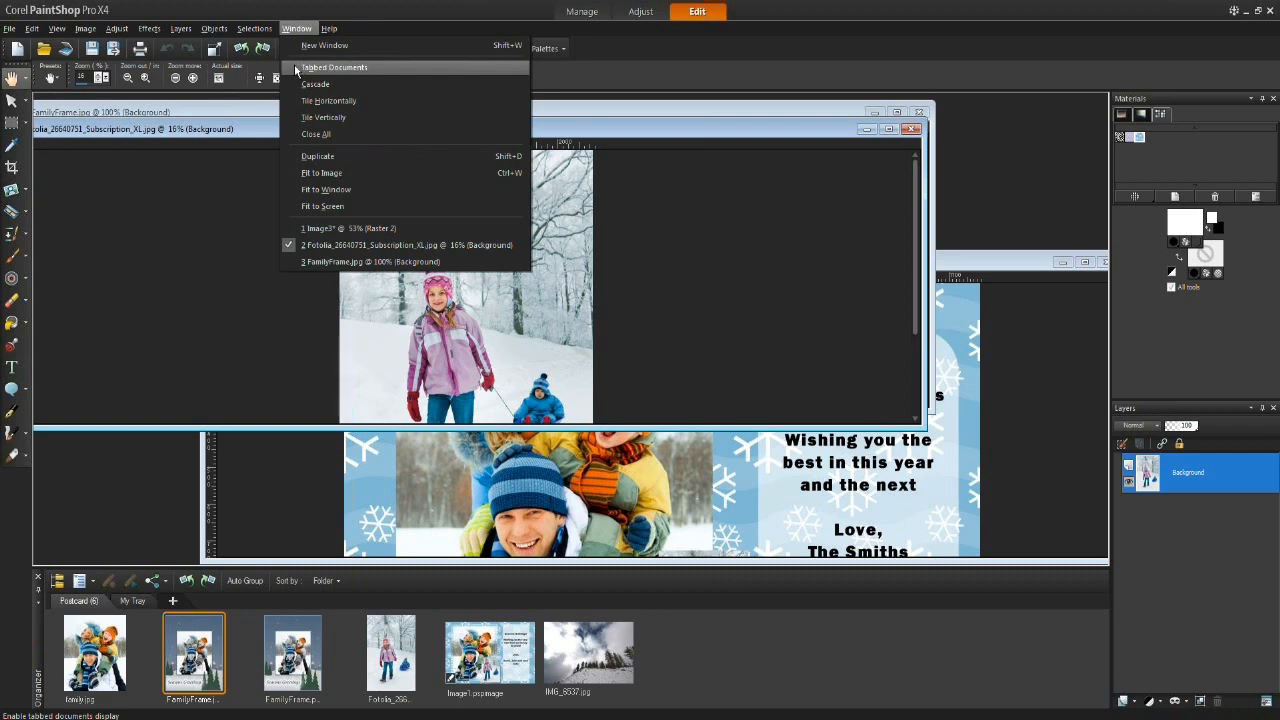
click(294, 66)
Step: Switch between the remaining document tabs to review the images
click(392, 100)
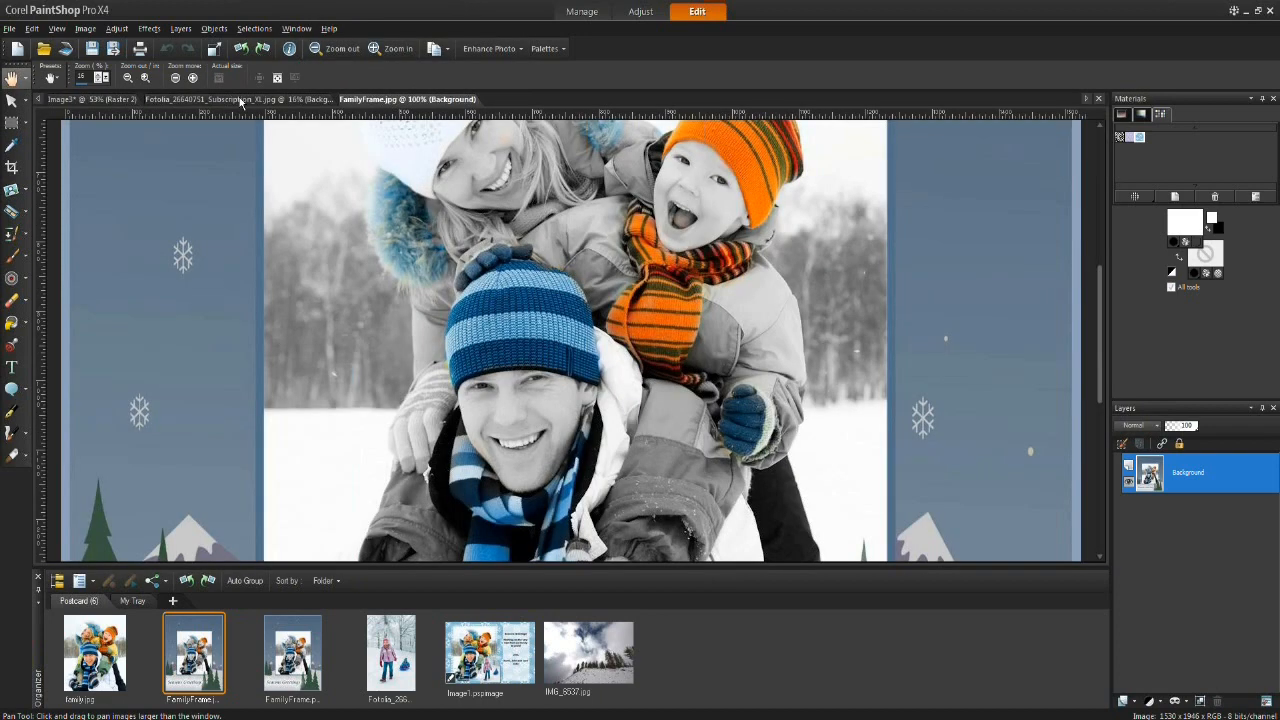
click(84, 101)
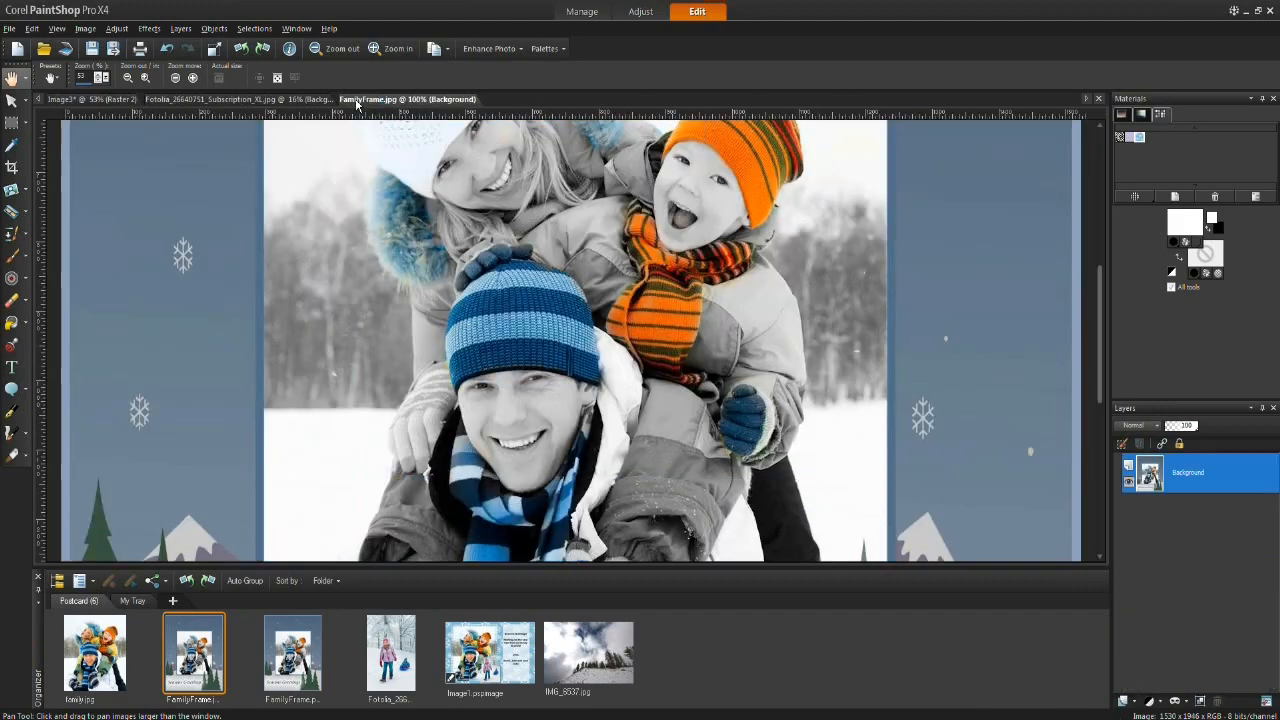
click(390, 100)
click(271, 101)
click(96, 99)
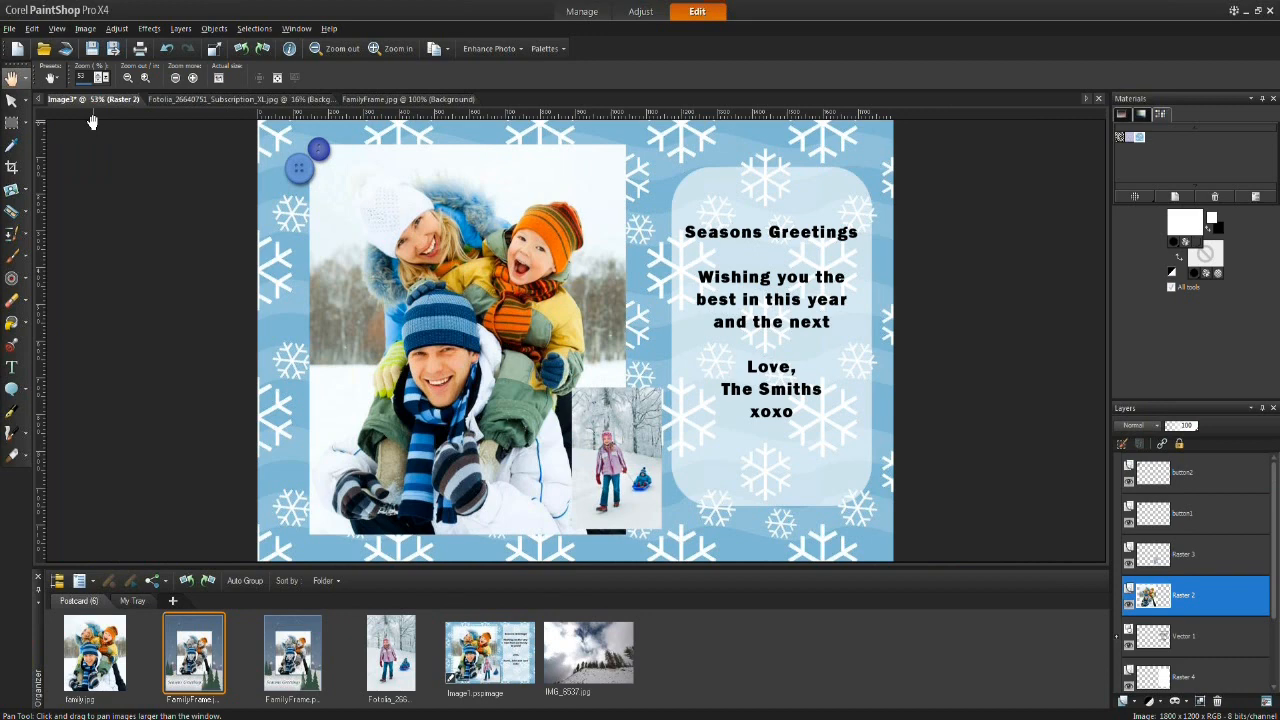
click(296, 28)
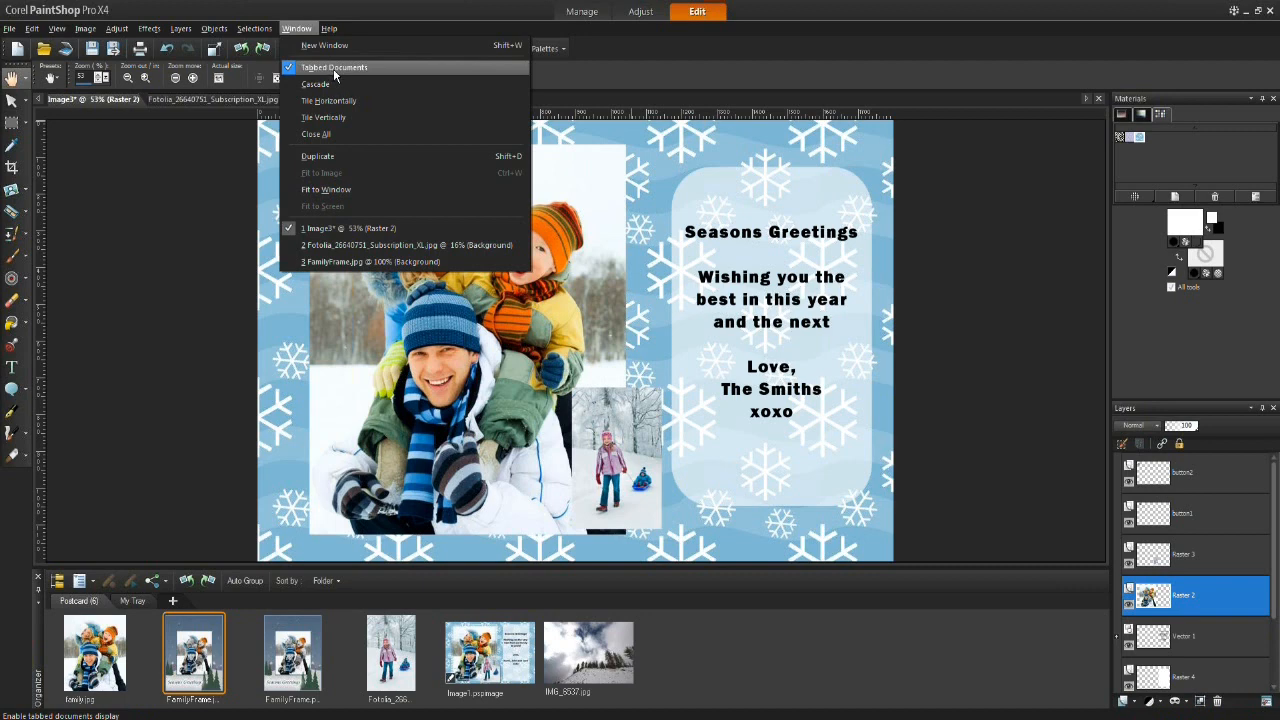
click(646, 75)
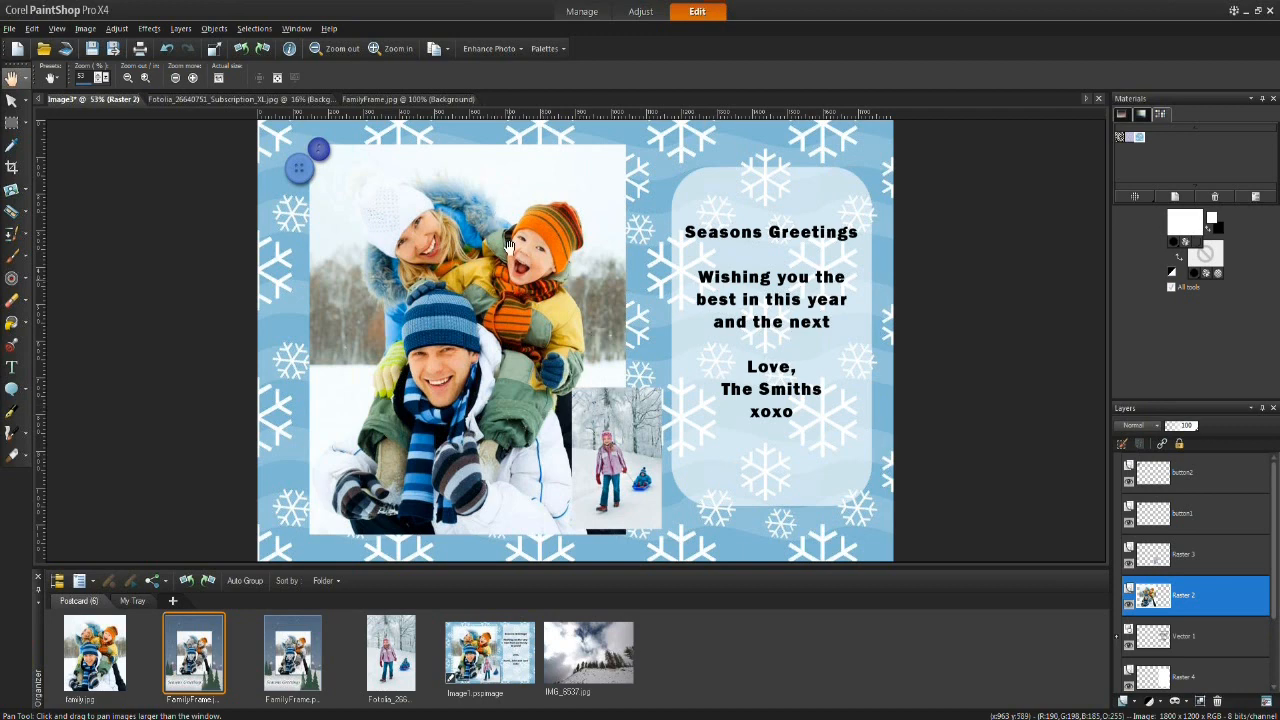
Step: Select the sledding photo and apply a black Drop Shadow with about 9 vertical and 10 horizontal offset, opacity 40, blur 5
click(12, 100)
click(646, 405)
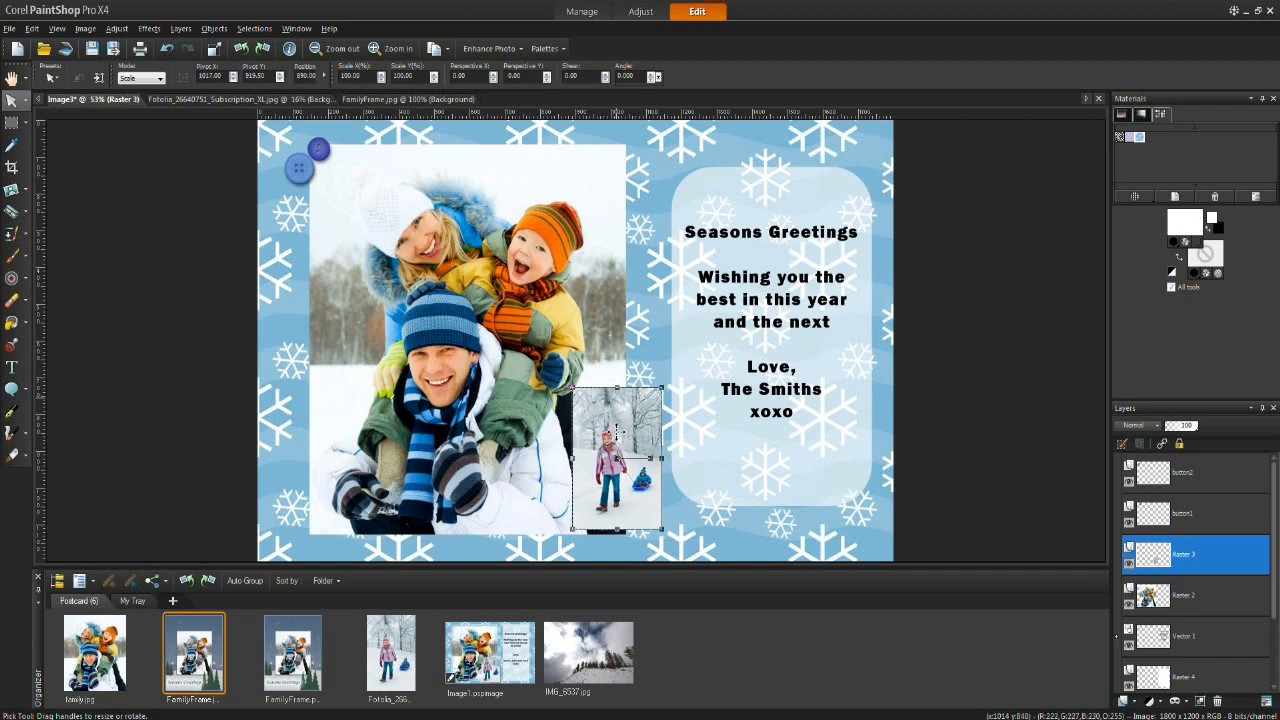
click(149, 28)
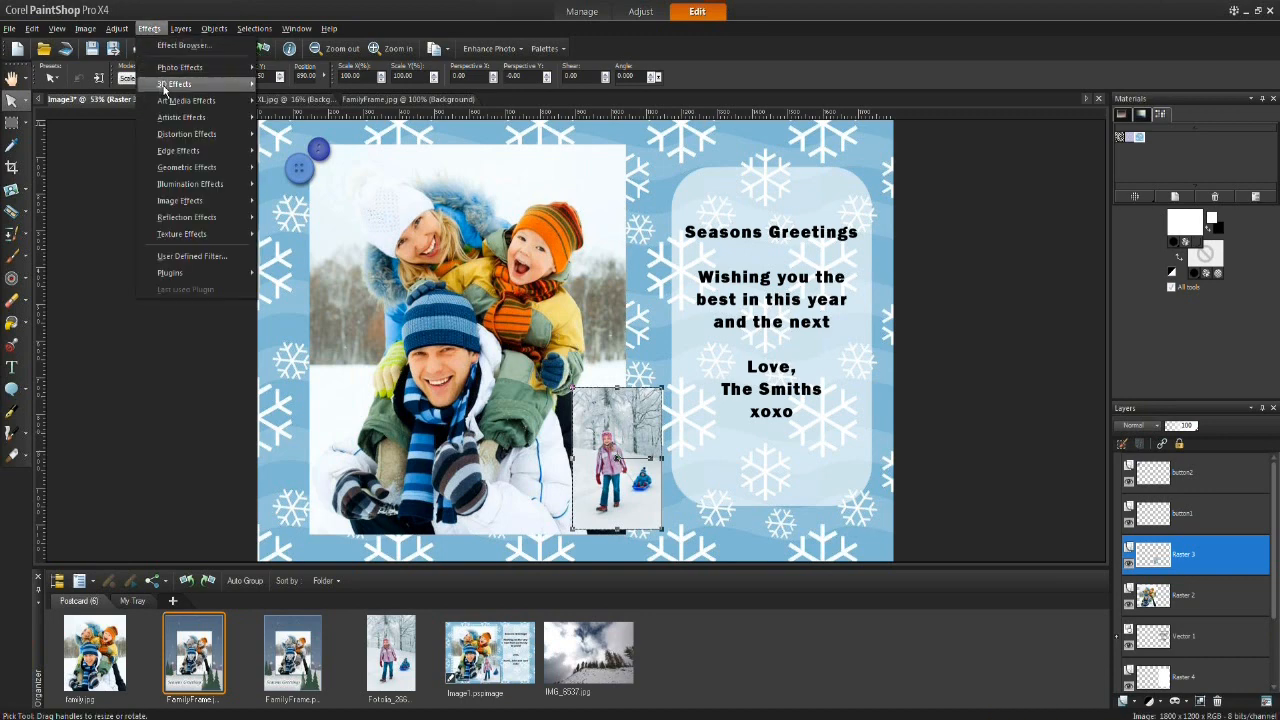
mouse_move(188, 89)
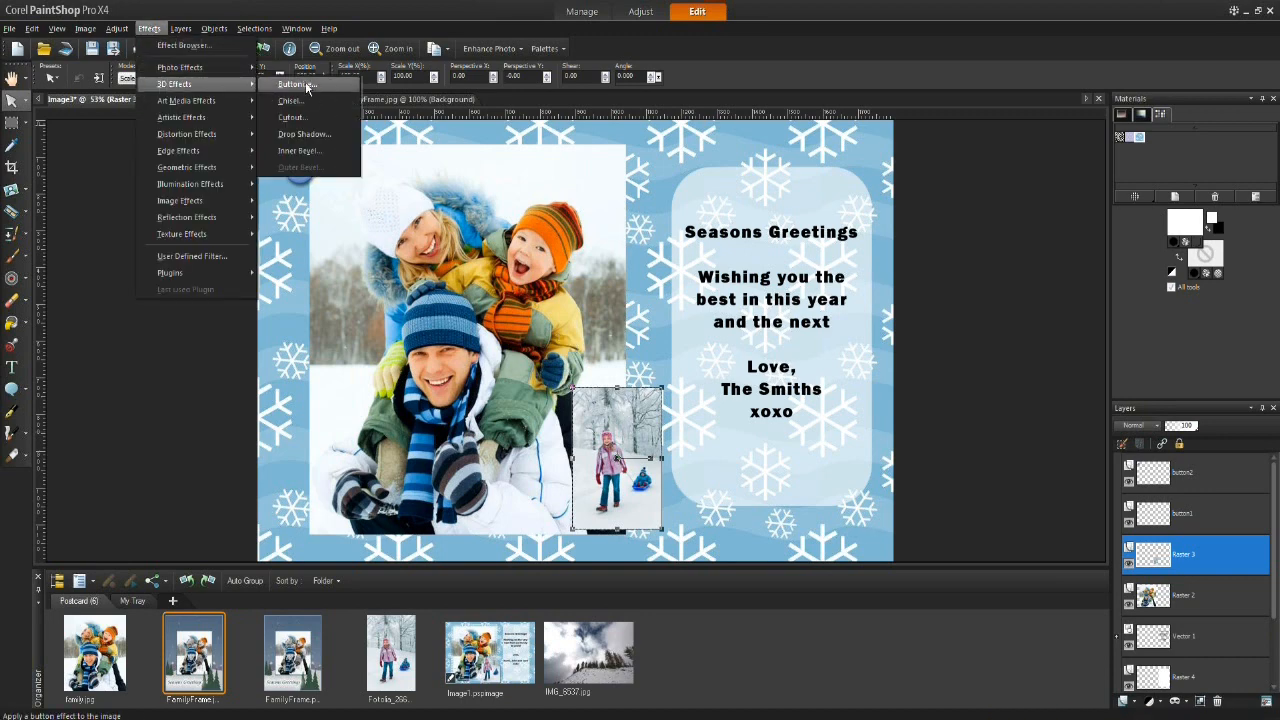
click(305, 133)
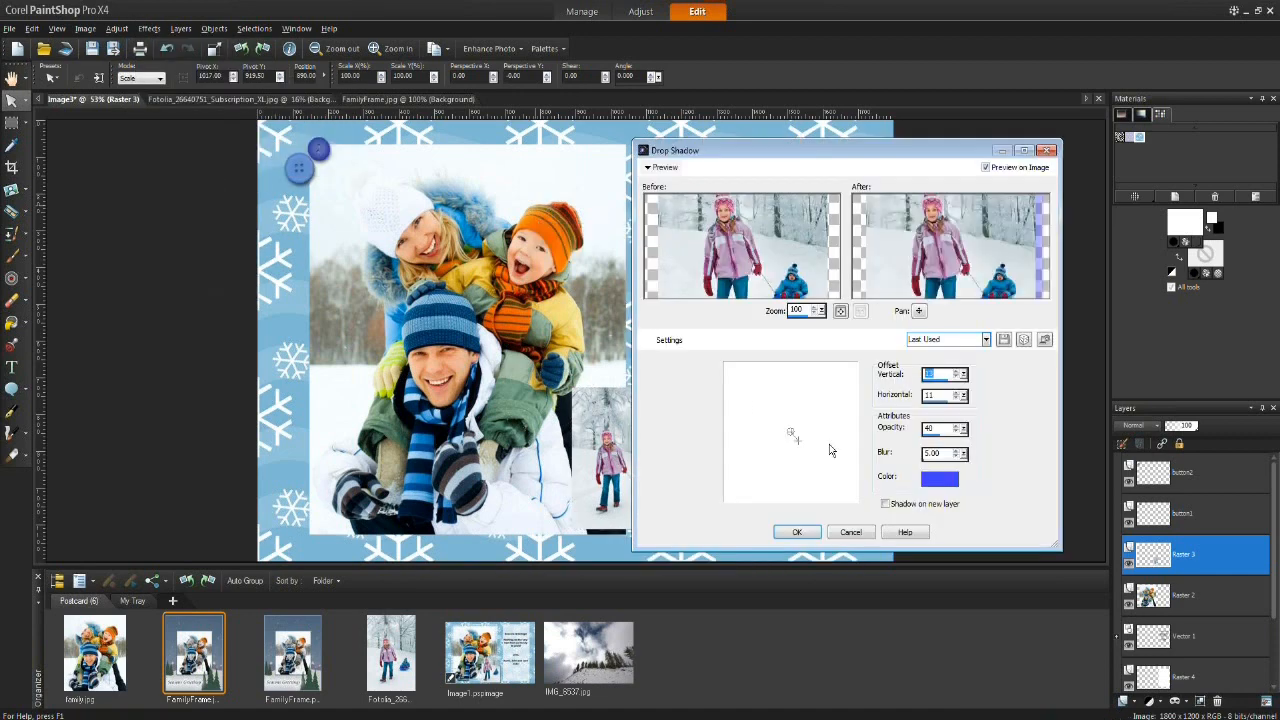
drag(797, 155, 857, 157)
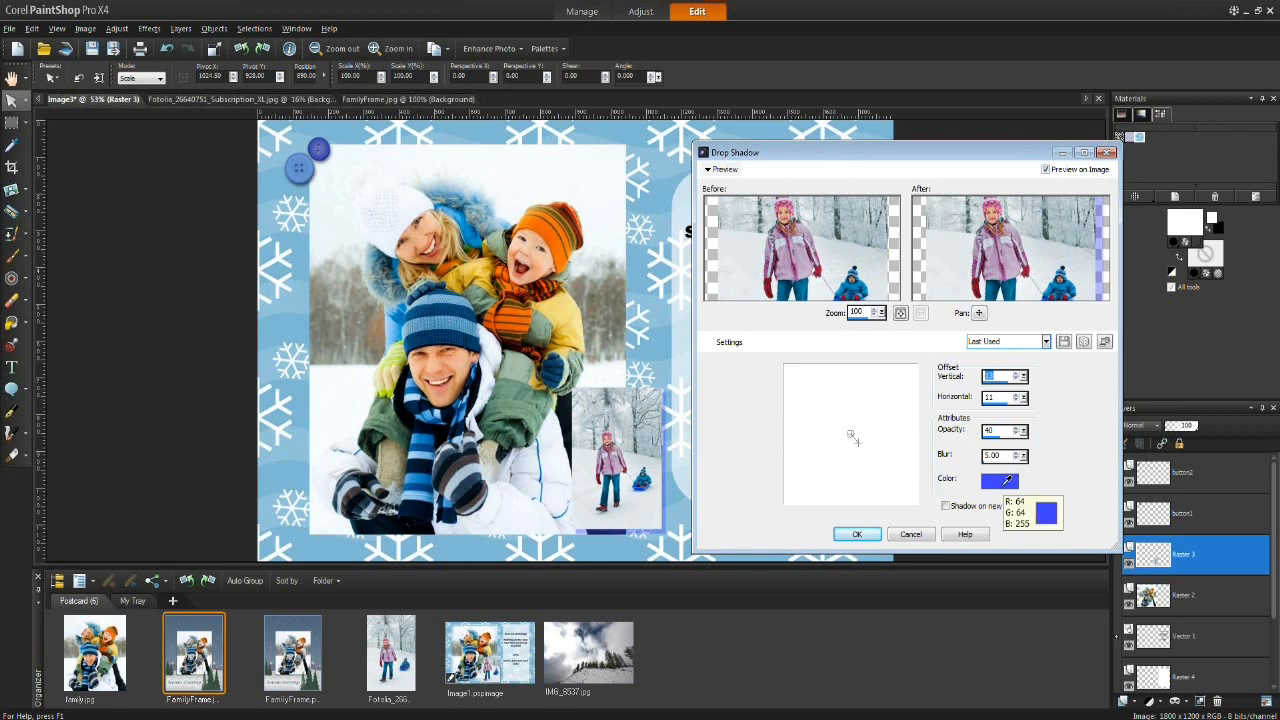
drag(844, 250, 818, 233)
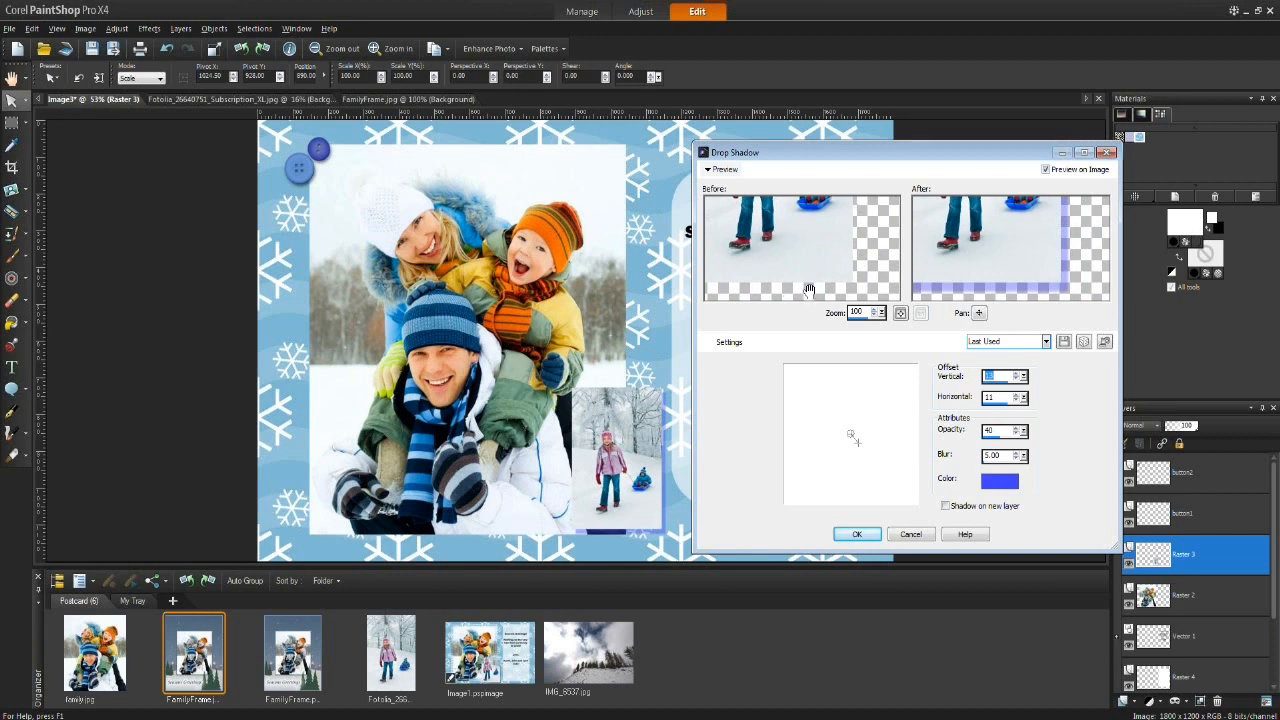
click(999, 483)
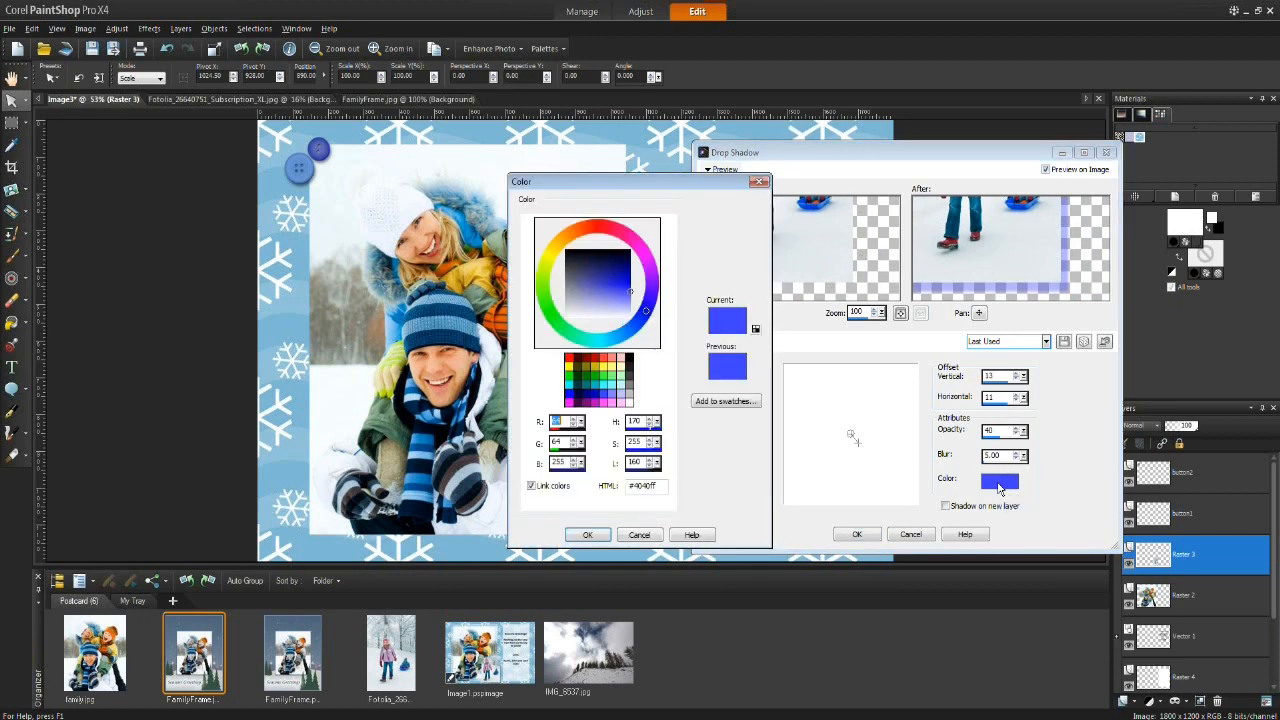
click(628, 356)
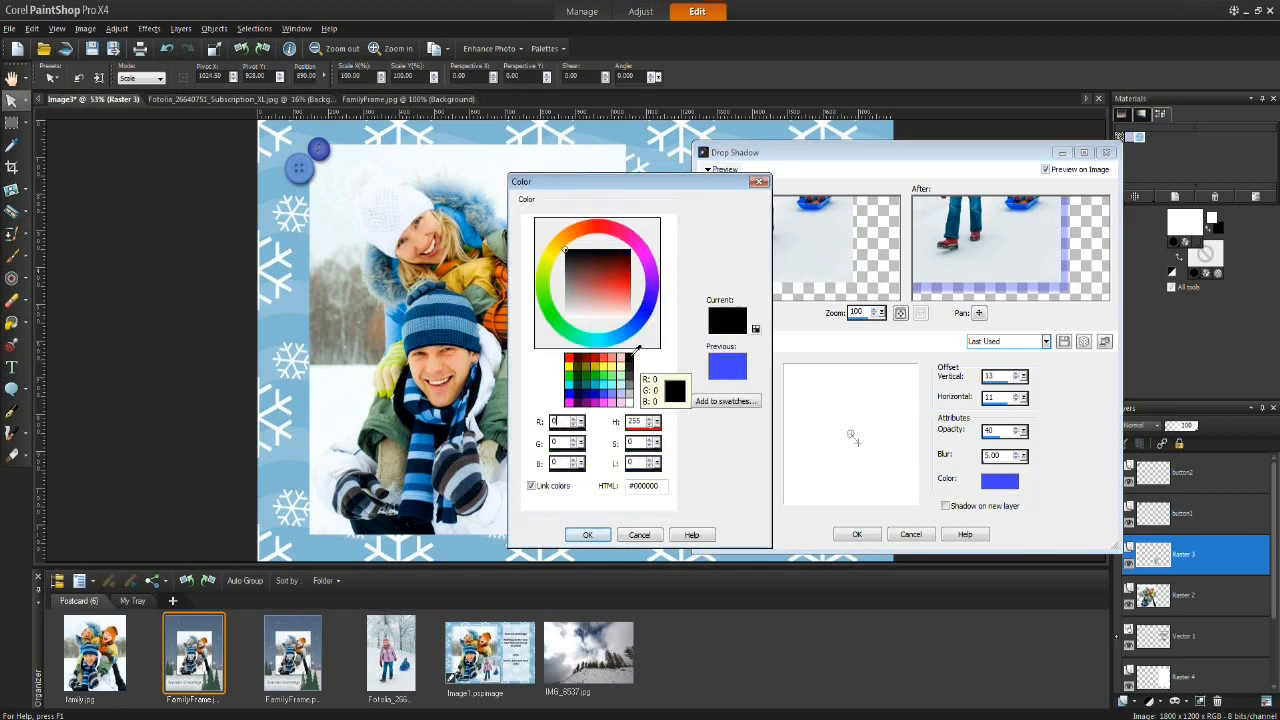
click(588, 535)
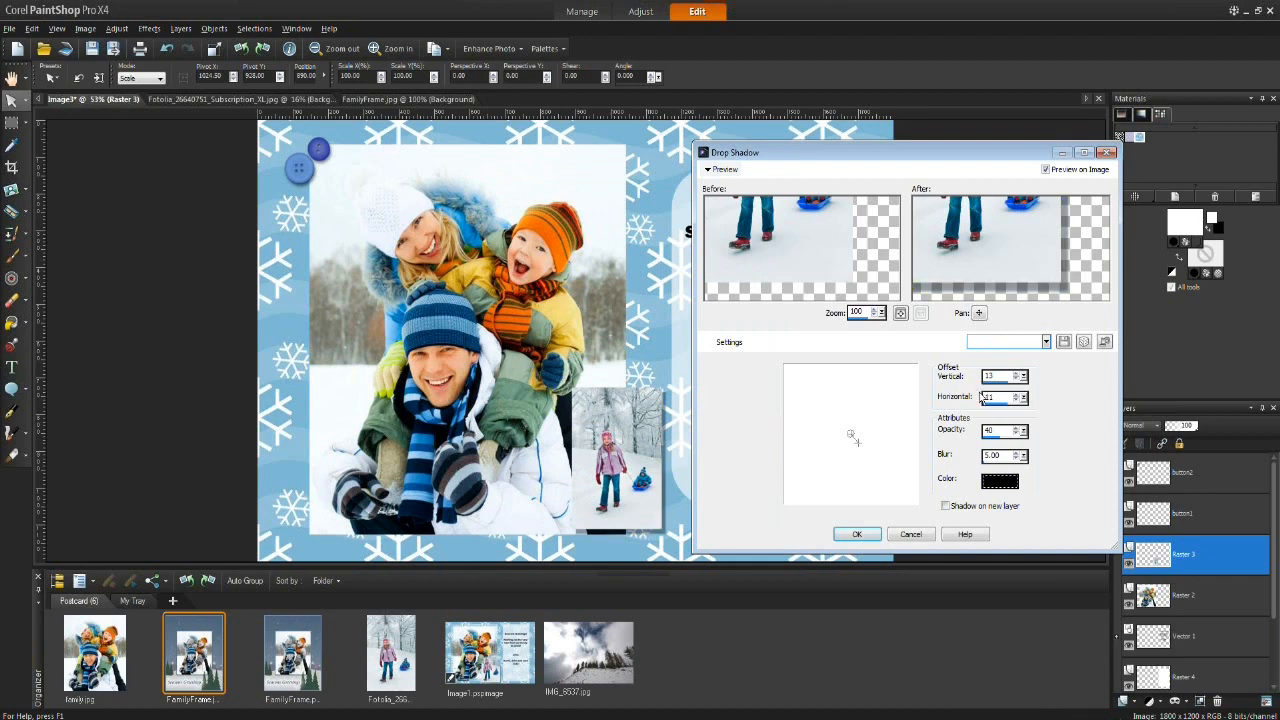
mouse_move(859, 443)
mouse_down()
mouse_move(868, 458)
mouse_move(840, 466)
mouse_move(817, 397)
mouse_move(820, 459)
mouse_move(895, 425)
mouse_move(802, 405)
mouse_move(802, 422)
mouse_move(886, 442)
mouse_move(852, 462)
mouse_move(877, 459)
mouse_move(852, 435)
mouse_up()
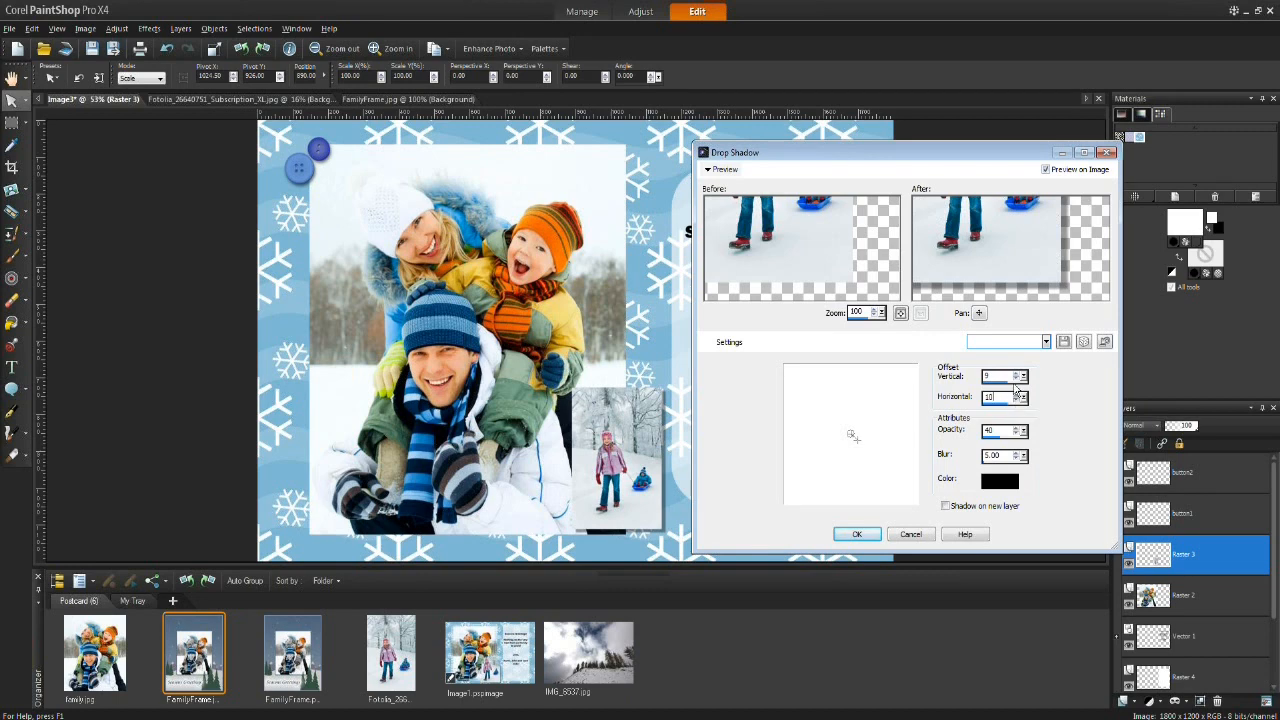
click(1017, 373)
click(857, 534)
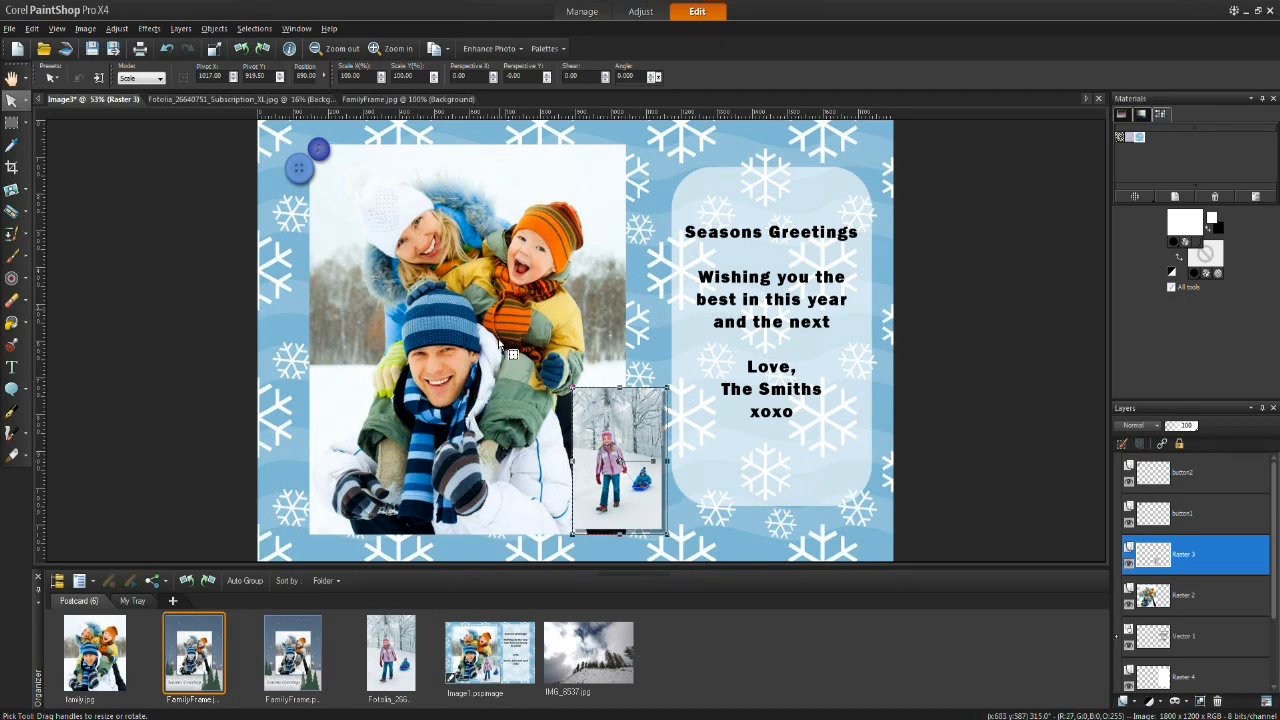
Step: Duplicate the Raster 2 family photo layer
click(1212, 587)
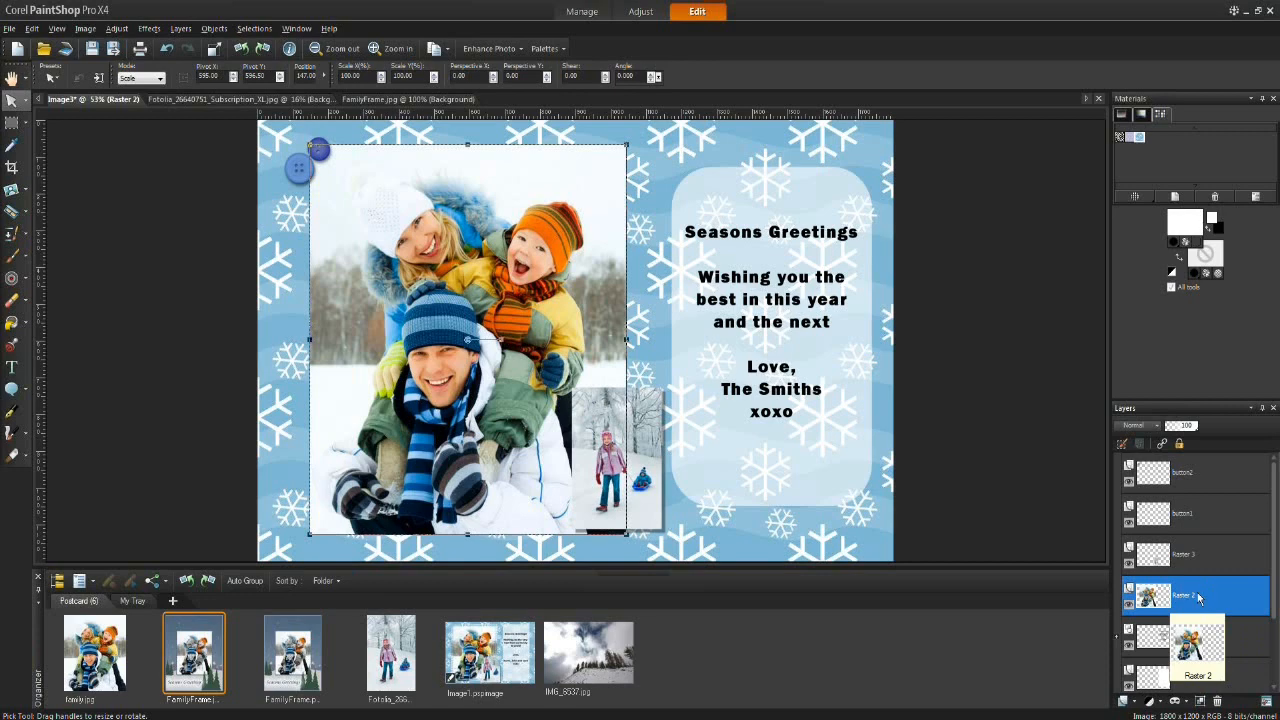
right_click(1205, 594)
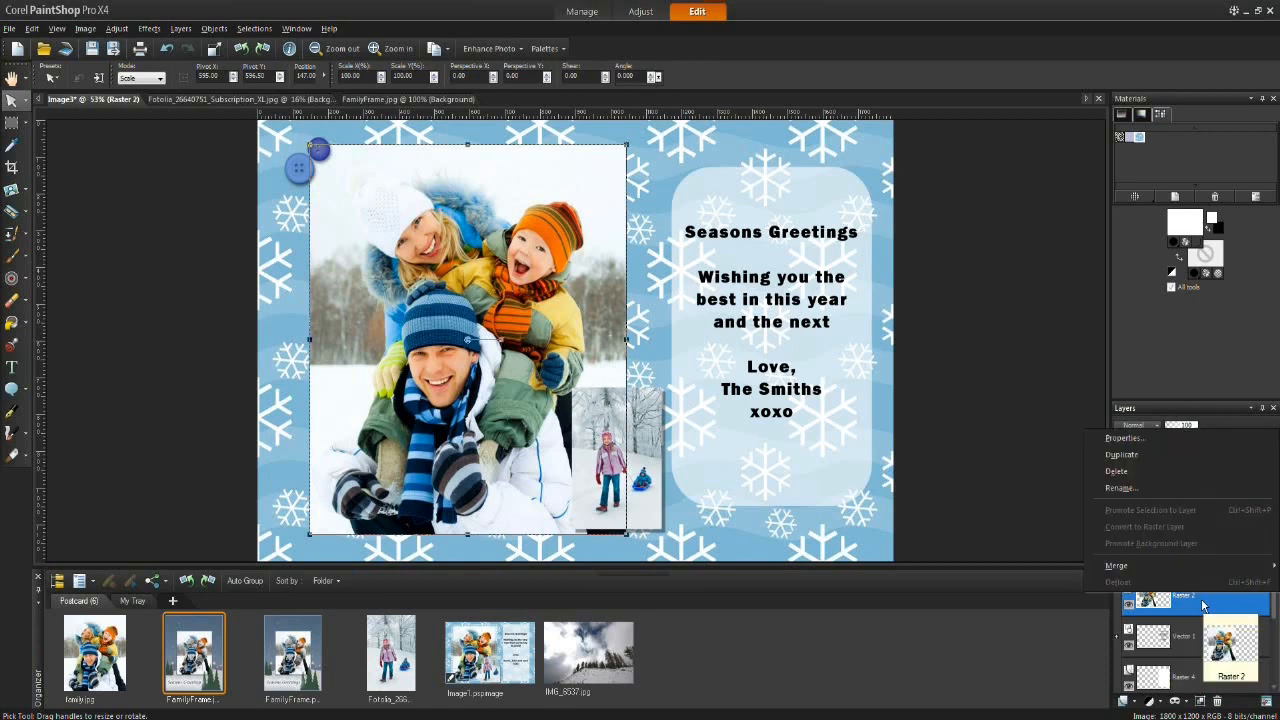
click(1117, 459)
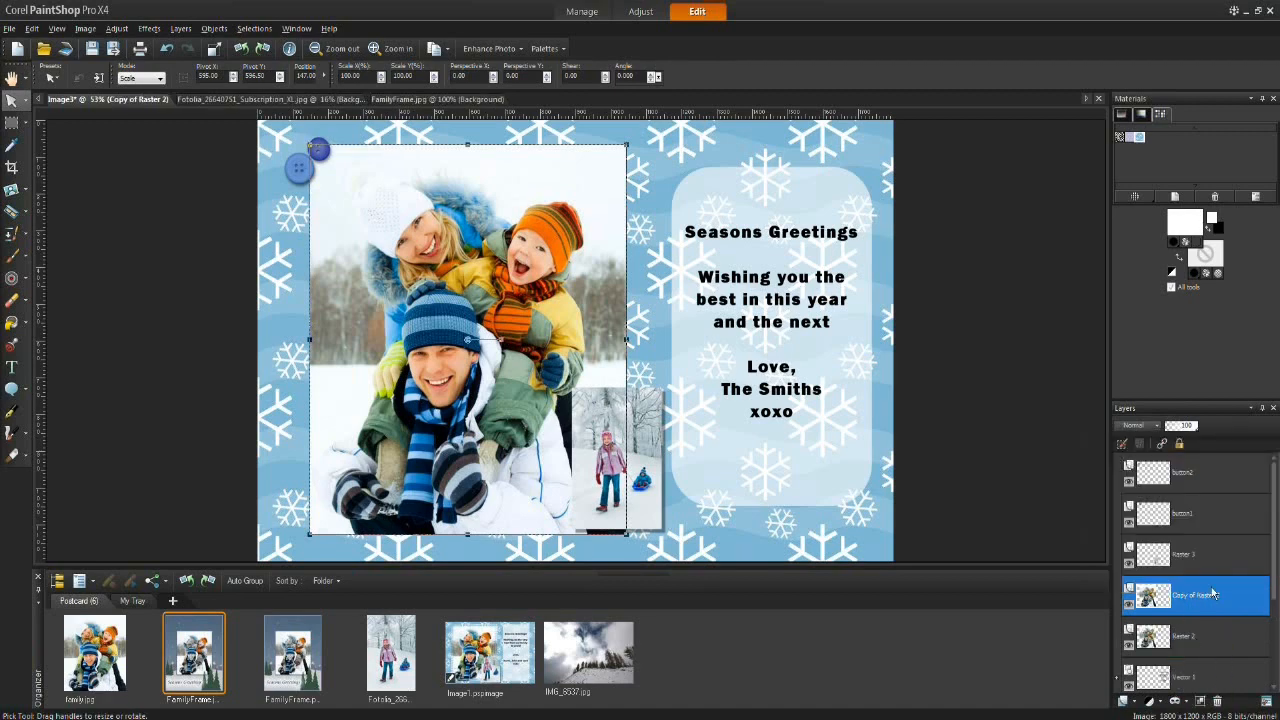
Step: Open the Black and White Film effect on the duplicated layer and try suggested and picked filter colours
click(149, 28)
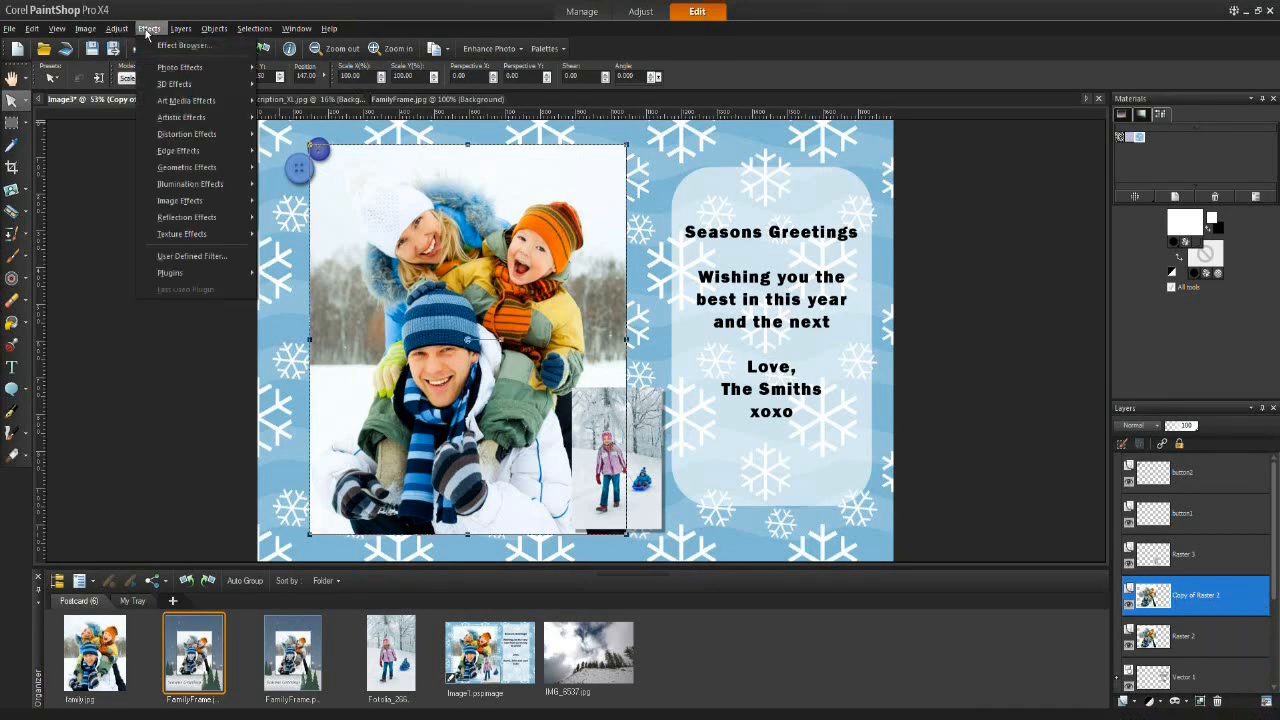
mouse_move(200, 66)
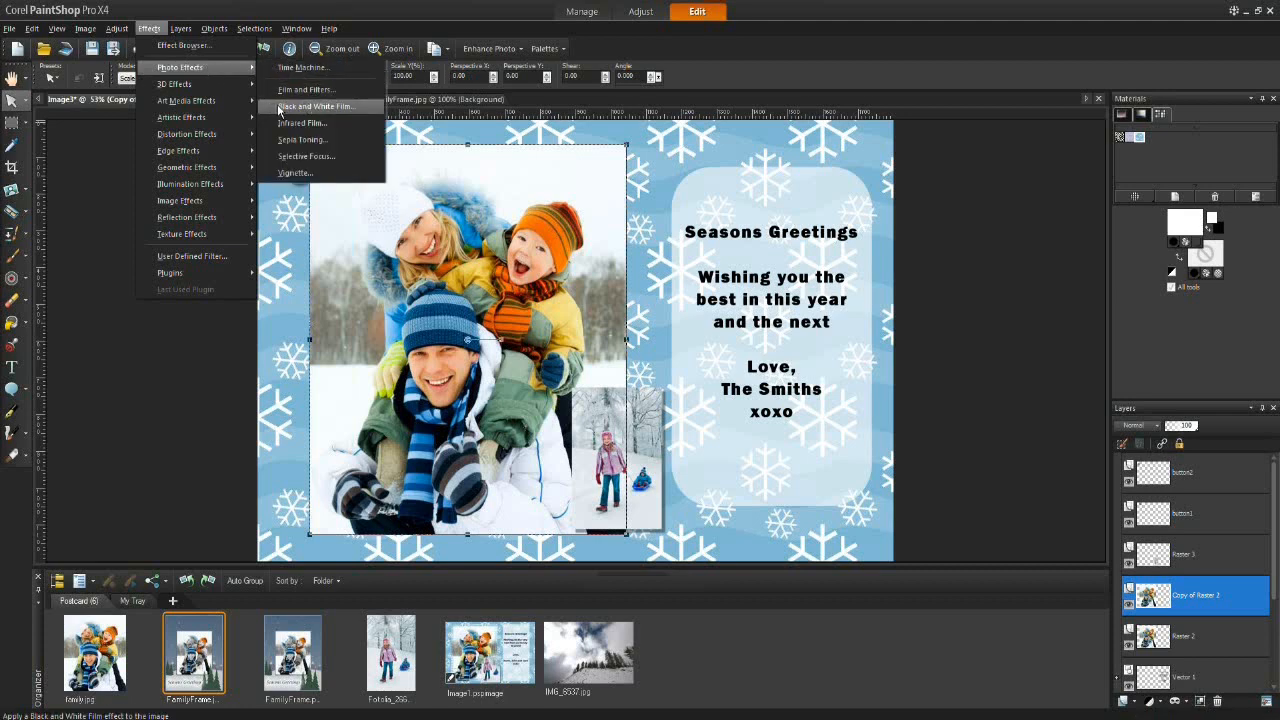
click(280, 106)
drag(507, 228, 718, 144)
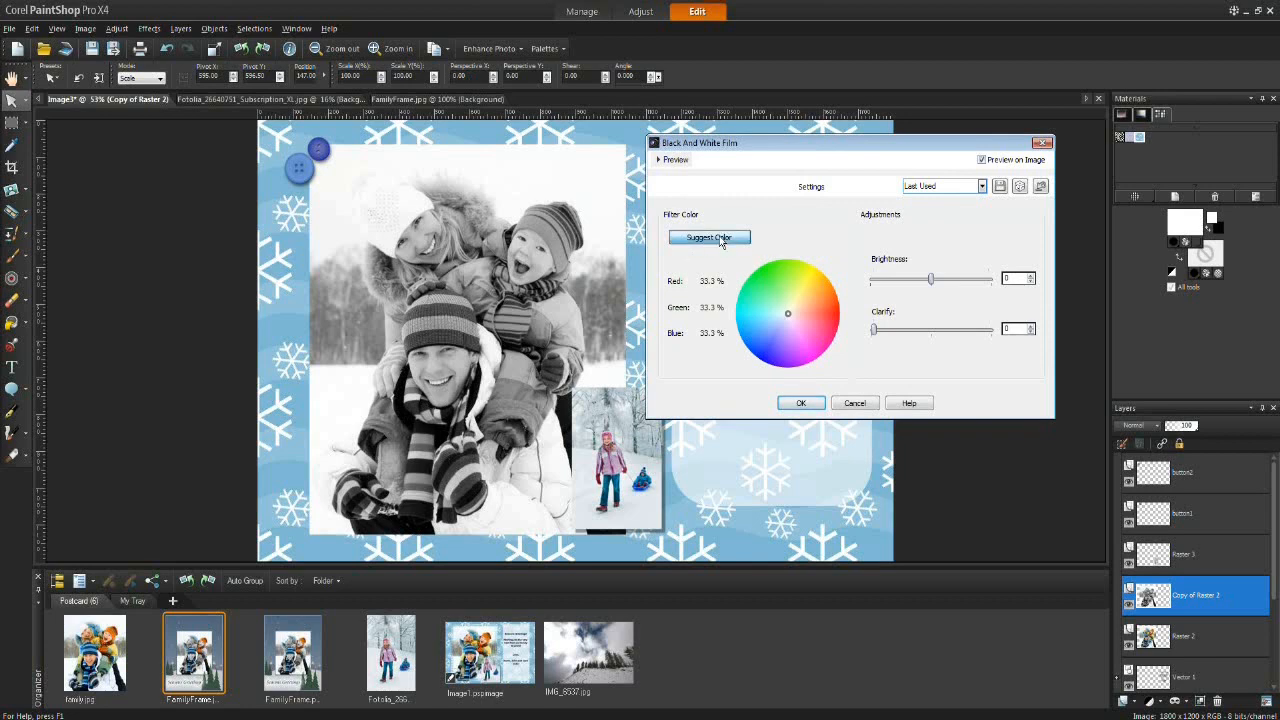
click(721, 242)
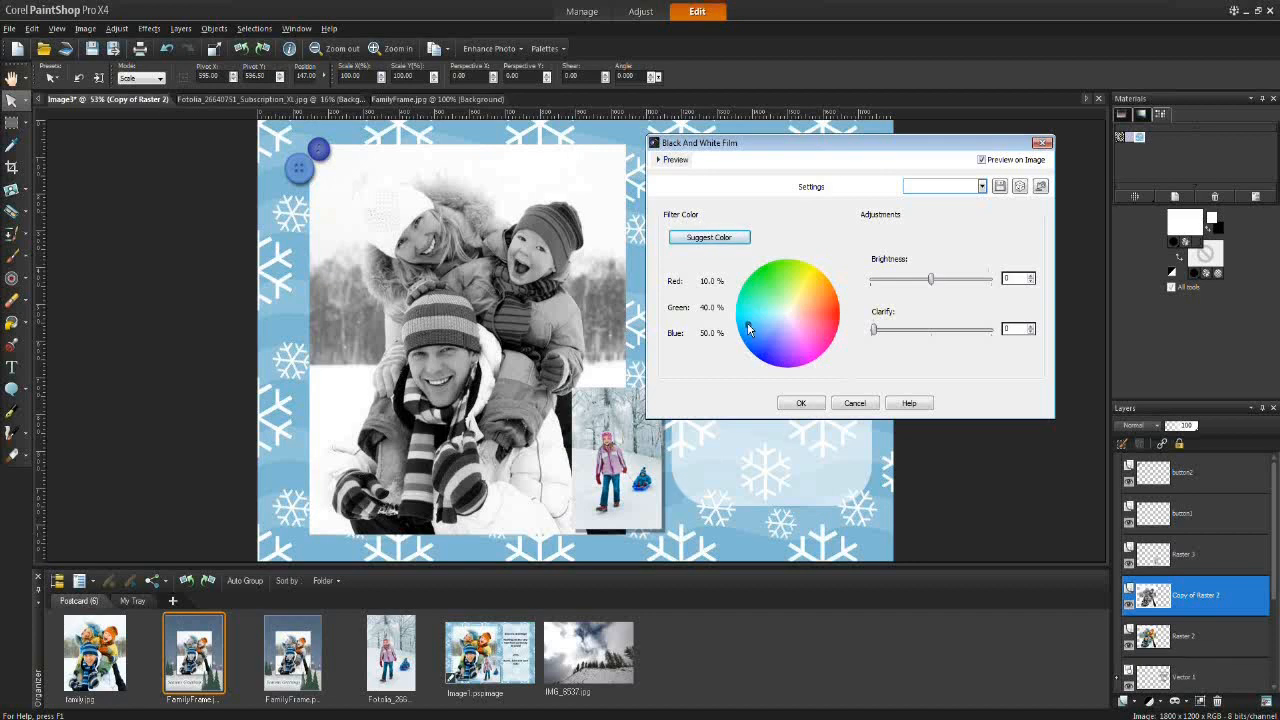
click(835, 313)
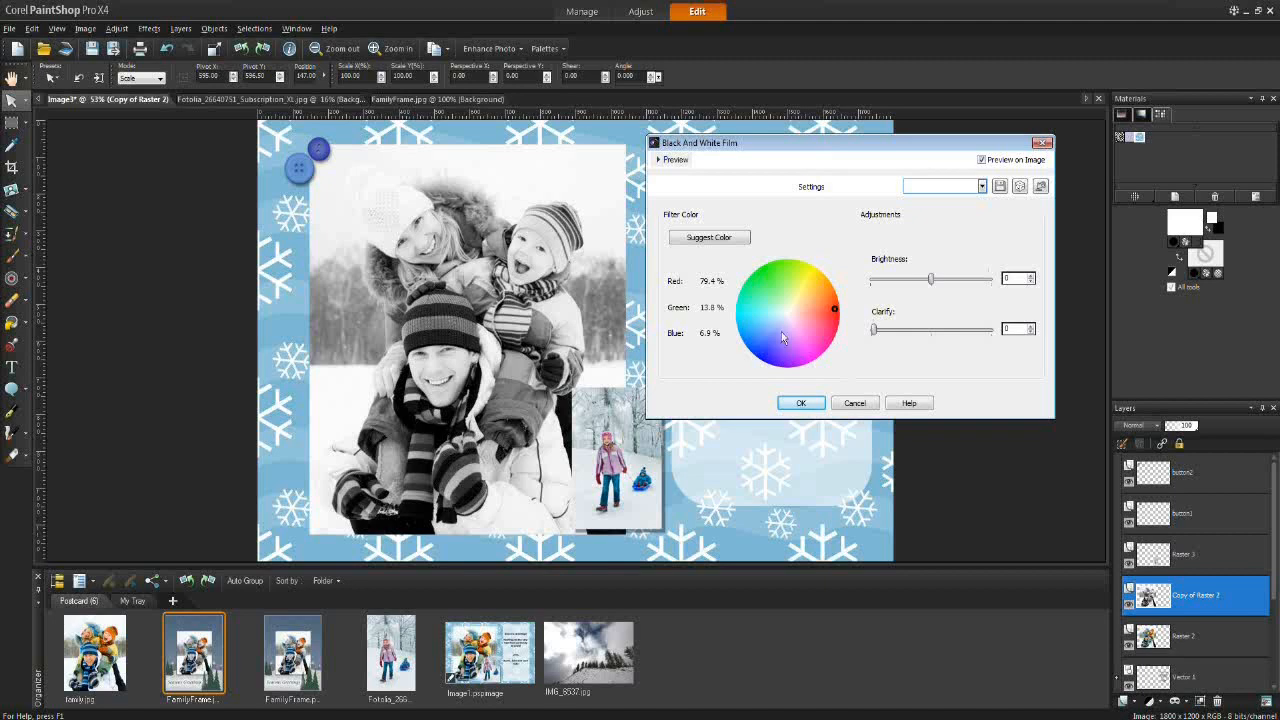
click(756, 346)
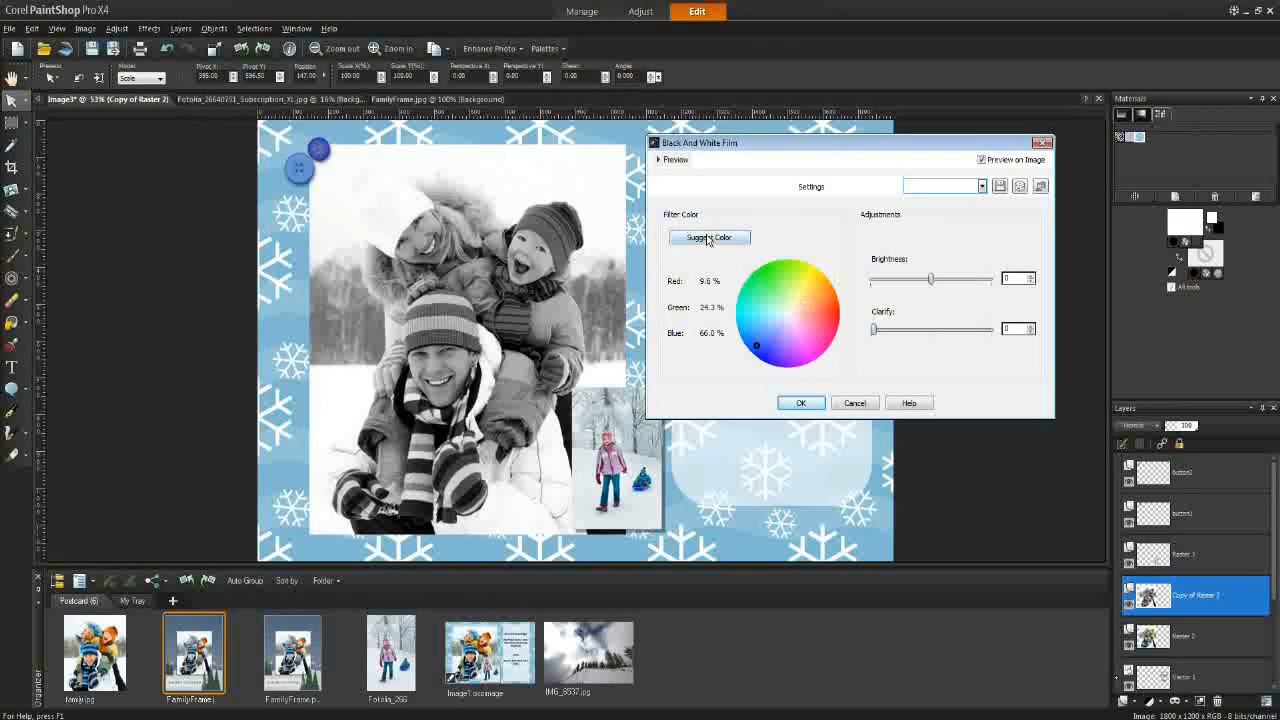
Step: Pick a bluish filter colour on the wheel, set Clarify to 14 and apply the black-and-white effect
click(820, 302)
click(806, 350)
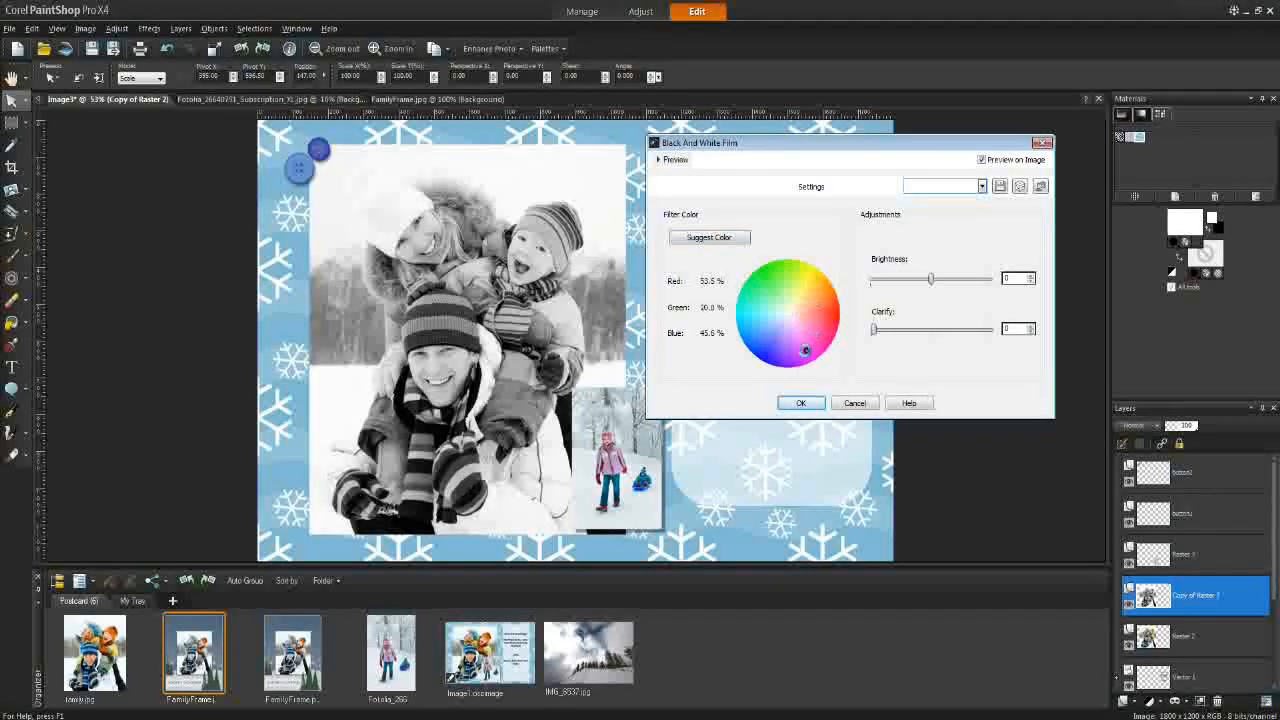
click(759, 286)
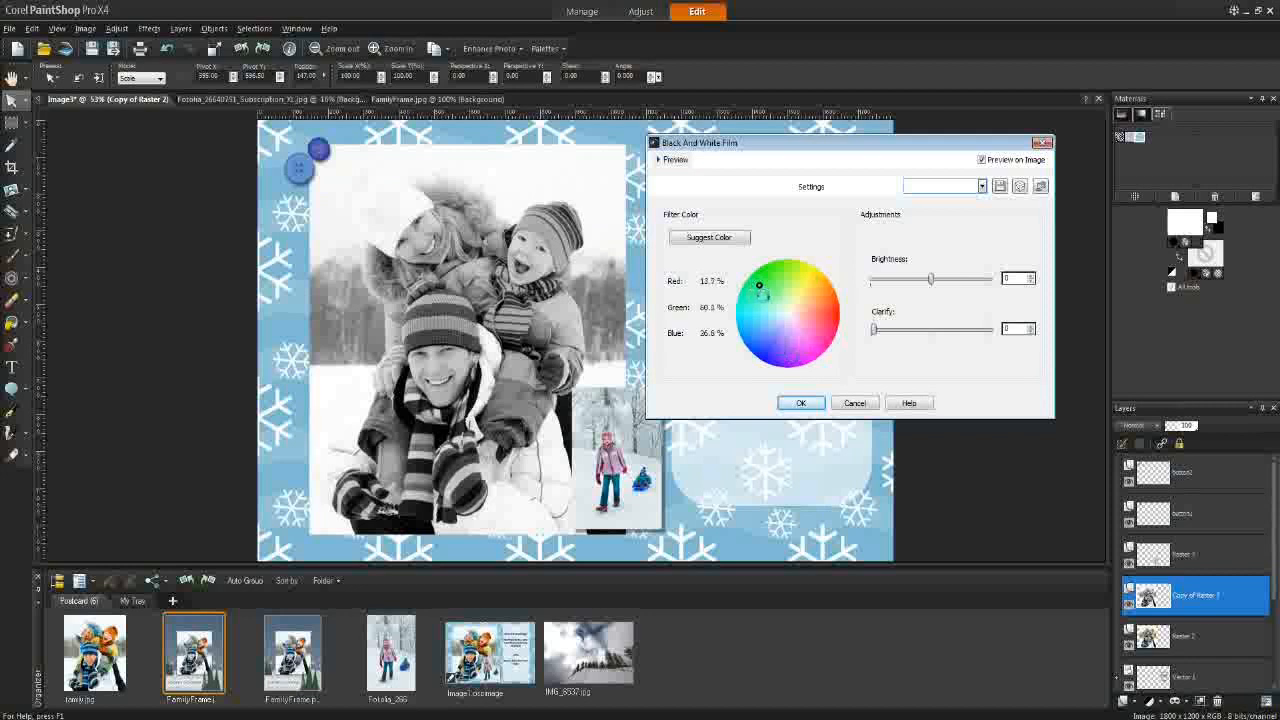
mouse_move(759, 286)
mouse_down()
mouse_move(833, 296)
mouse_move(793, 324)
mouse_up()
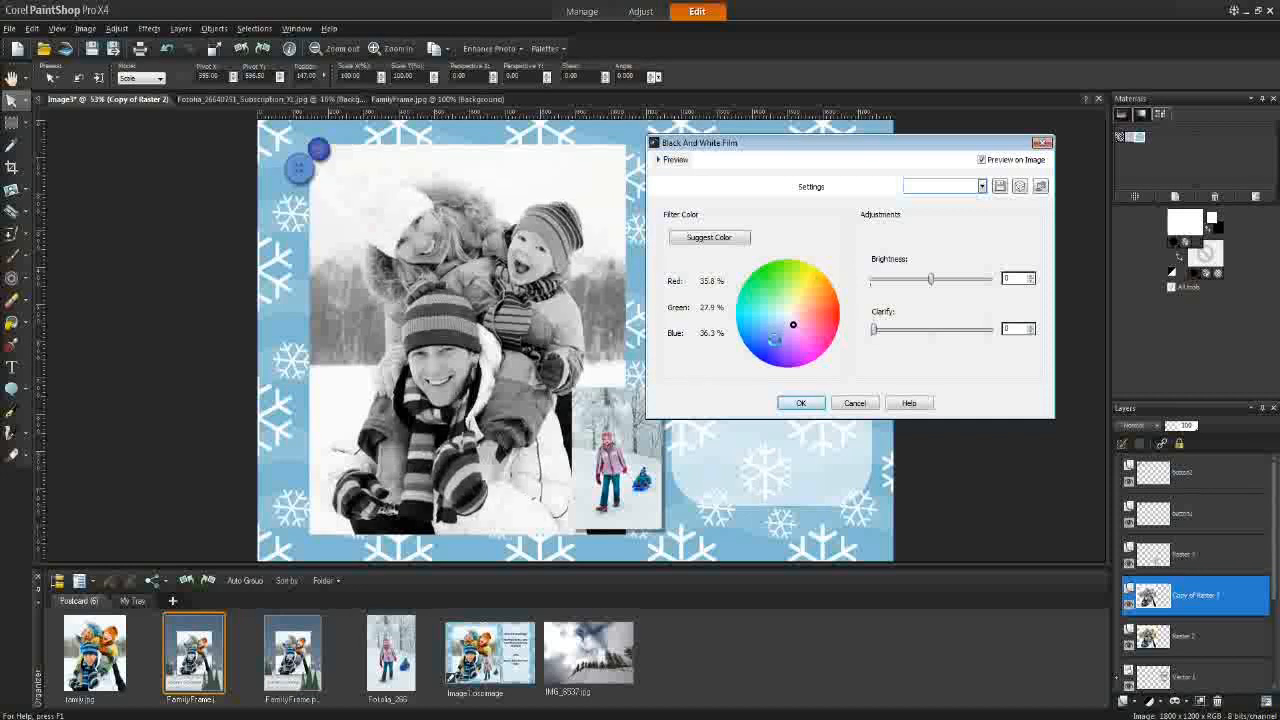
click(736, 243)
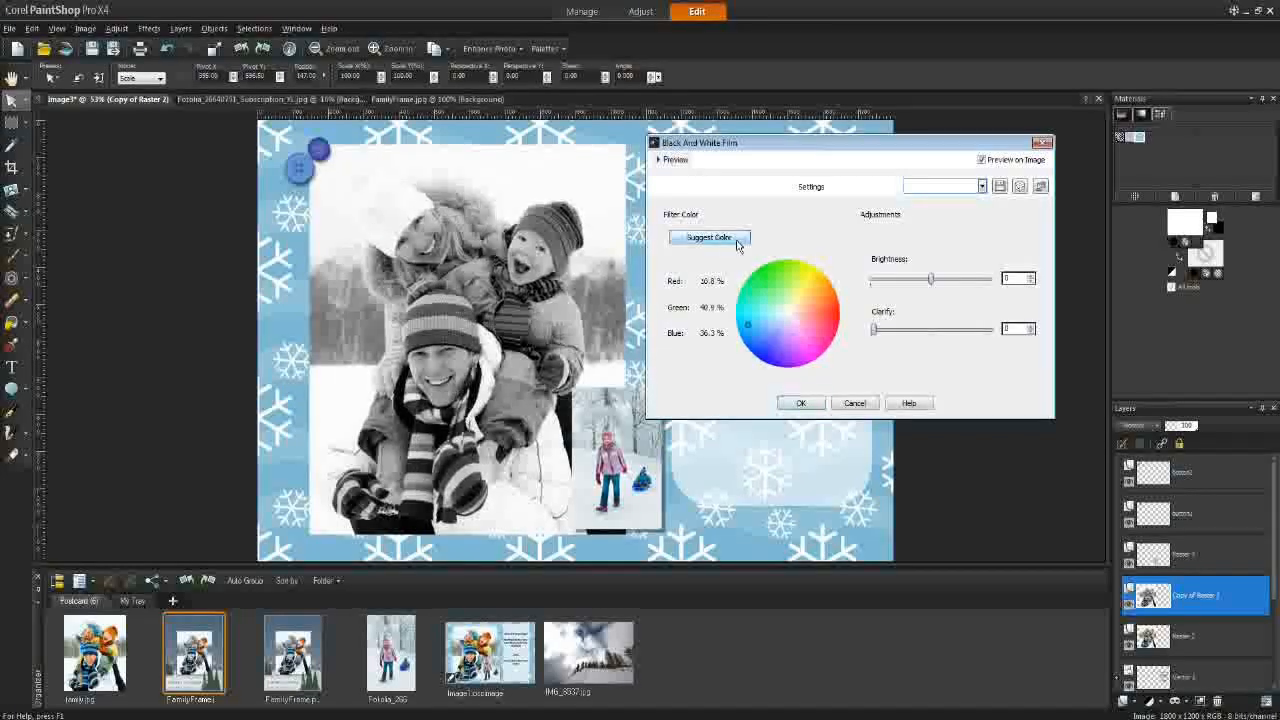
drag(748, 325, 761, 324)
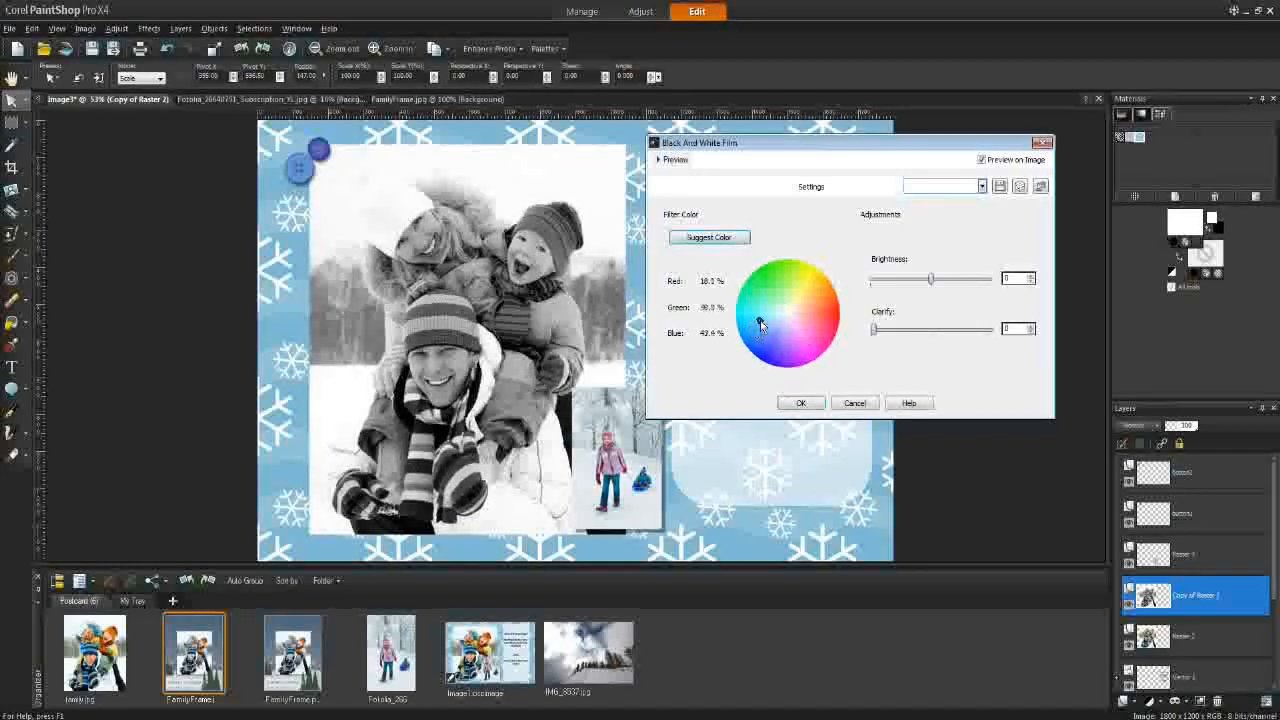
drag(878, 335, 890, 337)
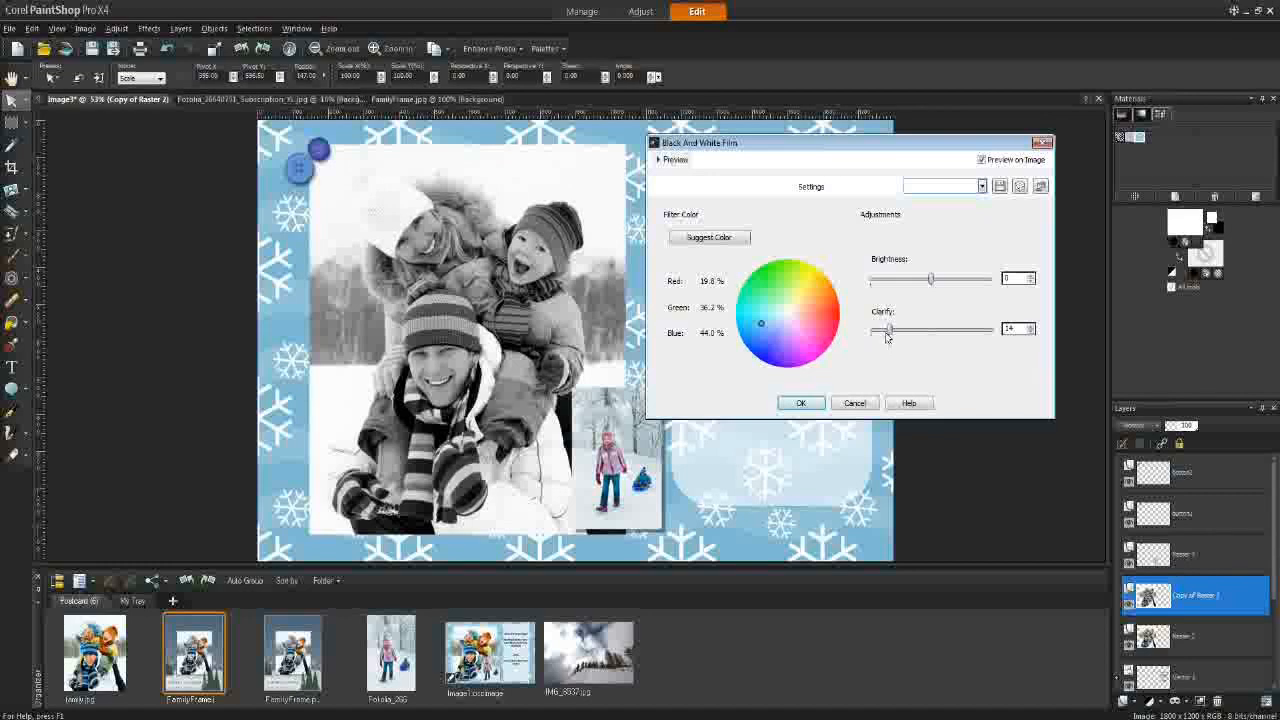
click(800, 403)
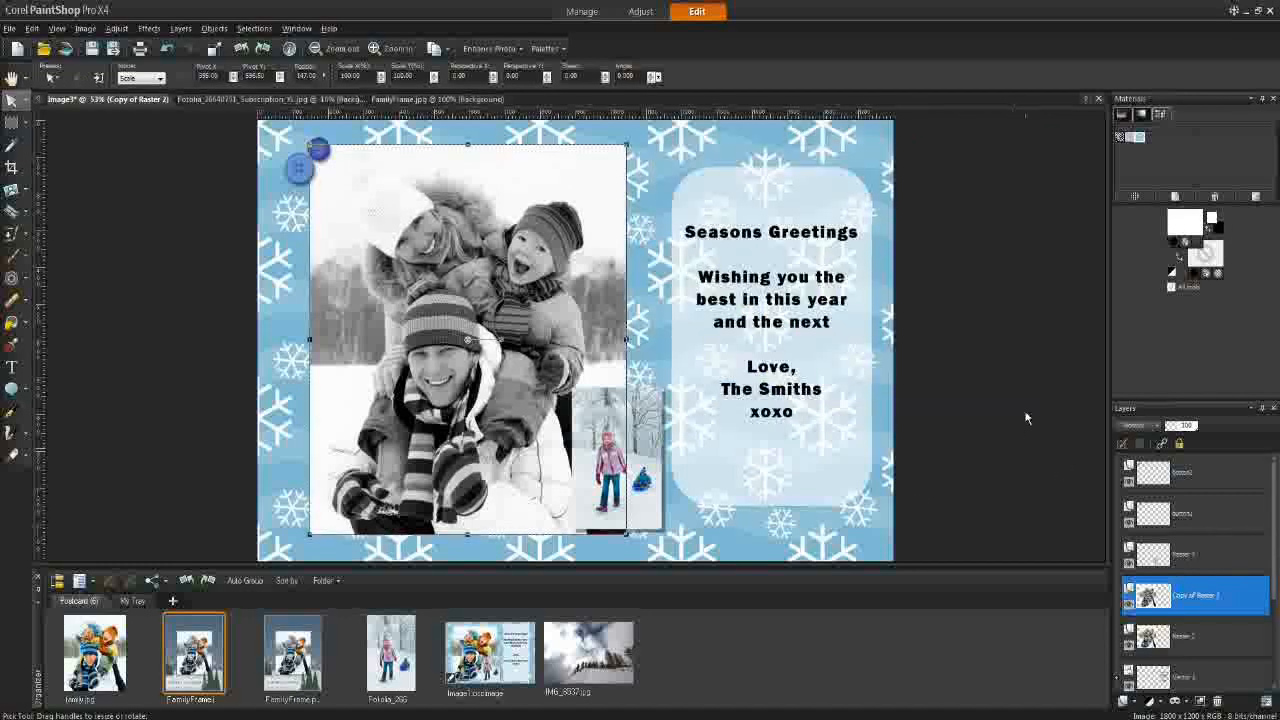
Step: Toggle the duplicate layer's visibility to compare, and zoom in on the mother and child's faces
click(1129, 604)
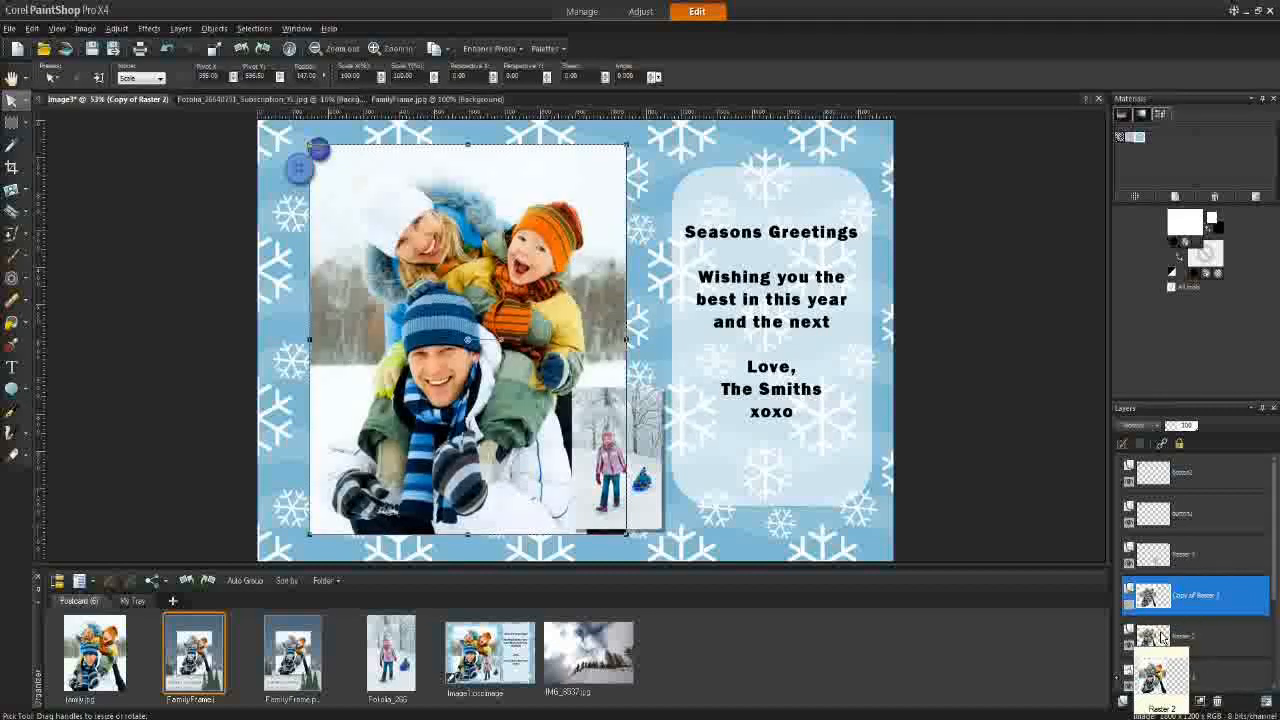
click(1129, 604)
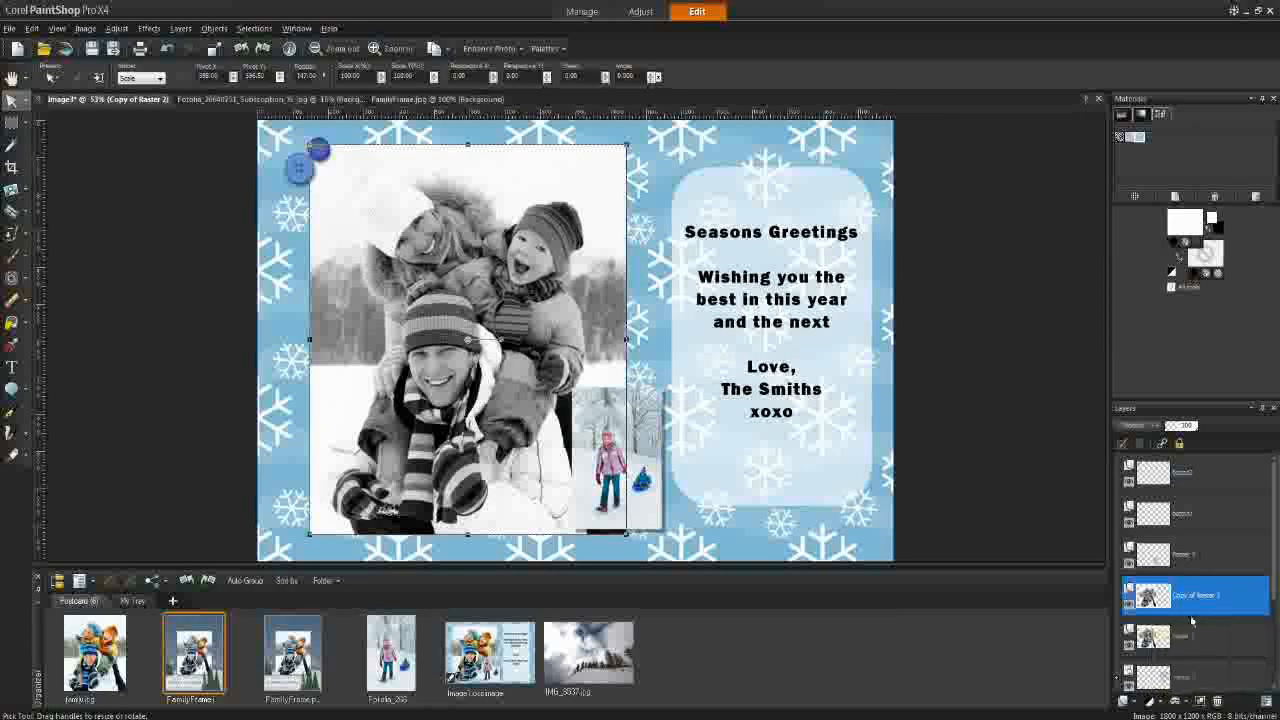
click(12, 77)
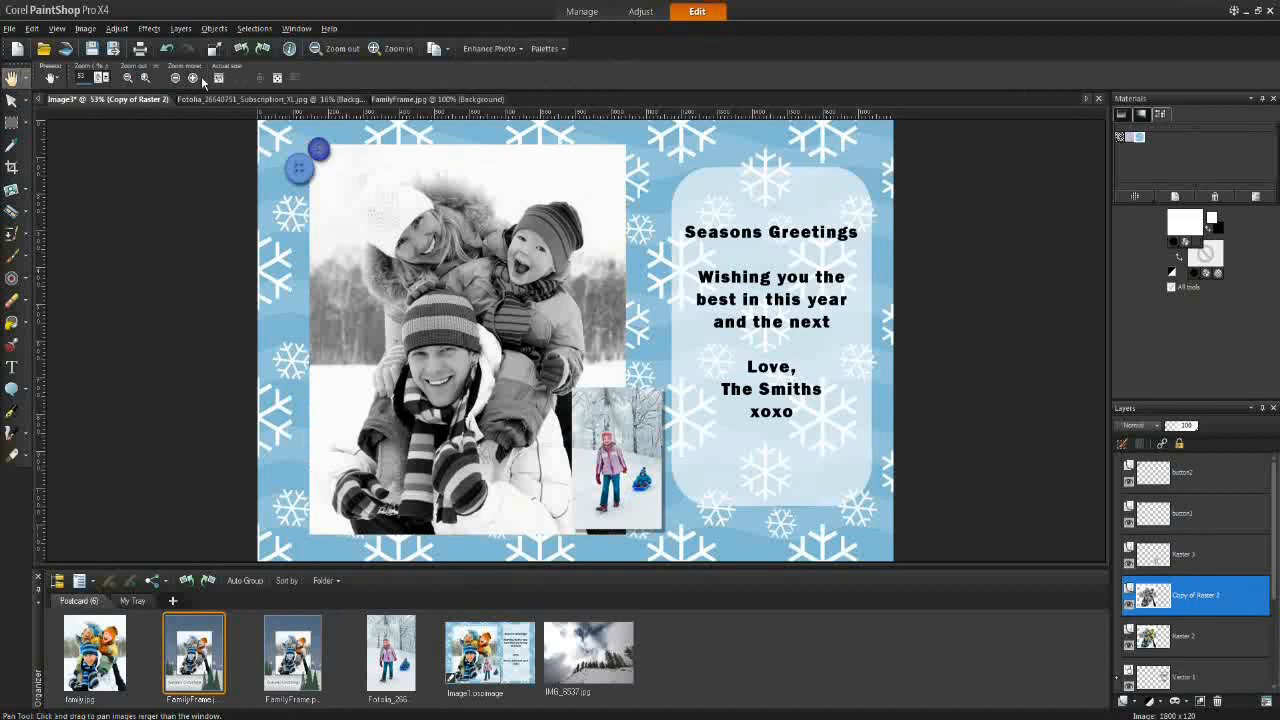
click(192, 78)
drag(366, 263, 740, 478)
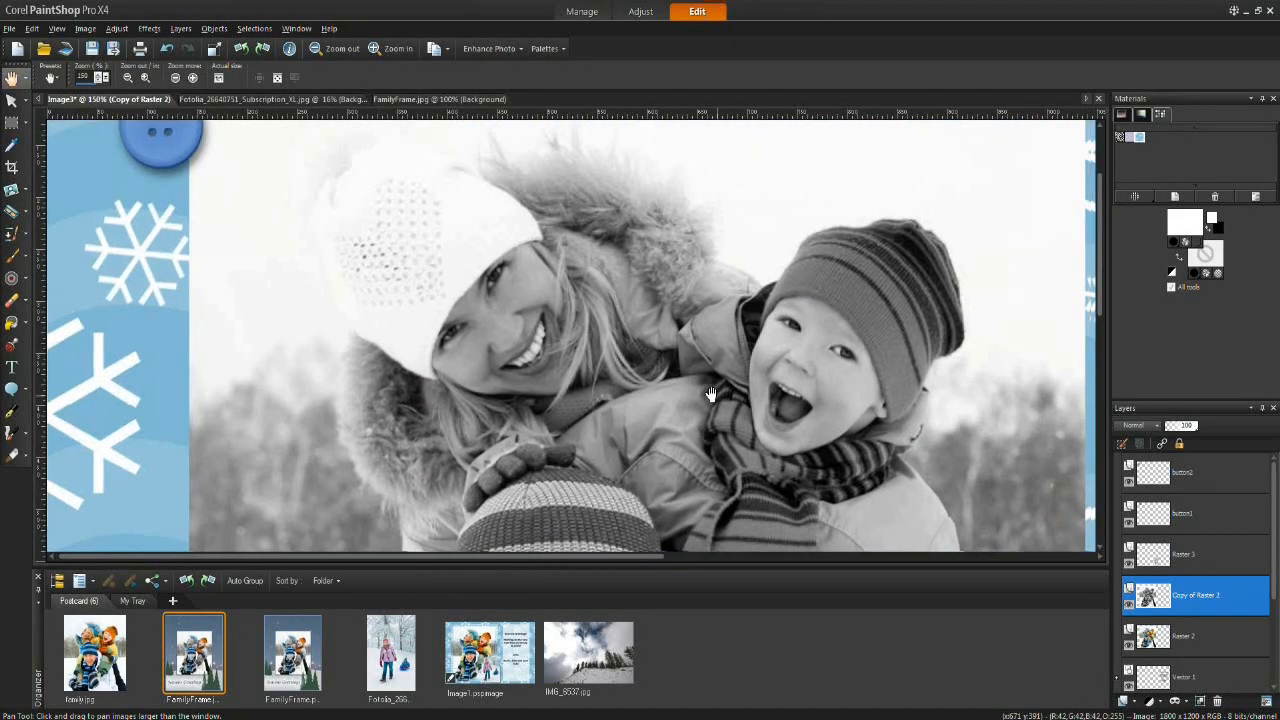
drag(717, 378, 485, 312)
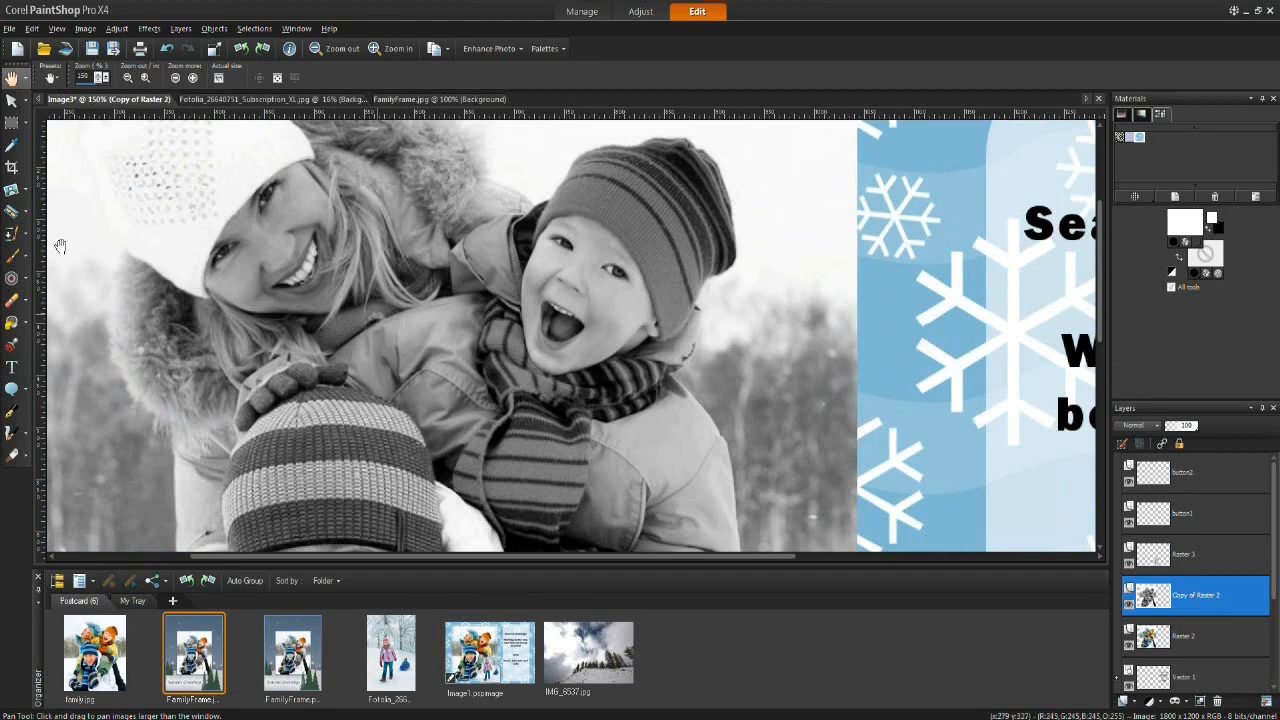
Step: Choose the Eraser tool and switch its brush tip to the Default round tip
click(12, 303)
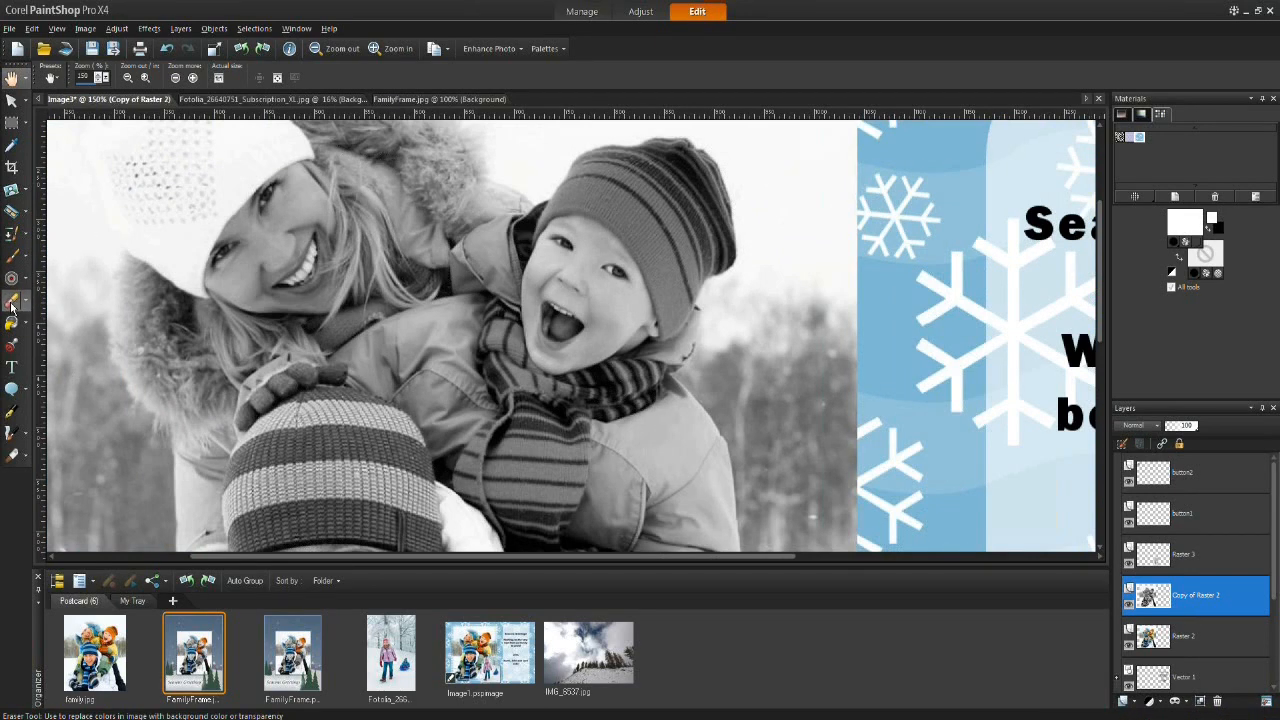
mouse_move(490, 260)
mouse_down()
mouse_move(620, 270)
mouse_move(580, 255)
mouse_up()
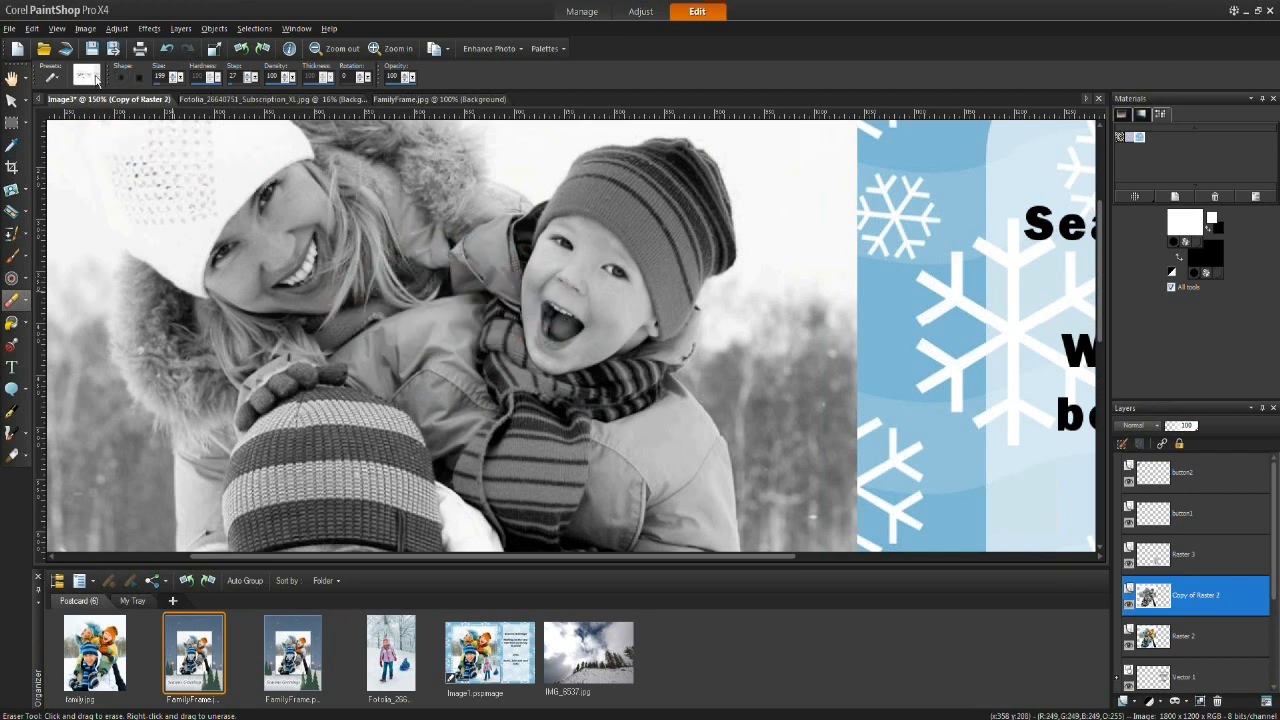
click(87, 76)
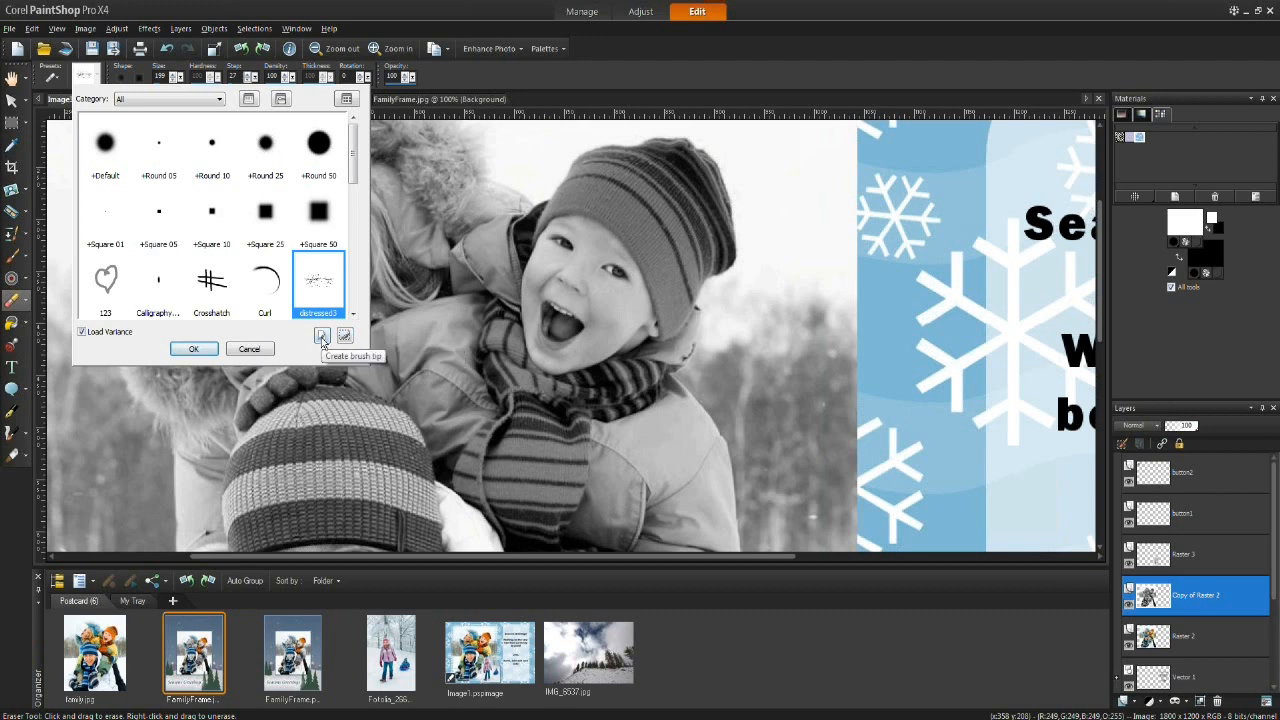
click(104, 146)
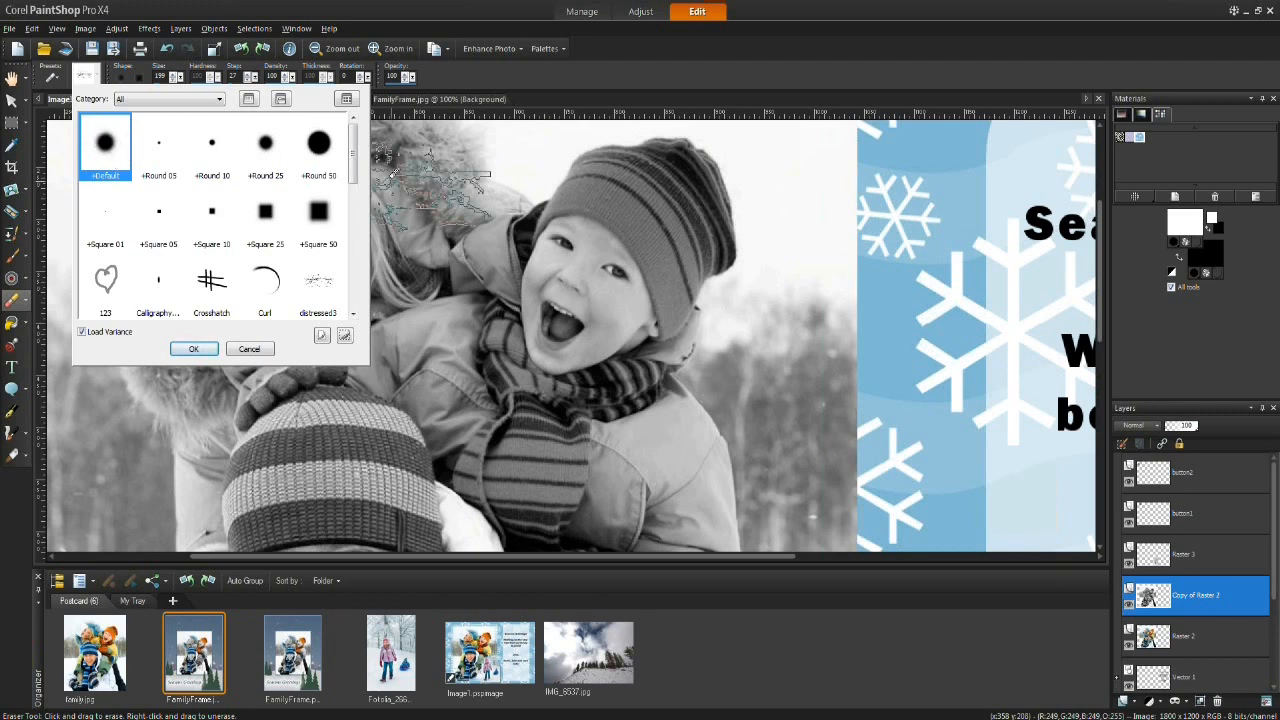
mouse_move(354, 170)
mouse_down()
mouse_move(372, 296)
mouse_move(370, 195)
mouse_up()
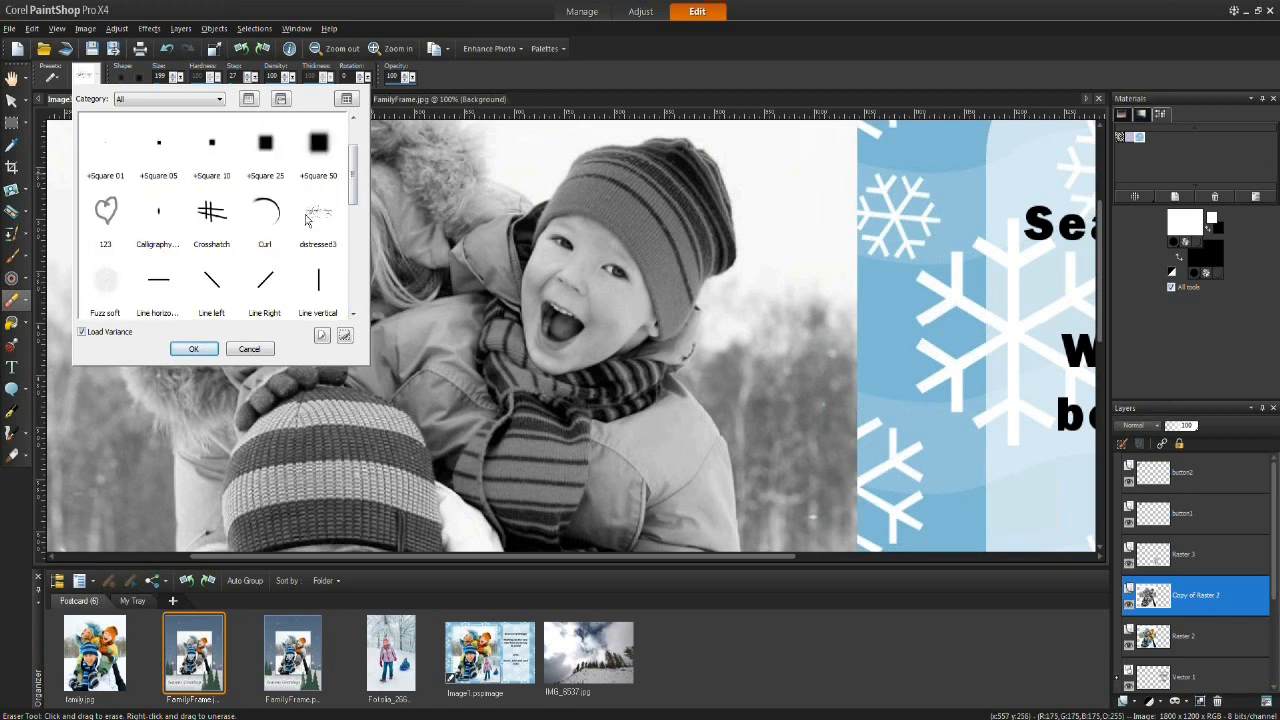
mouse_move(354, 190)
mouse_down()
mouse_move(352, 152)
mouse_move(351, 168)
mouse_up()
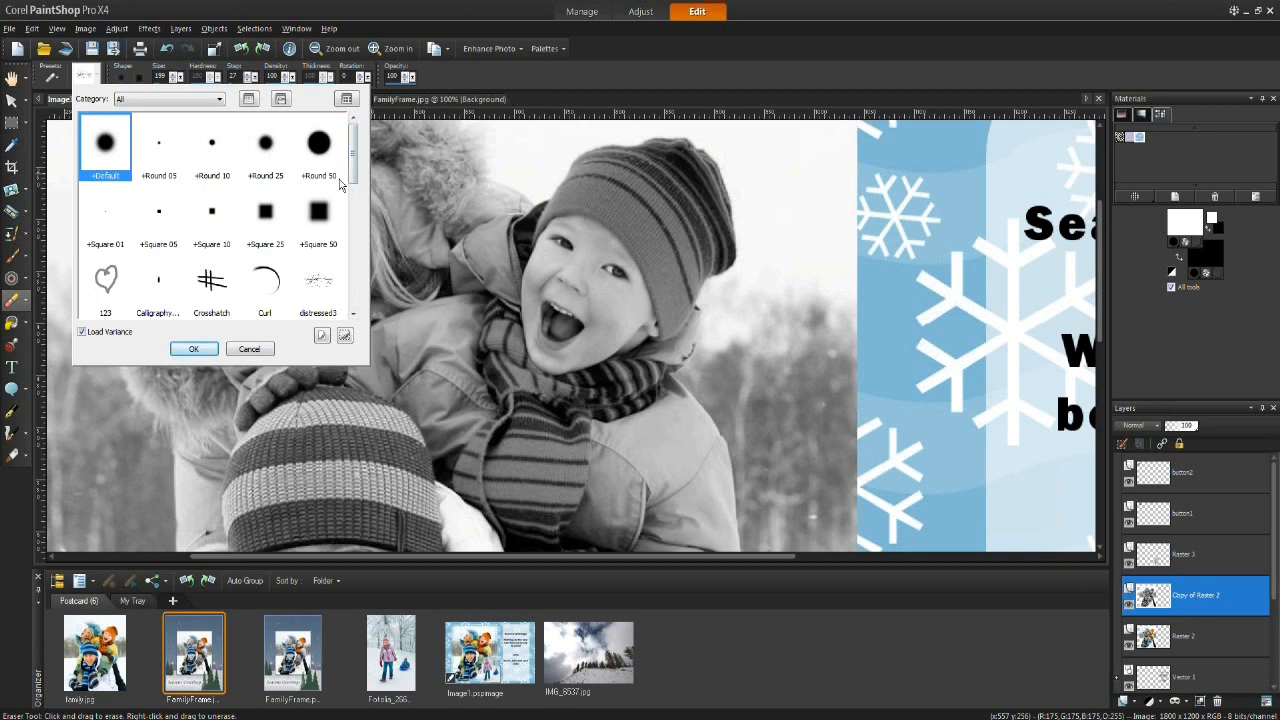
click(194, 349)
Step: Try erasing the duplicate layer over the child's hat at different opacities, undoing the attempts
mouse_move(676, 180)
mouse_down()
mouse_move(645, 205)
mouse_move(688, 230)
mouse_move(680, 268)
mouse_move(630, 205)
mouse_move(680, 303)
mouse_move(720, 232)
mouse_move(695, 163)
mouse_move(726, 262)
mouse_move(625, 172)
mouse_move(632, 212)
mouse_move(578, 168)
mouse_move(628, 148)
mouse_move(624, 158)
mouse_move(686, 160)
mouse_up()
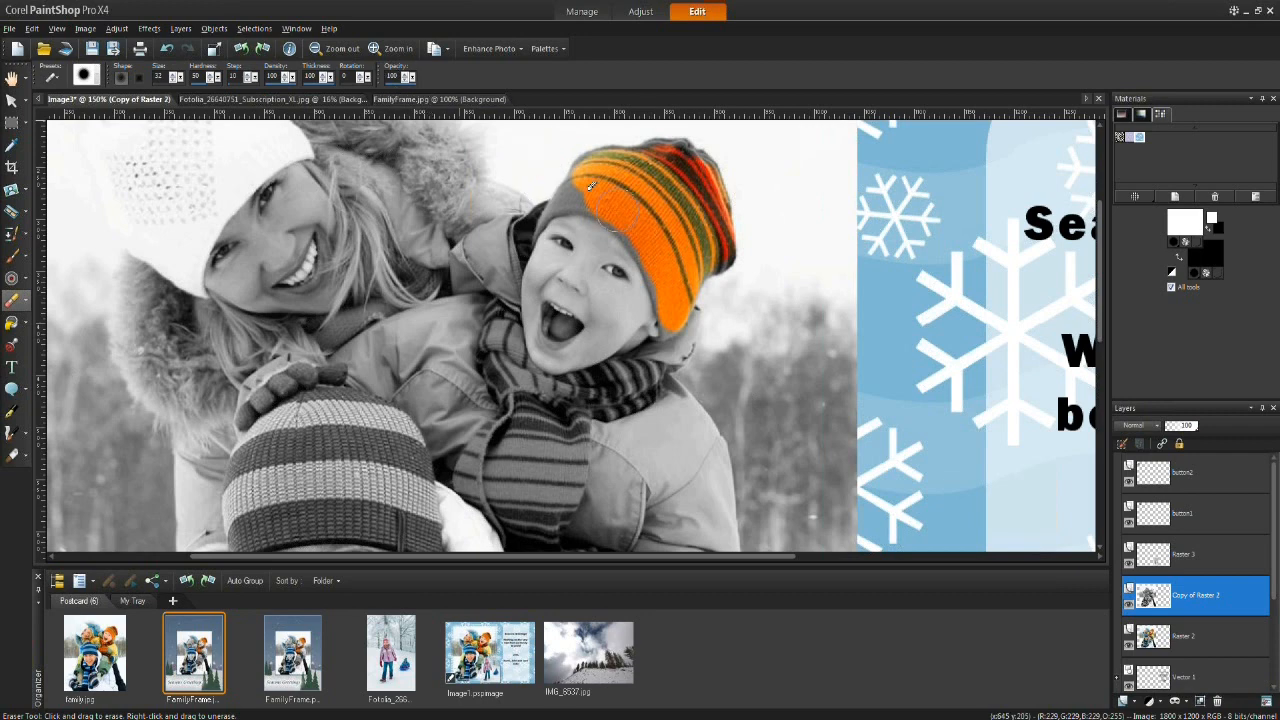
mouse_move(590, 184)
mouse_down()
mouse_move(572, 192)
mouse_move(568, 180)
mouse_move(670, 181)
mouse_up()
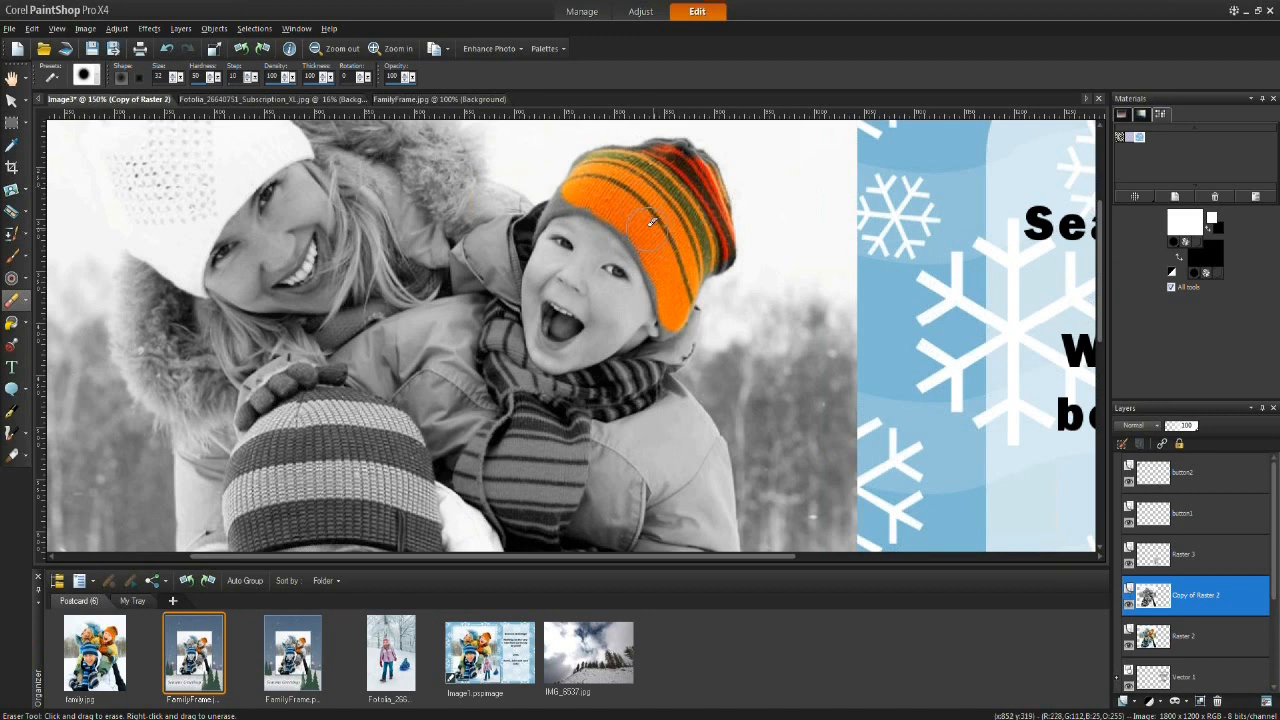
drag(690, 175, 662, 163)
mouse_move(598, 228)
mouse_down()
mouse_move(588, 262)
mouse_move(600, 228)
mouse_move(610, 268)
mouse_move(586, 251)
mouse_move(640, 262)
mouse_move(585, 266)
mouse_move(592, 239)
mouse_move(618, 254)
mouse_move(640, 302)
mouse_move(592, 210)
mouse_move(656, 327)
mouse_move(590, 200)
mouse_move(660, 250)
mouse_move(670, 230)
mouse_move(634, 167)
mouse_move(705, 275)
mouse_move(615, 145)
mouse_move(700, 160)
mouse_move(748, 212)
mouse_up()
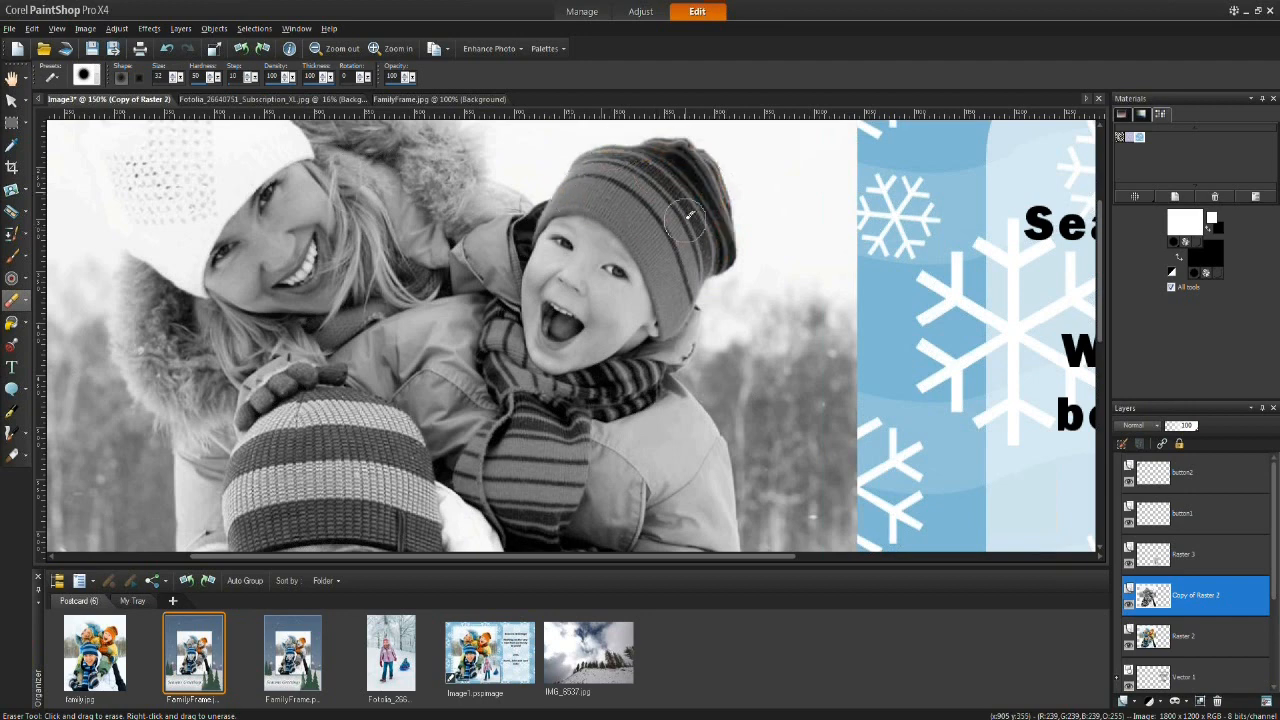
mouse_move(640, 192)
mouse_down()
mouse_move(663, 220)
mouse_move(682, 220)
mouse_up()
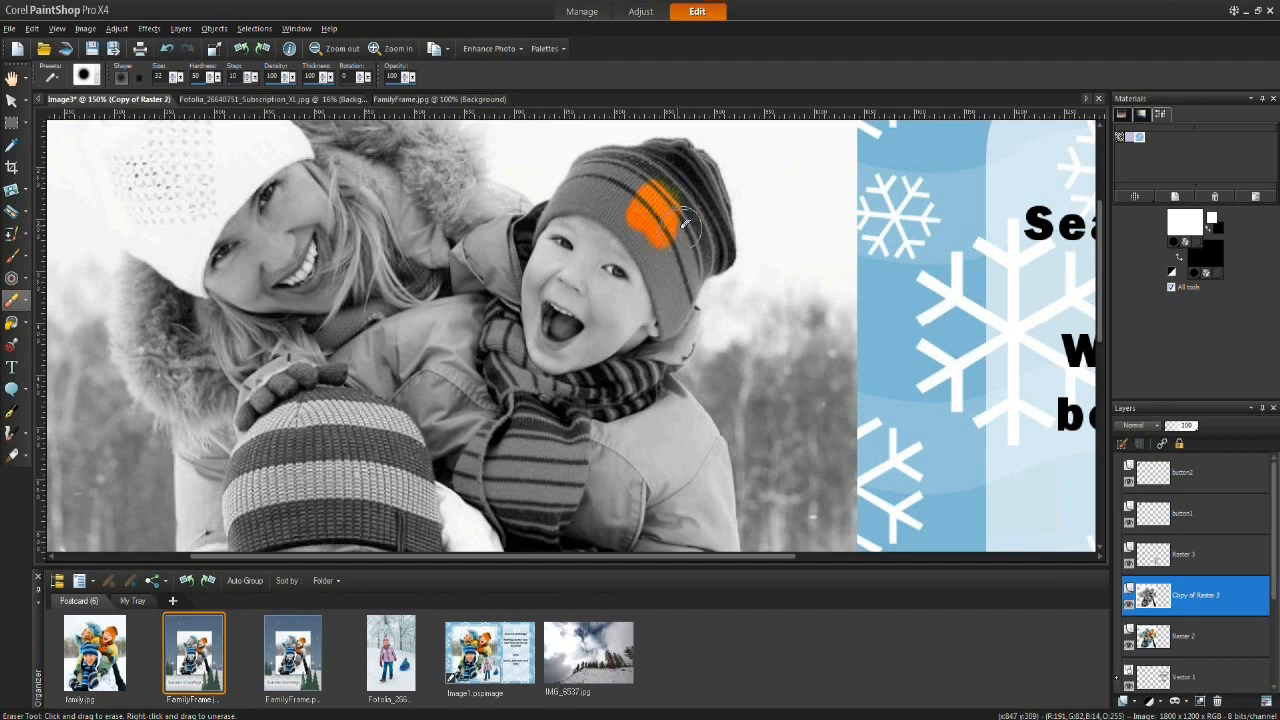
mouse_move(662, 216)
mouse_down()
mouse_move(642, 210)
mouse_move(651, 180)
mouse_up()
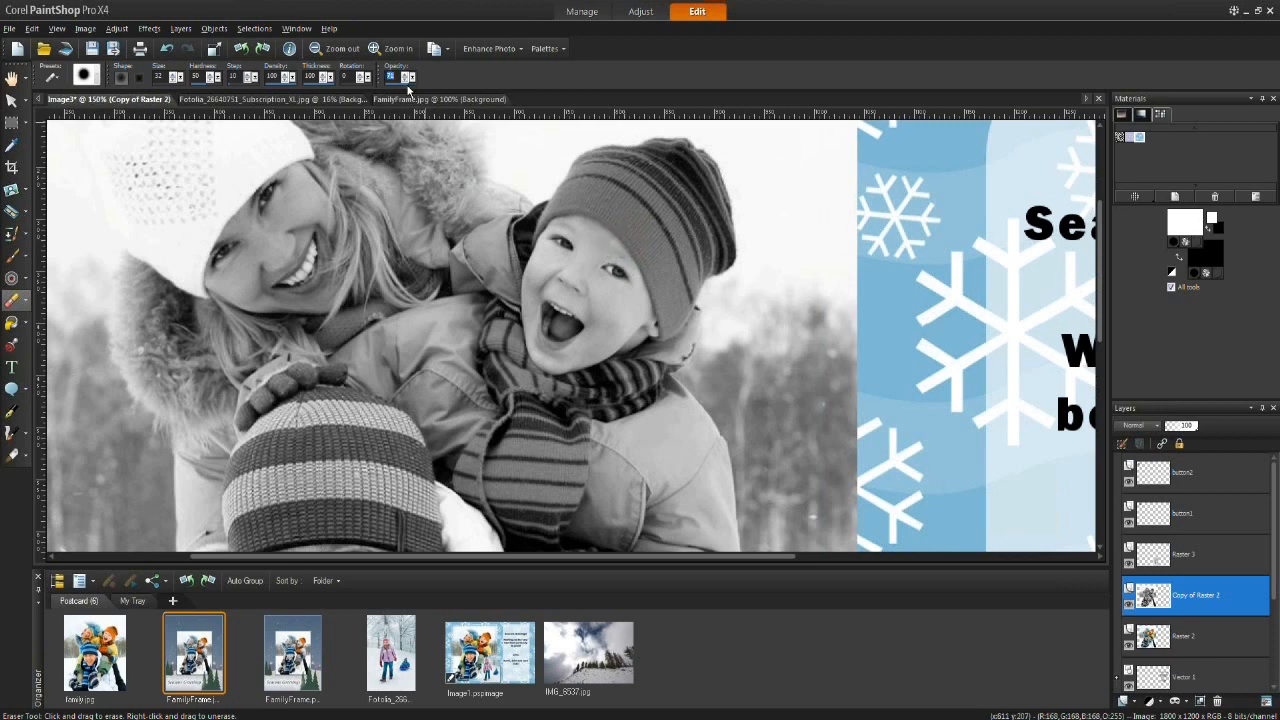
click(645, 183)
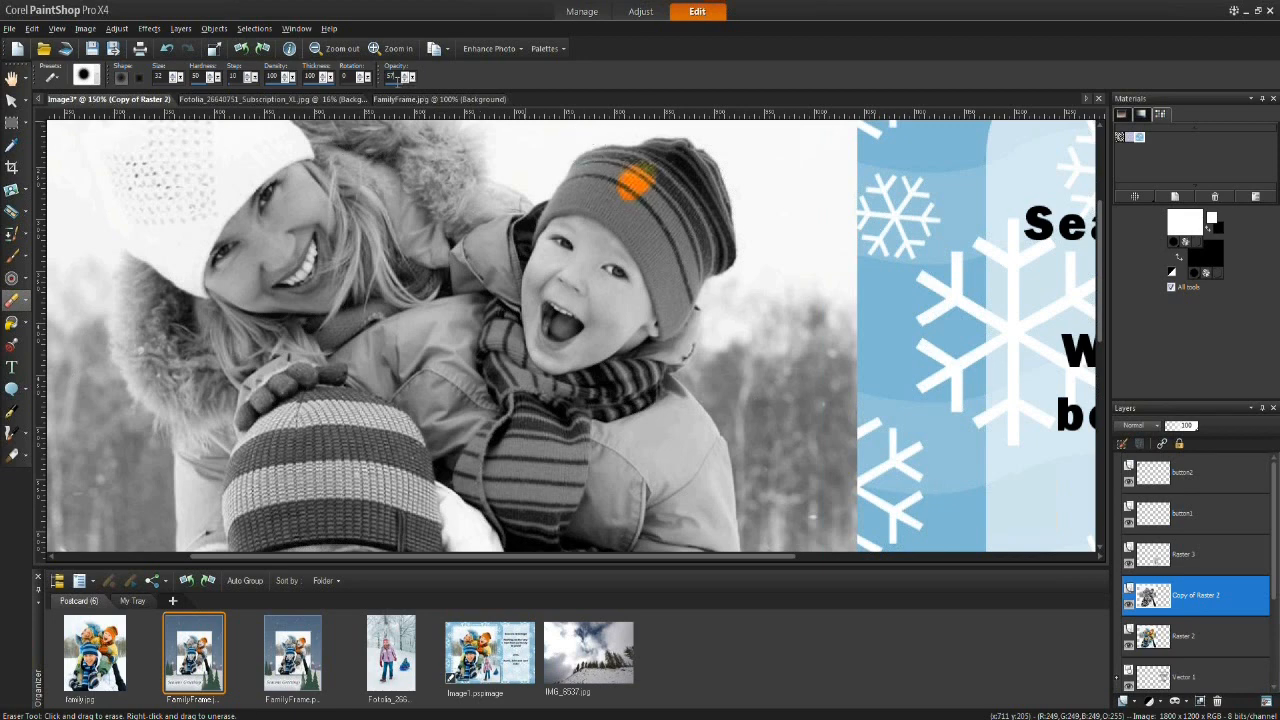
key(ctrl+z)
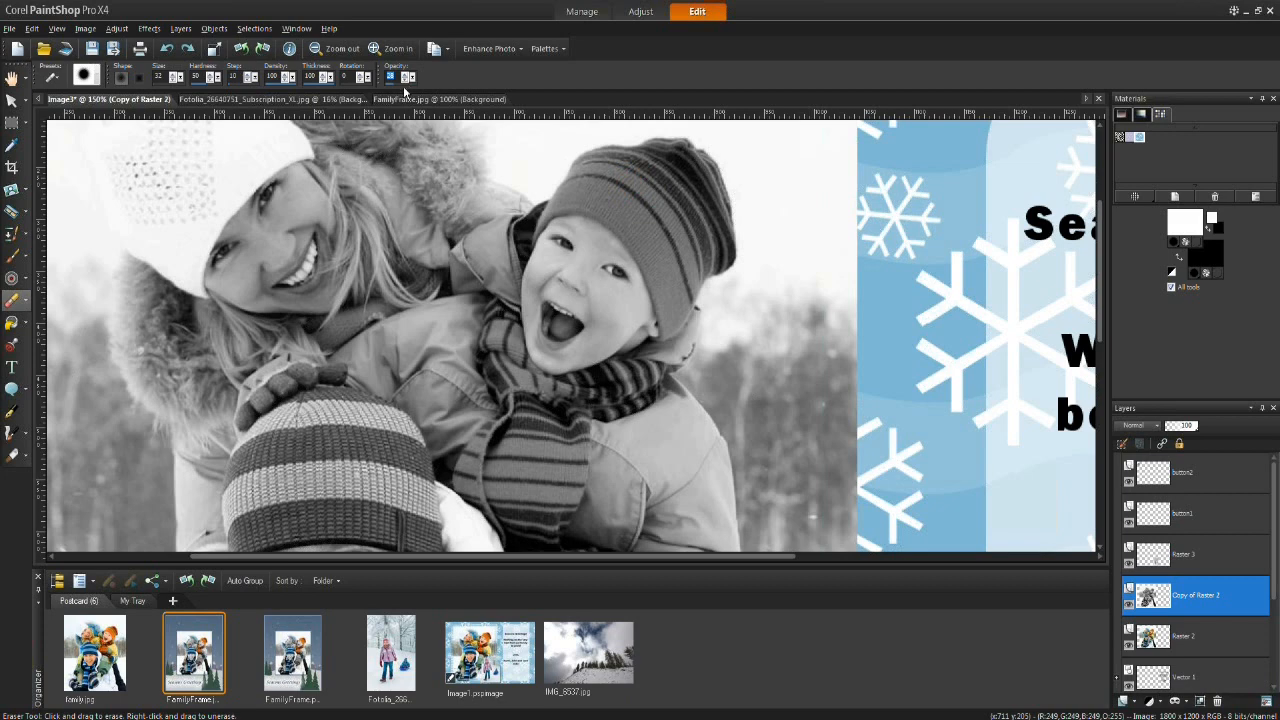
mouse_move(638, 192)
mouse_down()
mouse_move(653, 173)
mouse_move(633, 172)
mouse_up()
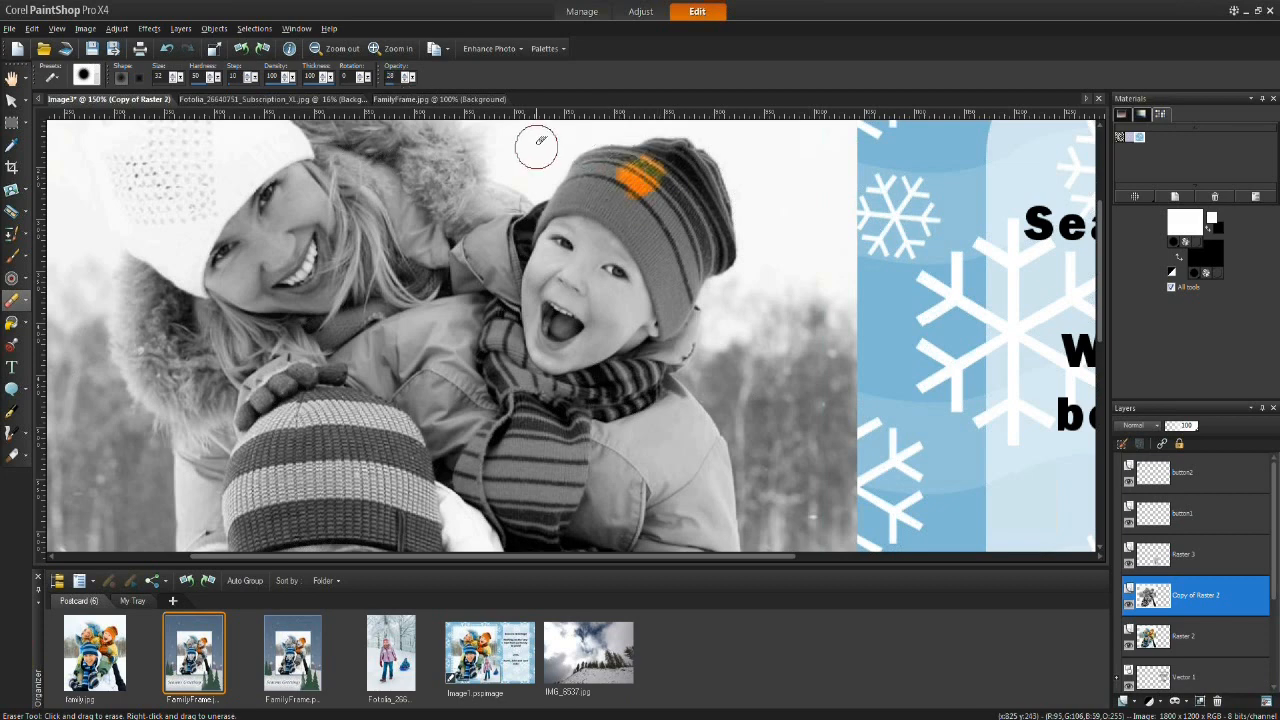
key(ctrl+z)
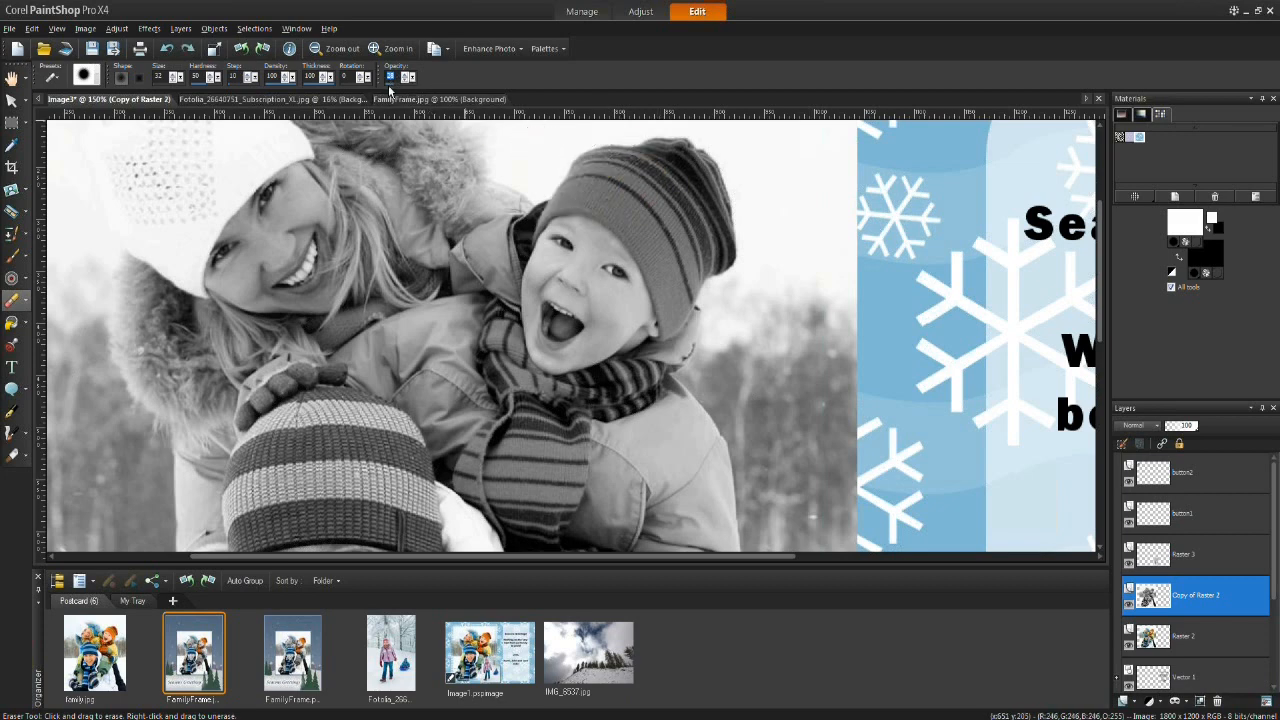
Step: Erase the black-and-white duplicate layer over the child's hat to reveal its original orange colour
mouse_move(590, 178)
mouse_down()
mouse_move(656, 161)
mouse_move(670, 186)
mouse_move(710, 200)
mouse_move(722, 254)
mouse_move(675, 318)
mouse_move(632, 193)
mouse_move(665, 193)
mouse_move(683, 236)
mouse_move(685, 220)
mouse_move(594, 172)
mouse_move(553, 205)
mouse_move(575, 189)
mouse_move(623, 207)
mouse_move(604, 203)
mouse_move(654, 238)
mouse_move(673, 286)
mouse_move(634, 221)
mouse_move(672, 302)
mouse_up()
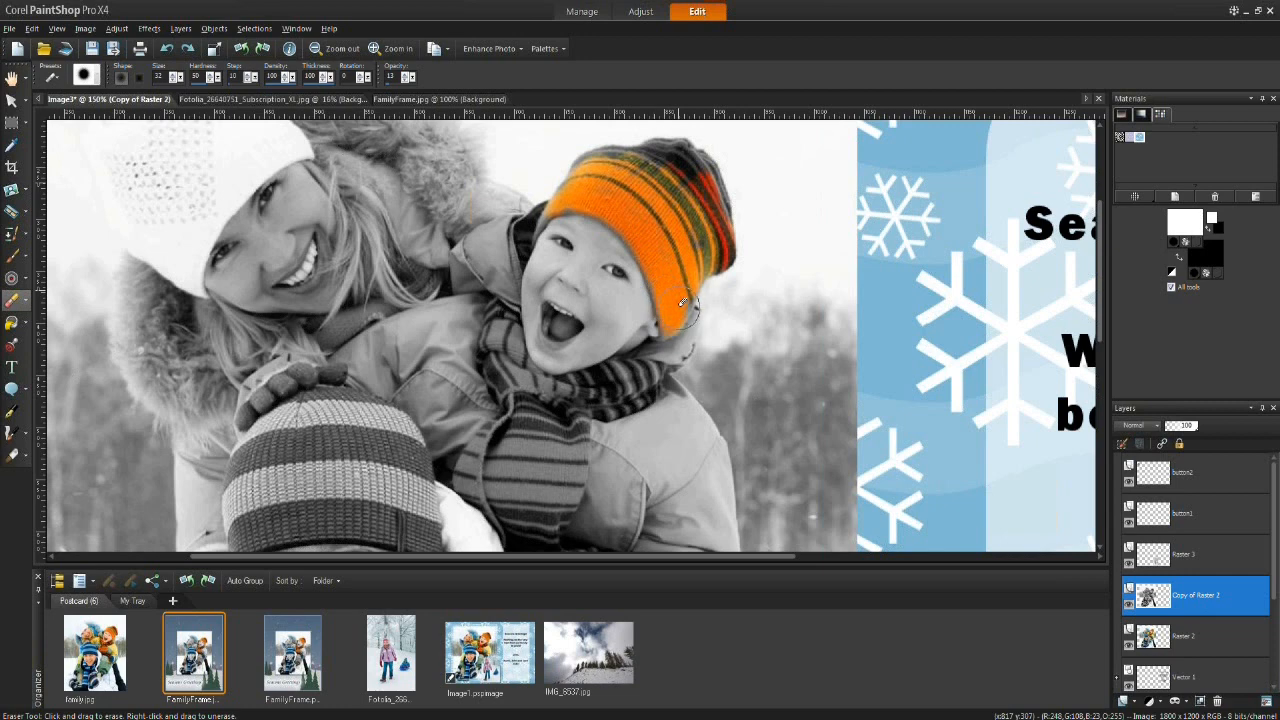
mouse_move(716, 235)
mouse_down()
mouse_move(678, 178)
mouse_move(695, 178)
mouse_move(693, 165)
mouse_move(725, 212)
mouse_move(700, 162)
mouse_move(592, 157)
mouse_move(579, 174)
mouse_move(674, 150)
mouse_up()
mouse_move(580, 173)
mouse_down()
mouse_move(541, 217)
mouse_move(547, 204)
mouse_up()
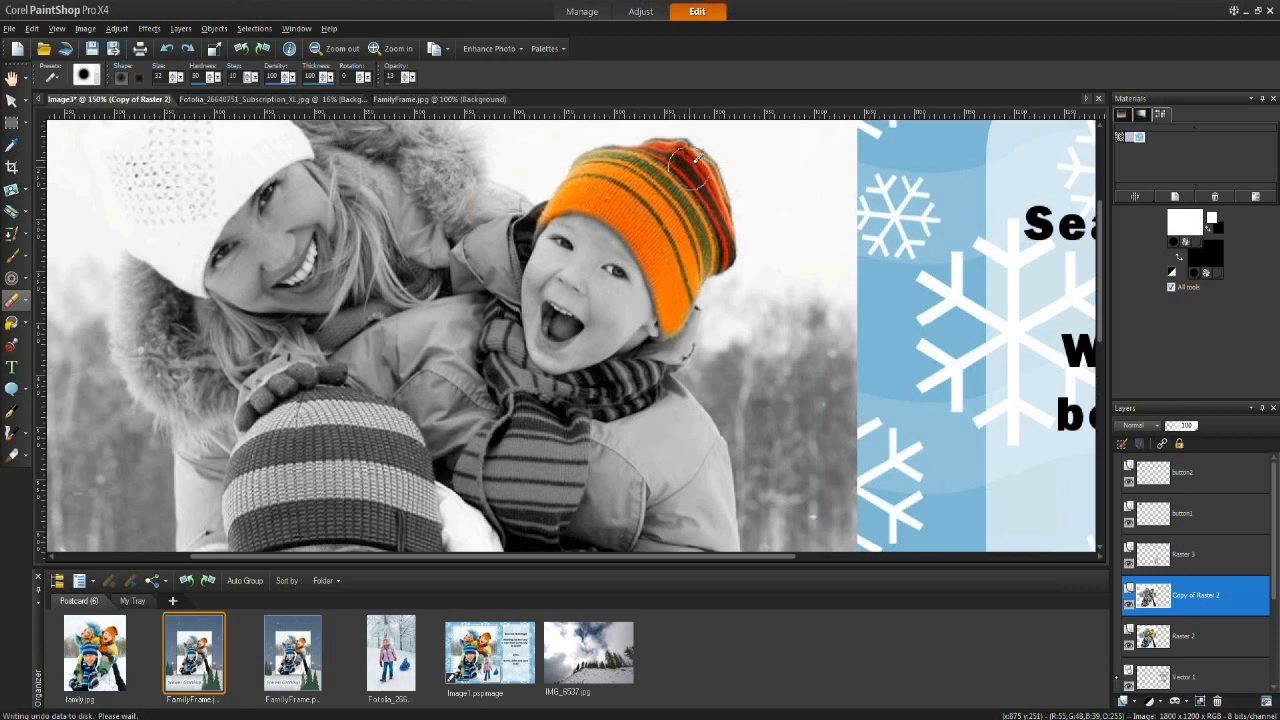
Step: Erase the duplicate layer over the child's scarf to reveal its orange colour
key(space)
drag(494, 326, 531, 197)
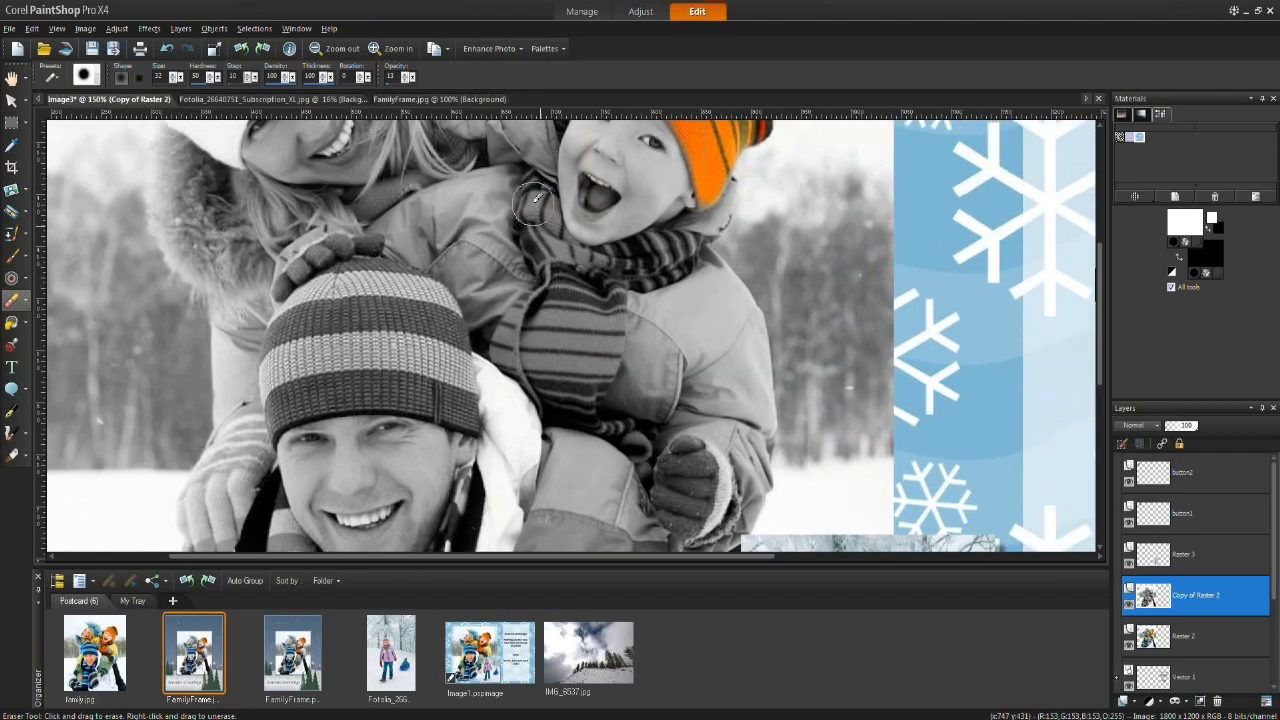
key(space)
drag(548, 272, 553, 128)
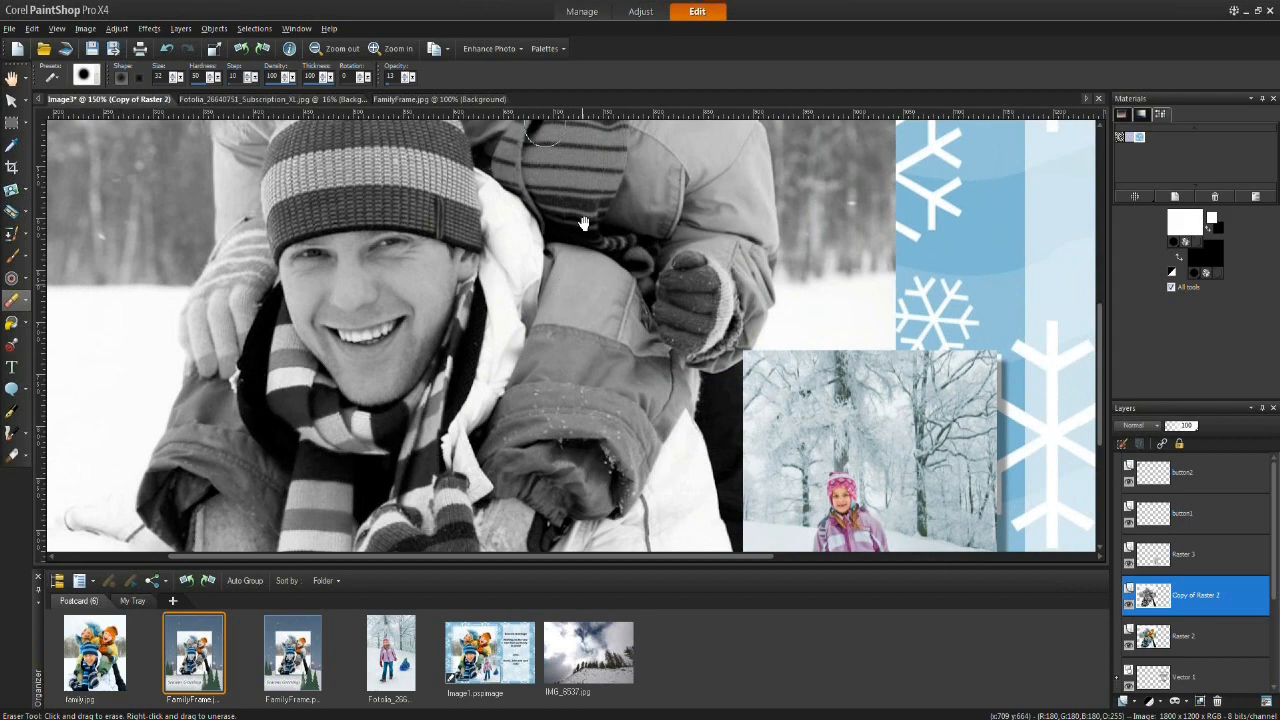
mouse_move(584, 222)
mouse_down()
mouse_move(552, 429)
mouse_move(528, 430)
mouse_up()
mouse_move(501, 253)
mouse_down()
mouse_move(505, 289)
mouse_move(519, 268)
mouse_move(576, 320)
mouse_move(632, 289)
mouse_move(660, 303)
mouse_move(563, 330)
mouse_move(573, 383)
mouse_move(577, 340)
mouse_move(544, 345)
mouse_move(520, 319)
mouse_move(498, 247)
mouse_move(516, 389)
mouse_move(511, 336)
mouse_move(484, 380)
mouse_move(496, 339)
mouse_move(471, 402)
mouse_move(521, 443)
mouse_move(546, 421)
mouse_move(550, 443)
mouse_move(588, 381)
mouse_move(570, 413)
mouse_up()
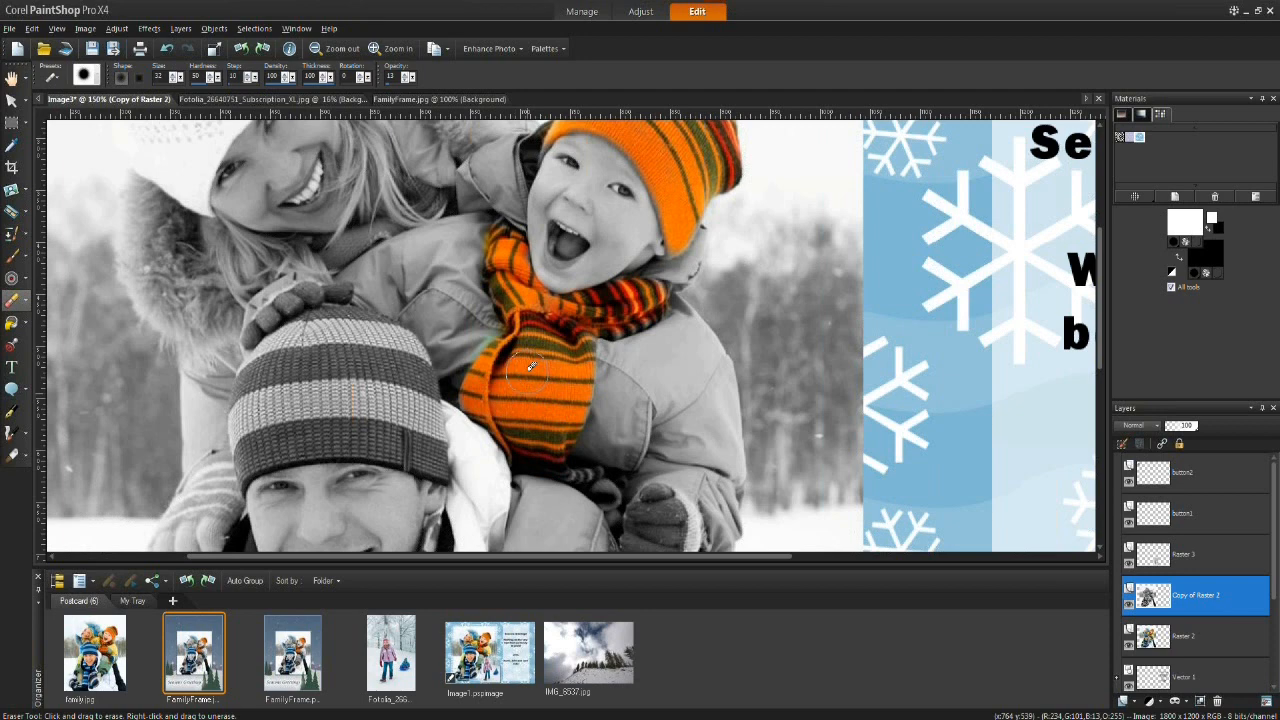
mouse_move(566, 421)
mouse_down()
mouse_move(571, 479)
mouse_move(599, 481)
mouse_move(580, 471)
mouse_move(615, 495)
mouse_up()
Step: Fit the whole postcard in the window to review the selective colouring
key(space)
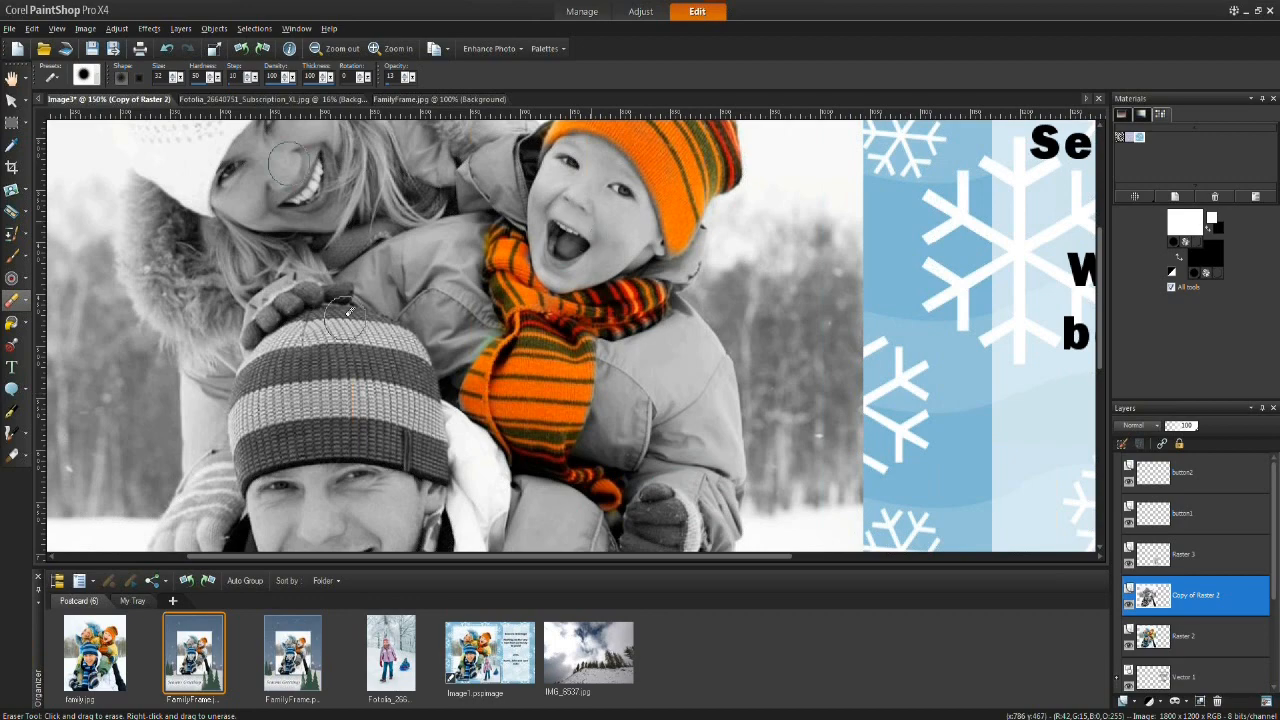
click(12, 80)
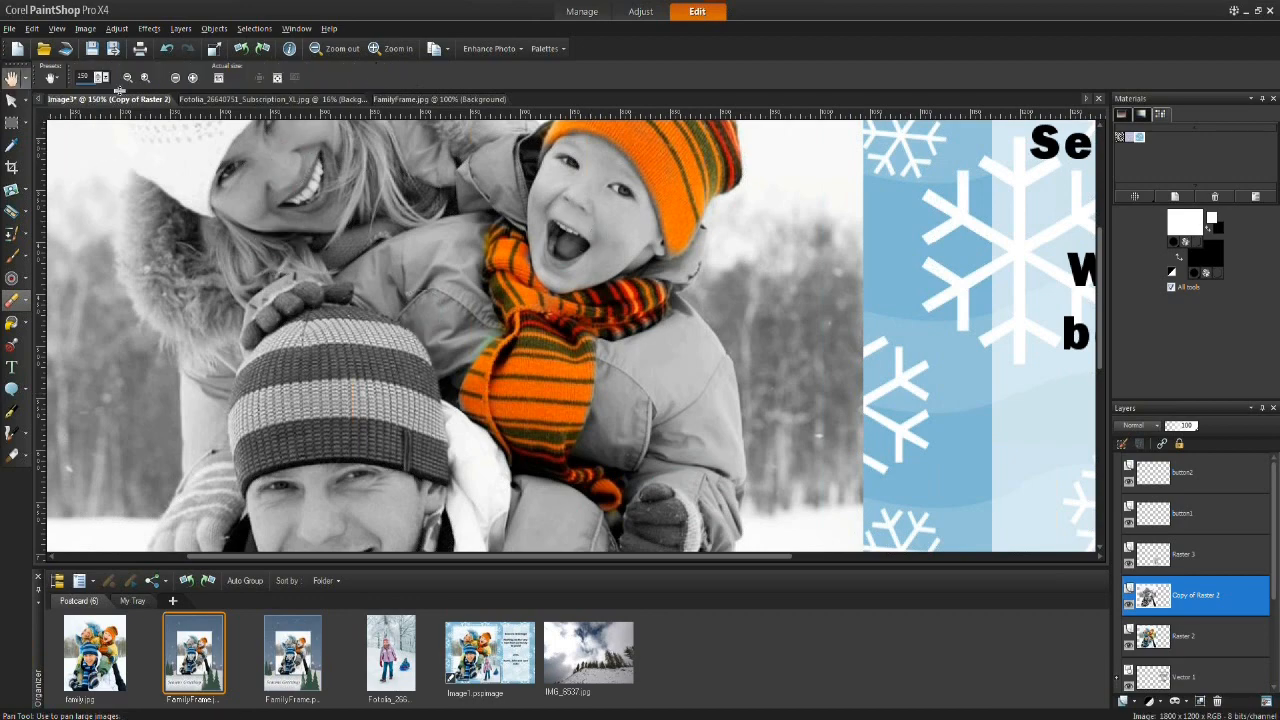
click(278, 78)
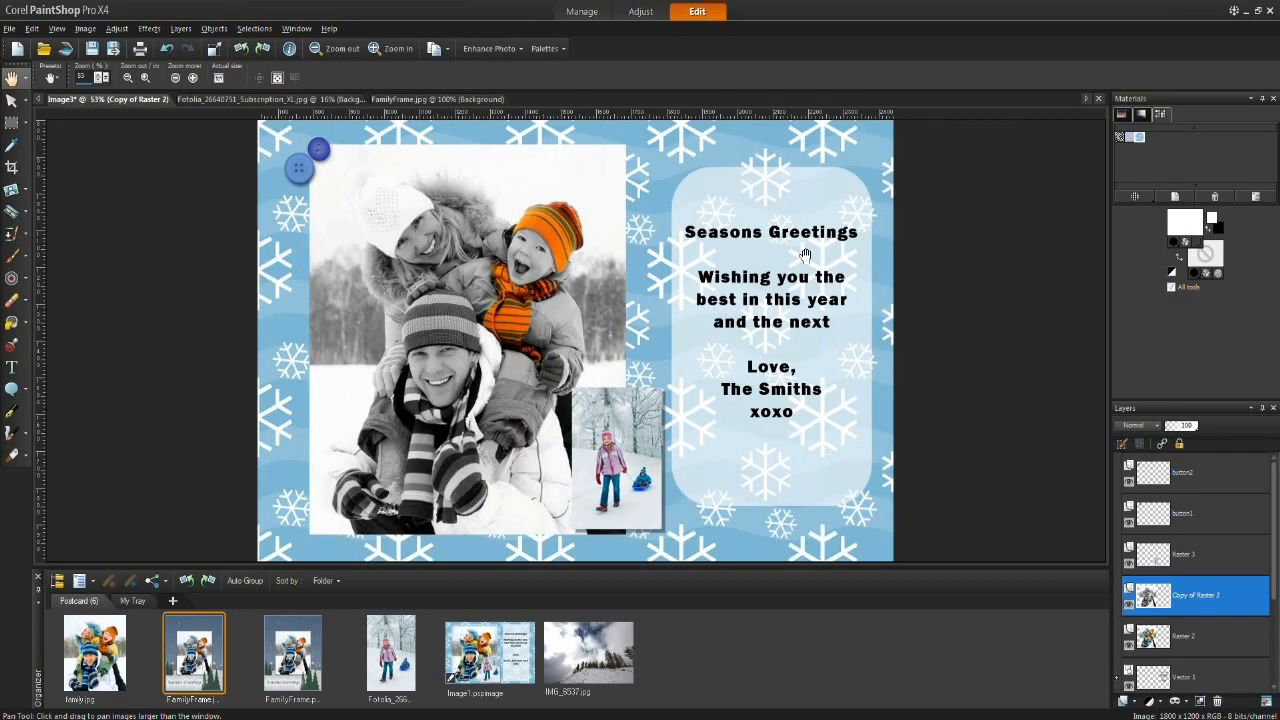